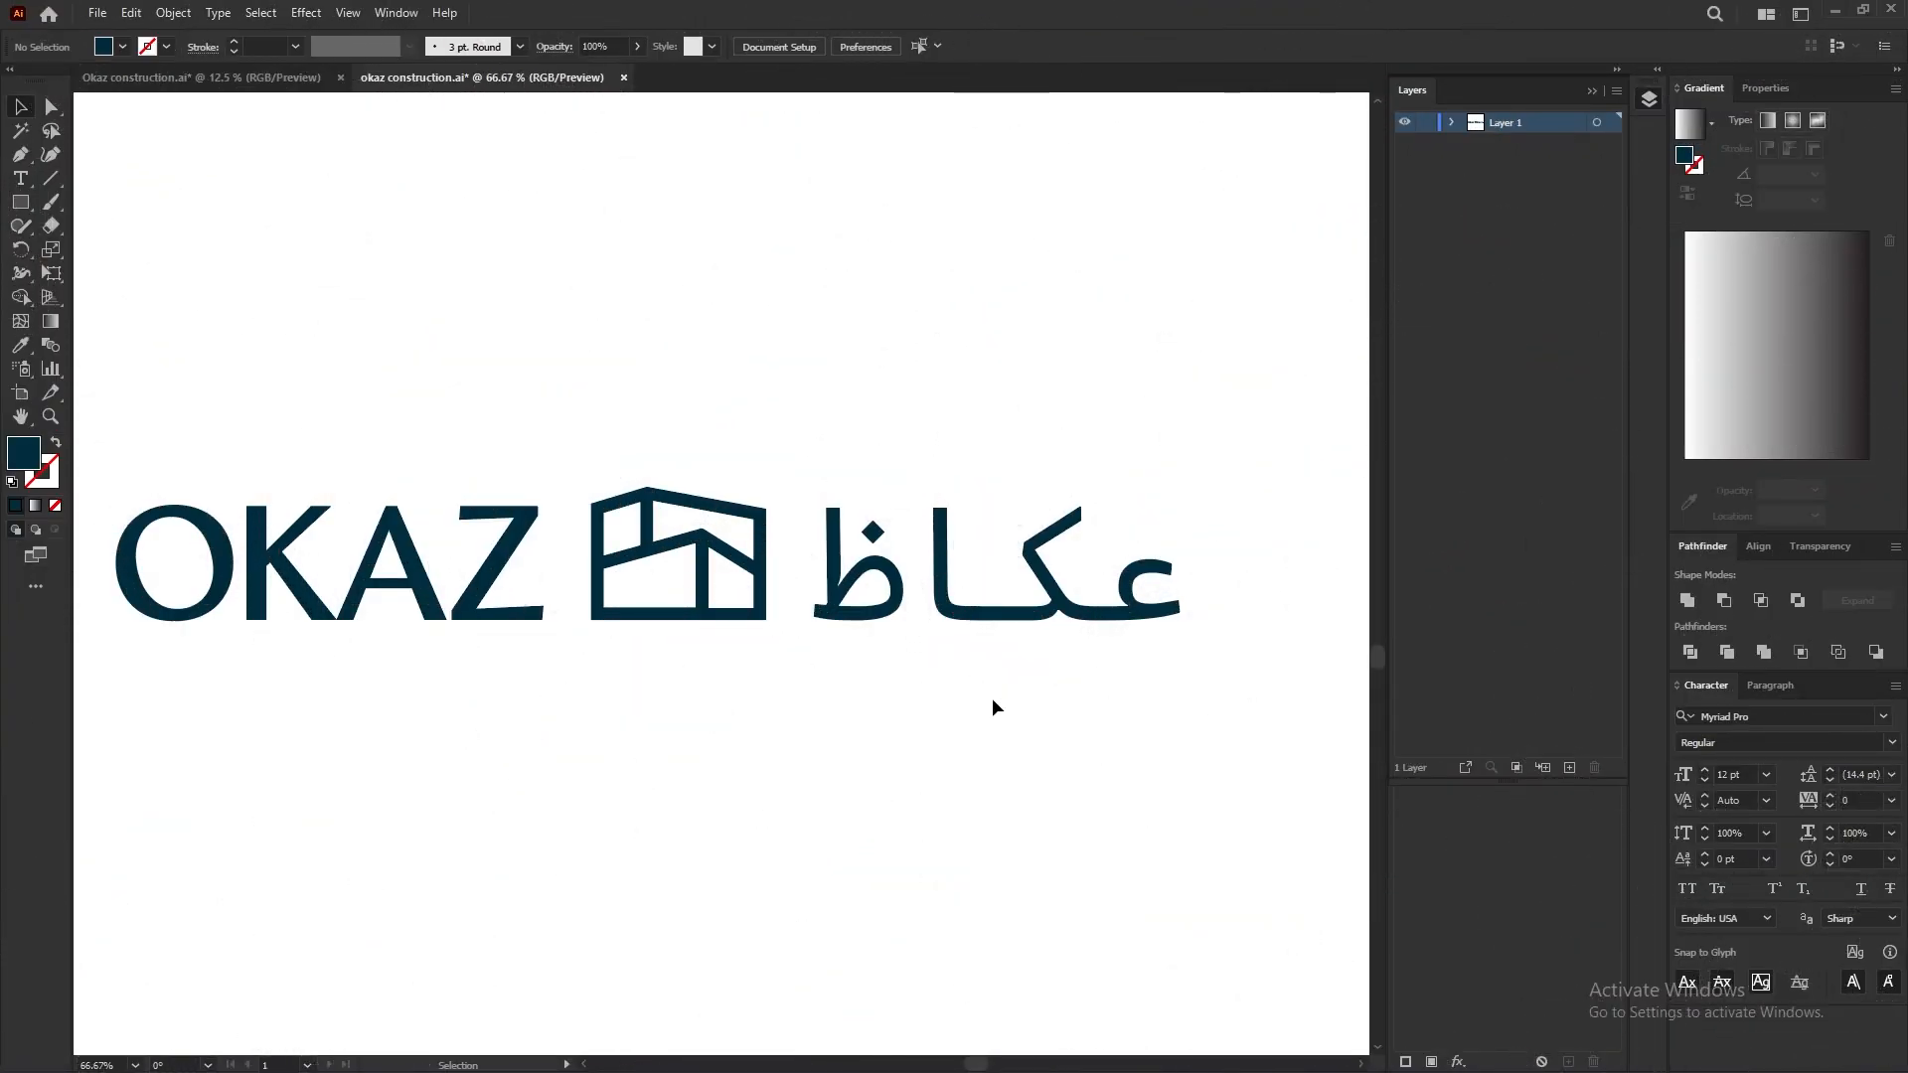
# Step: Examine the OKAZ logo's letters, house icon and Arabic wordmark to check that they are separate shapes
pyautogui.scroll(-2, 984, 685)
pyautogui.scroll(2, 612, 631)
pyautogui.moveTo(598, 633); pyautogui.dragTo(443, 615)
pyautogui.hotkey('ctrl', 'z')
pyautogui.scroll(-2, 552, 447)
pyautogui.moveTo(876, 435); pyautogui.dragTo(783, 525)
pyautogui.scroll(2, 783, 525)
pyautogui.moveTo(607, 684)
pyautogui.mouseDown()
pyautogui.moveTo(644, 544)
pyautogui.moveTo(613, 639)
pyautogui.moveTo(574, 672)
pyautogui.mouseUp()
pyautogui.hotkey('ctrl', 'z')
pyautogui.click(588, 961)
pyautogui.hotkey('ctrl', '0')
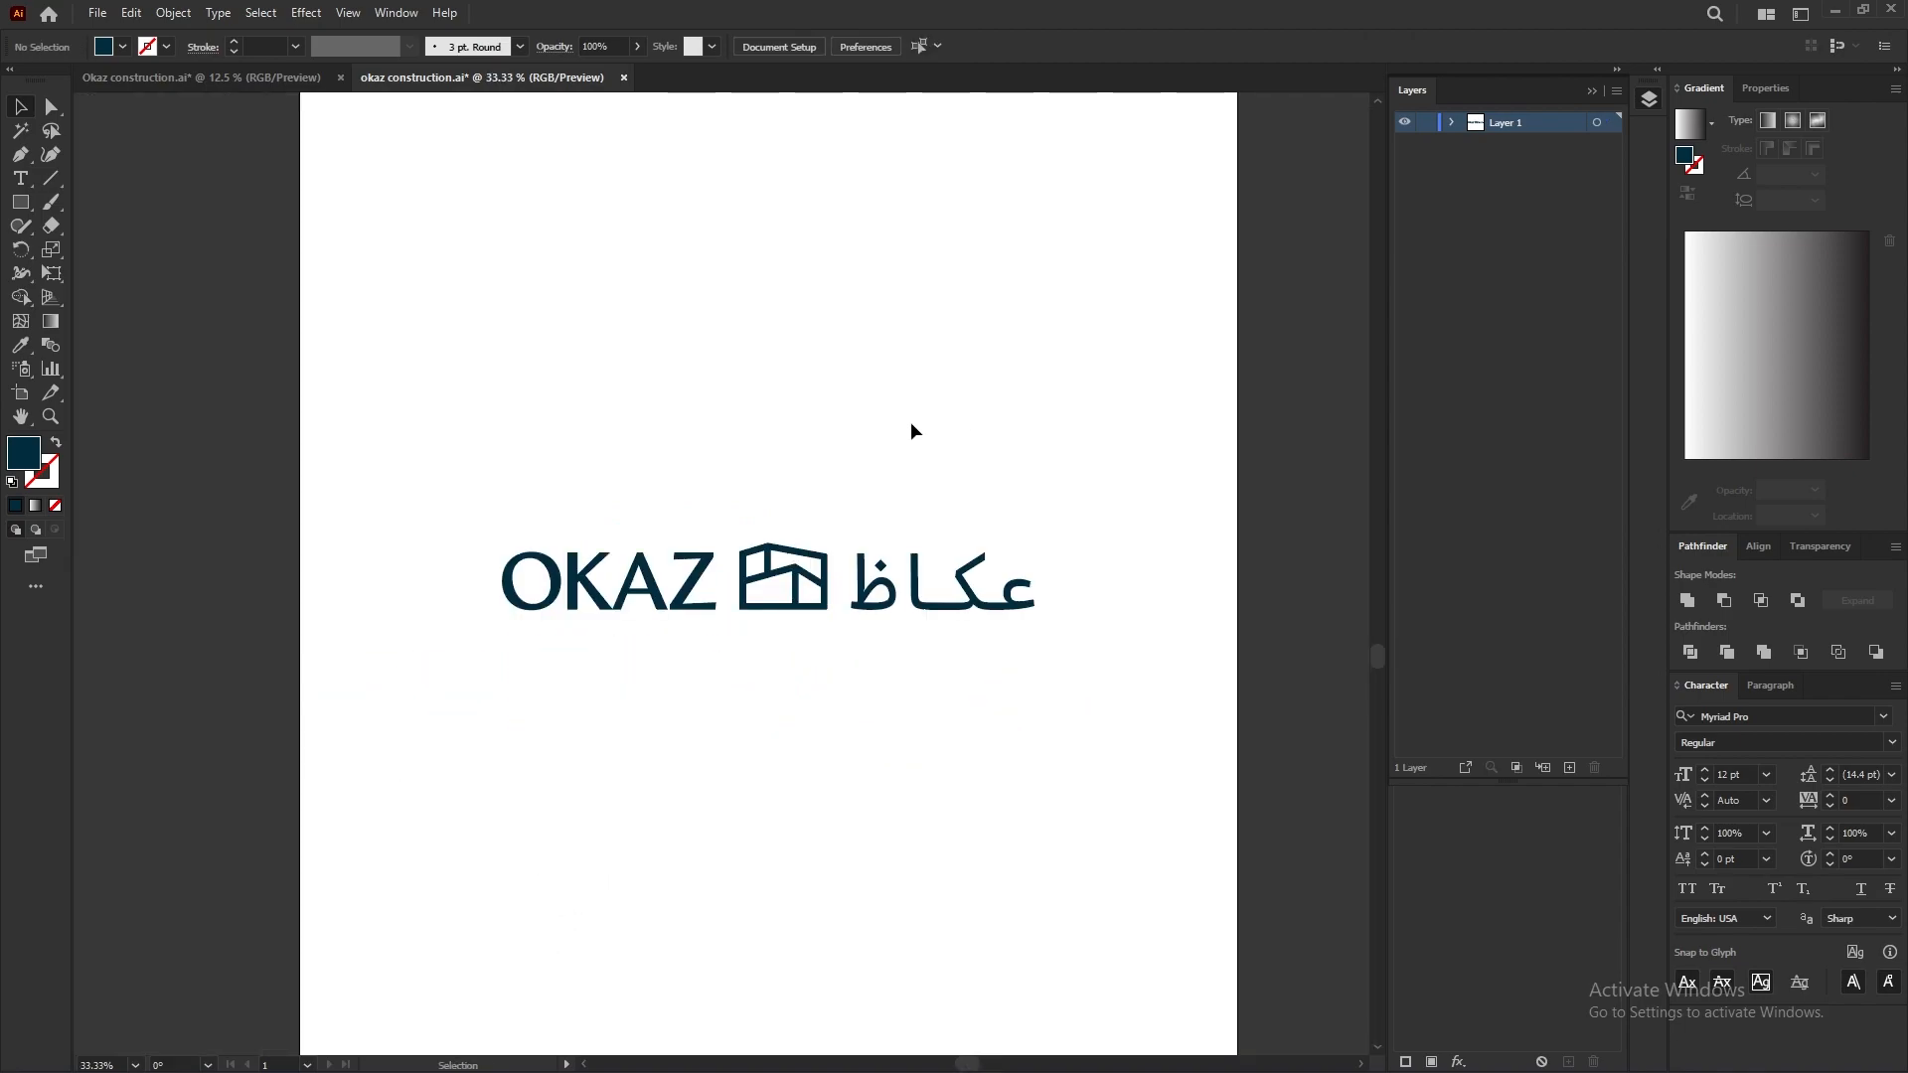
# Step: Release all of Layer 1's logo artwork to separate sublayers with Release to Layers (Sequence)
pyautogui.click(1597, 123)
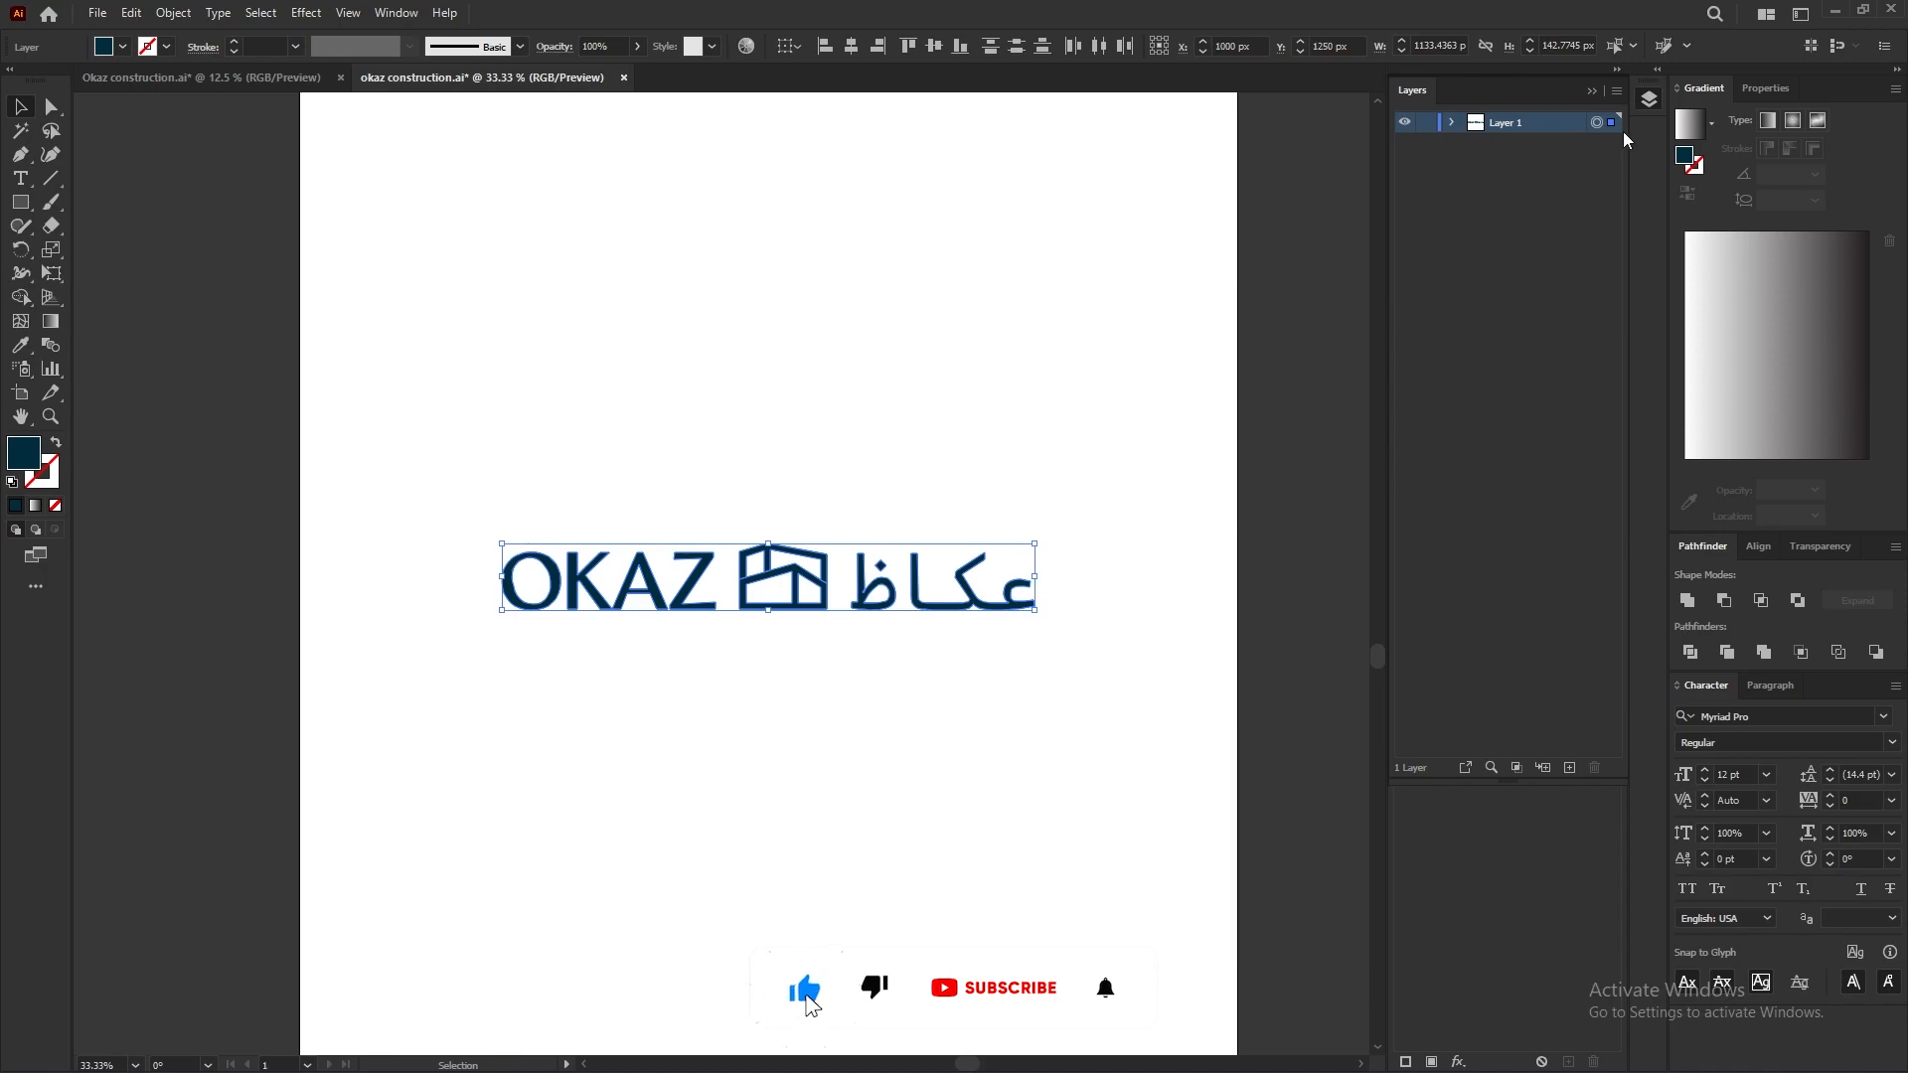
pyautogui.click(1616, 92)
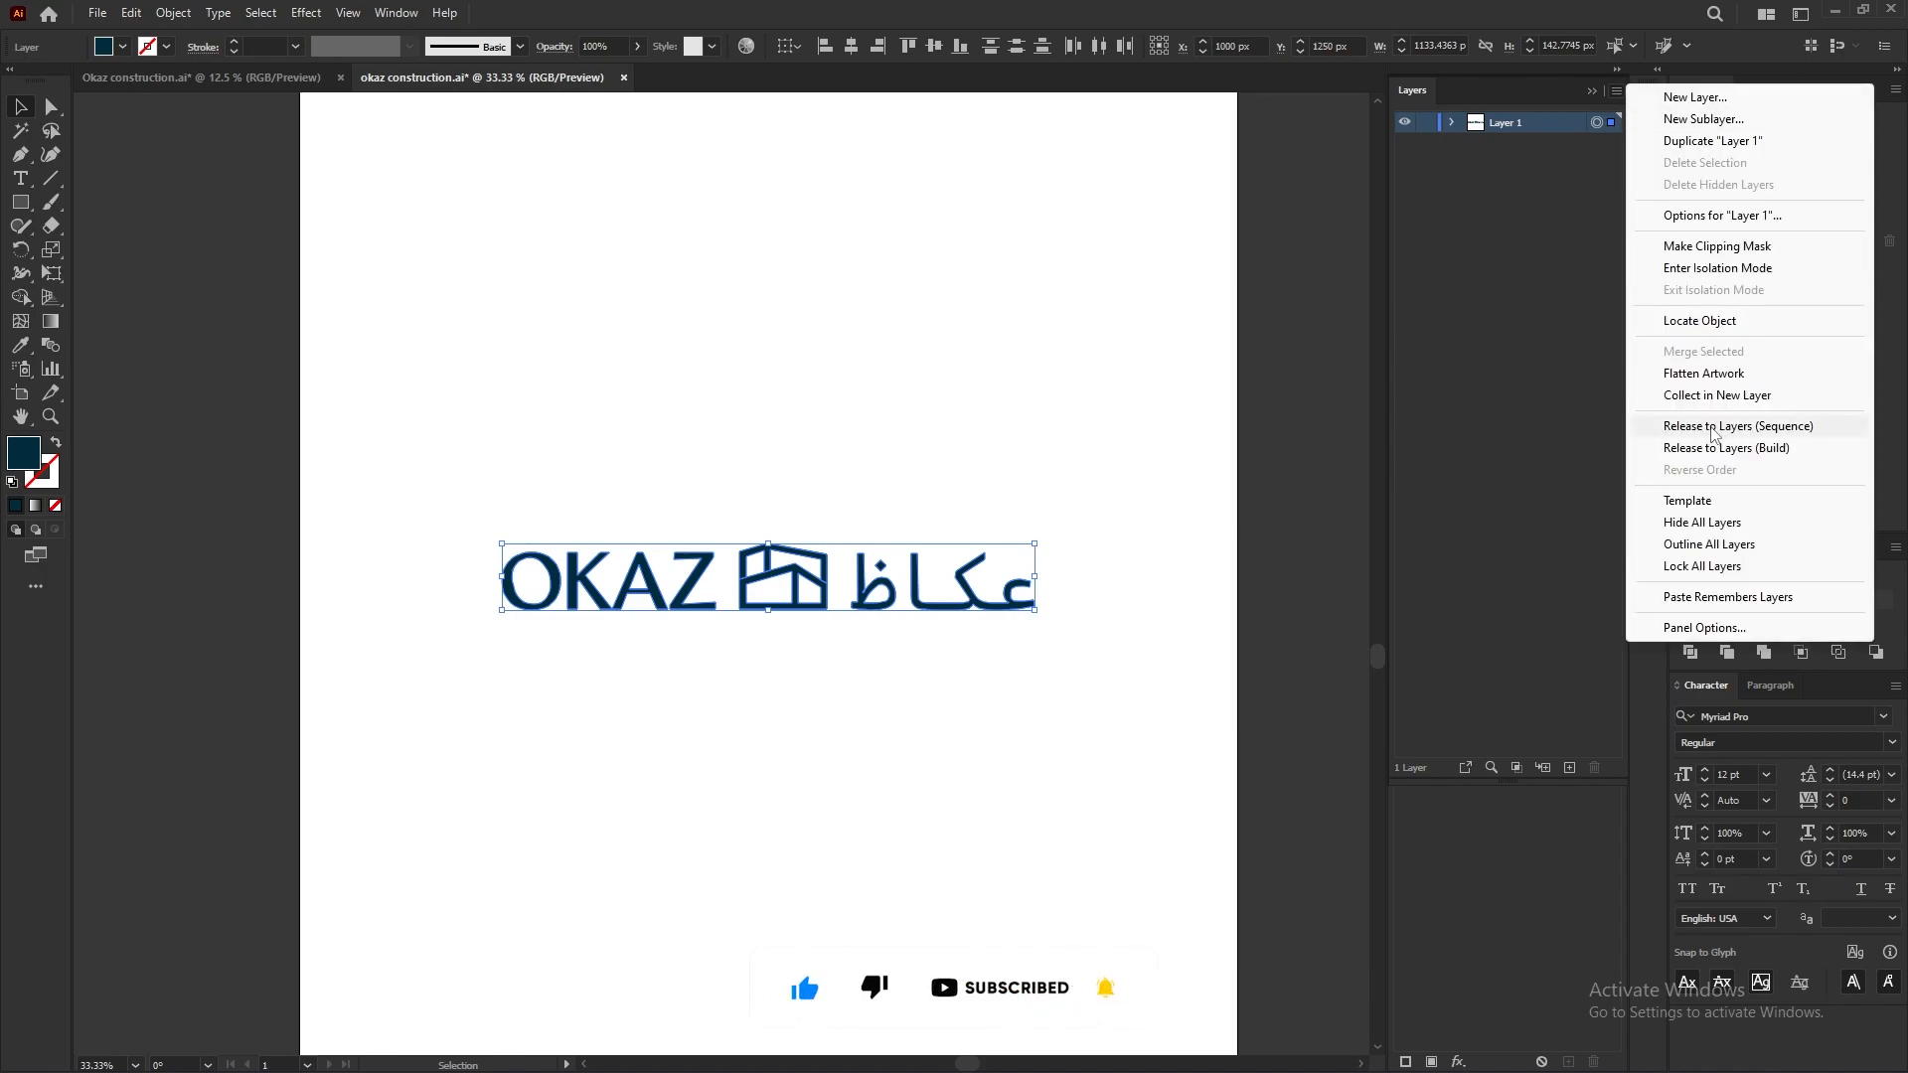
pyautogui.click(1716, 428)
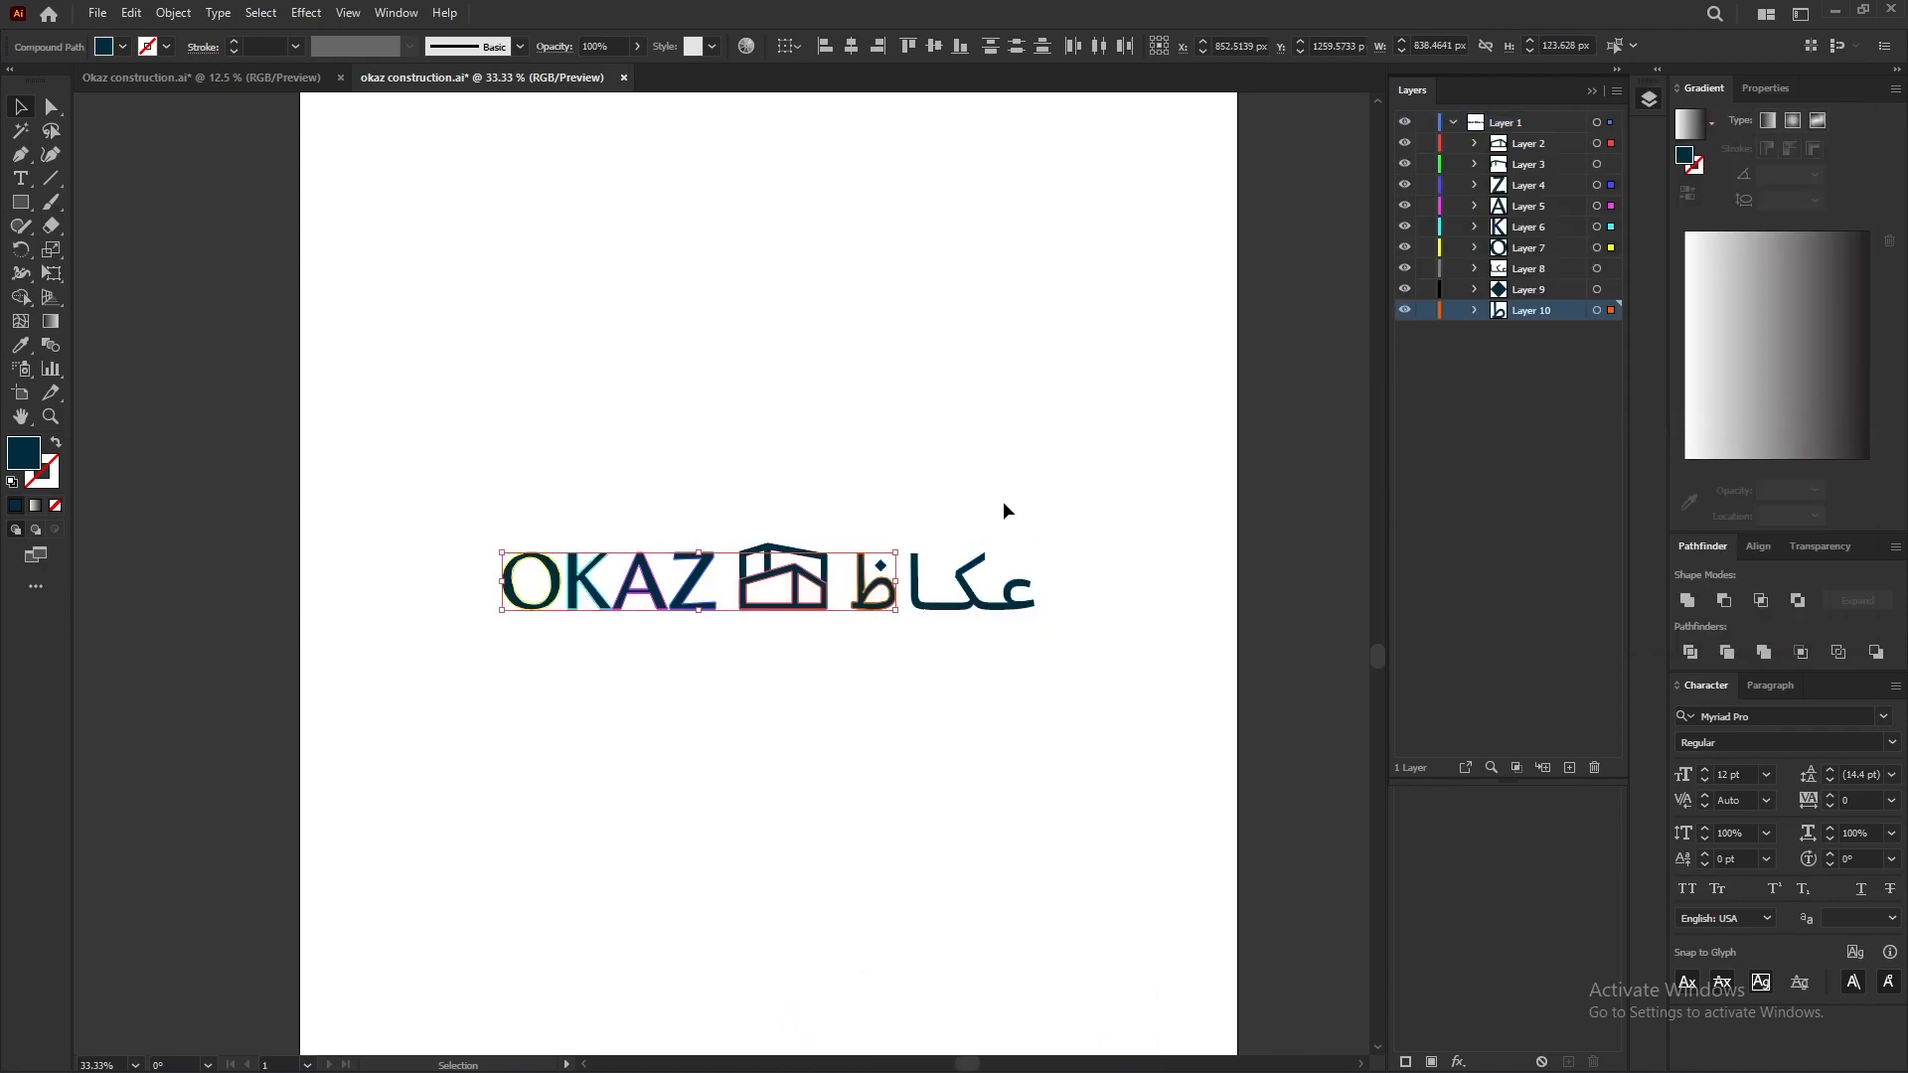
pyautogui.click(902, 471)
pyautogui.moveTo(435, 510); pyautogui.dragTo(1142, 659)
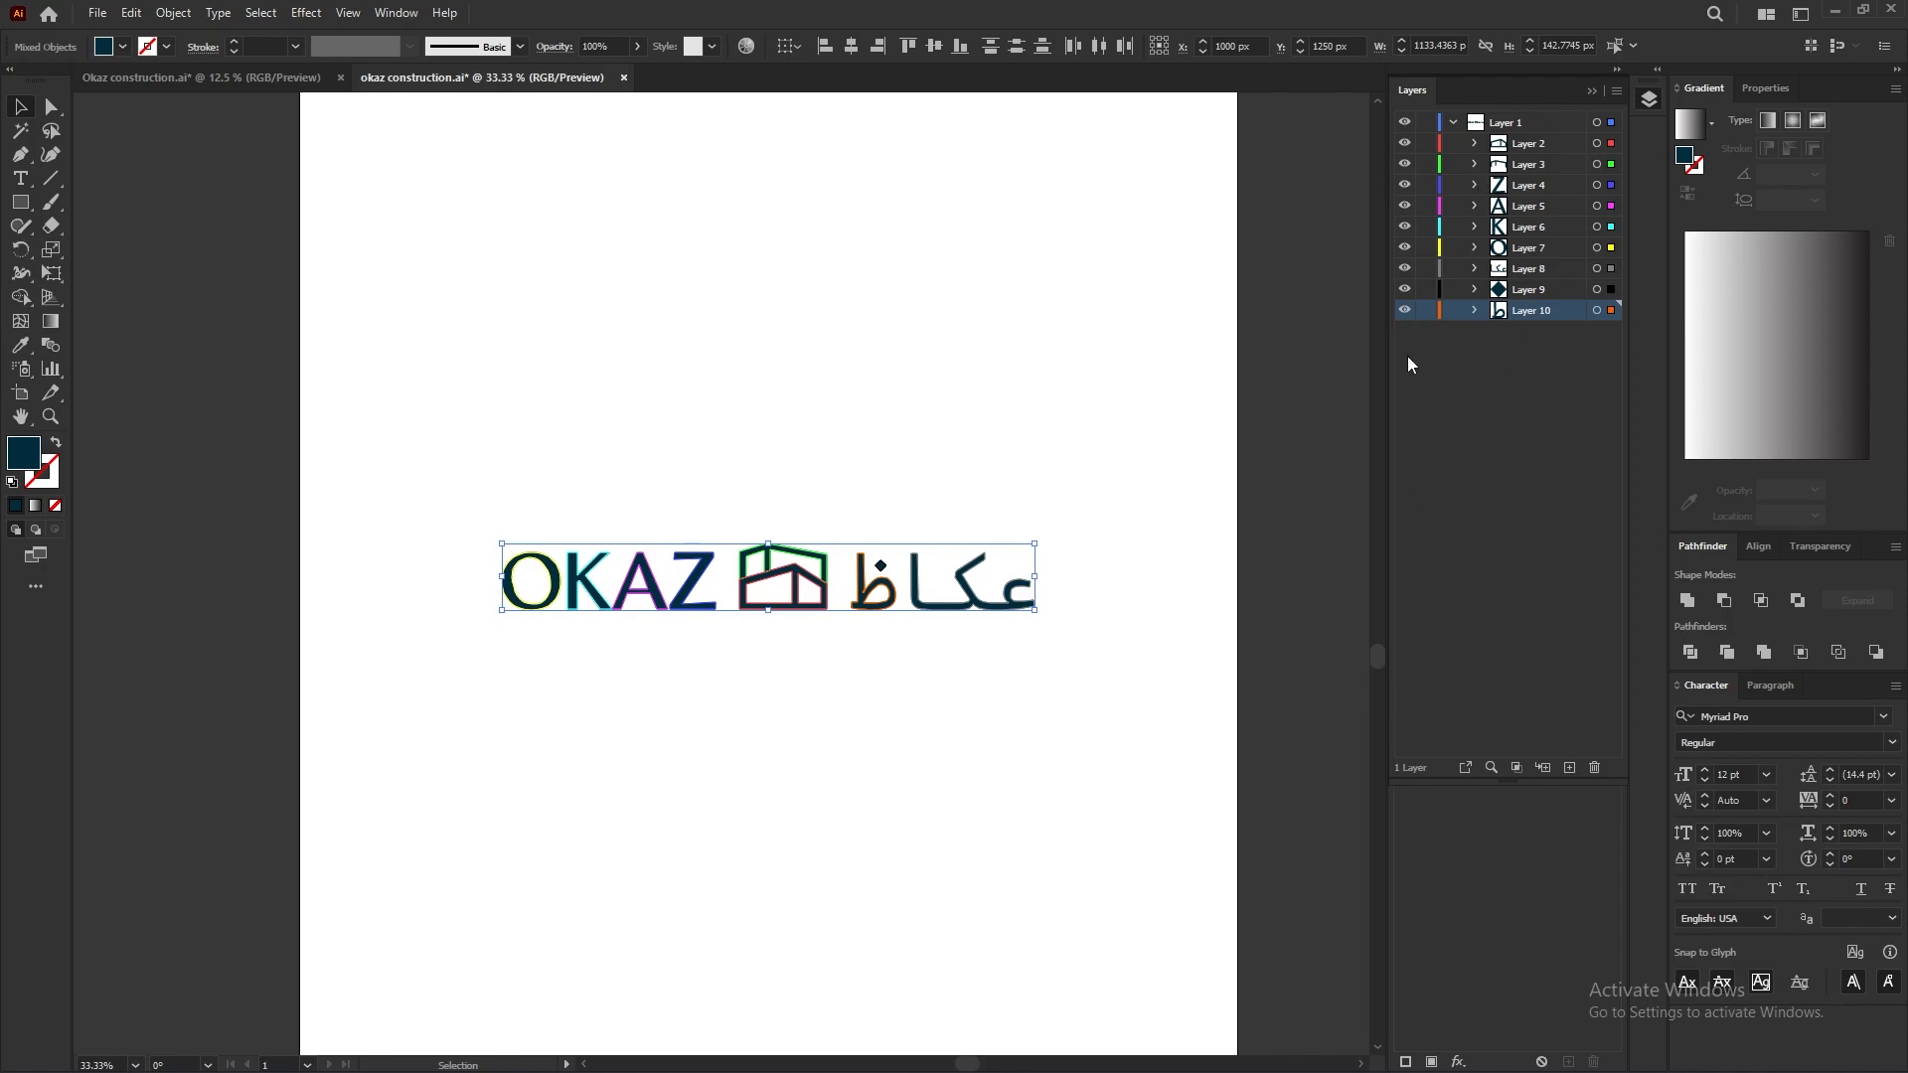
pyautogui.click(1031, 408)
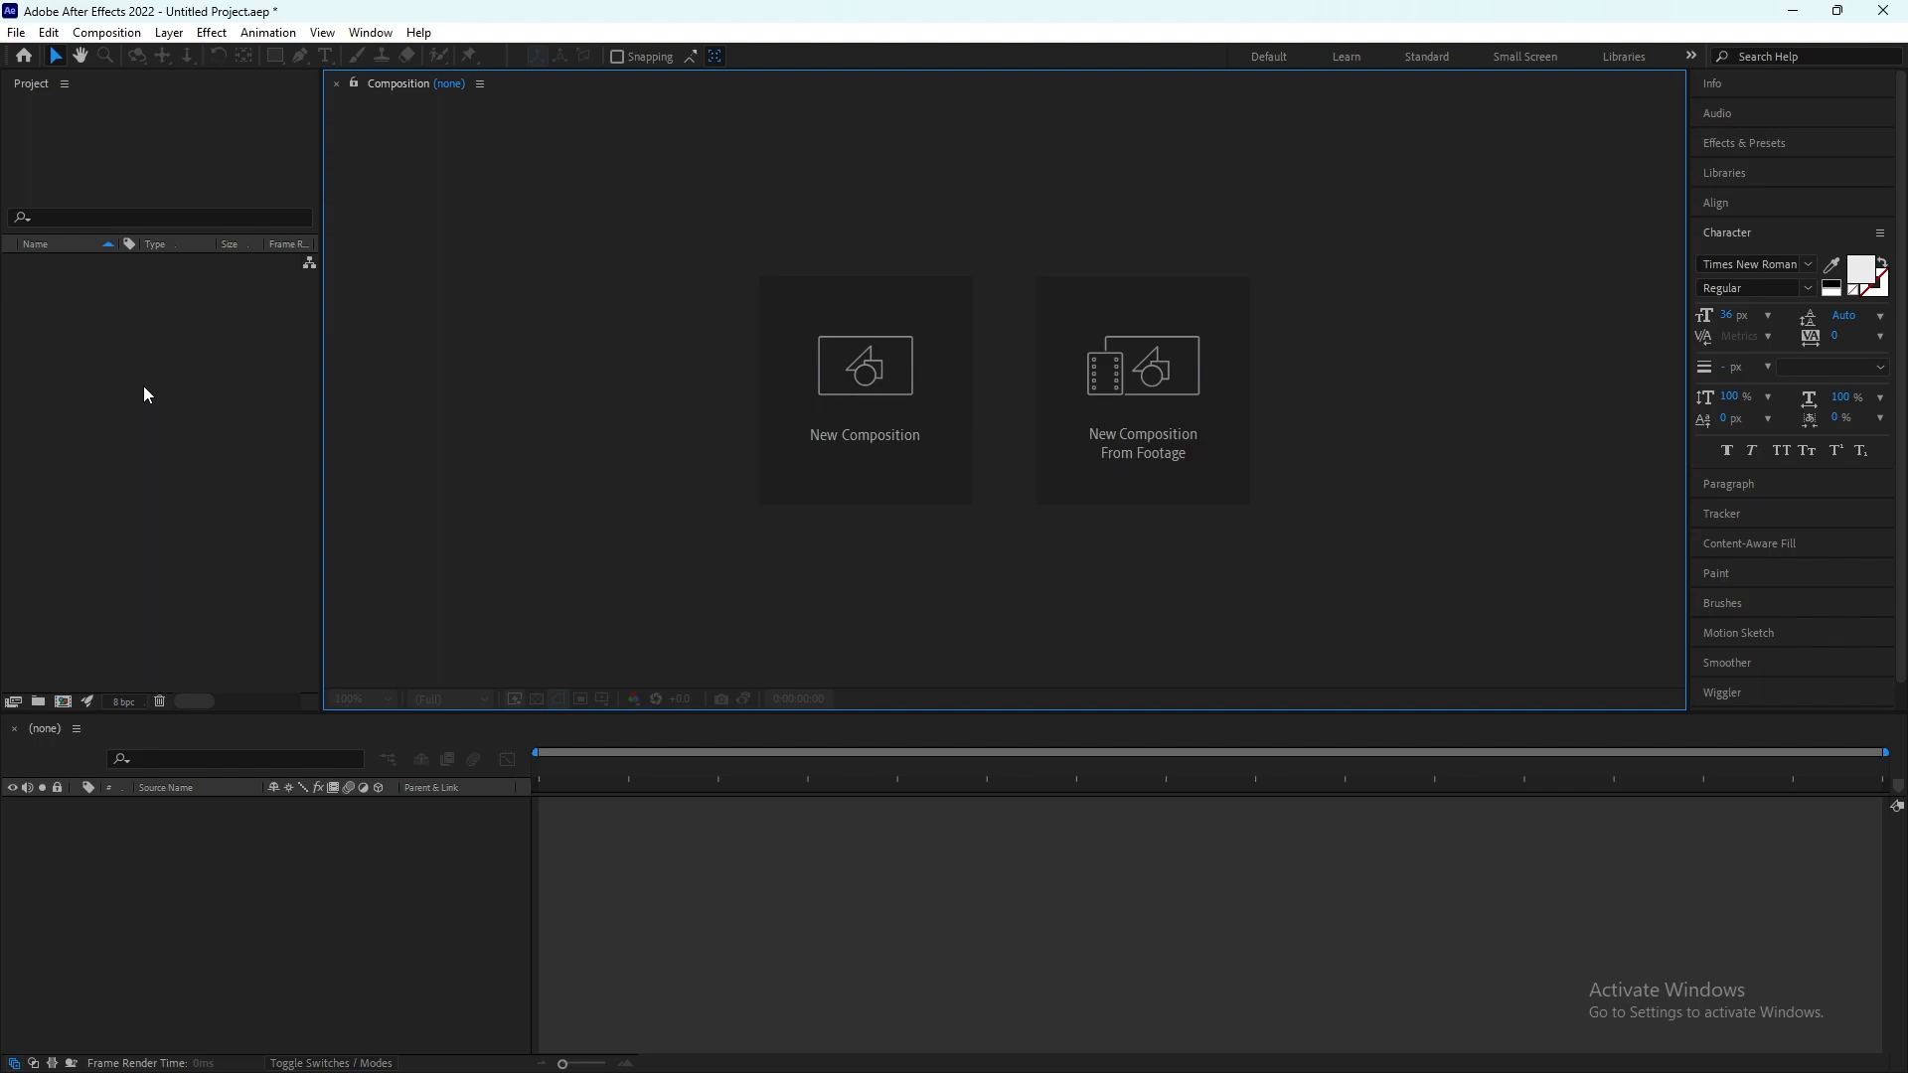
# Step: Switch to After Effects and import okaz construction.ai as a Composition with footage dimensions set to Document Size
pyautogui.doubleClick(144, 388)
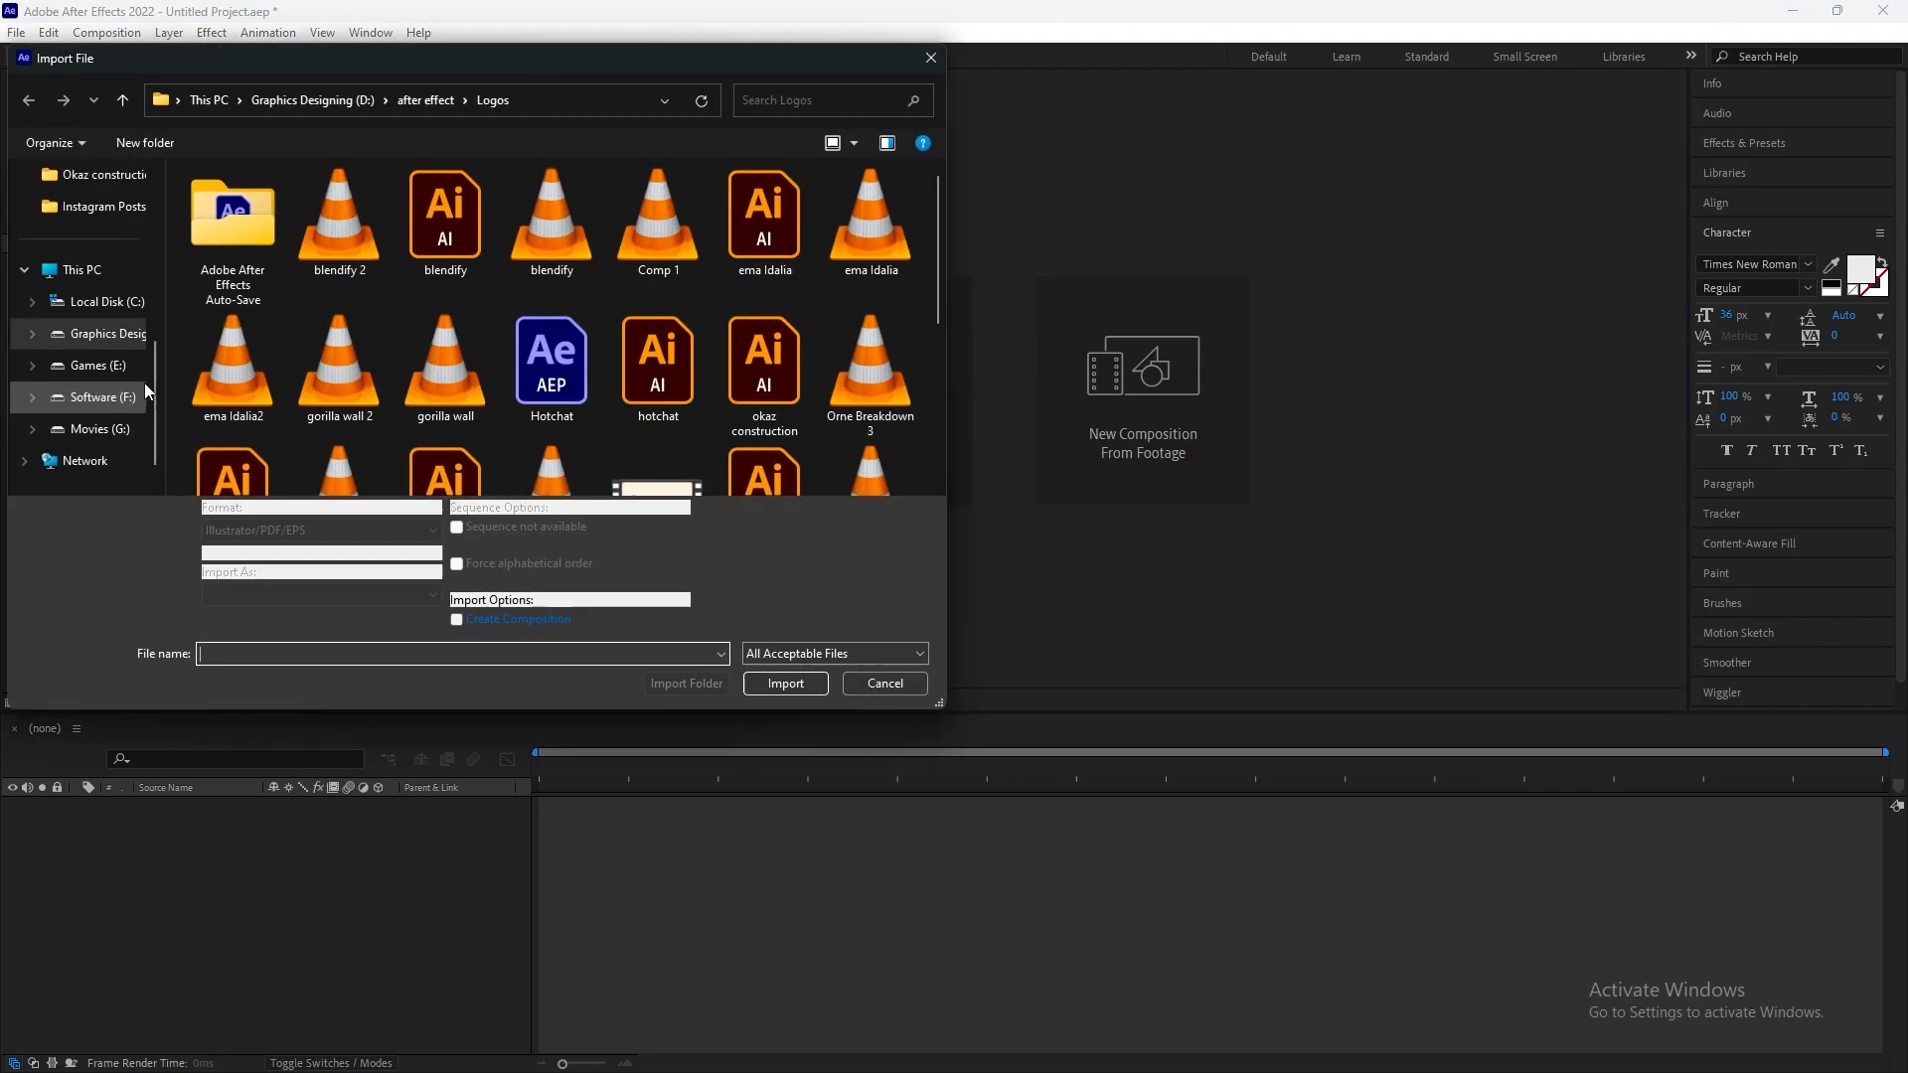
pyautogui.doubleClick(750, 346)
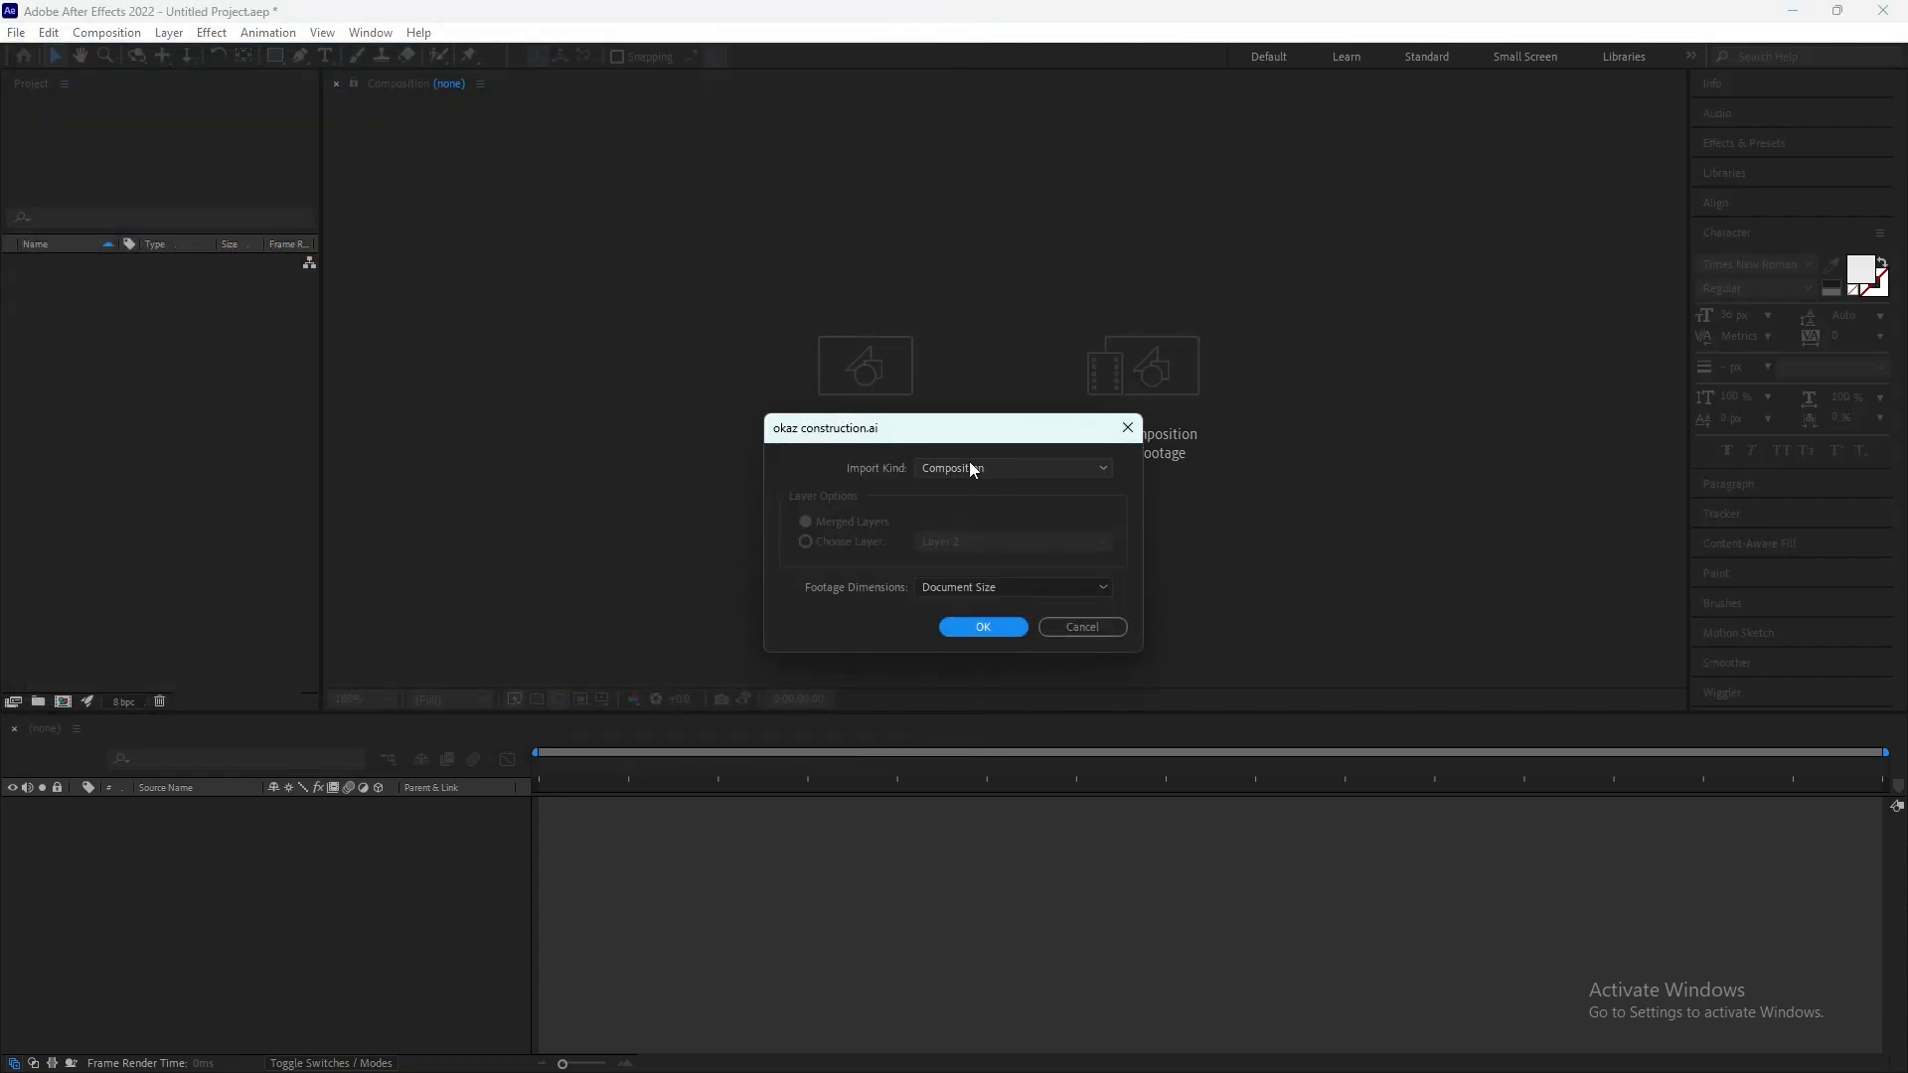
pyautogui.click(984, 628)
# Step: Create a new composition from the imported okaz construction composition and open the nested logo composition
pyautogui.moveTo(75, 263); pyautogui.dragTo(223, 812)
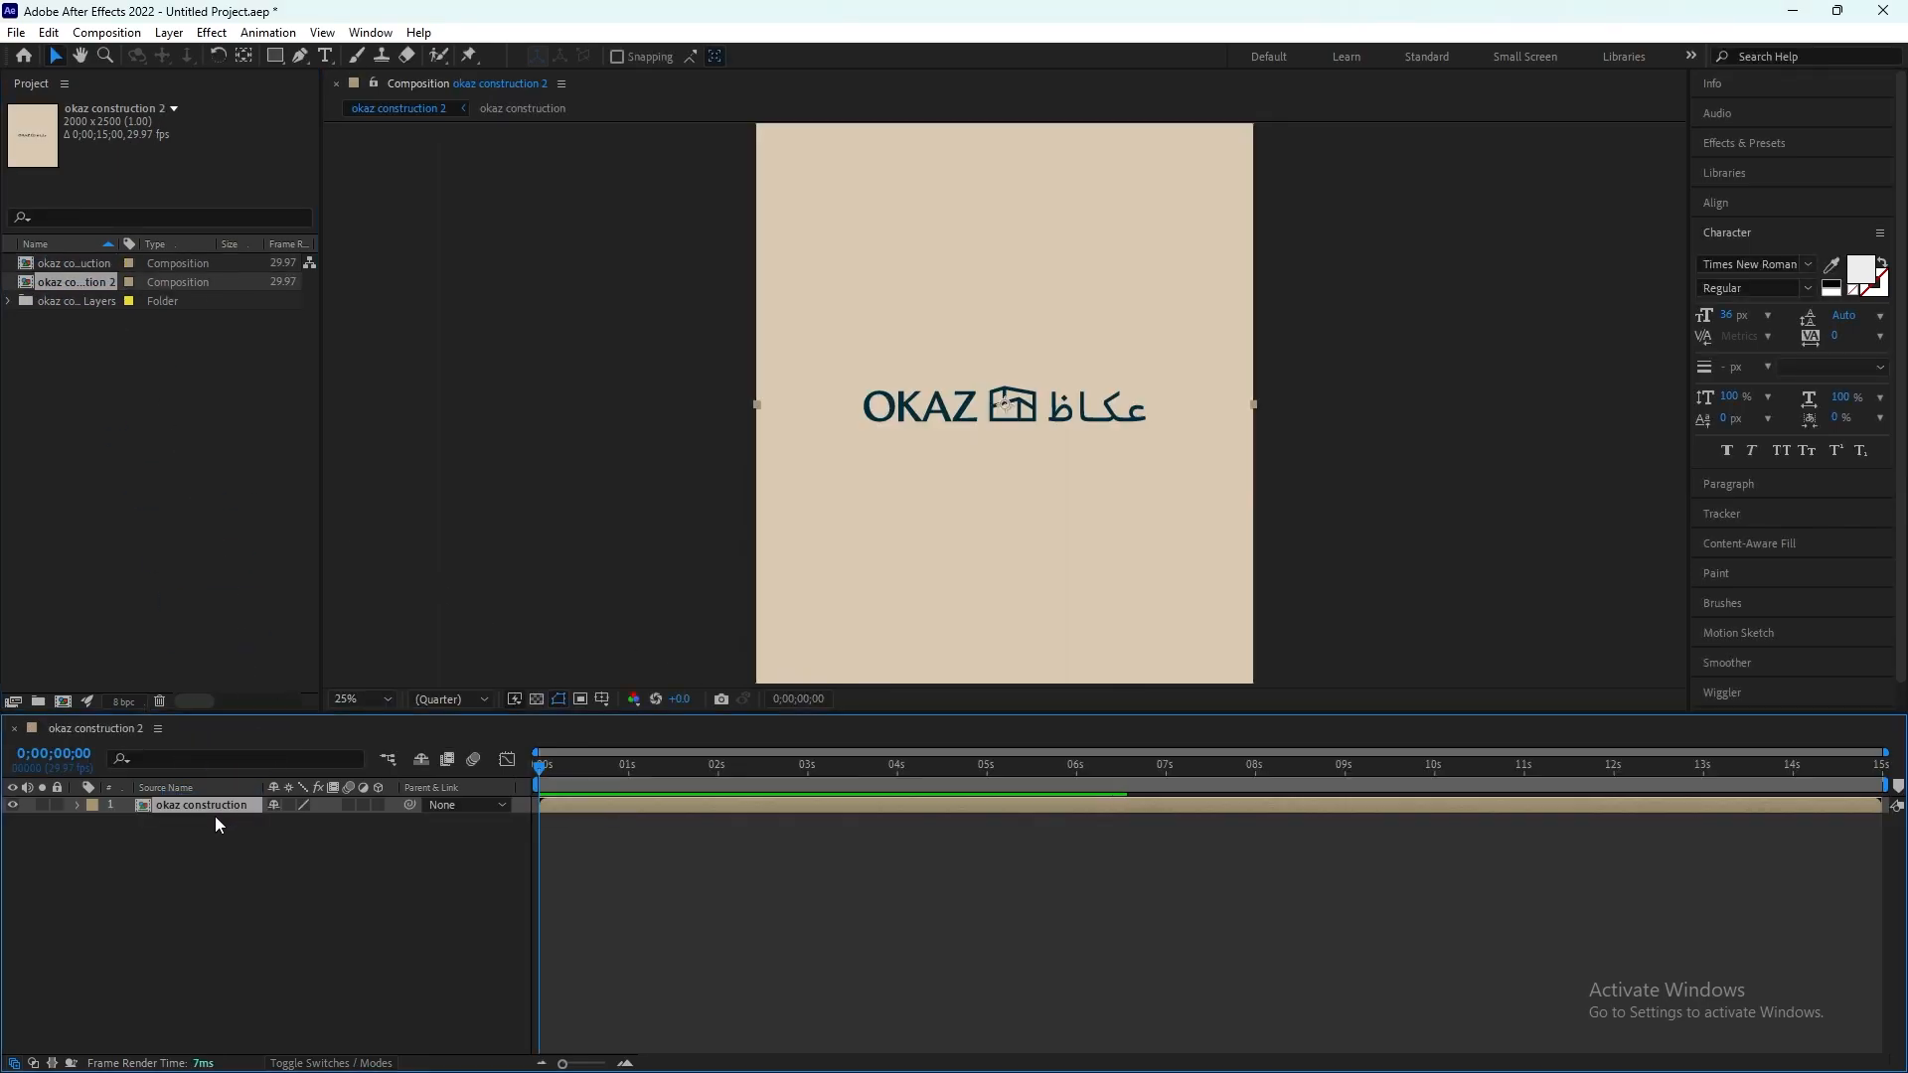
pyautogui.doubleClick(207, 807)
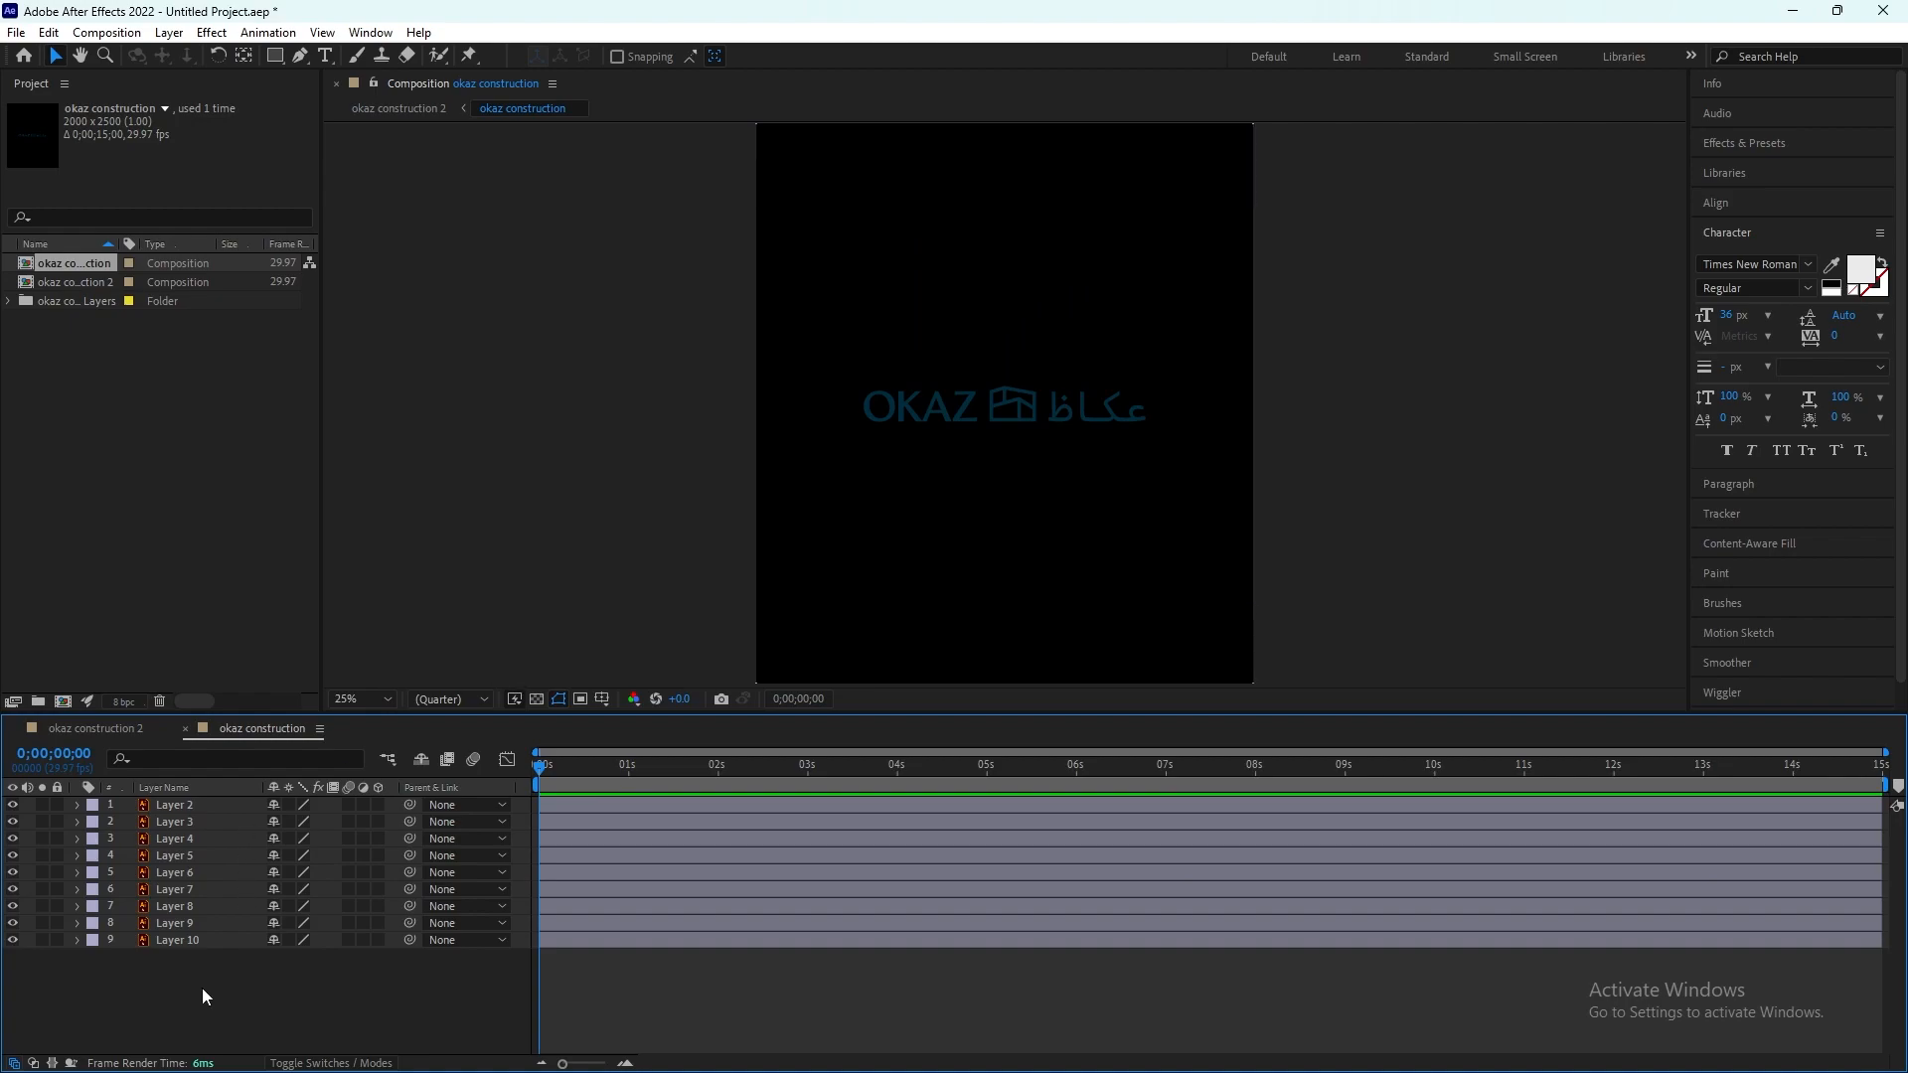
# Step: Create shapes from vector layers for all nine logo layers, Layer 2 to Layer 10
pyautogui.moveTo(203, 988); pyautogui.dragTo(241, 809)
pyautogui.rightClick(231, 805)
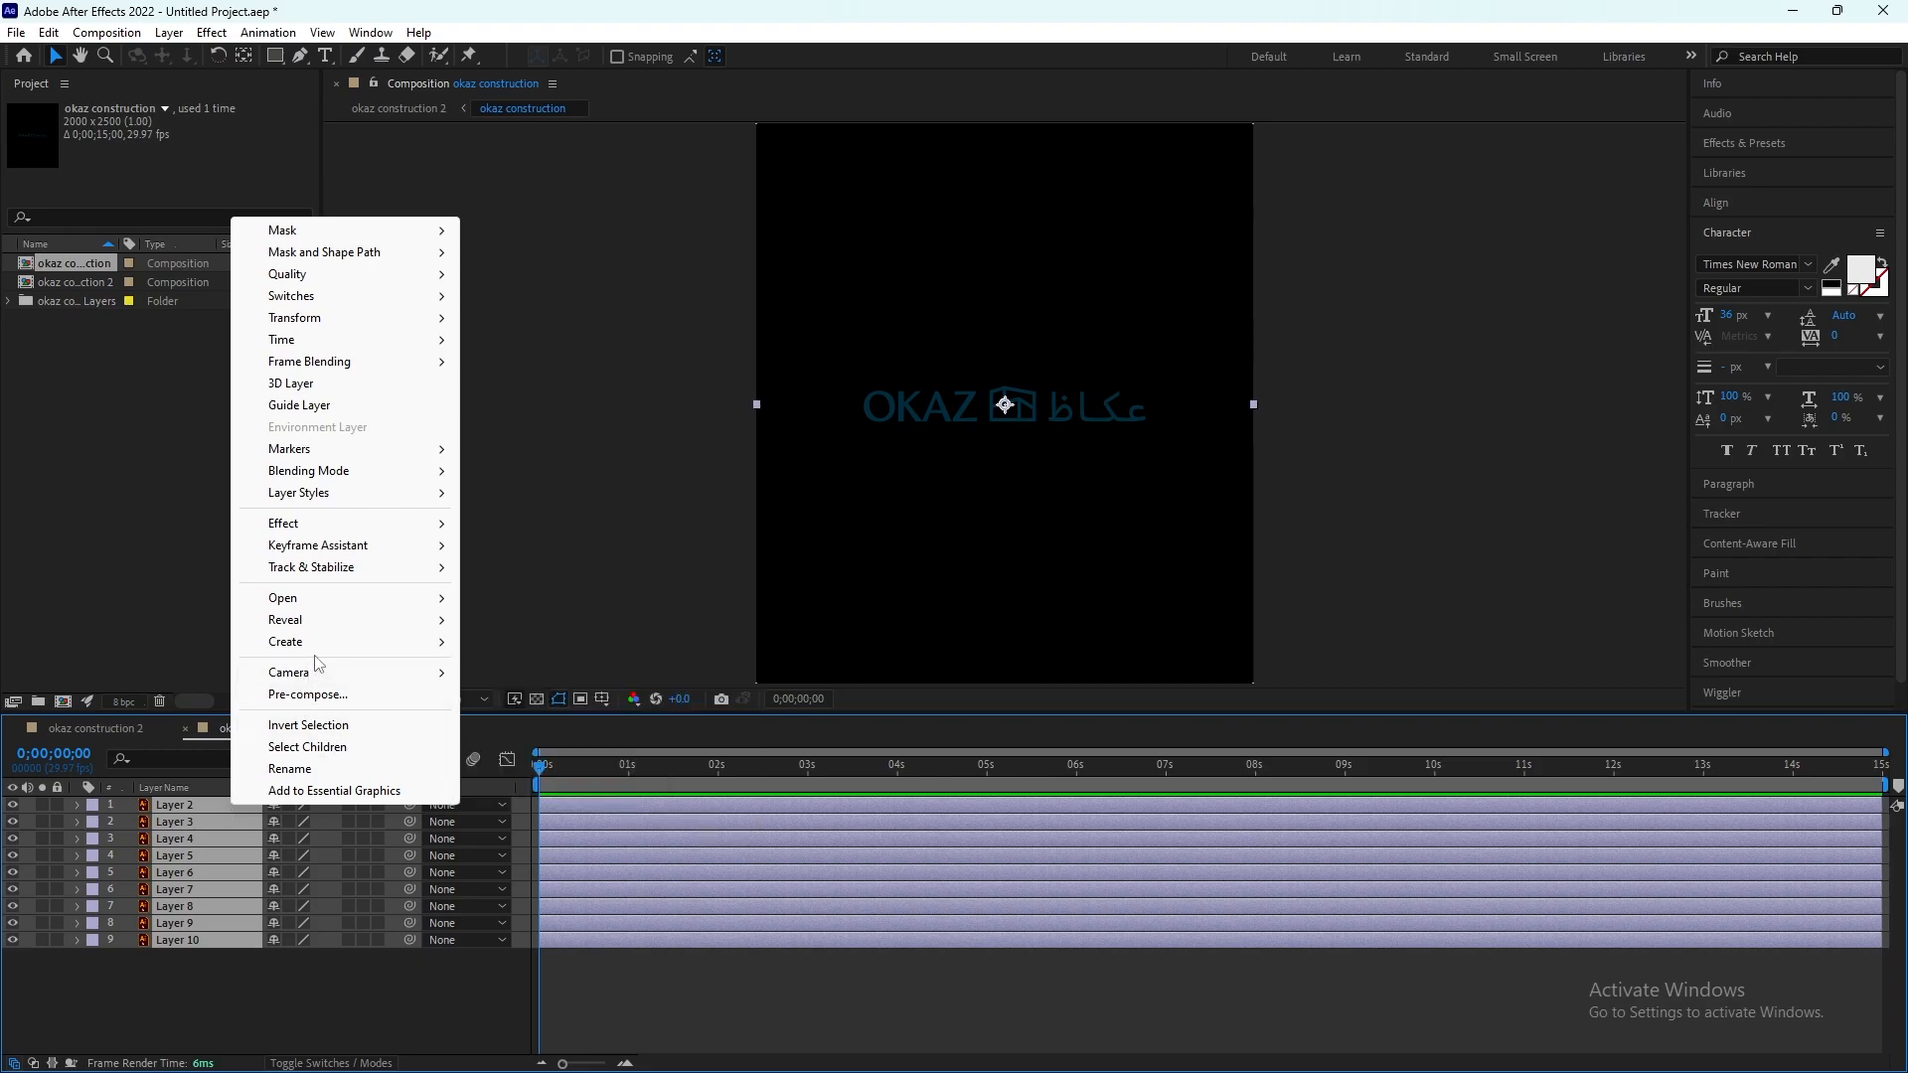
pyautogui.moveTo(313, 651)
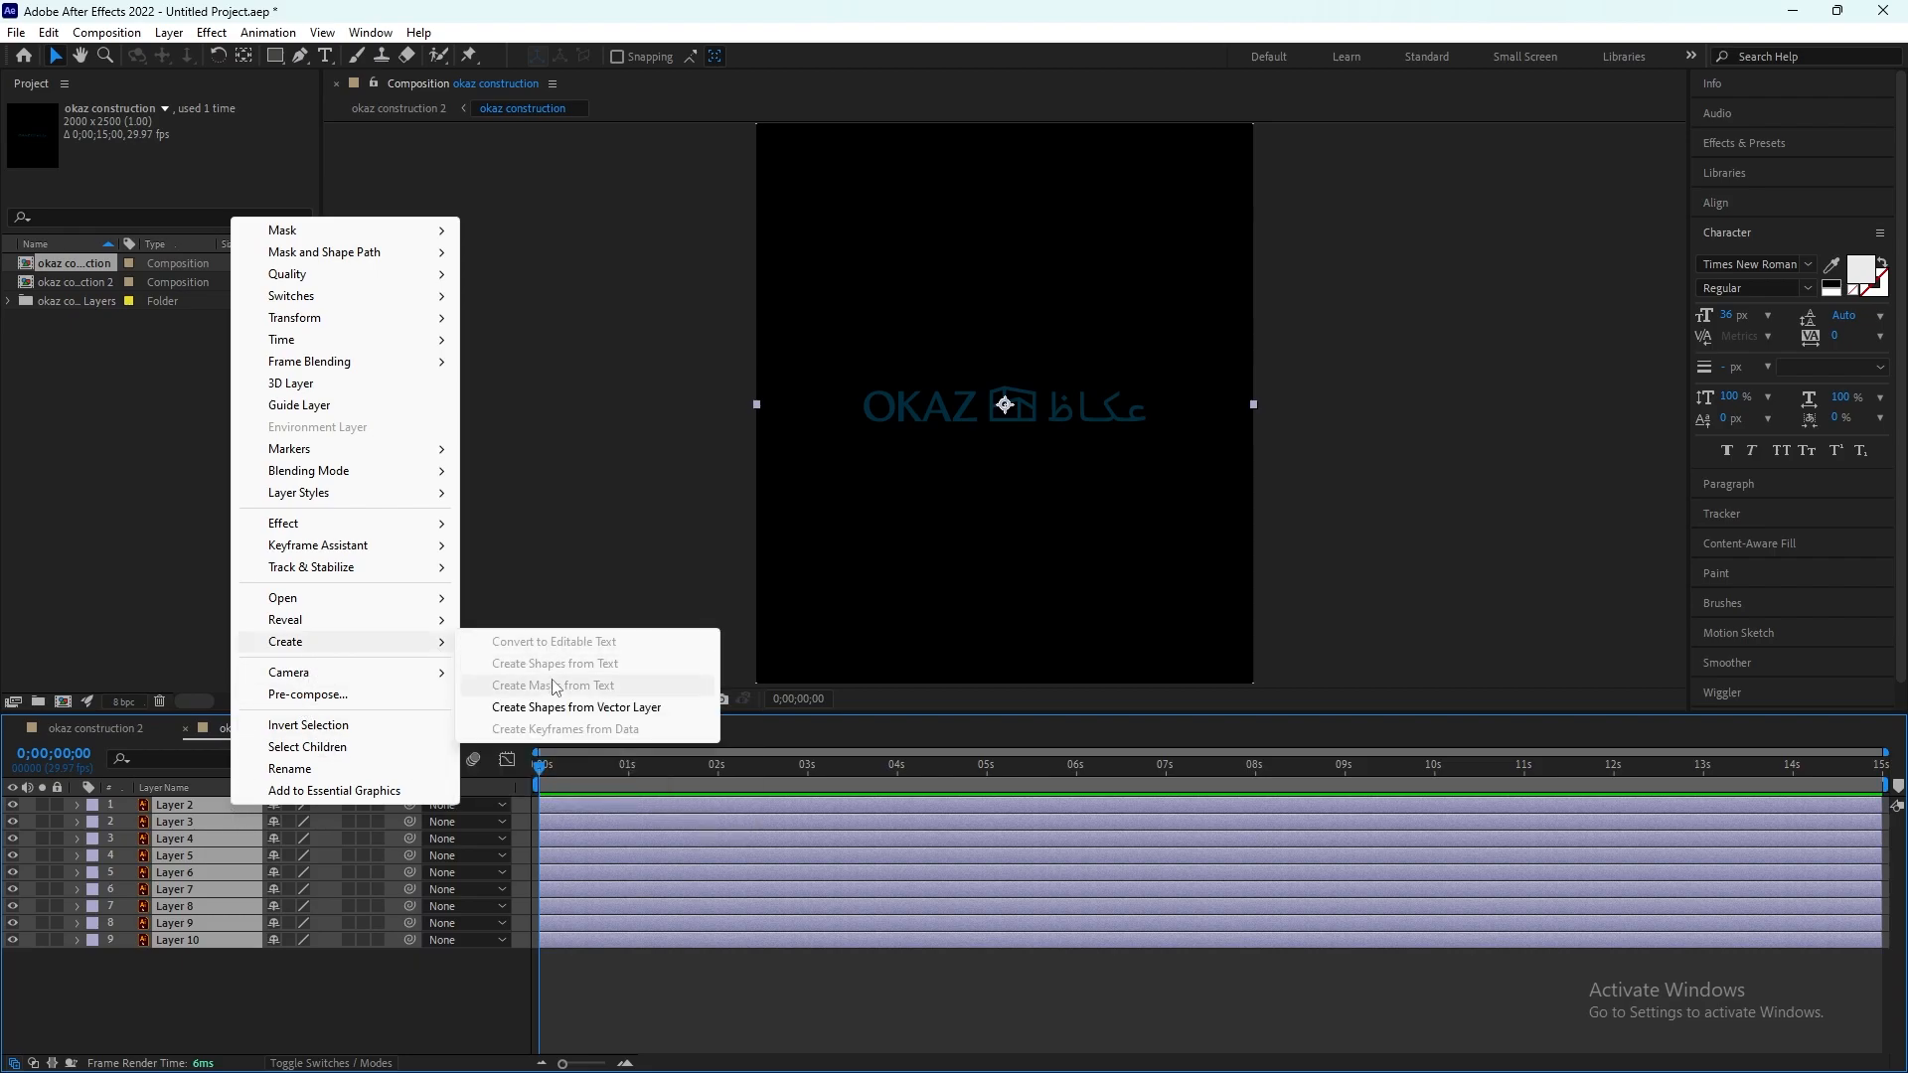
pyautogui.click(605, 716)
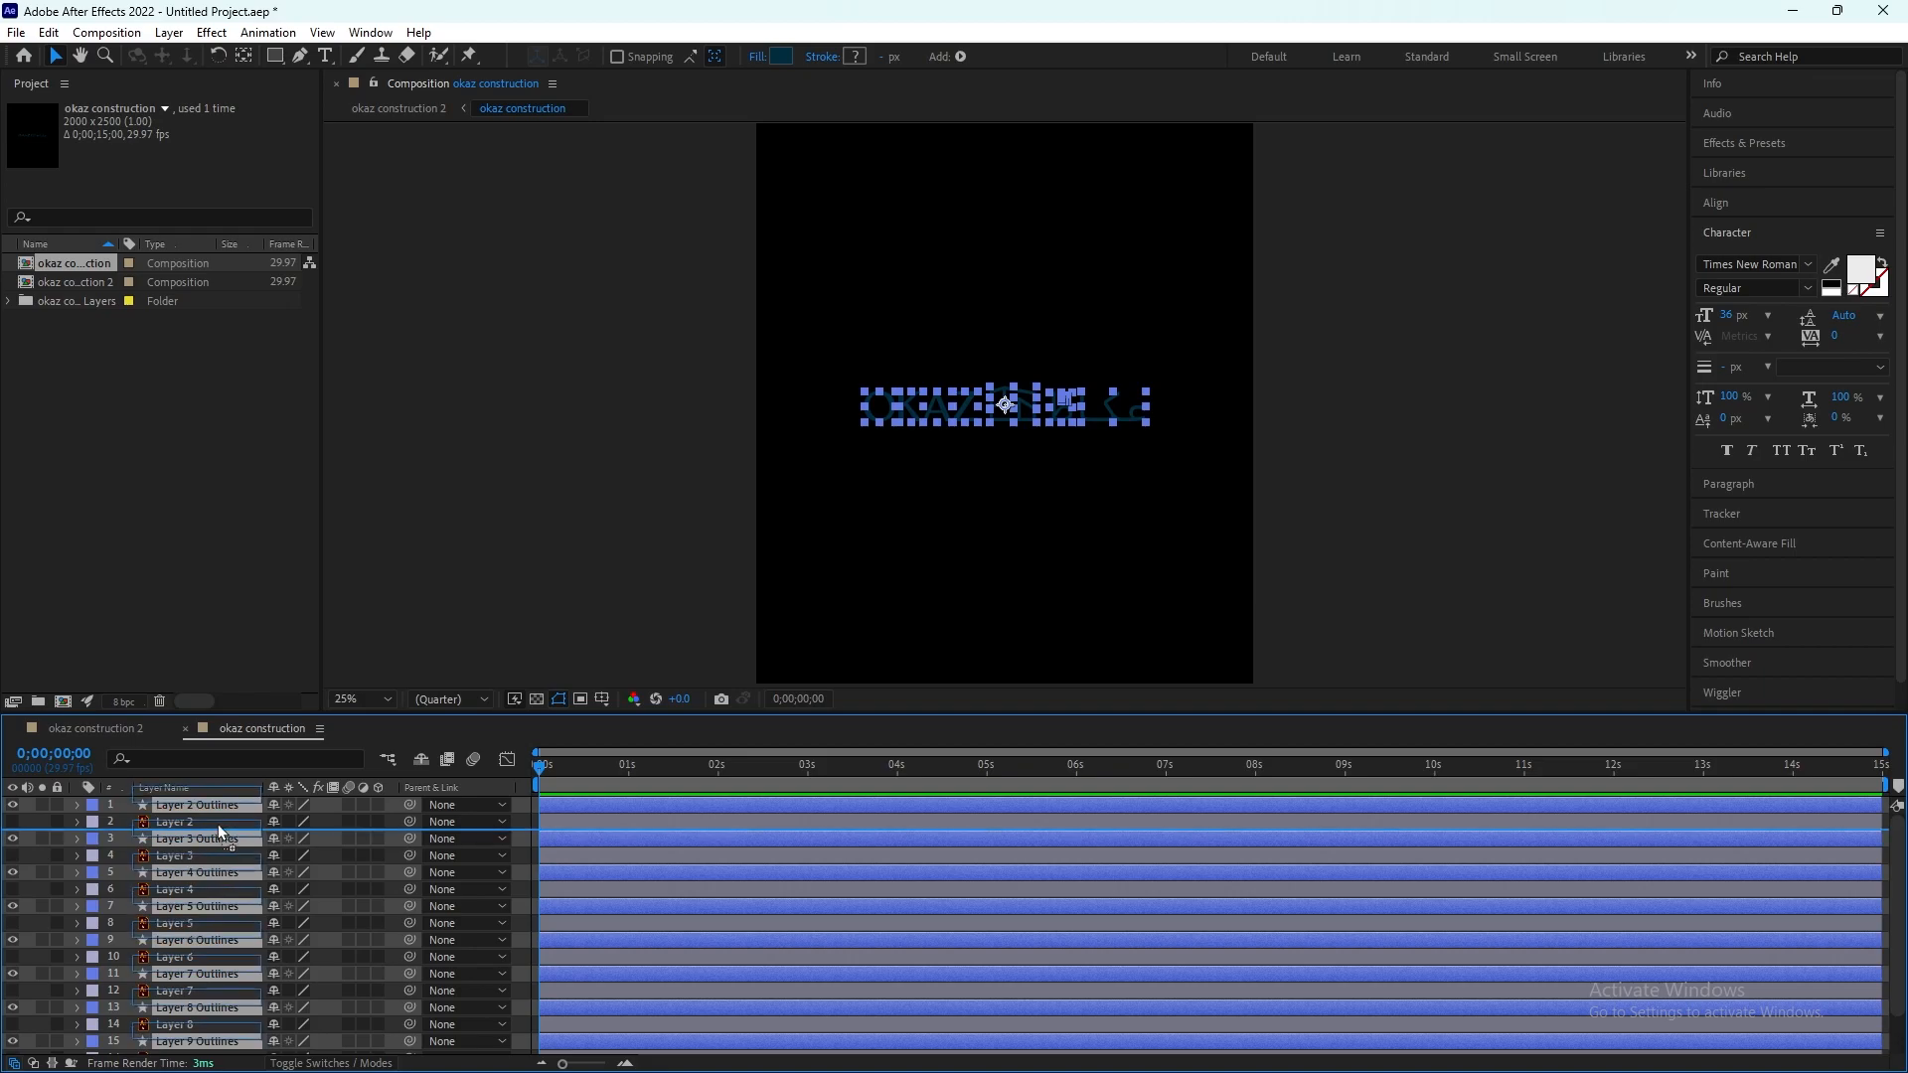
# Step: Move the nine Outlines layers to the top of the stack and delete the original Illustrator layers 2 to 10
pyautogui.moveTo(217, 815); pyautogui.dragTo(217, 815)
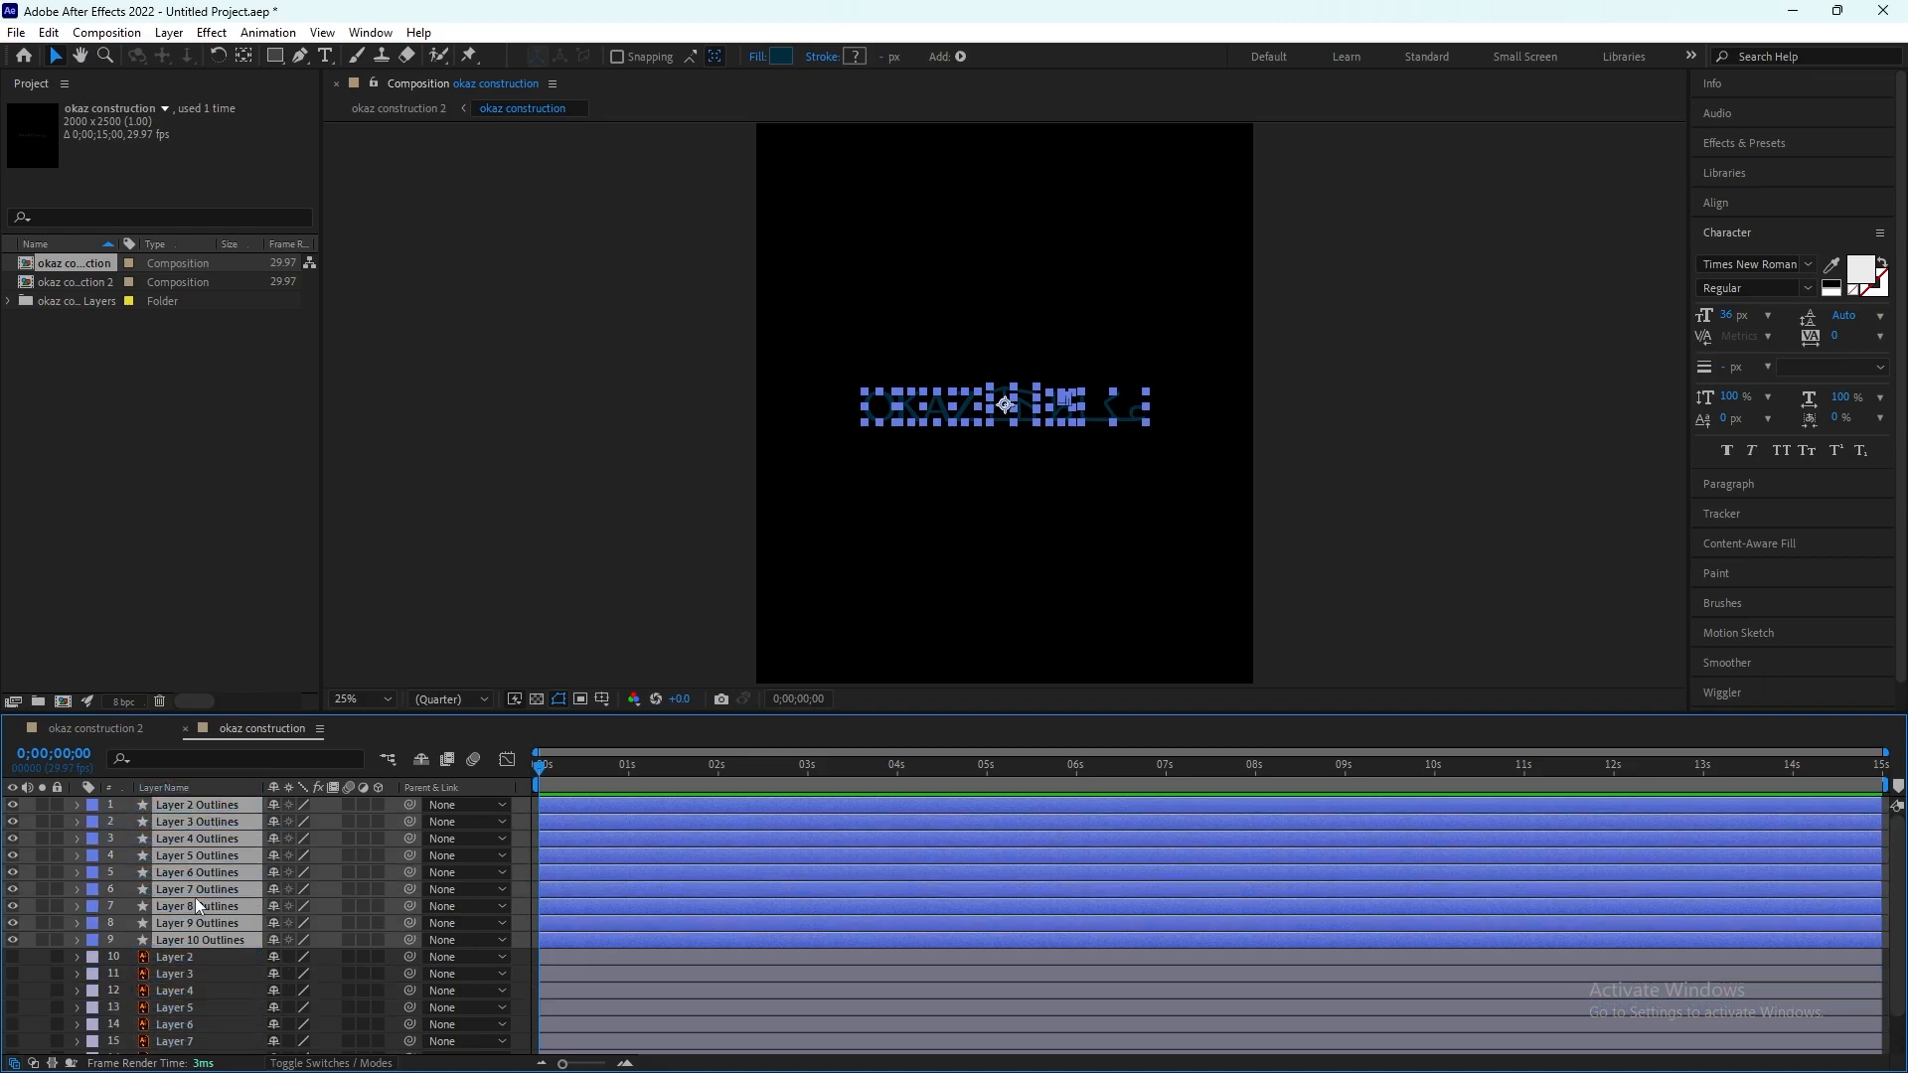
pyautogui.scroll(-2, 211, 912)
pyautogui.click(208, 1052)
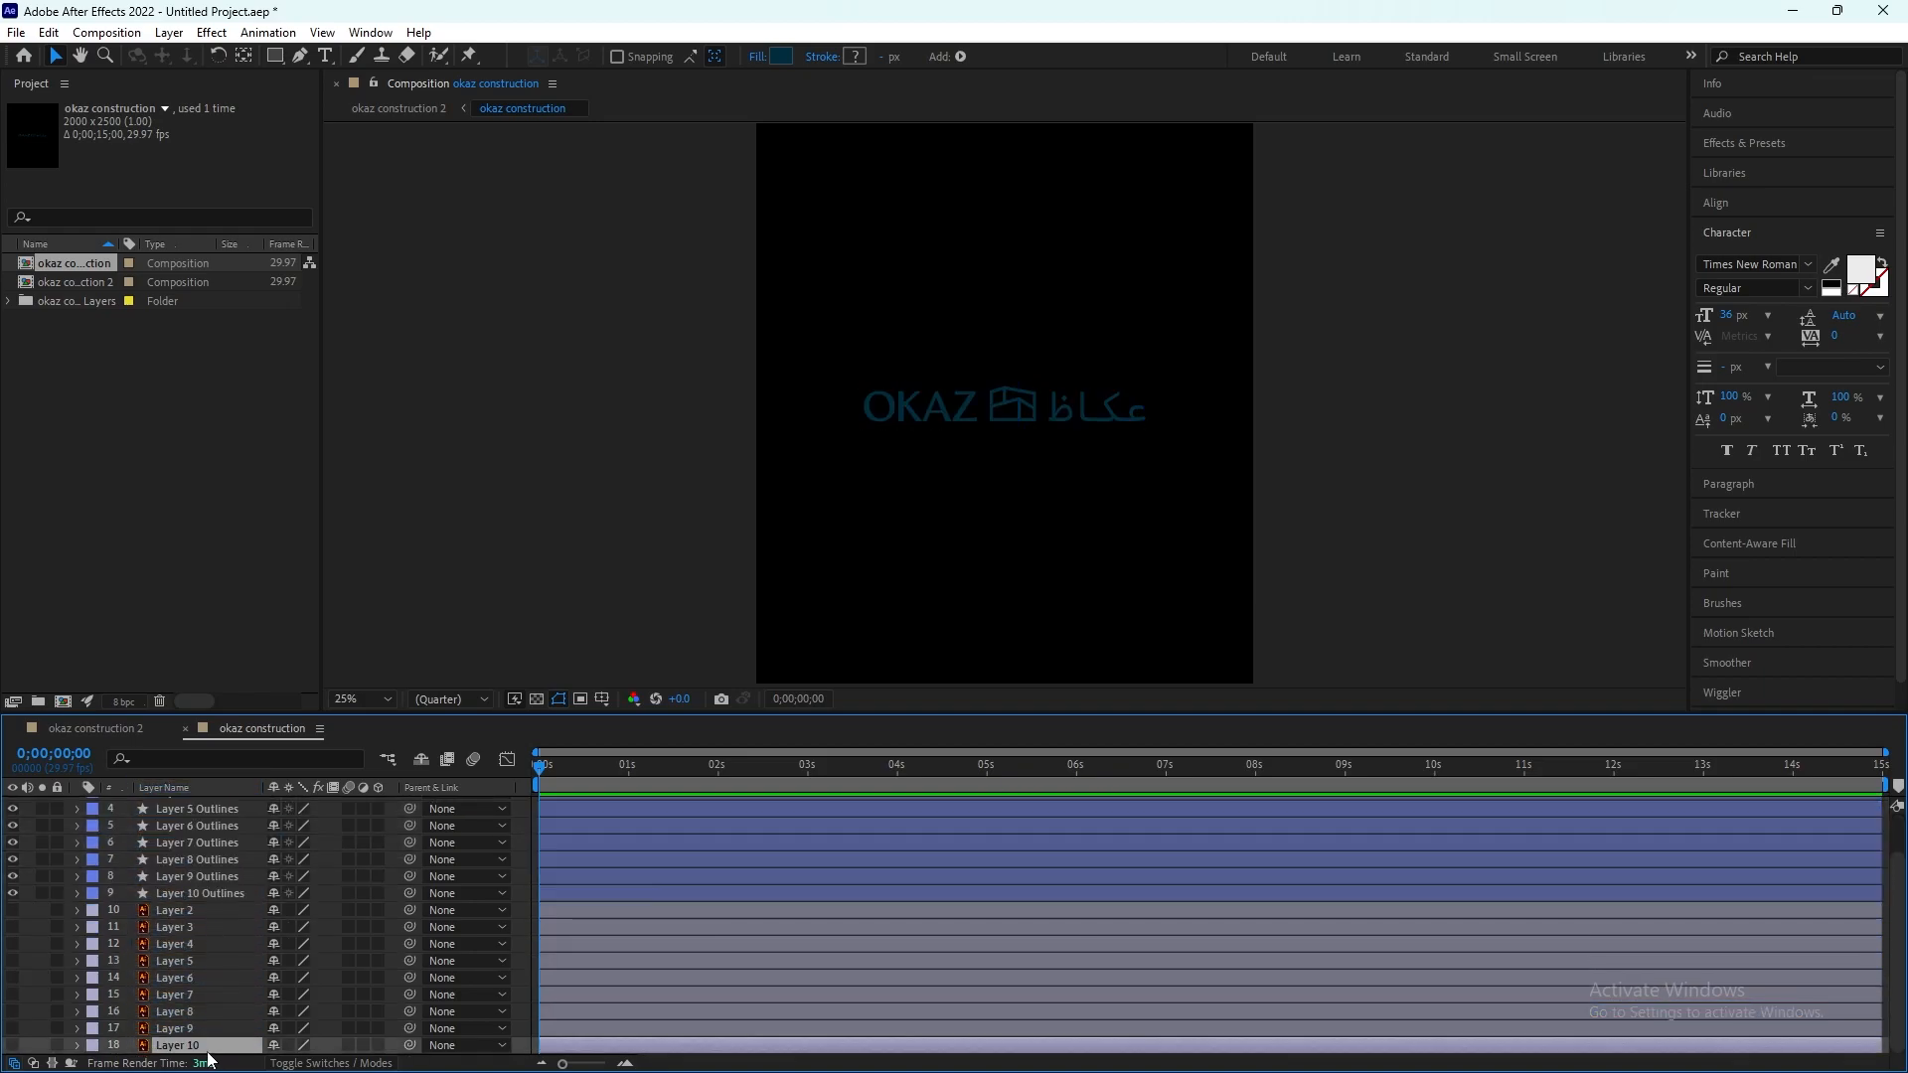
pyautogui.keyDown('shift'); pyautogui.click(216, 916); pyautogui.keyUp('shift')
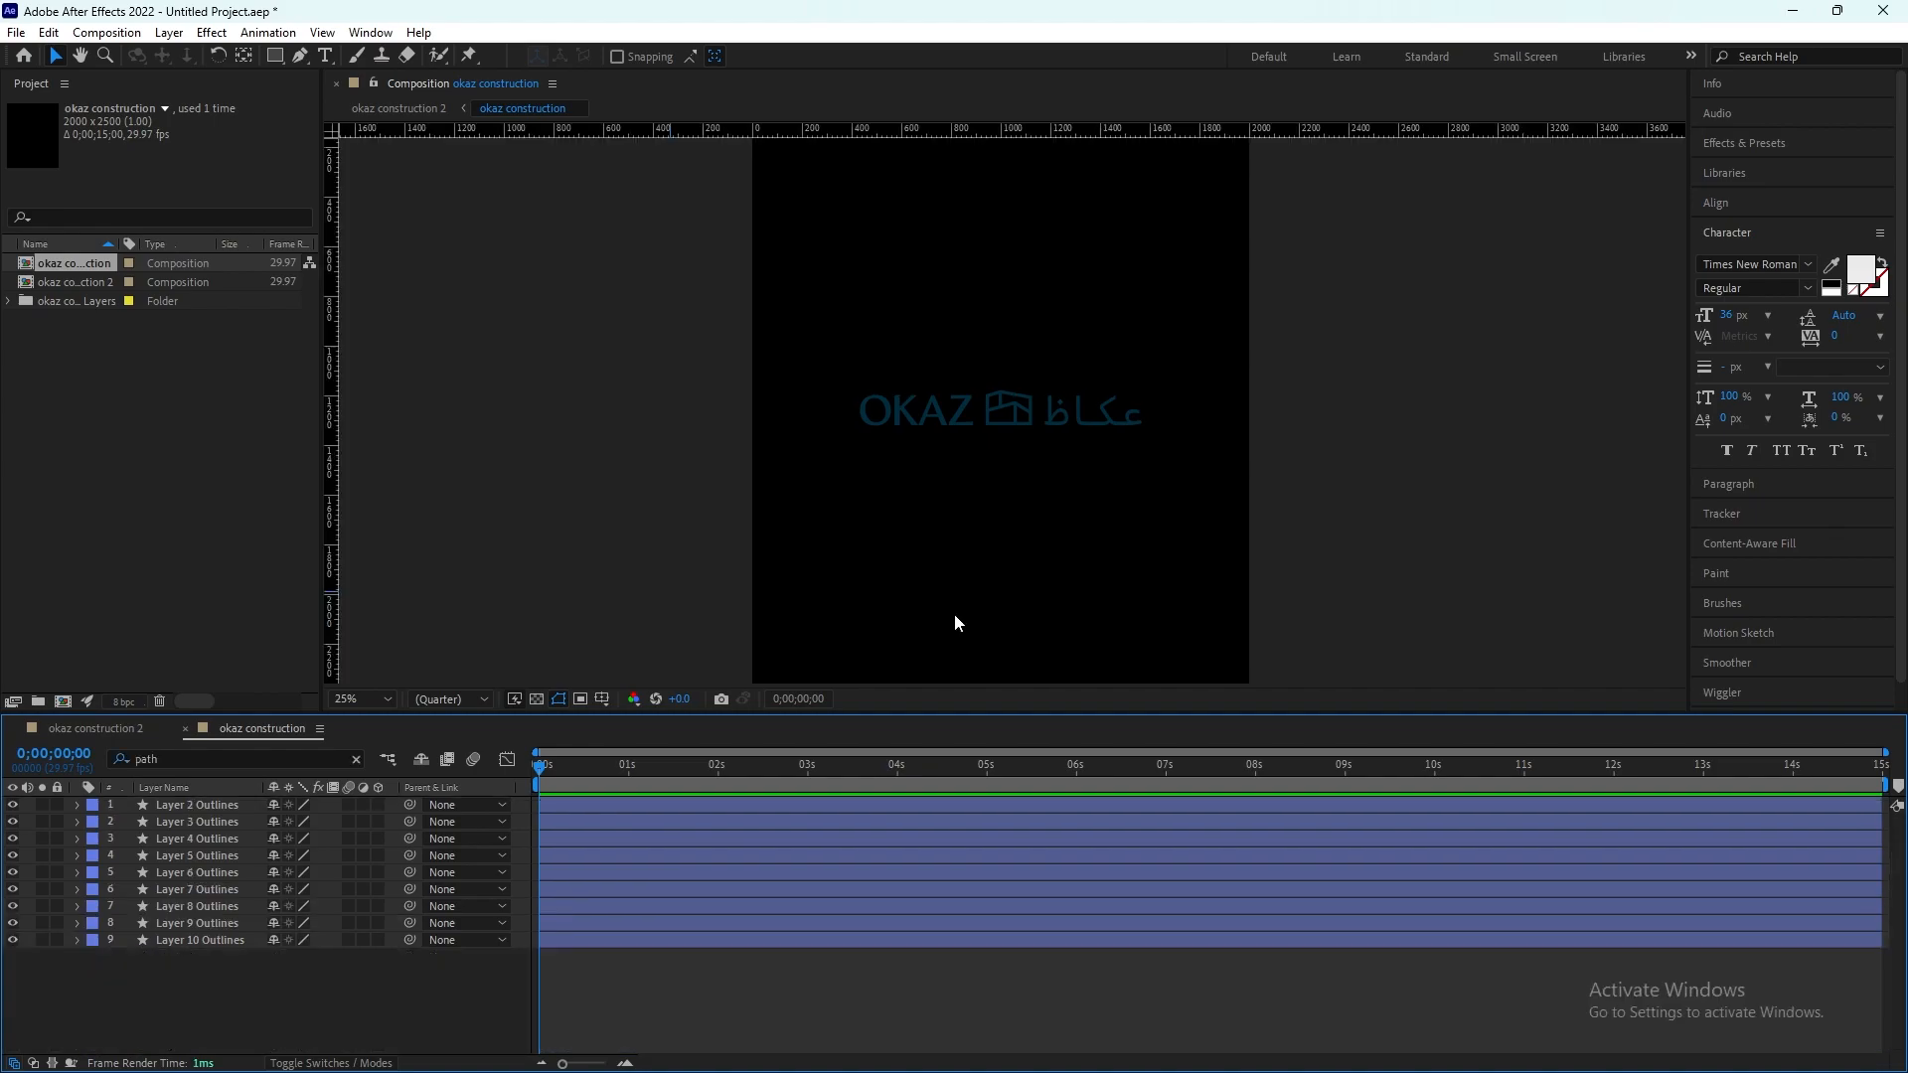
# Step: Shift the Layer 4 to Layer 10 Outlines to start at about 1.6 s and the Layer 3 Outlines at about 1 s
pyautogui.press('.')
pyautogui.press('.')
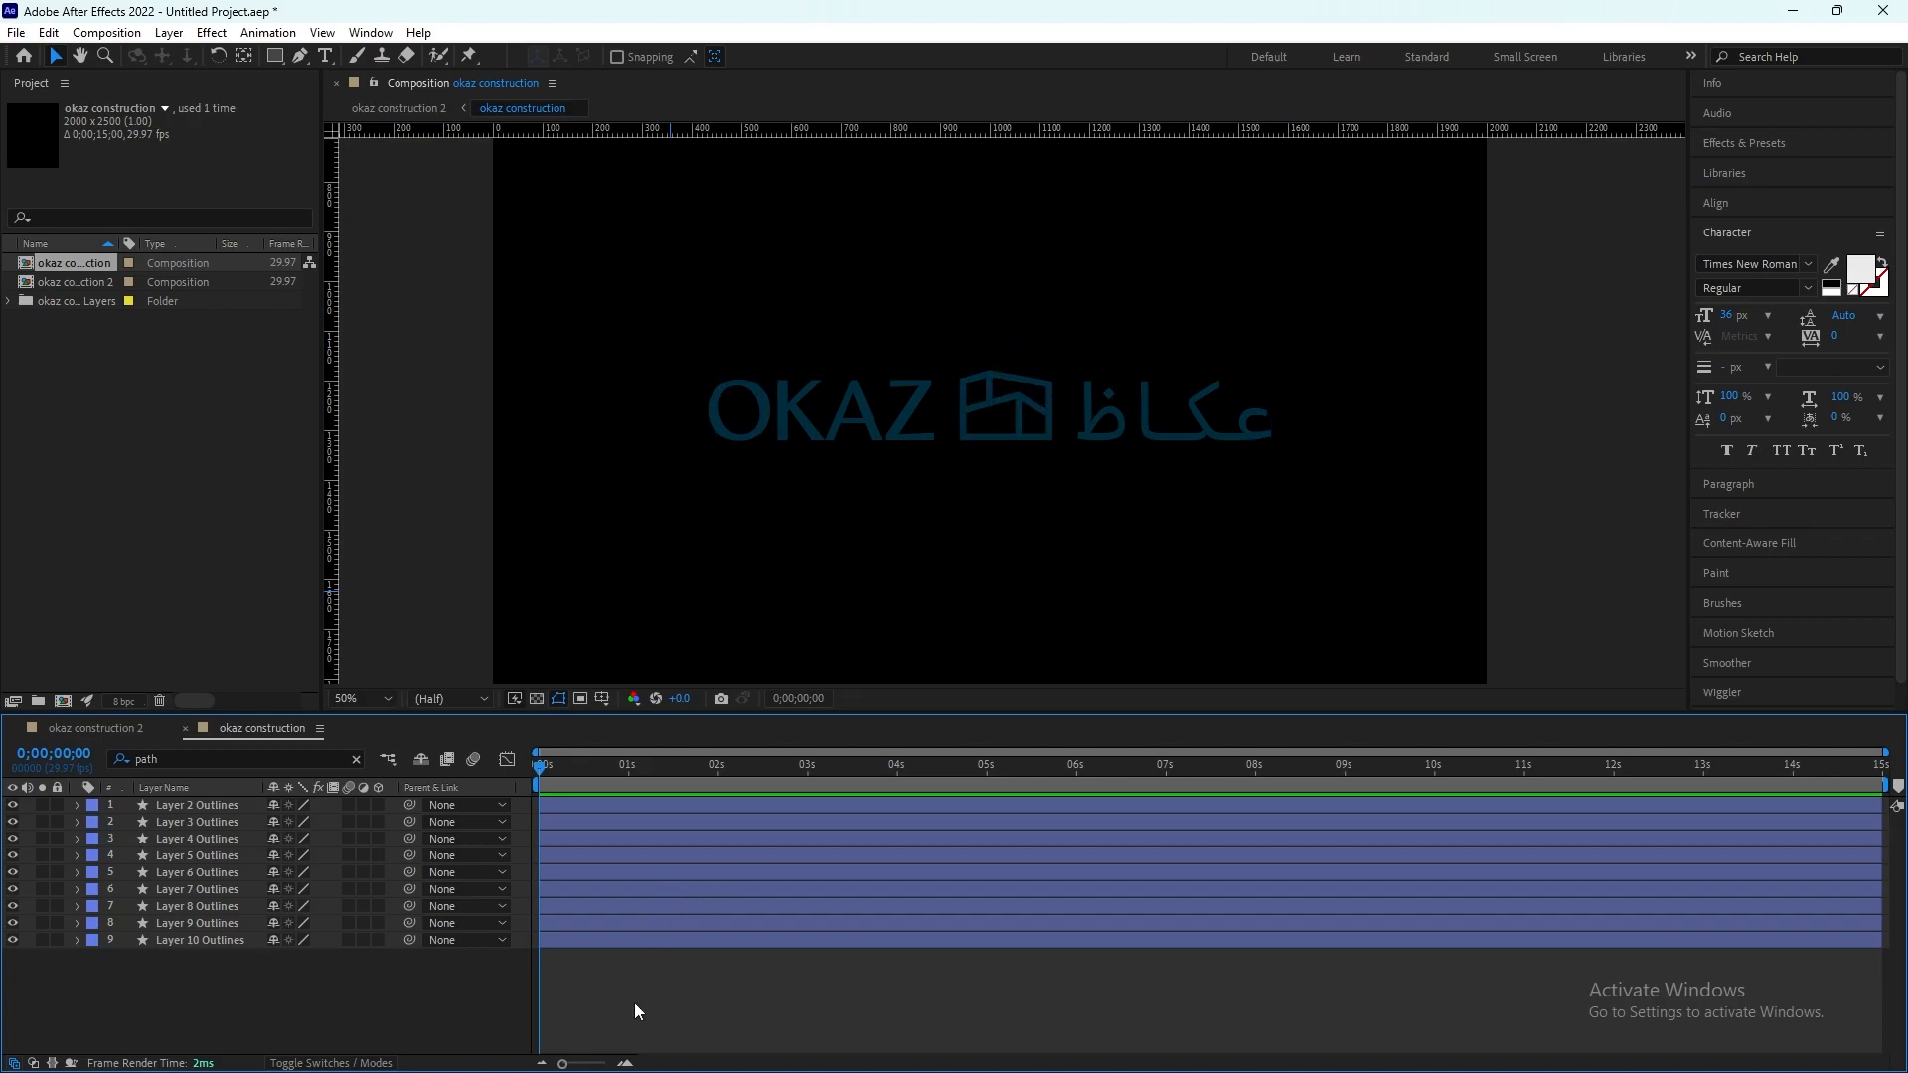
pyautogui.moveTo(592, 940); pyautogui.dragTo(712, 841)
pyautogui.click(641, 940)
pyautogui.keyDown('shift'); pyautogui.click(581, 839); pyautogui.keyUp('shift')
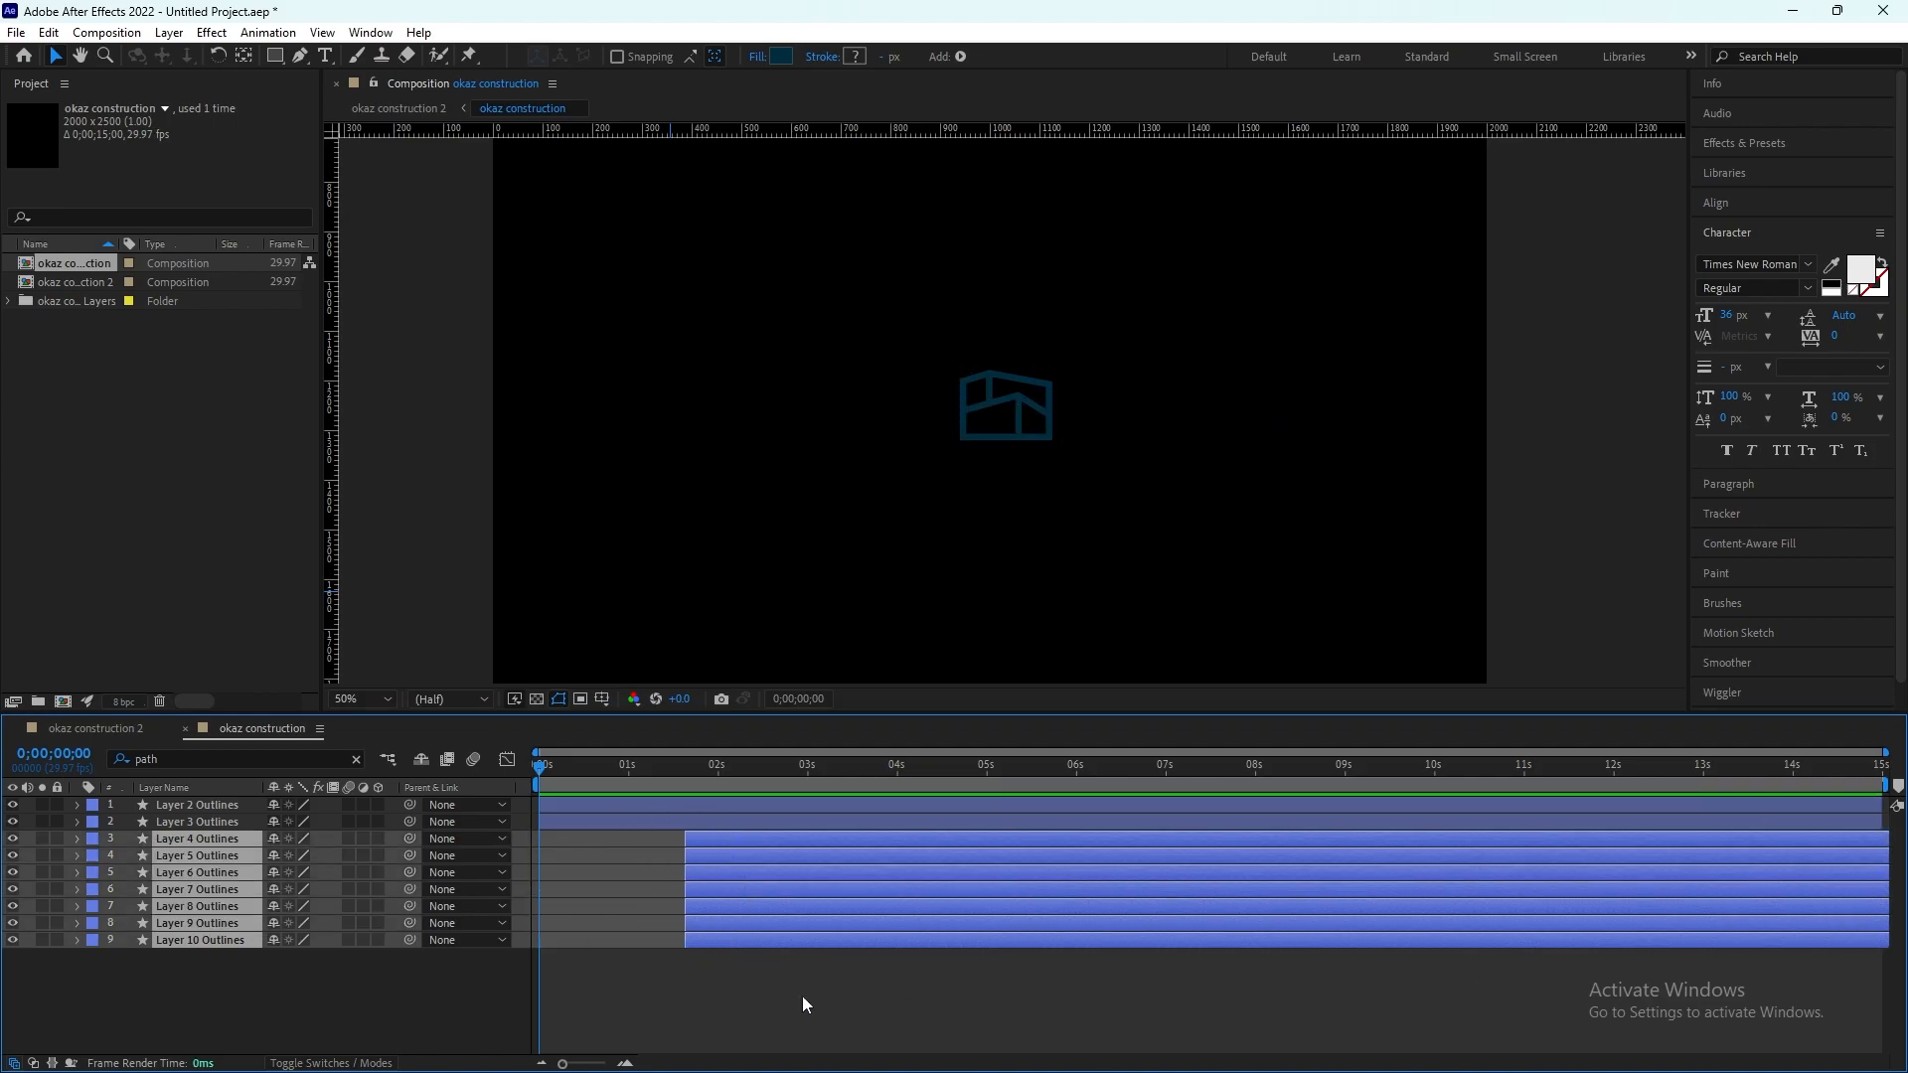
pyautogui.click(733, 1036)
pyautogui.click(577, 821)
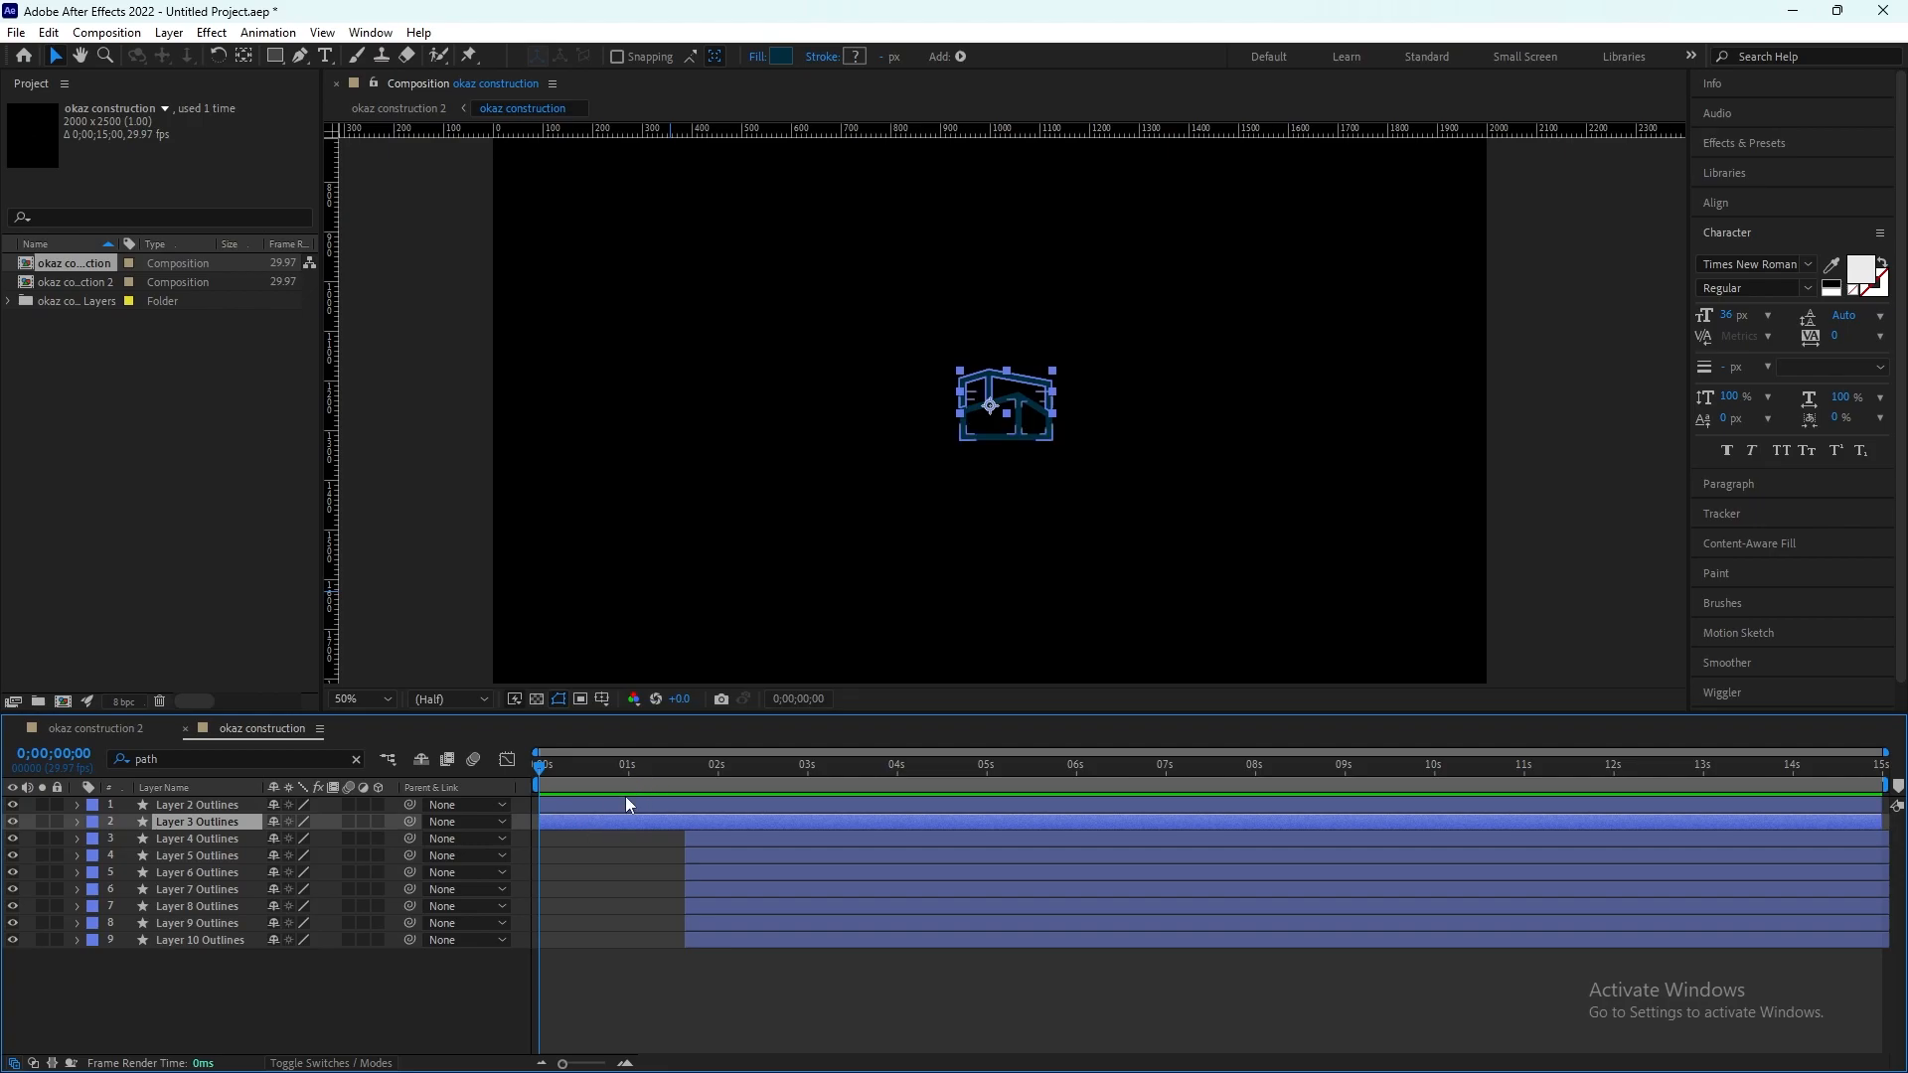
pyautogui.moveTo(582, 821); pyautogui.dragTo(665, 821)
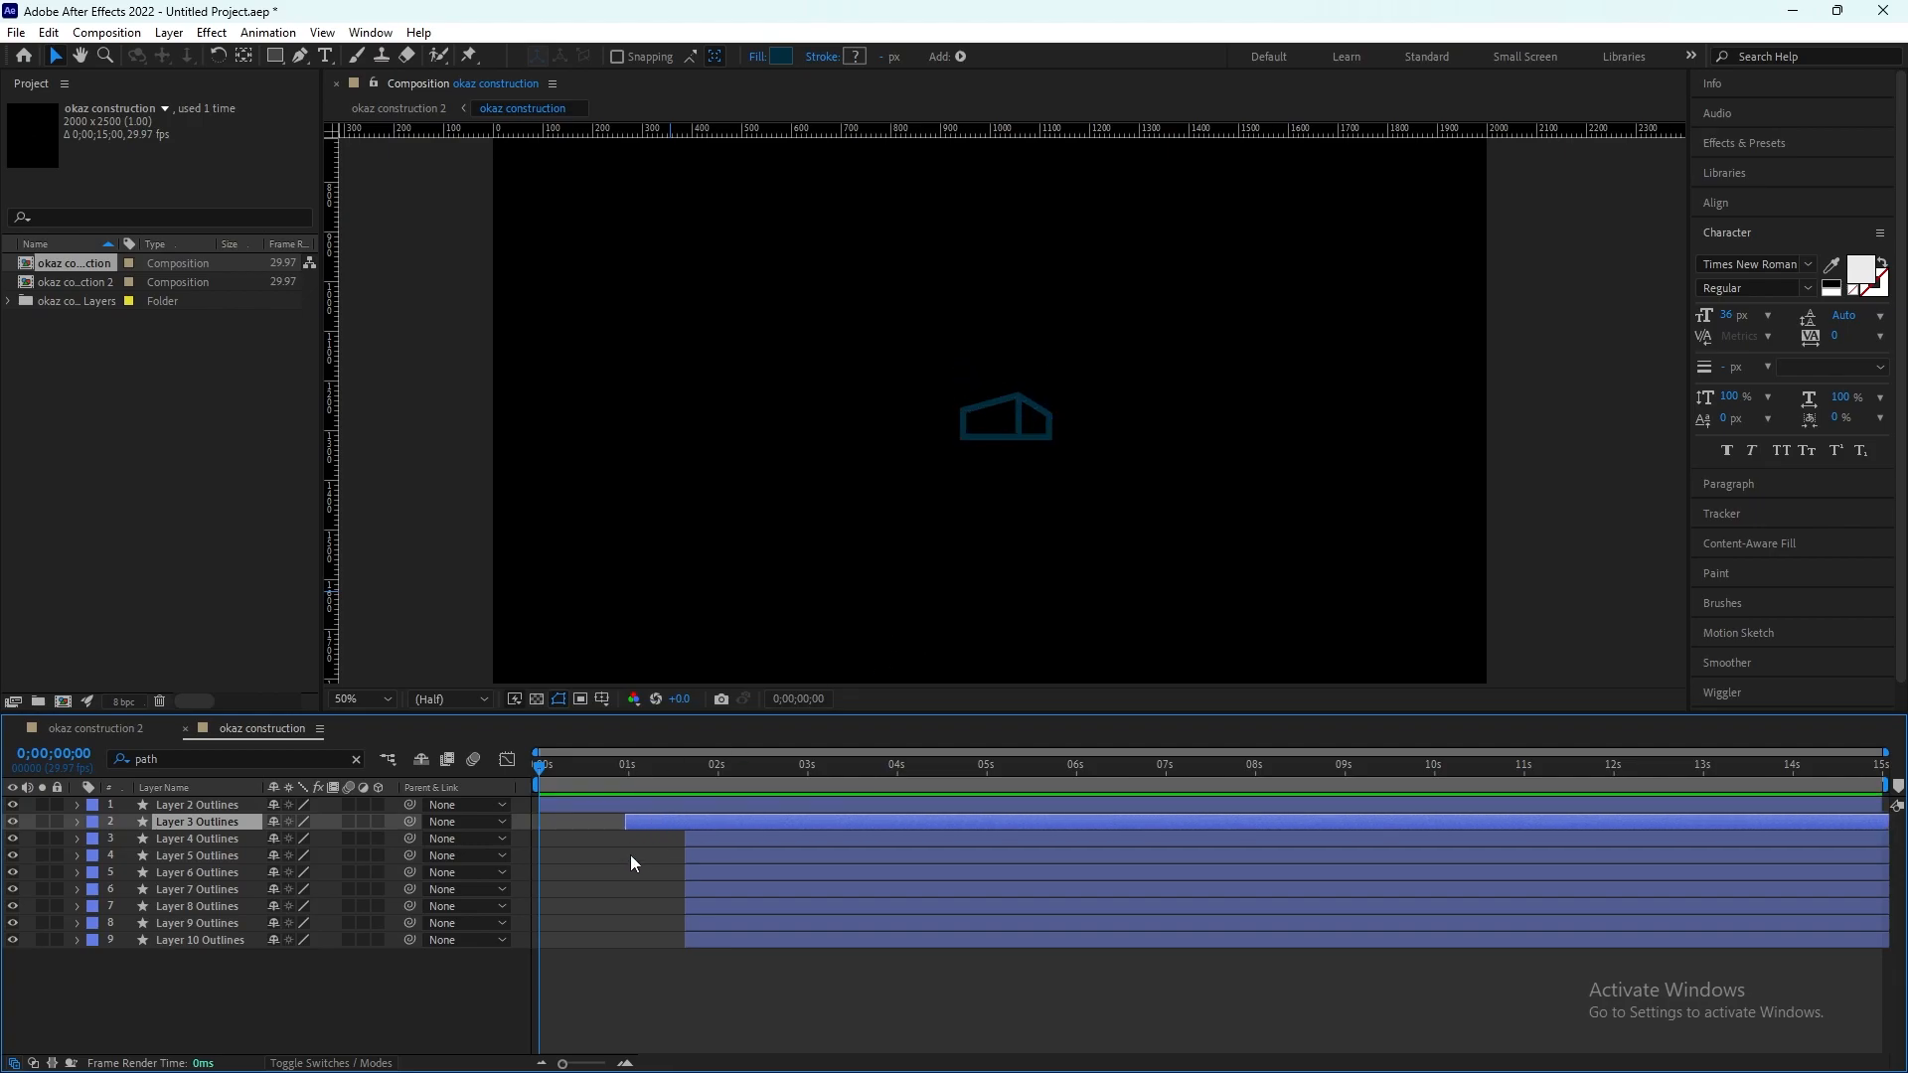
# Step: Examine the paths inside Group 1 of Layer 2 Outlines against the lower house shape up close
pyautogui.press('=')
pyautogui.click(113, 810)
pyautogui.click(79, 808)
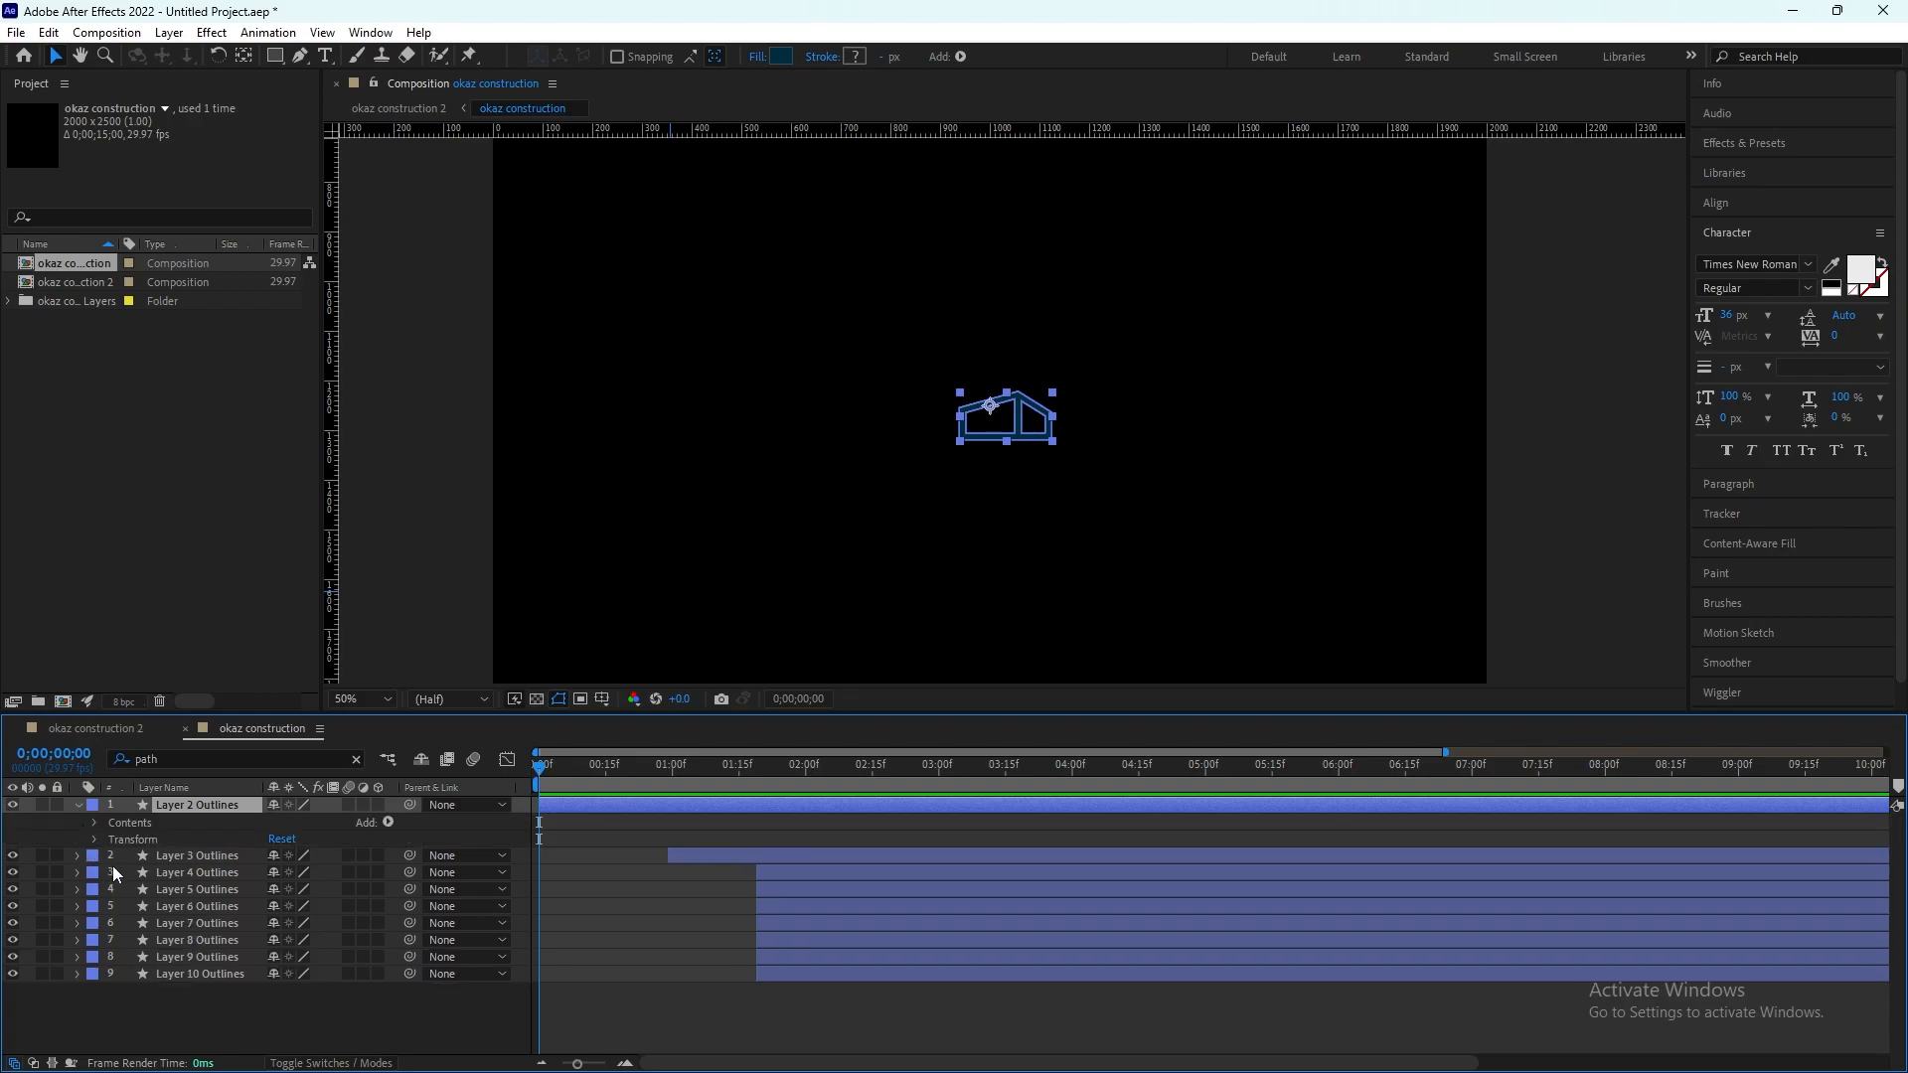
pyautogui.click(93, 824)
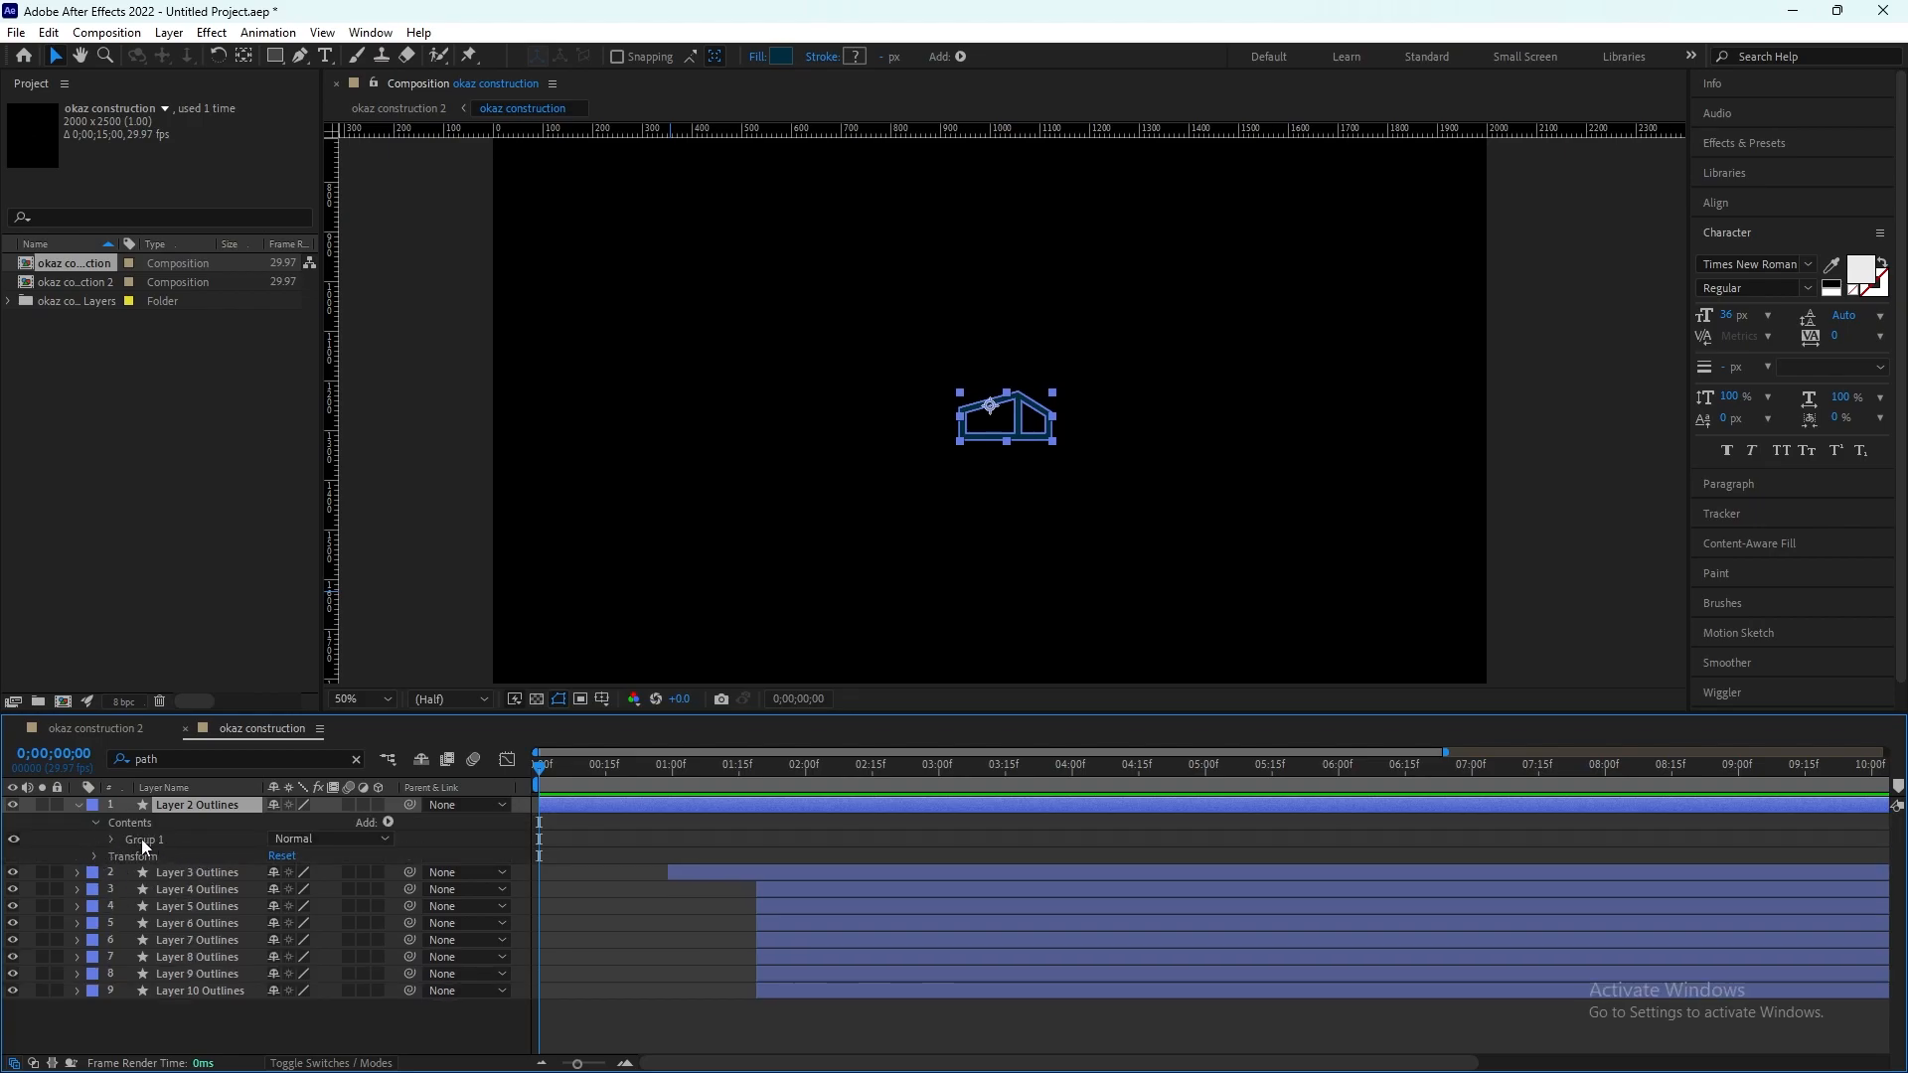
pyautogui.click(114, 842)
pyautogui.click(110, 842)
pyautogui.click(112, 841)
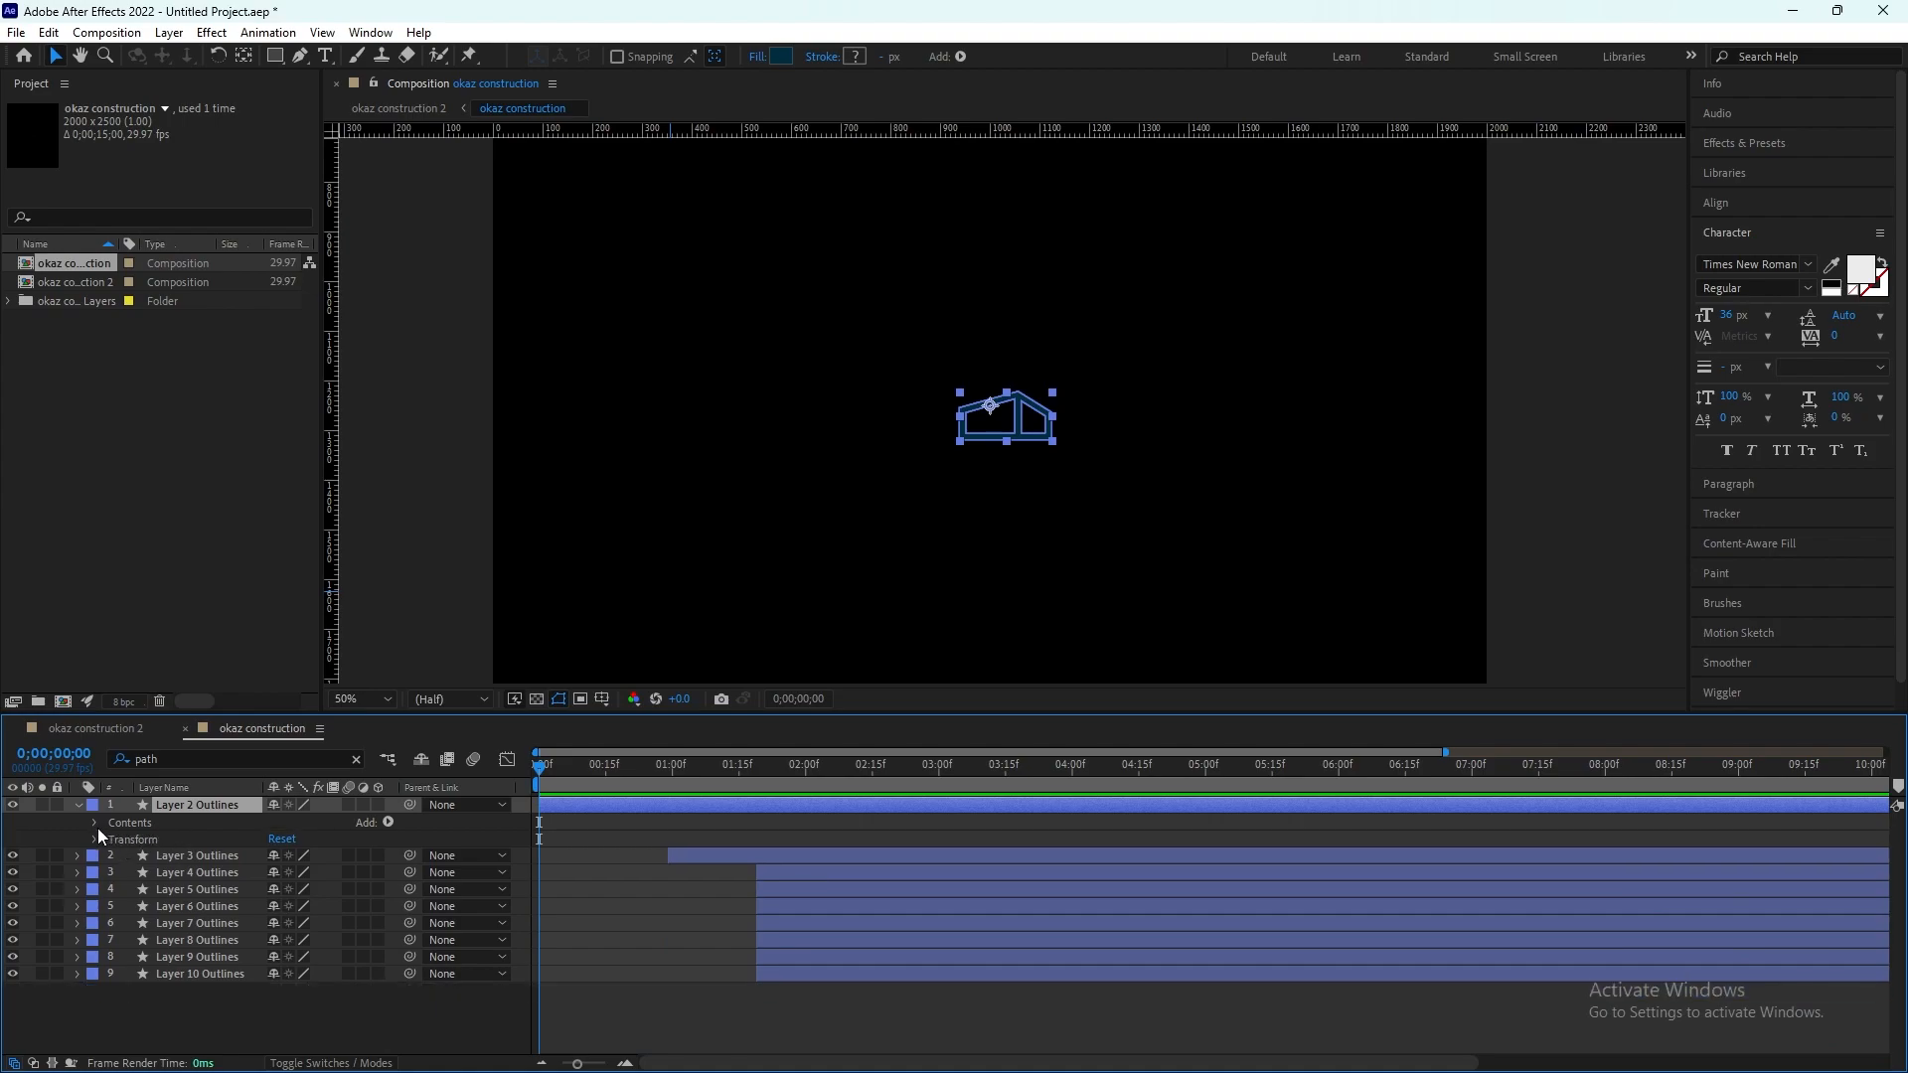
pyautogui.click(112, 841)
pyautogui.click(112, 840)
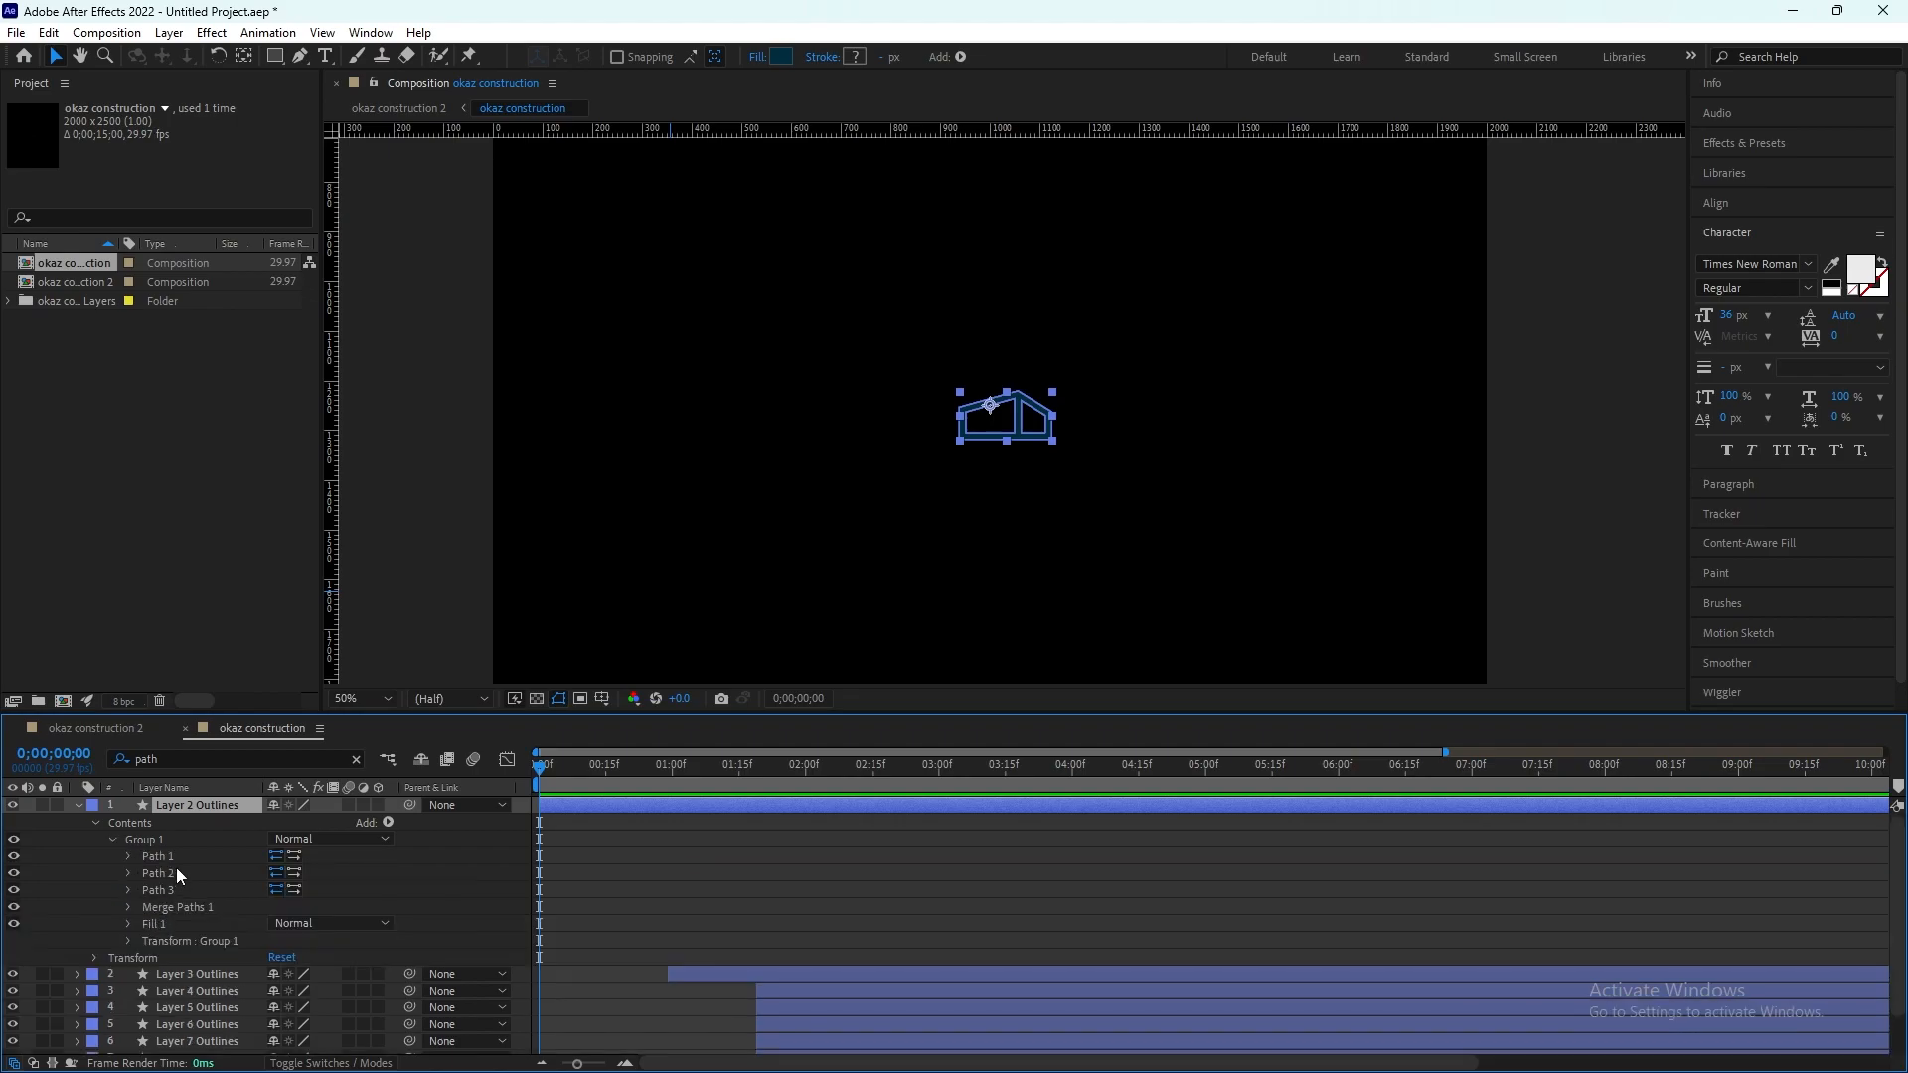
pyautogui.scroll(6, 1096, 443)
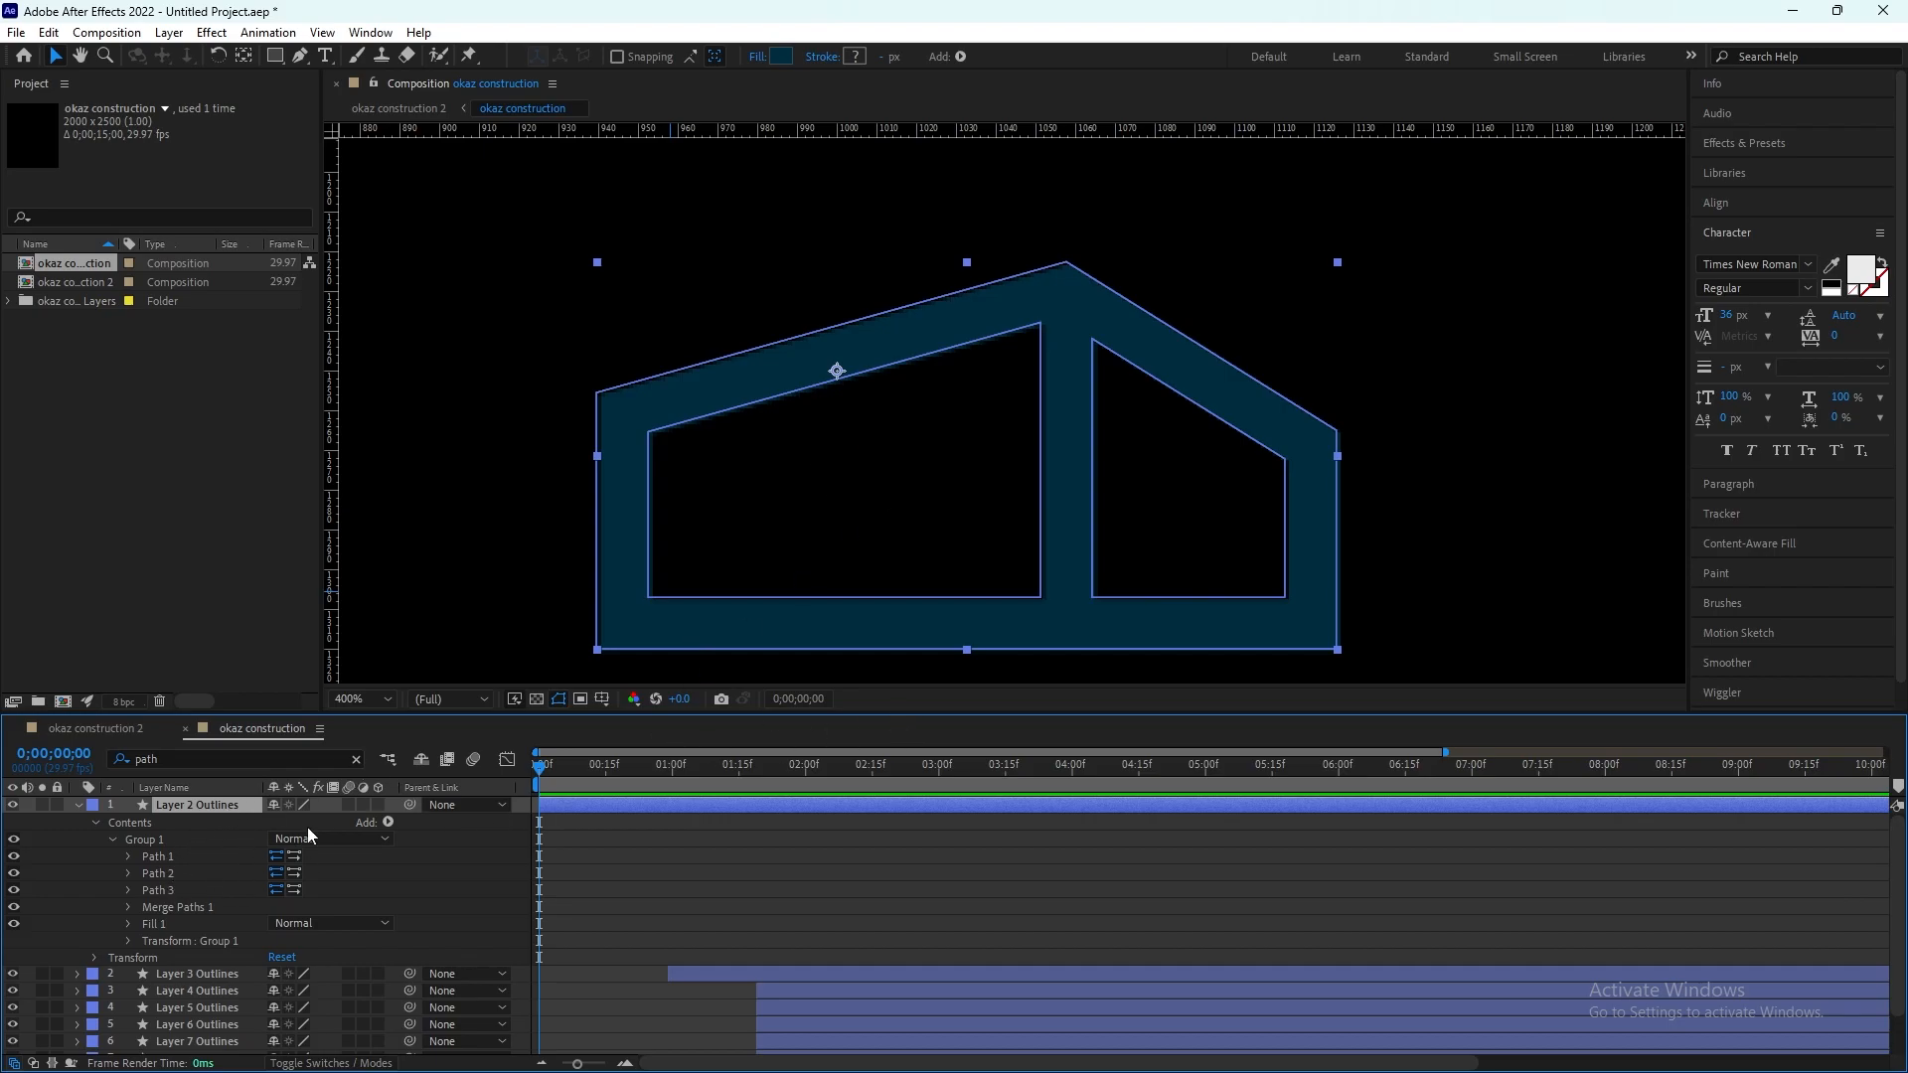
pyautogui.click(79, 806)
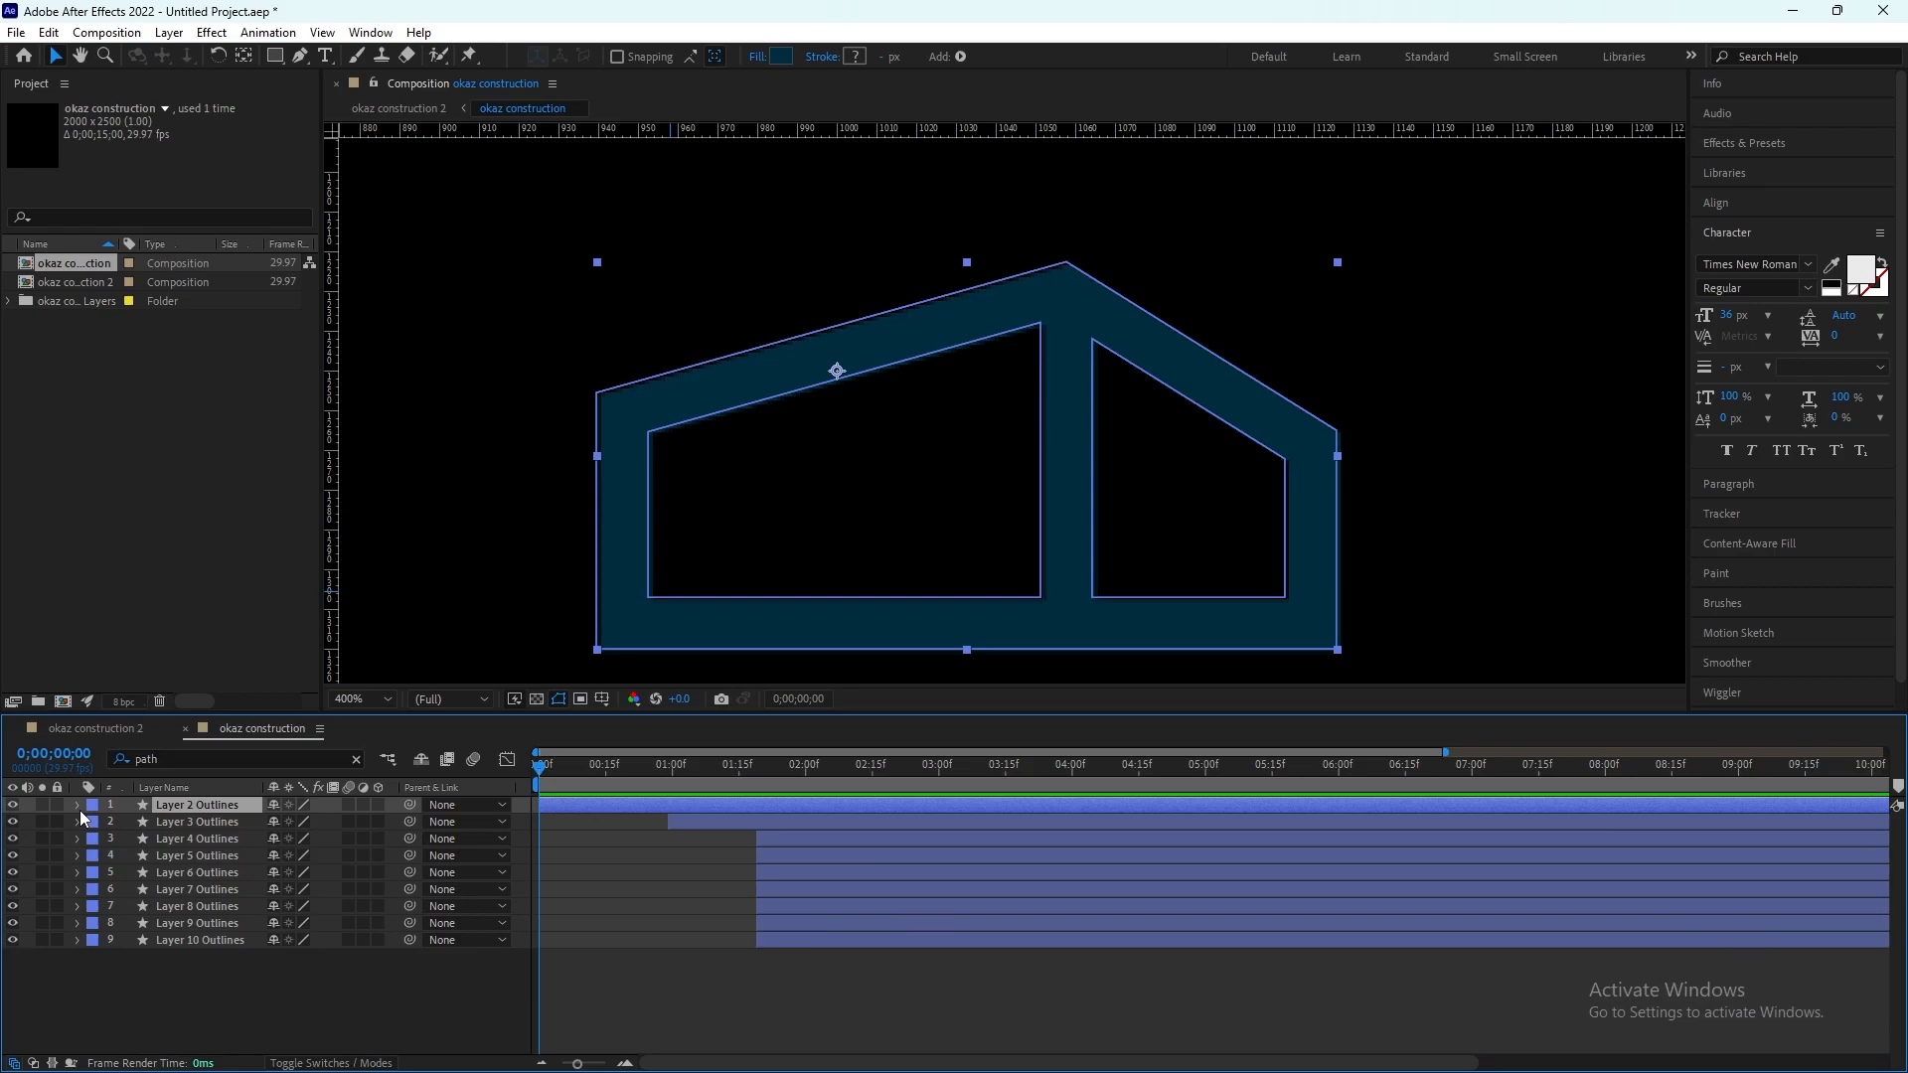
# Step: Filter the layer properties by "path" and add Path keyframes at 0 s for Paths 1, 2 and 3 of Layer 2 Outlines
pyautogui.click(209, 761)
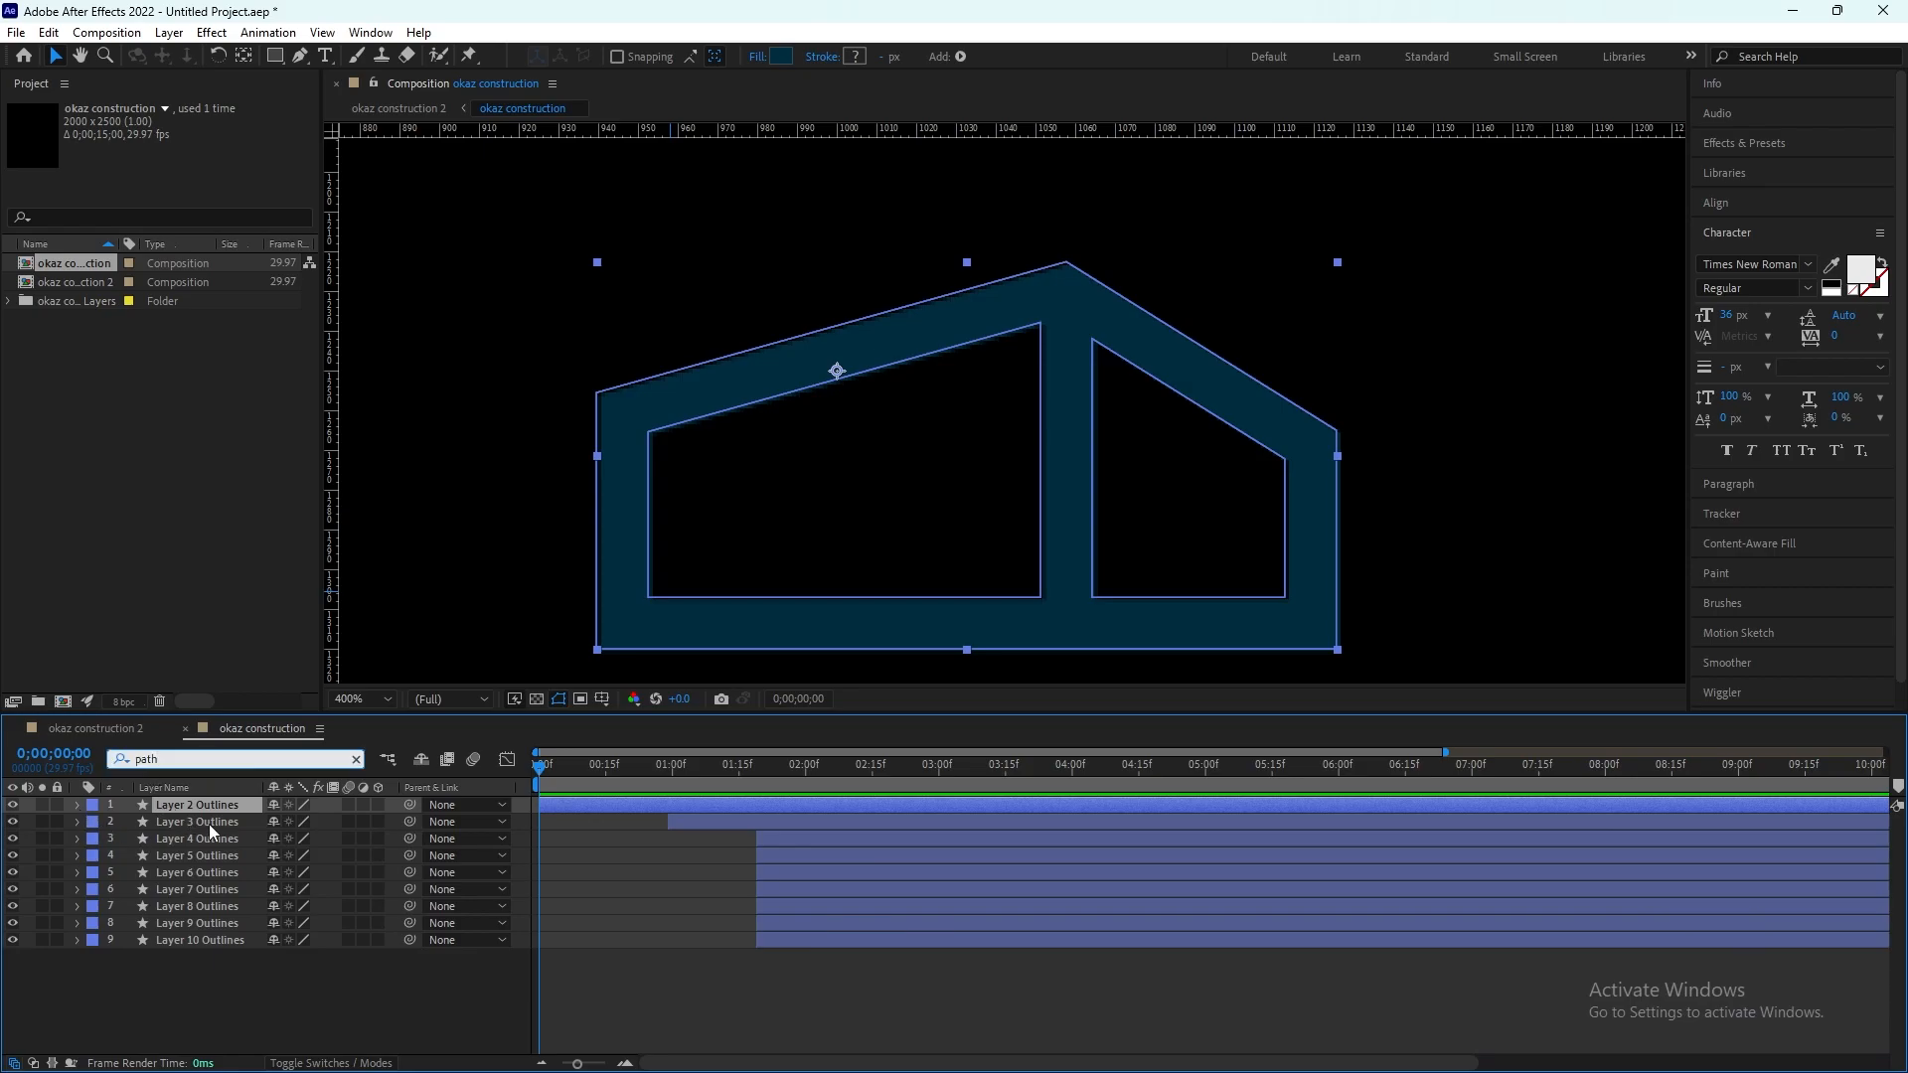
pyautogui.press('Return')
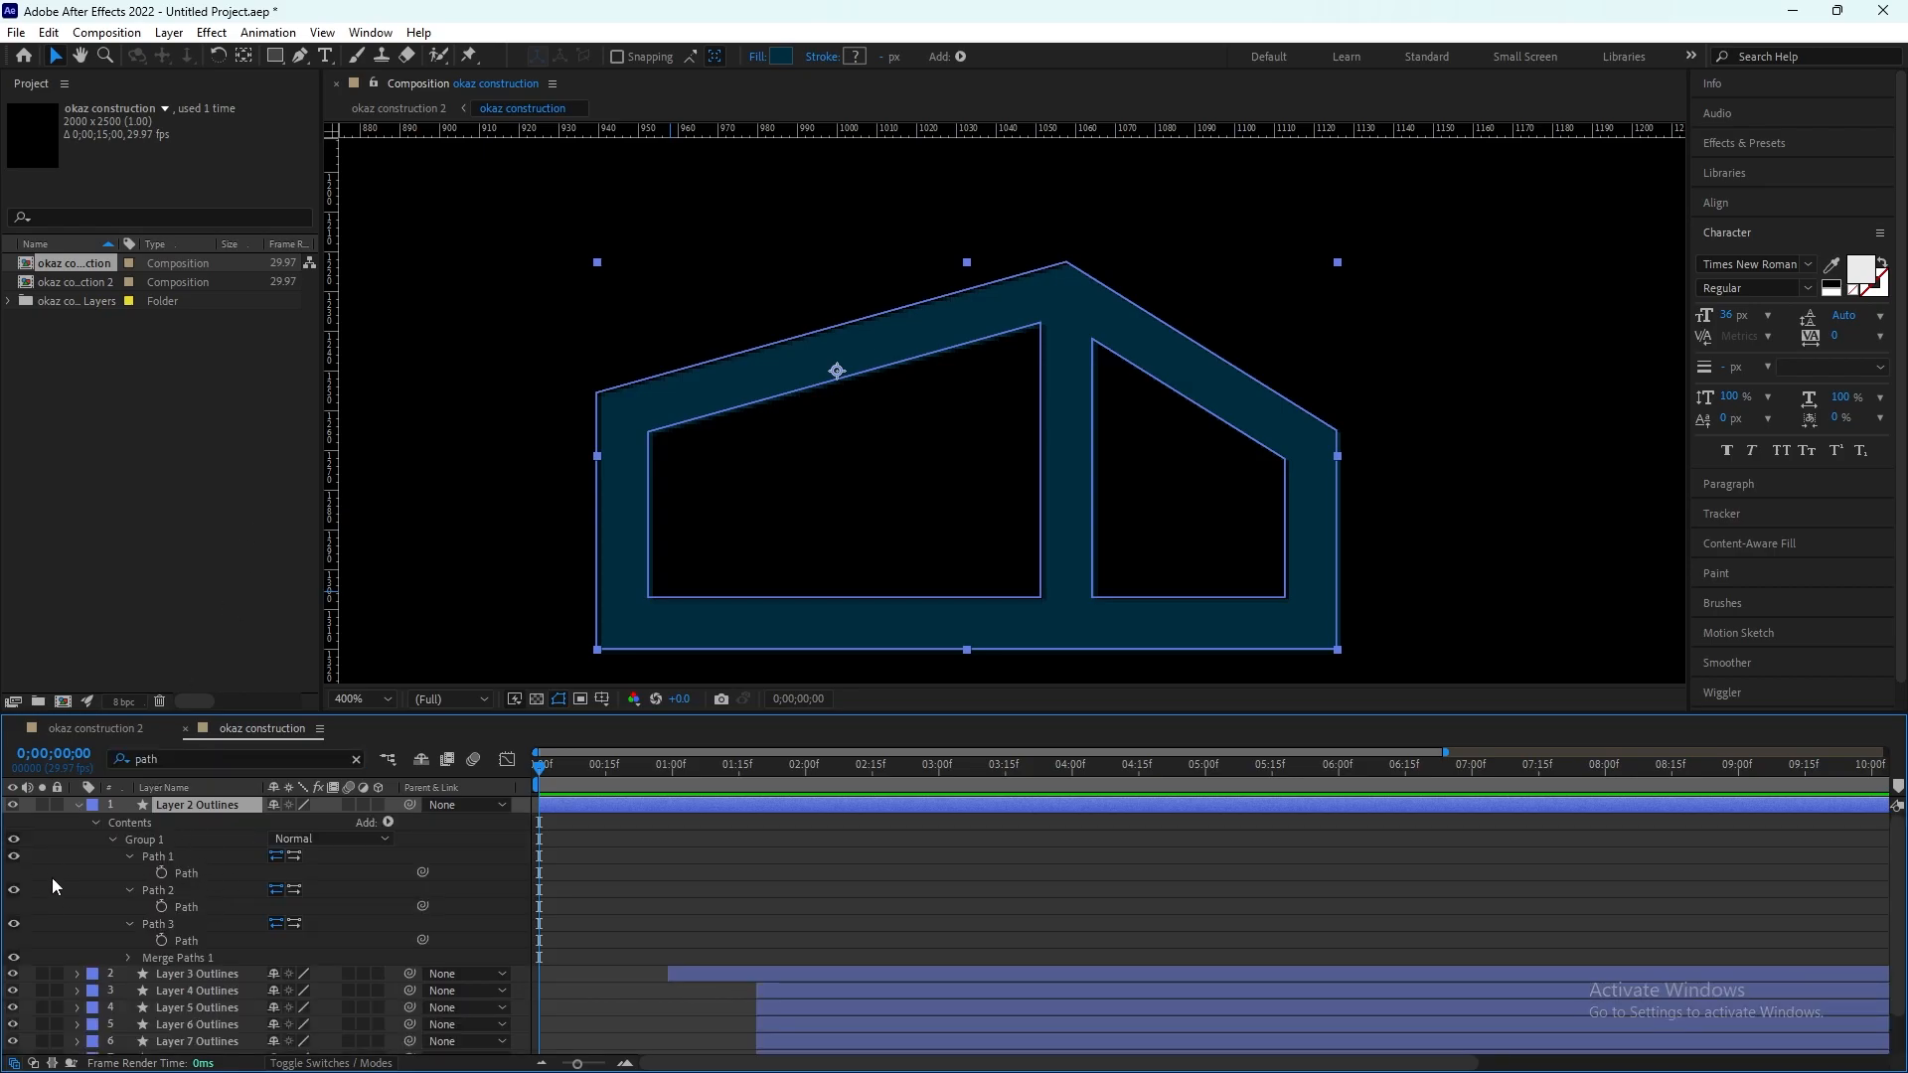
pyautogui.click(163, 872)
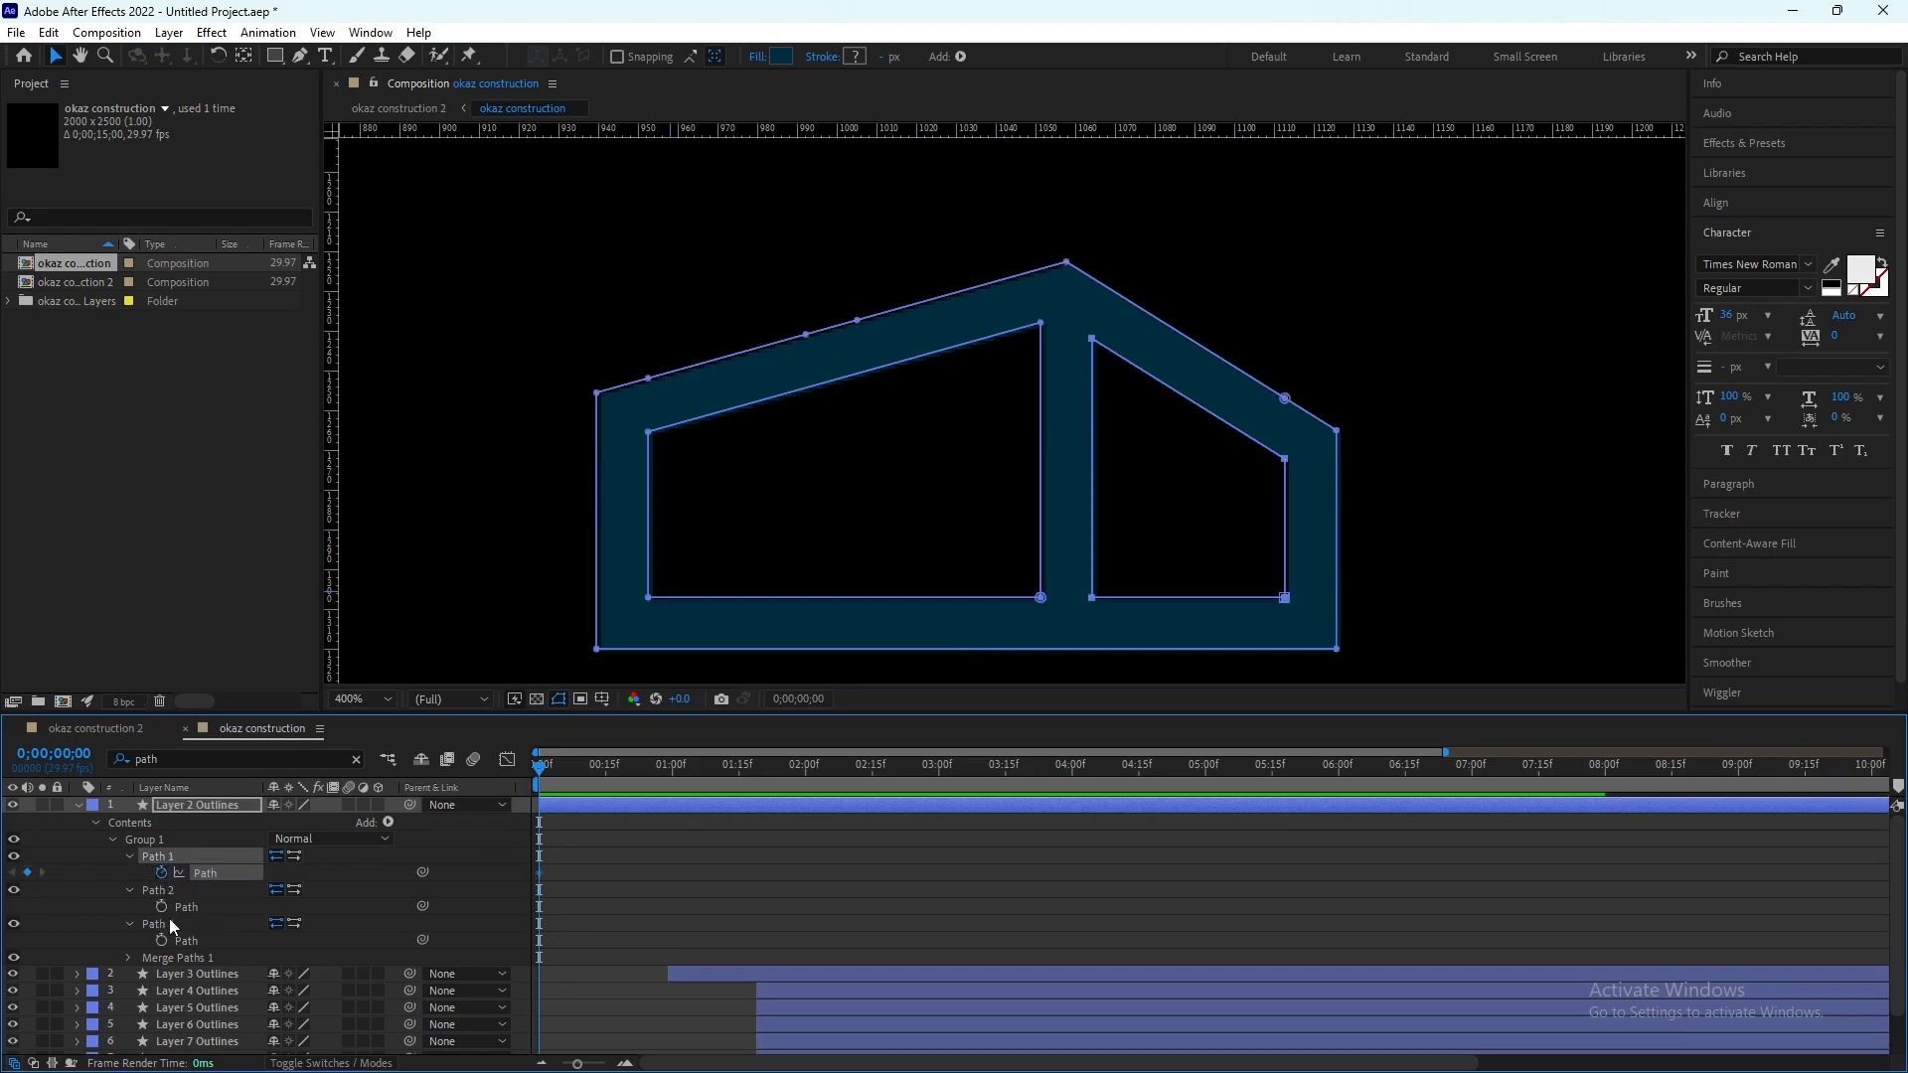
pyautogui.click(163, 922)
pyautogui.click(162, 941)
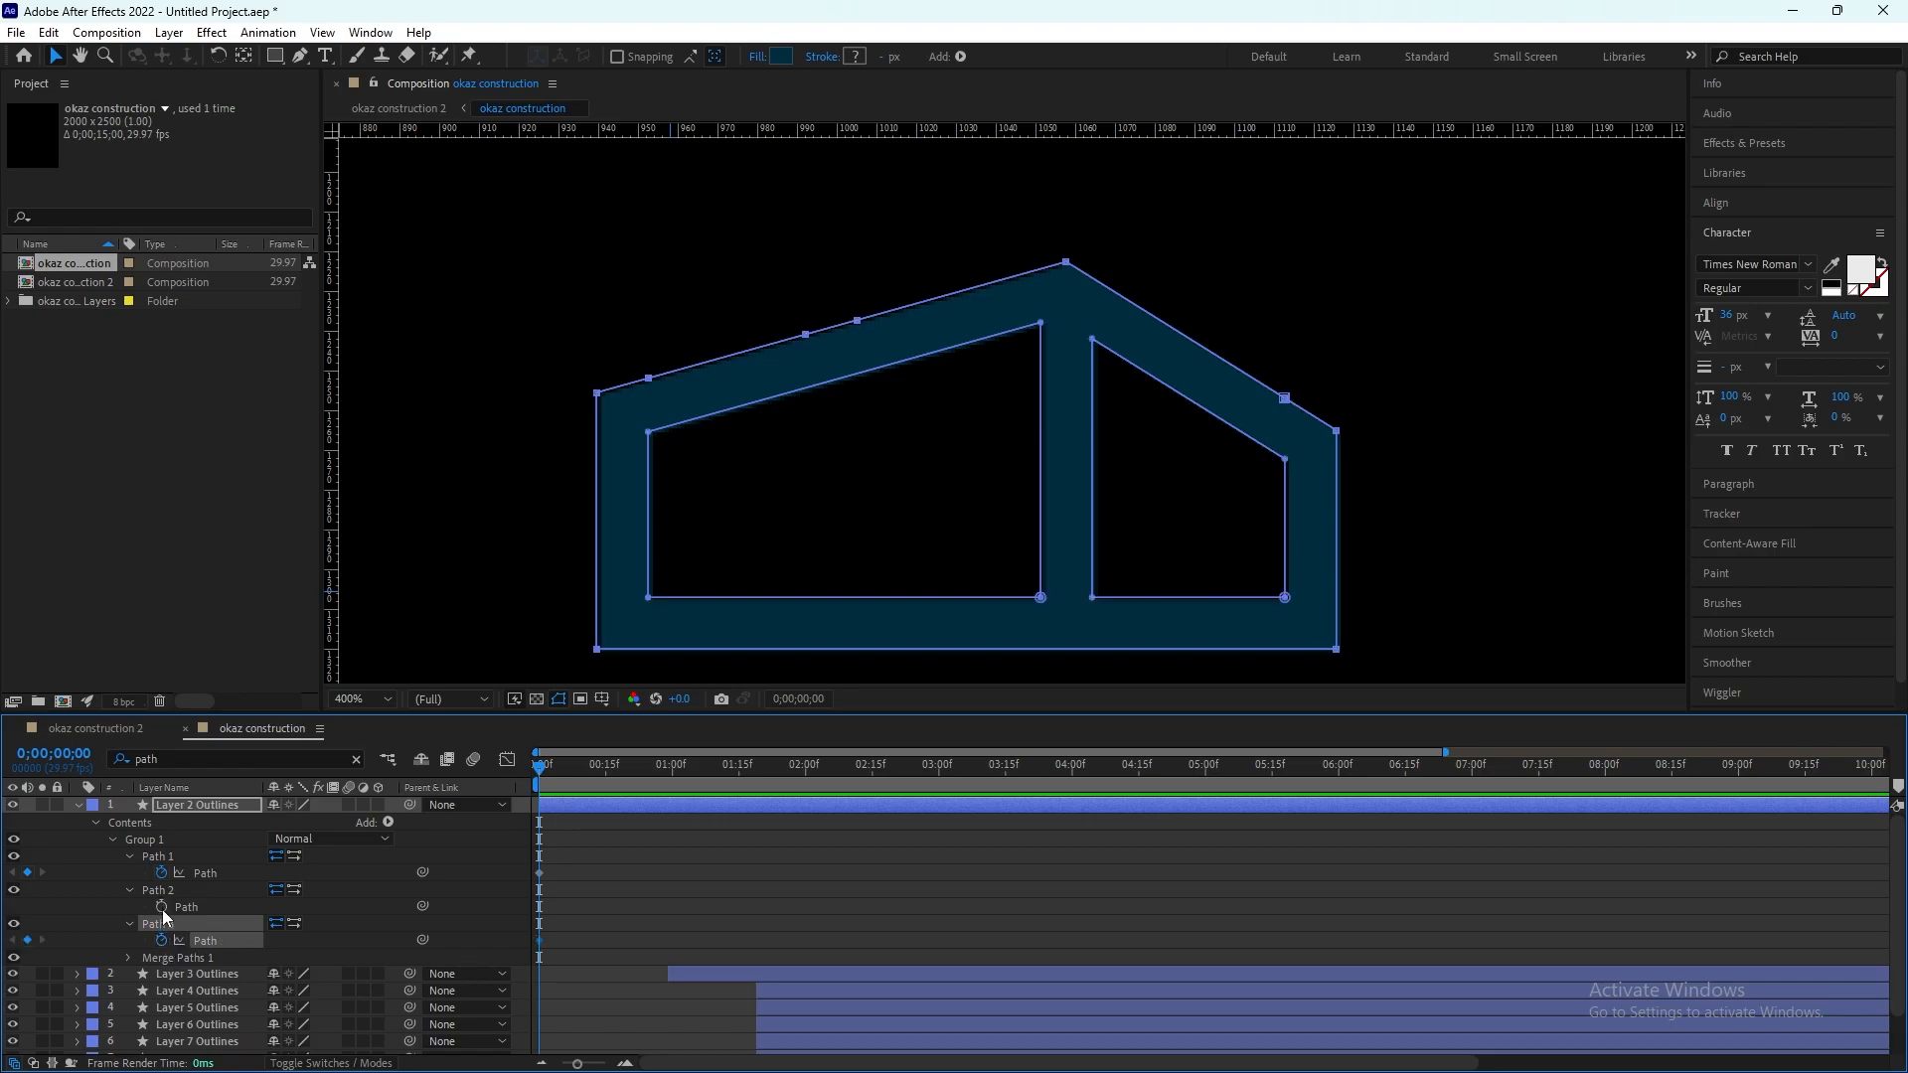
pyautogui.click(161, 907)
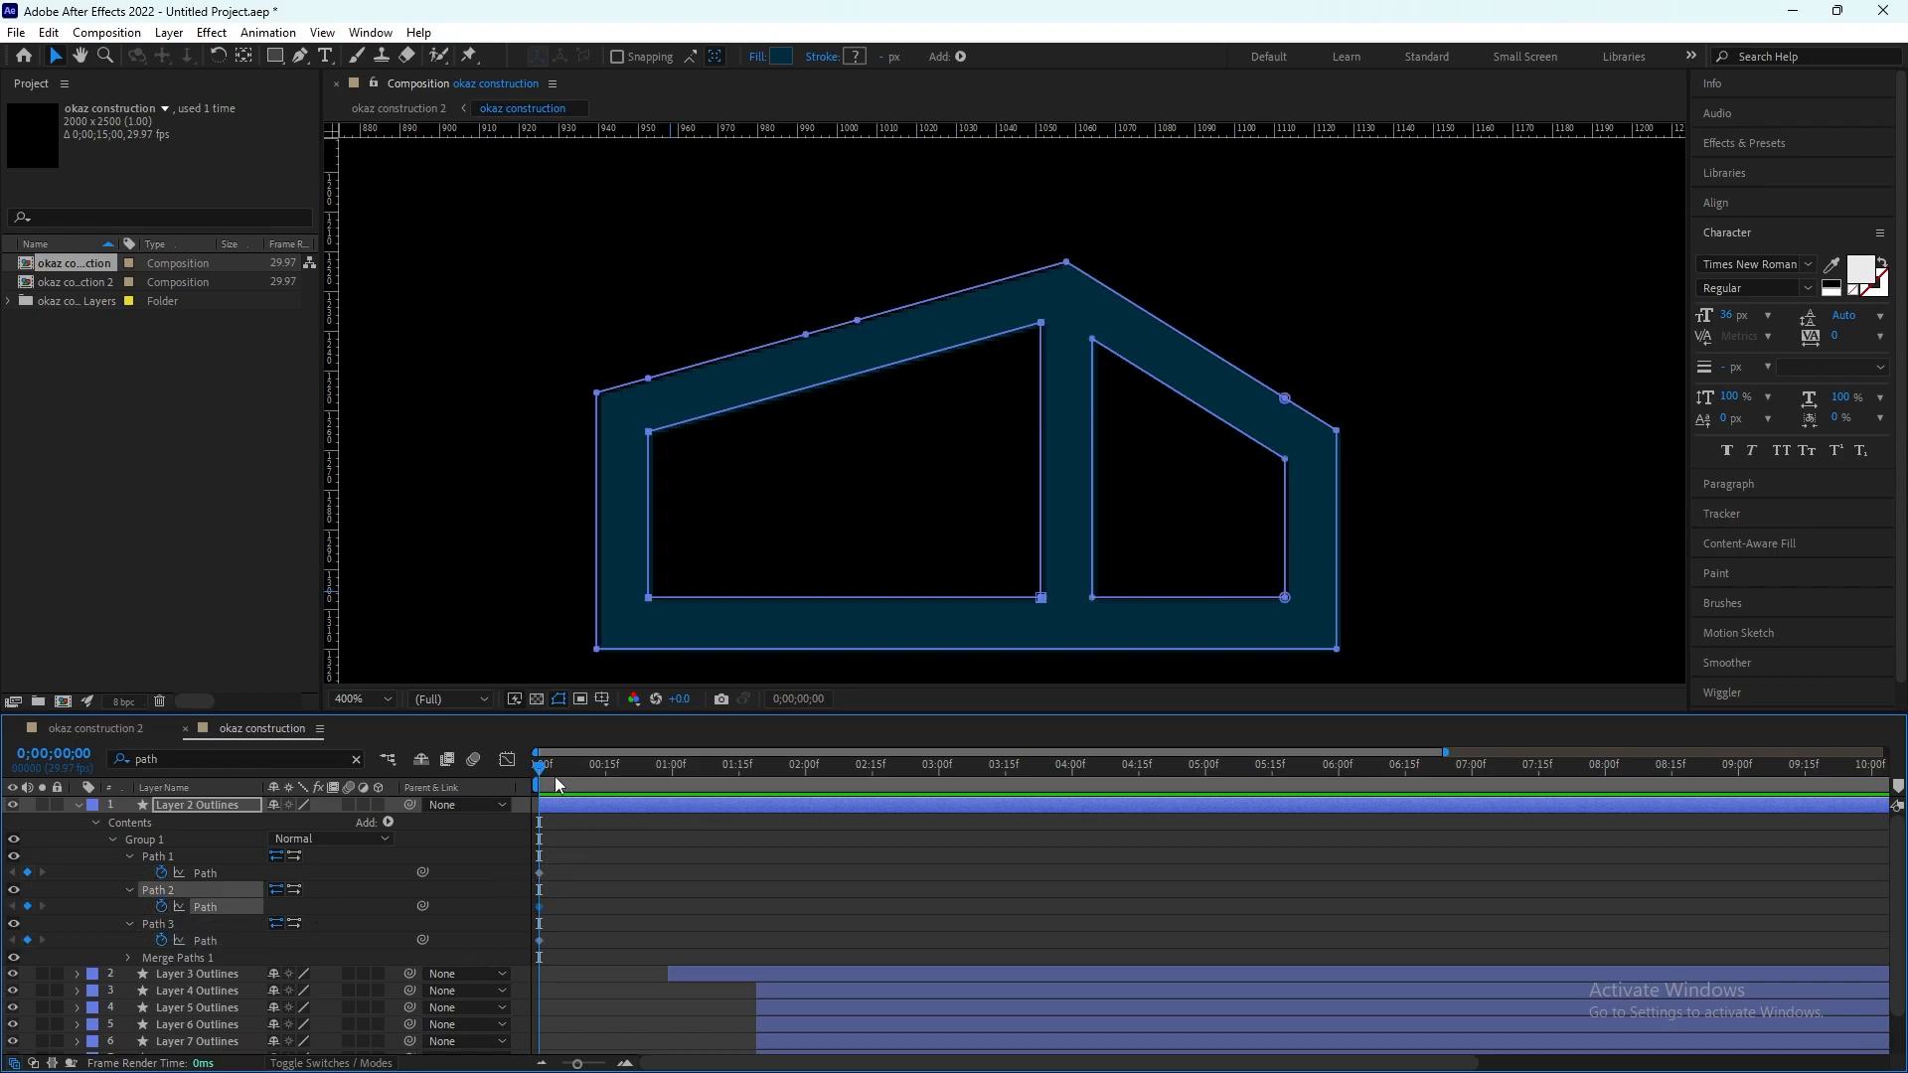
# Step: Move the three Path keyframes of Layer 2 Outlines to about frame 14, with the current time at 0 s
pyautogui.moveTo(539, 874); pyautogui.dragTo(604, 940)
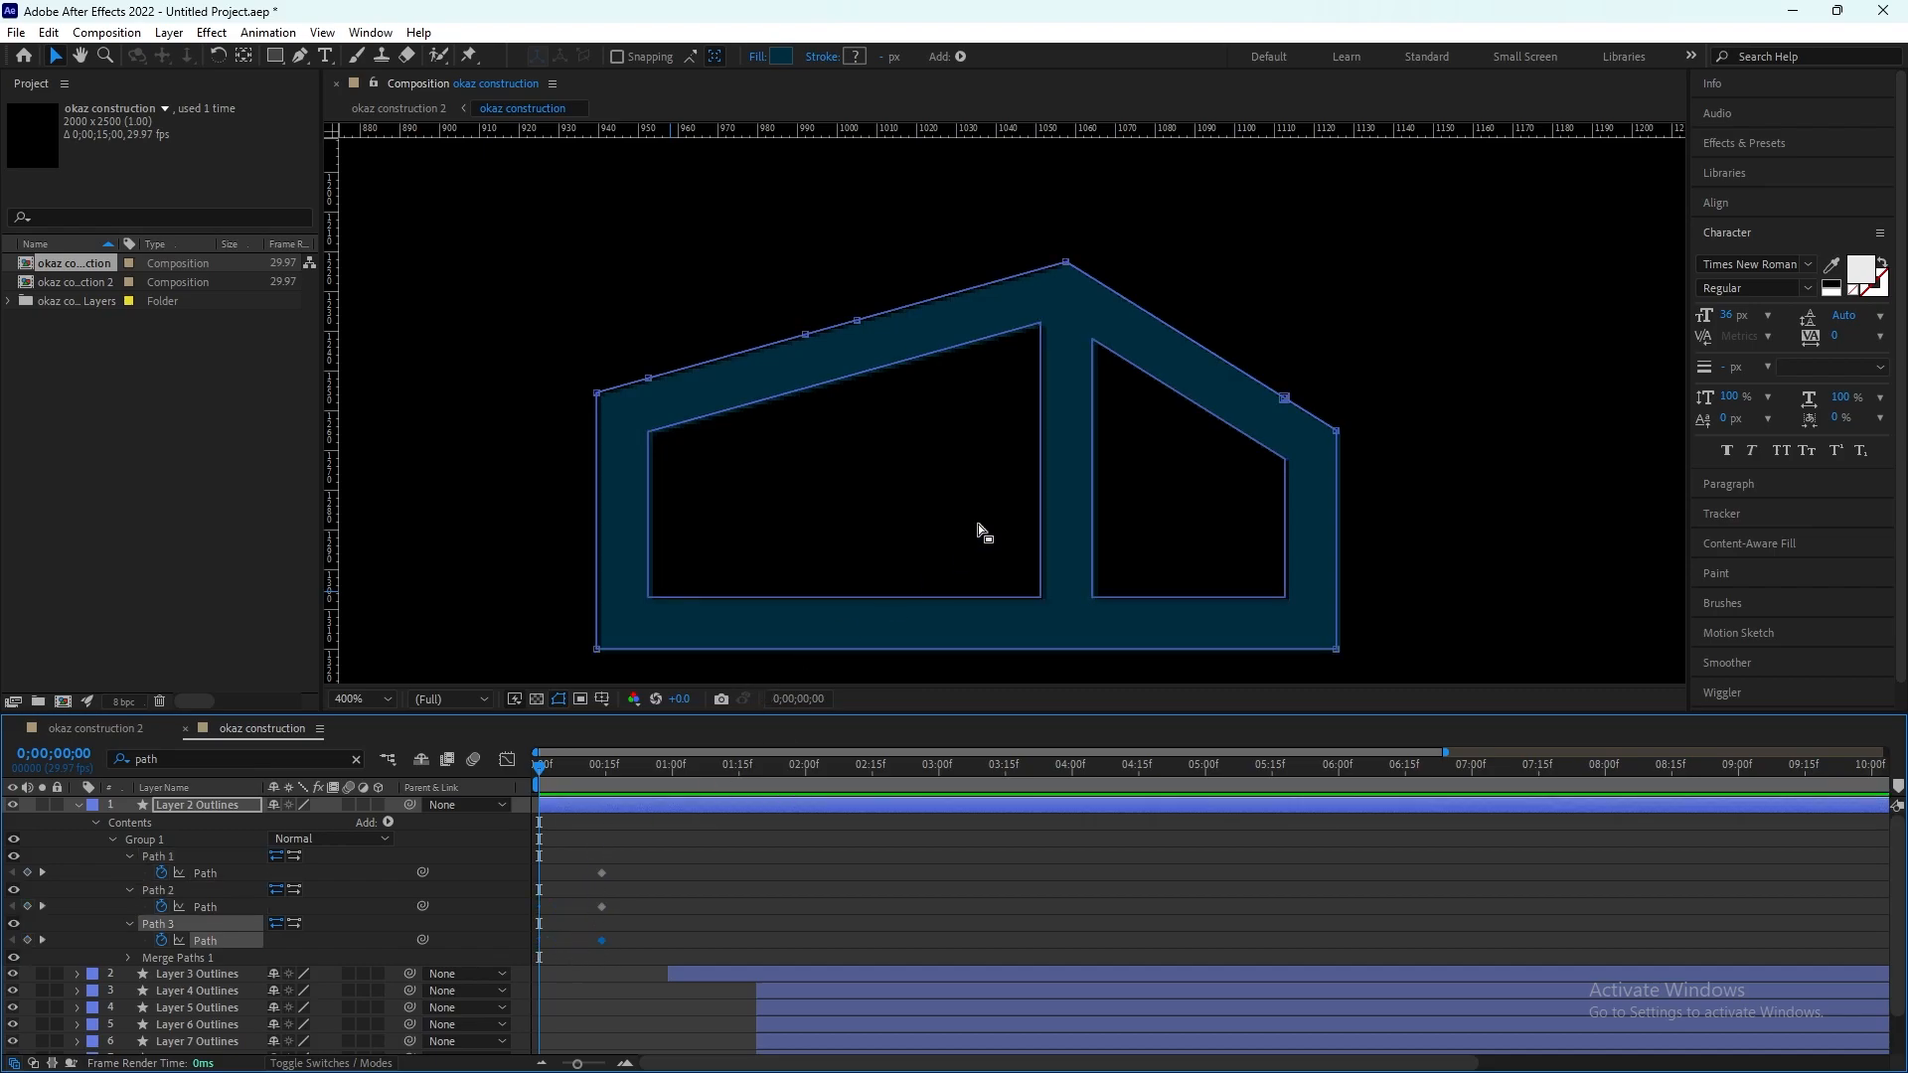
pyautogui.moveTo(557, 760); pyautogui.dragTo(512, 803)
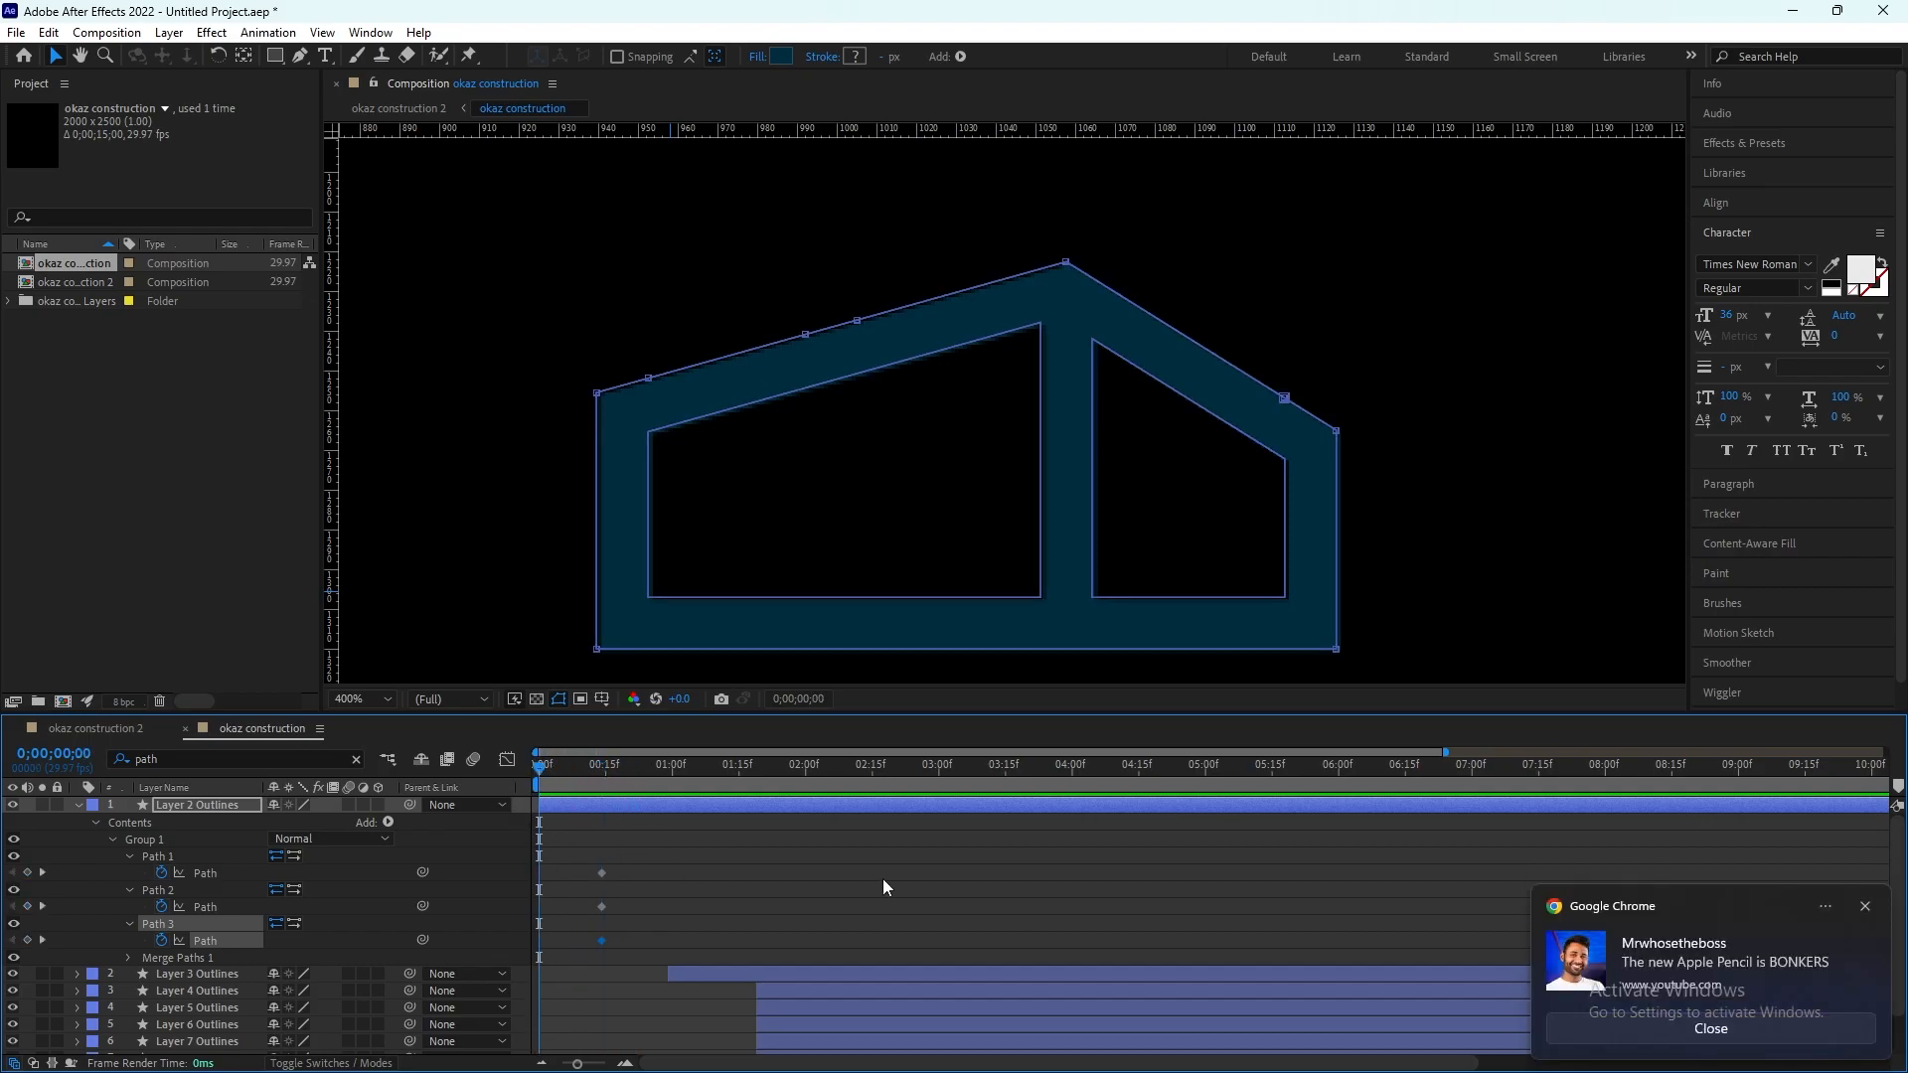
pyautogui.click(1865, 907)
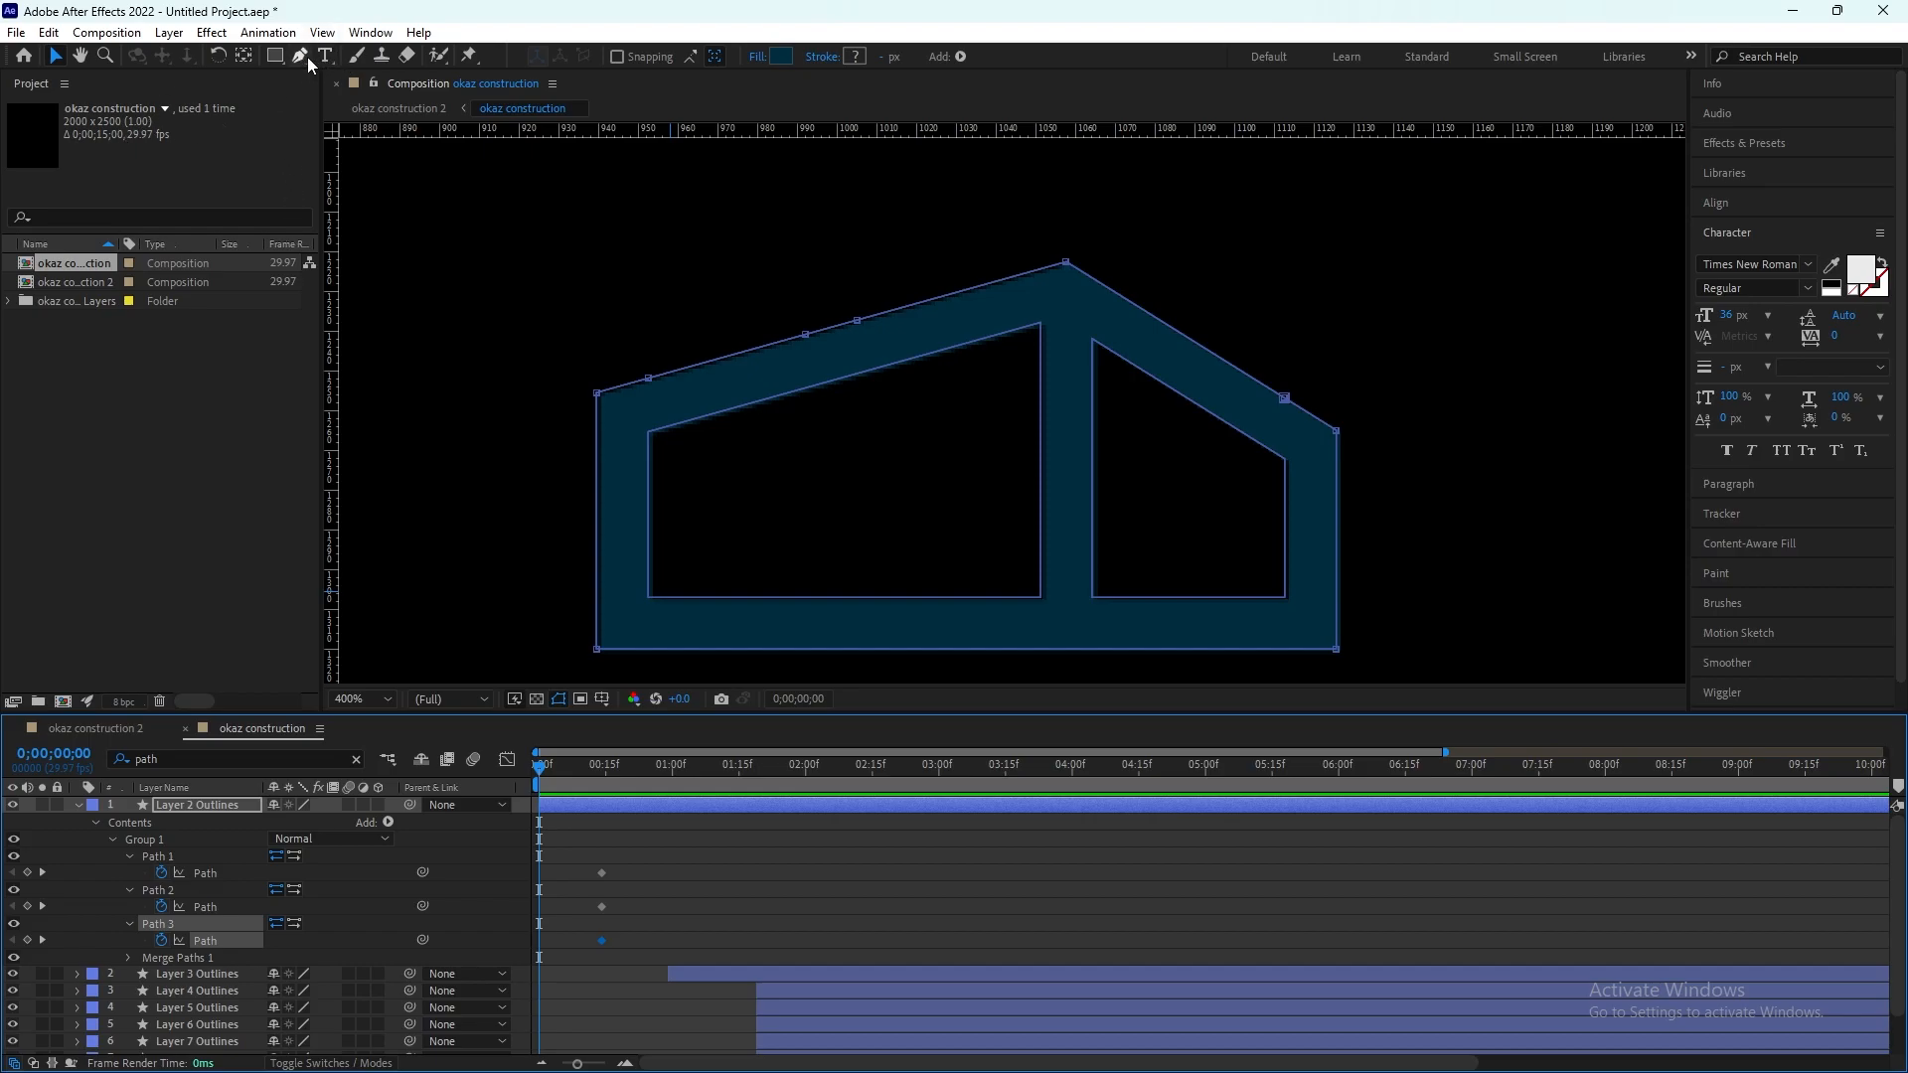
# Step: Place a horizontal guide along the upper edge of the lower house shape's bottom bar
pyautogui.moveTo(770, 131); pyautogui.dragTo(1033, 601)
pyautogui.press(',')
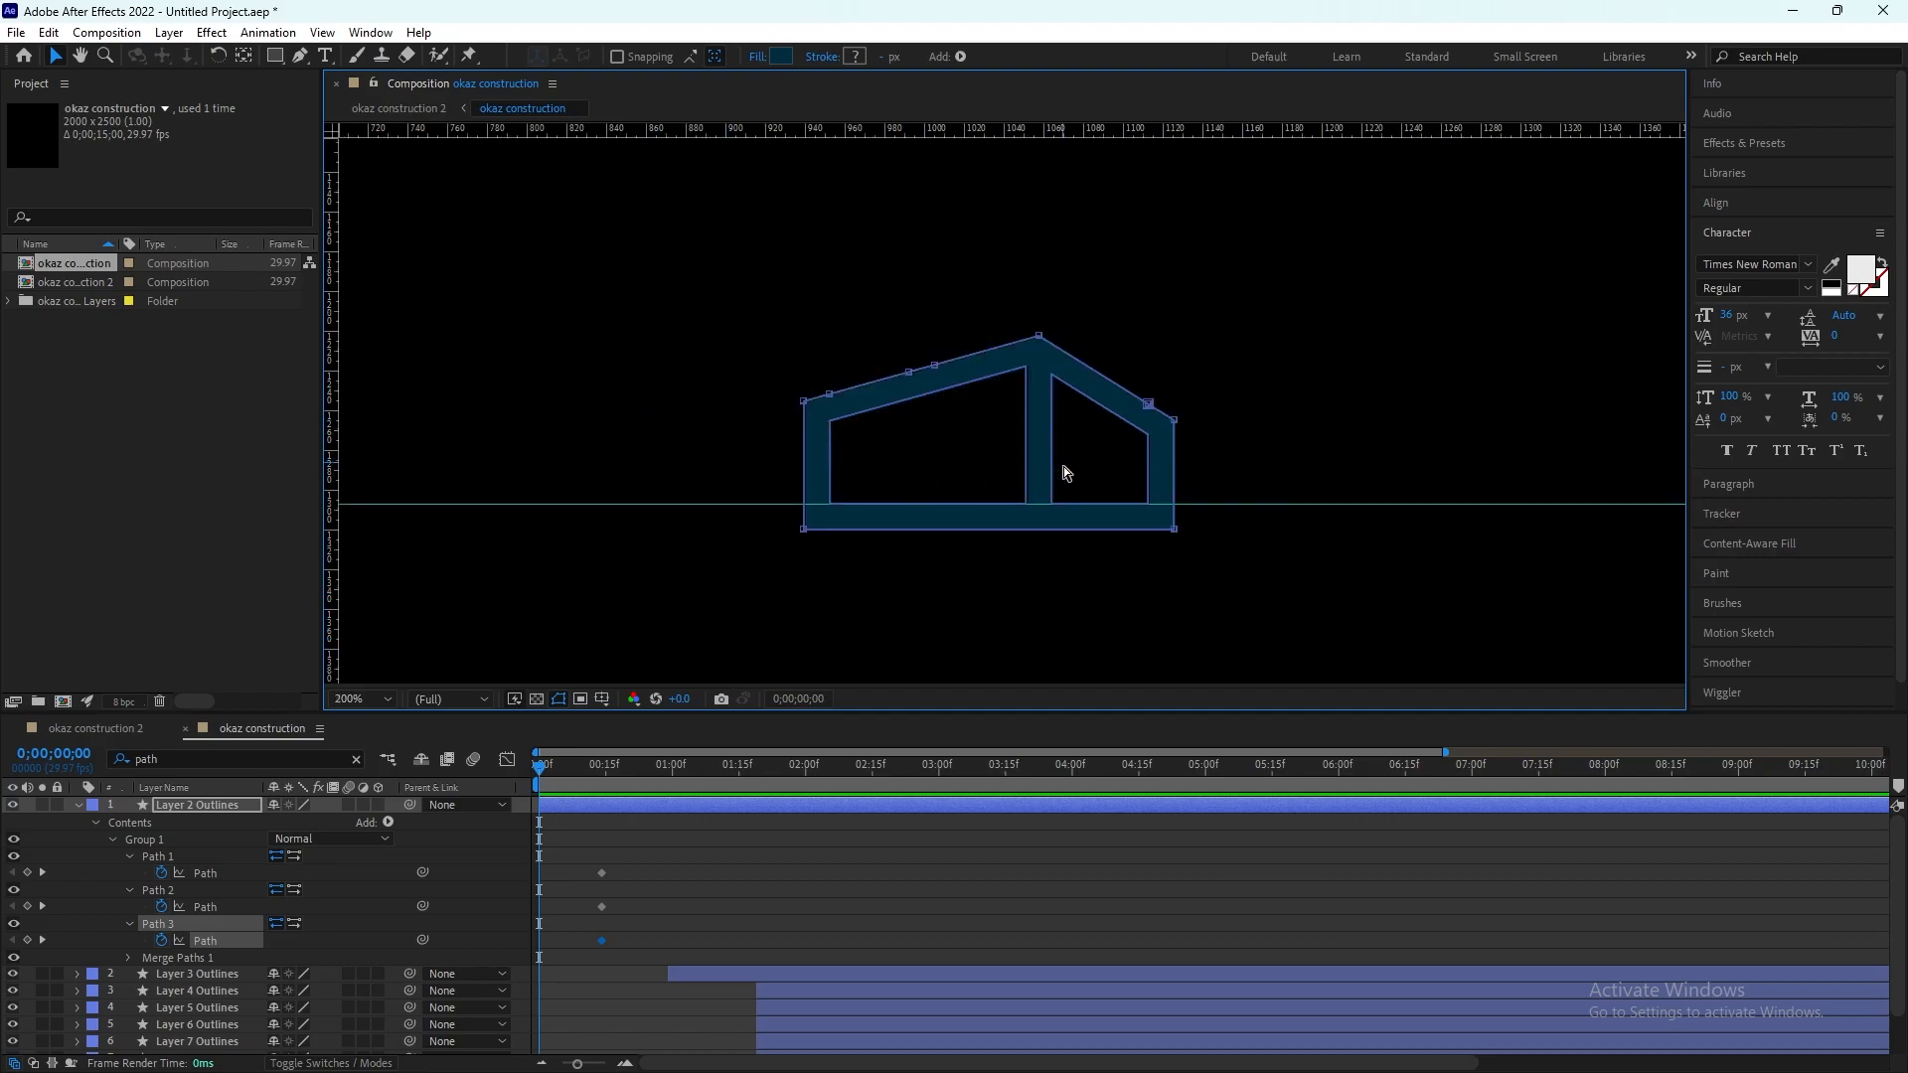
# Step: At 0 s, pull the vertices of both window openings and the outer wall corners down onto the guide with the Pen tool
pyautogui.scroll(1, 1080, 463)
pyautogui.press('g')
pyautogui.scroll(1, 657, 491)
pyautogui.scroll(-2, 910, 313)
pyautogui.scroll(1, 839, 460)
pyautogui.scroll(1, 520, 519)
pyautogui.click(637, 608)
pyautogui.moveTo(740, 279); pyautogui.dragTo(741, 611)
pyautogui.moveTo(740, 173); pyautogui.dragTo(740, 610)
pyautogui.scroll(-1, 696, 589)
pyautogui.moveTo(1109, 326); pyautogui.dragTo(1108, 600)
pyautogui.moveTo(1161, 342); pyautogui.dragTo(1160, 600)
pyautogui.scroll(1, 1351, 525)
pyautogui.moveTo(1259, 481); pyautogui.dragTo(1196, 361)
pyautogui.moveTo(1265, 269); pyautogui.dragTo(1265, 546)
pyautogui.moveTo(1391, 298); pyautogui.dragTo(1263, 366)
pyautogui.moveTo(1241, 280); pyautogui.dragTo(1242, 611)
pyautogui.moveTo(1138, 215); pyautogui.dragTo(1138, 613)
pyautogui.moveTo(1138, 216); pyautogui.dragTo(1138, 613)
pyautogui.scroll(-2, 1083, 517)
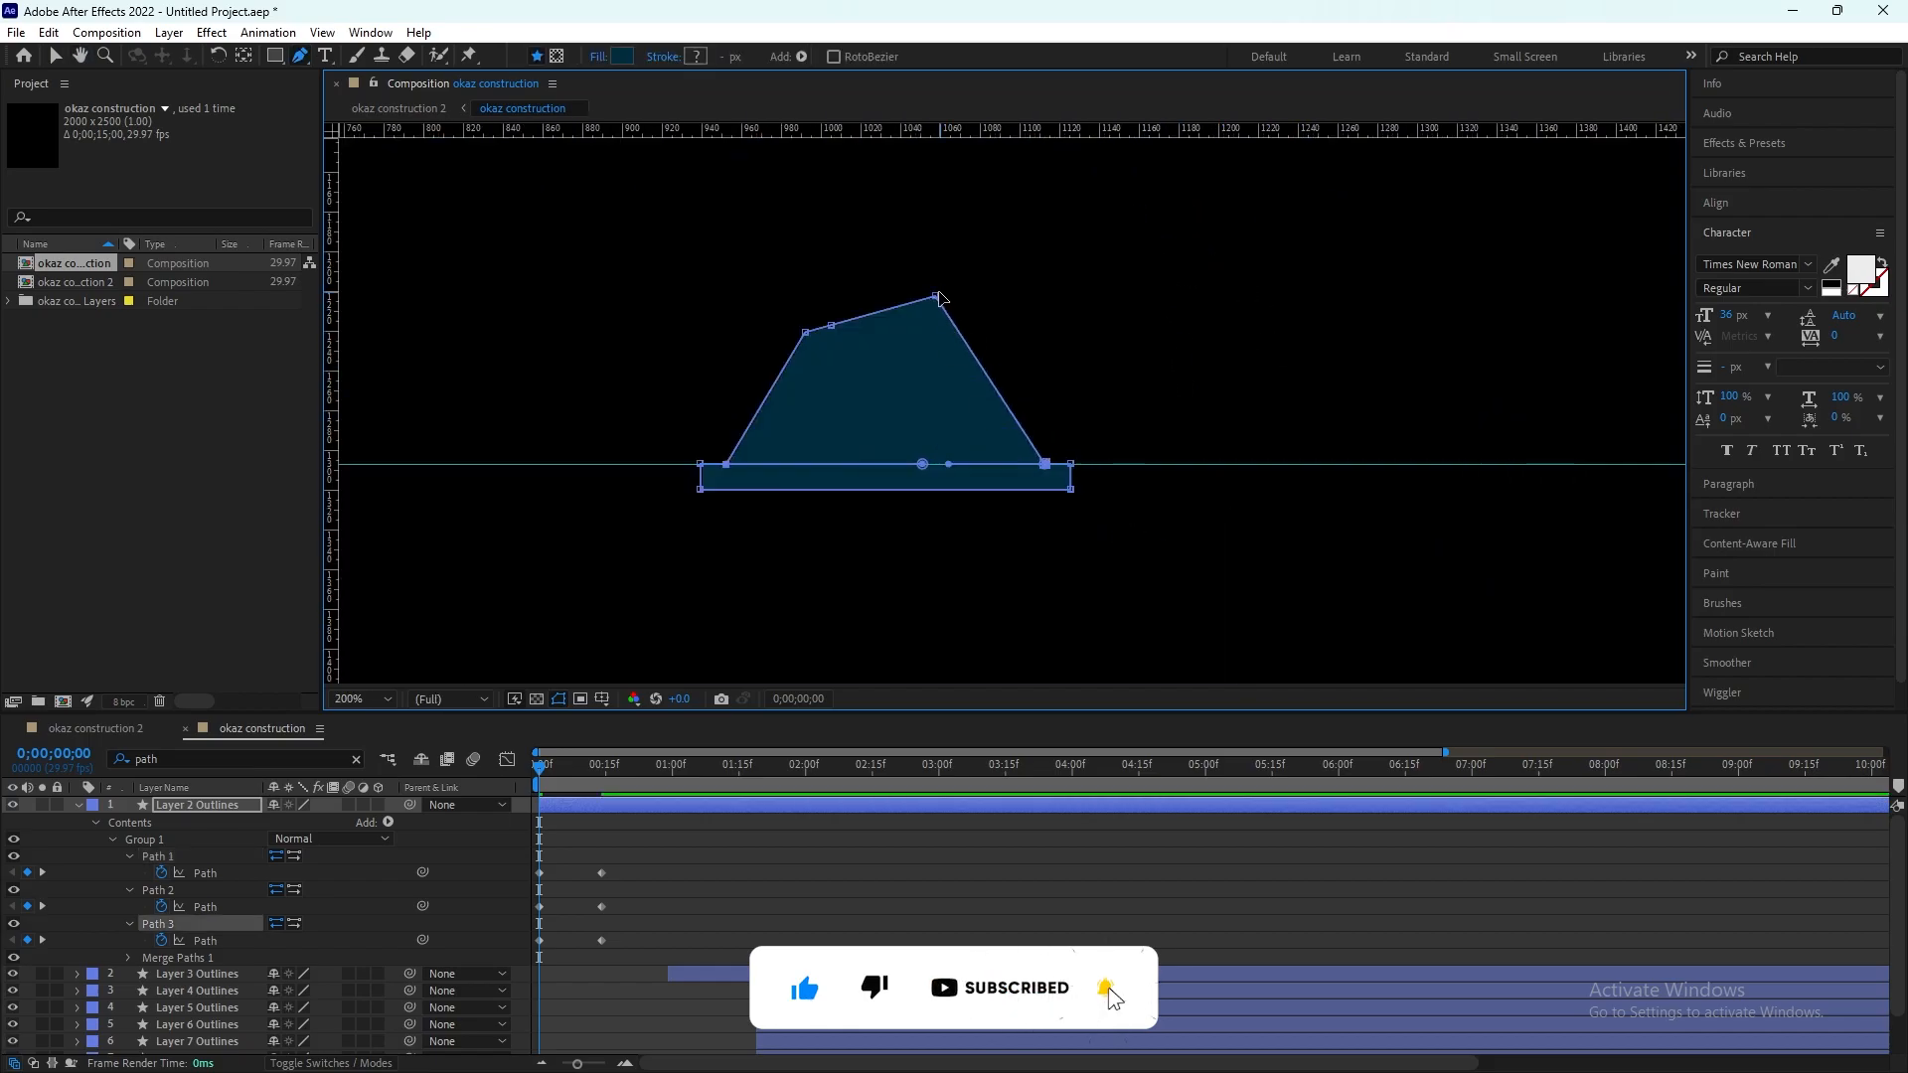
# Step: Pull the roof peak and the remaining roof vertices down onto the guide, flattening the house shape into its bottom bar
pyautogui.moveTo(937, 295); pyautogui.dragTo(937, 466)
pyautogui.scroll(2, 937, 466)
pyautogui.moveTo(712, 636); pyautogui.dragTo(710, 629)
pyautogui.scroll(-3, 711, 629)
pyautogui.moveTo(919, 368); pyautogui.dragTo(920, 437)
pyautogui.scroll(1, 918, 439)
pyautogui.scroll(2, 835, 467)
pyautogui.moveTo(351, 451); pyautogui.dragTo(901, 630)
pyautogui.scroll(-1, 901, 630)
pyautogui.moveTo(873, 346); pyautogui.dragTo(874, 609)
pyautogui.moveTo(1047, 543); pyautogui.dragTo(950, 315)
# Step: Preview the growth of the lower house shape and return the current time to 0 s
pyautogui.press('space')
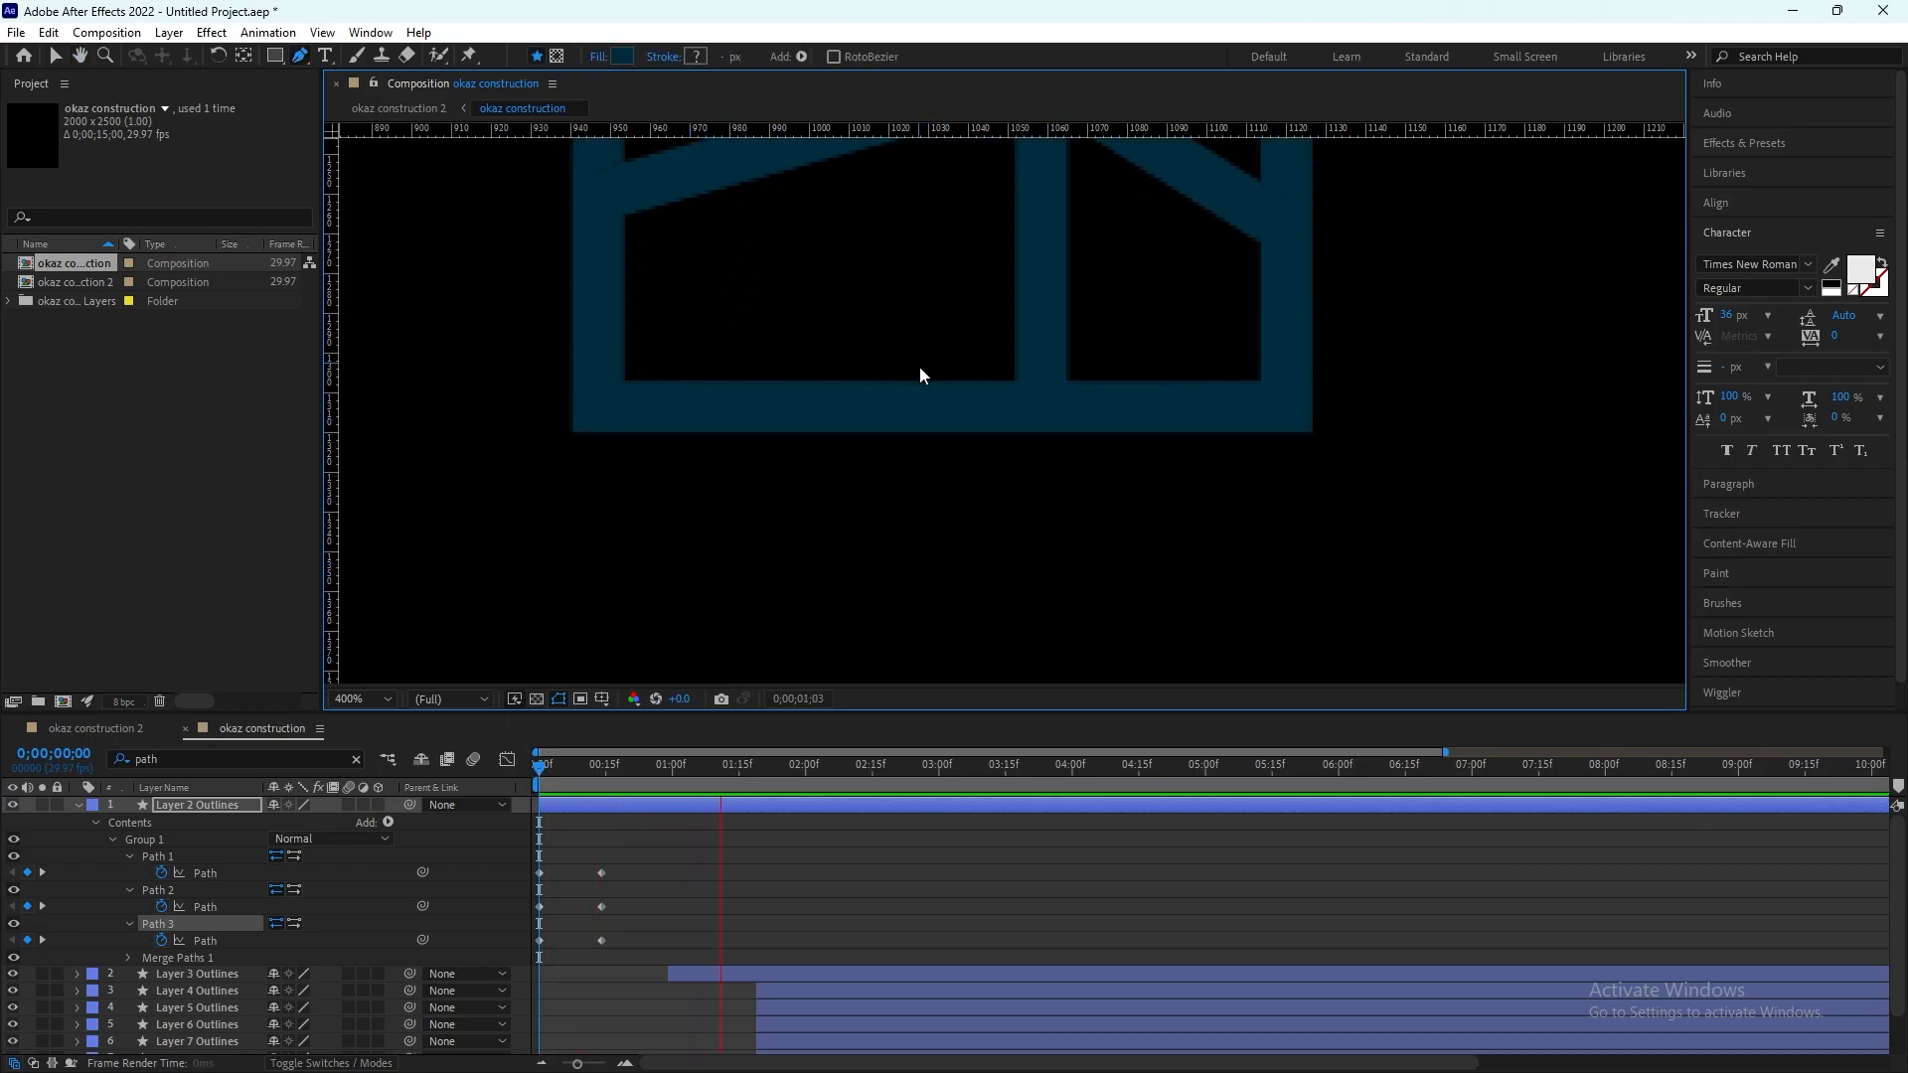
pyautogui.press('space')
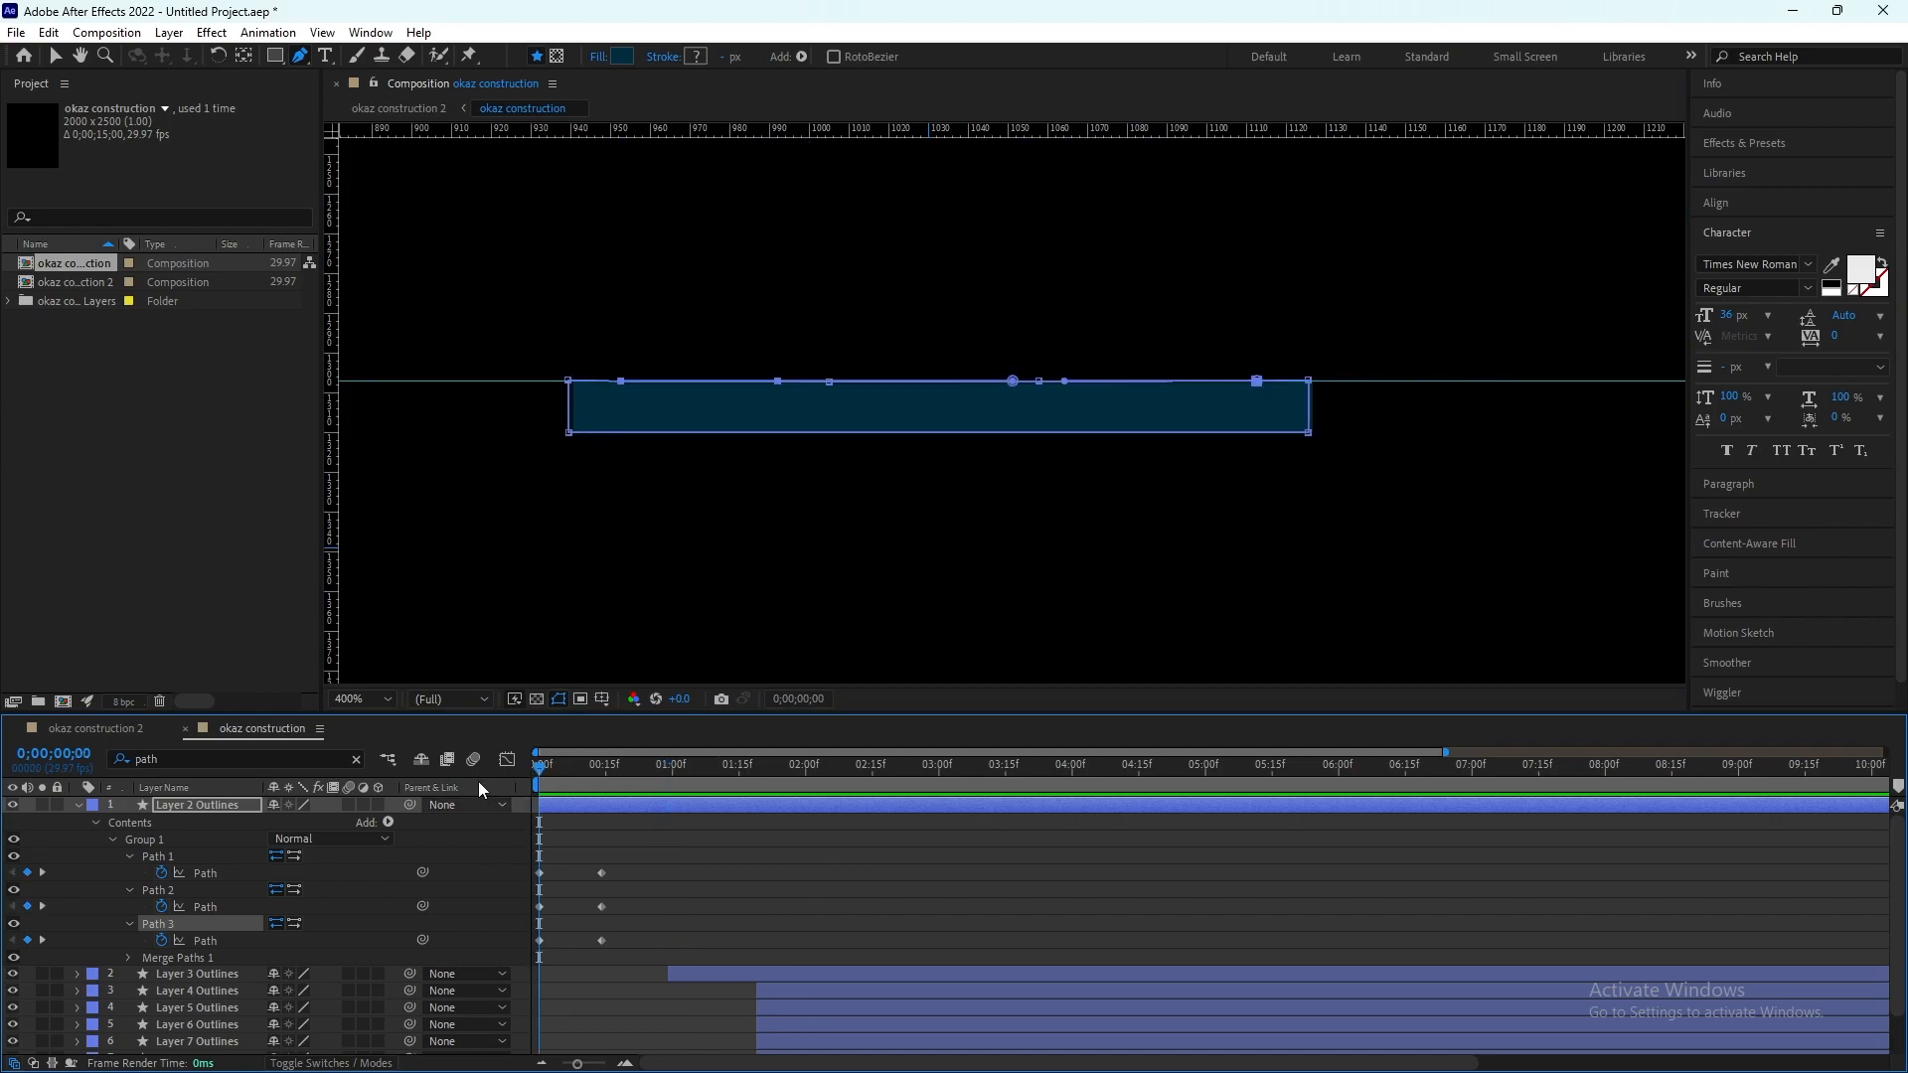
pyautogui.scroll(-3, 1060, 397)
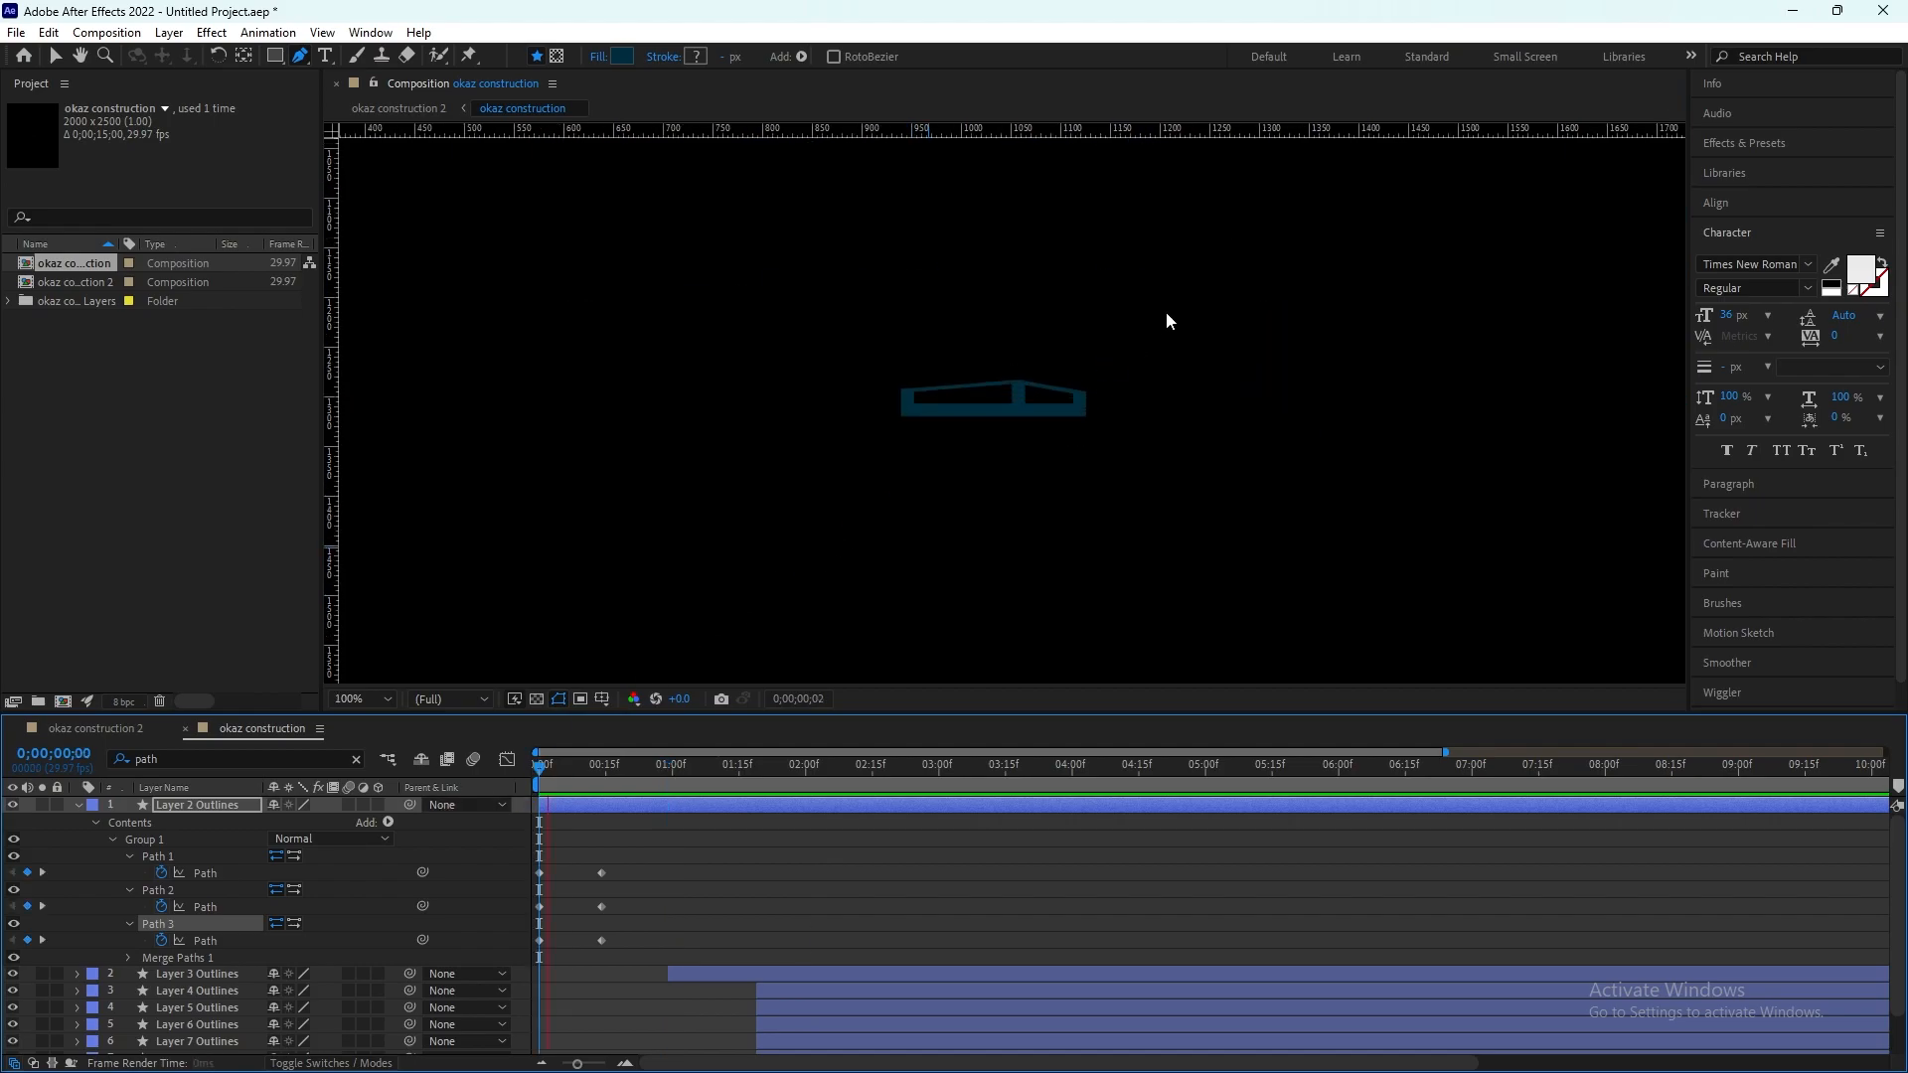
pyautogui.press('space')
pyautogui.moveTo(623, 773); pyautogui.dragTo(457, 806)
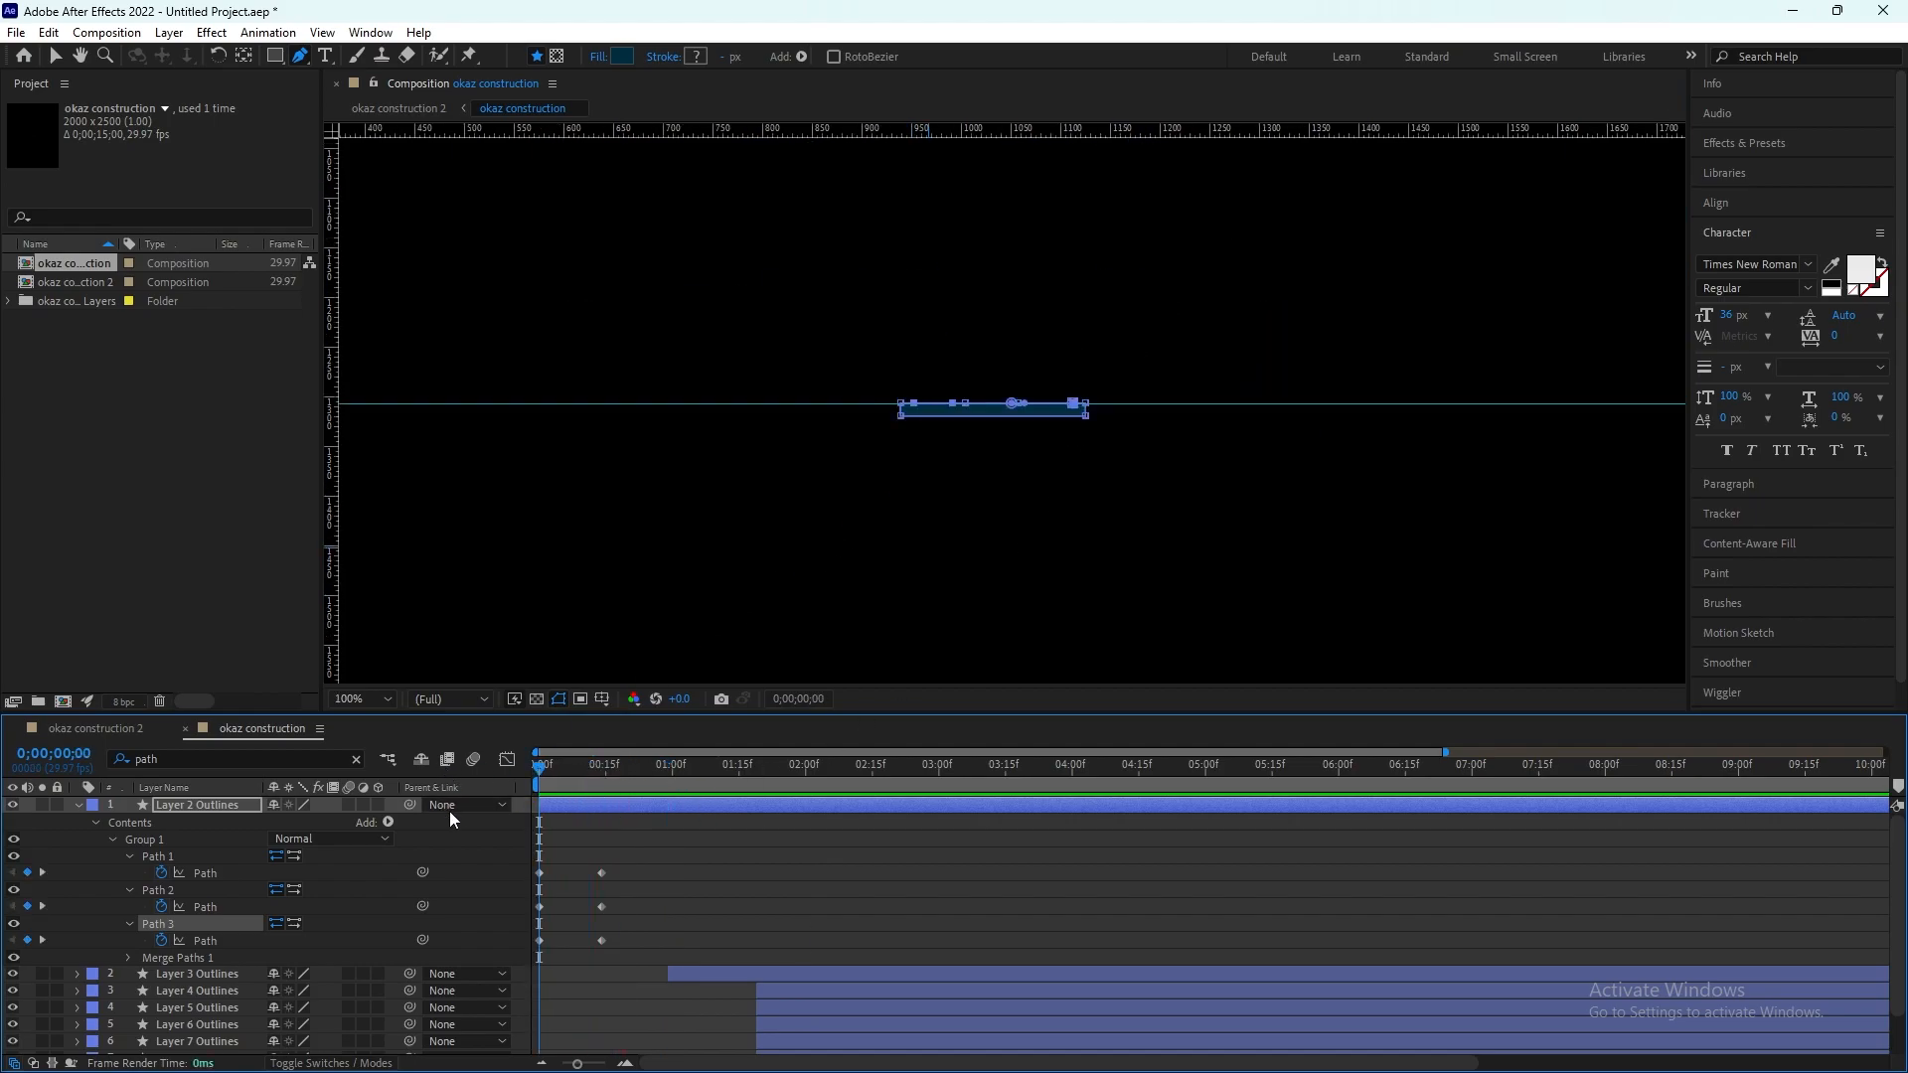
# Step: Apply Easy Ease to all six Path keyframes of Layer 2 Outlines
pyautogui.moveTo(636, 867); pyautogui.dragTo(533, 958)
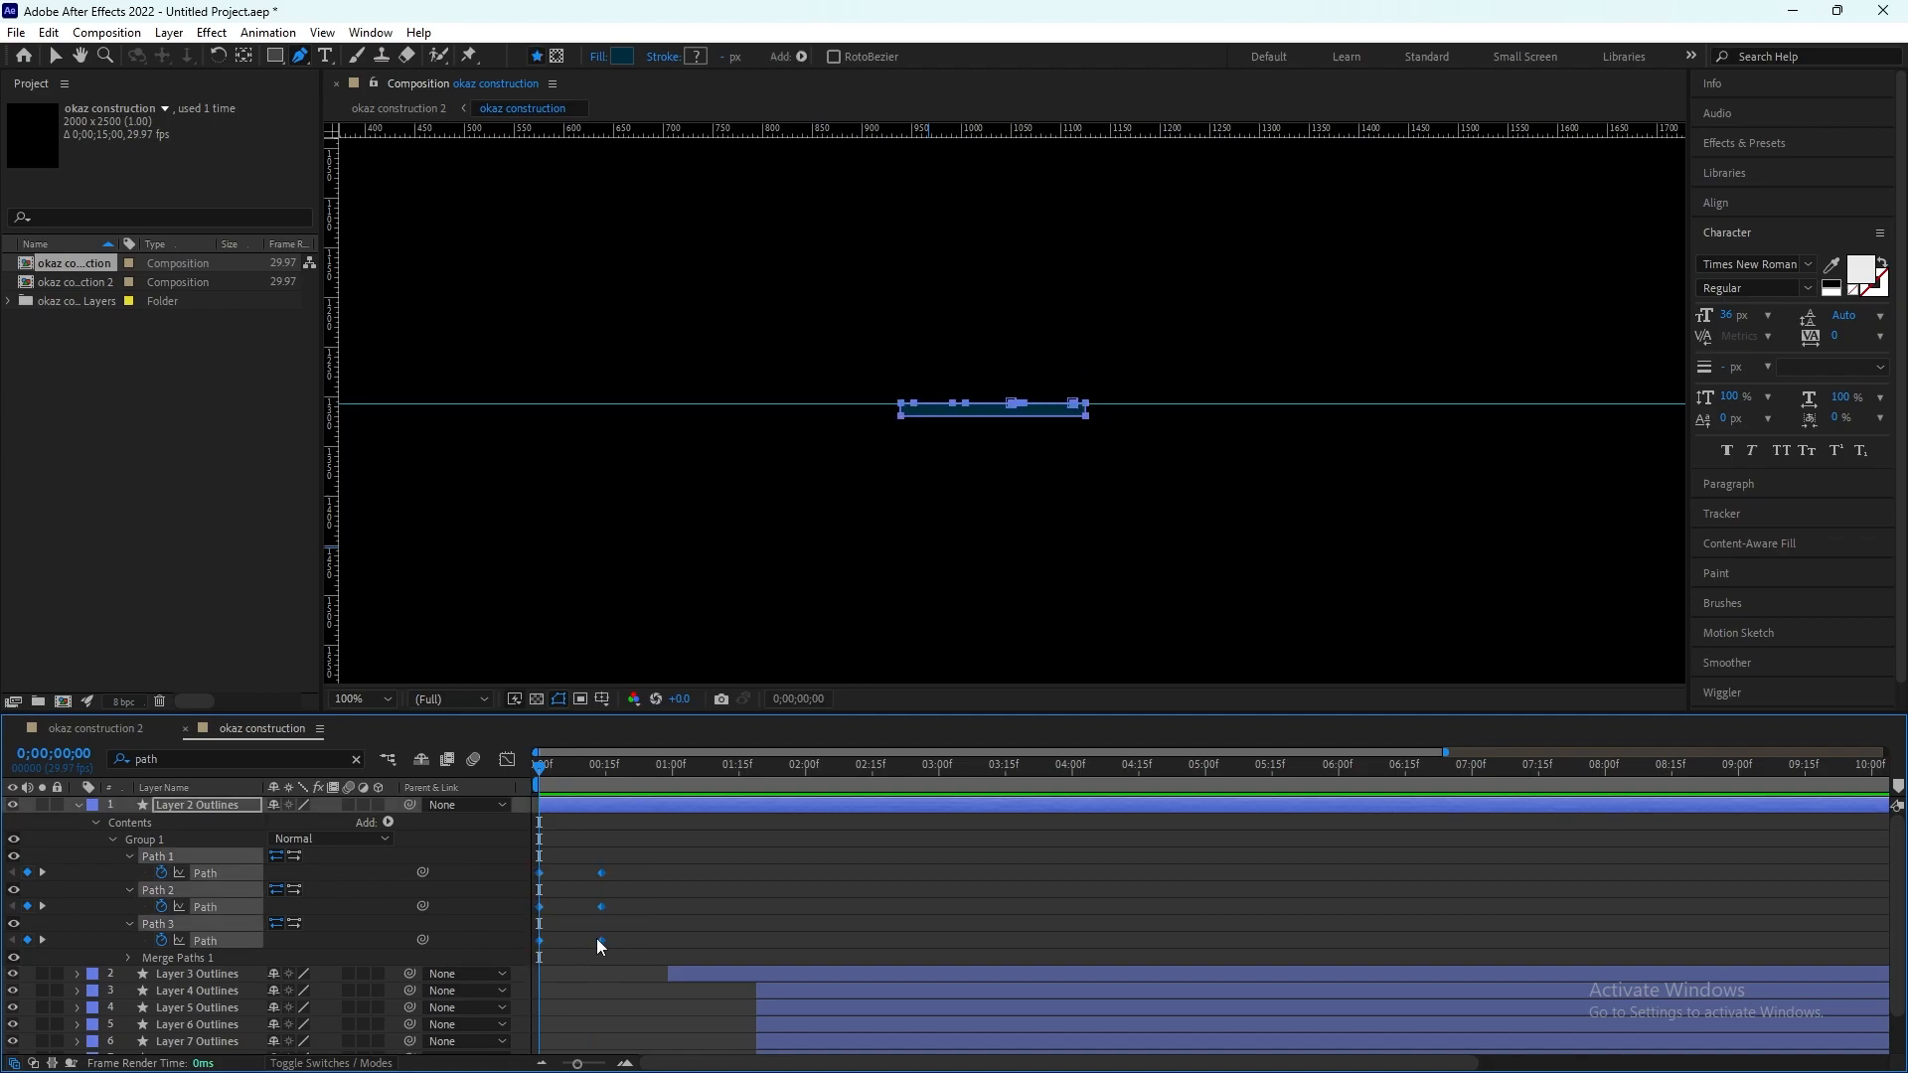
pyautogui.rightClick(600, 939)
pyautogui.moveTo(699, 924)
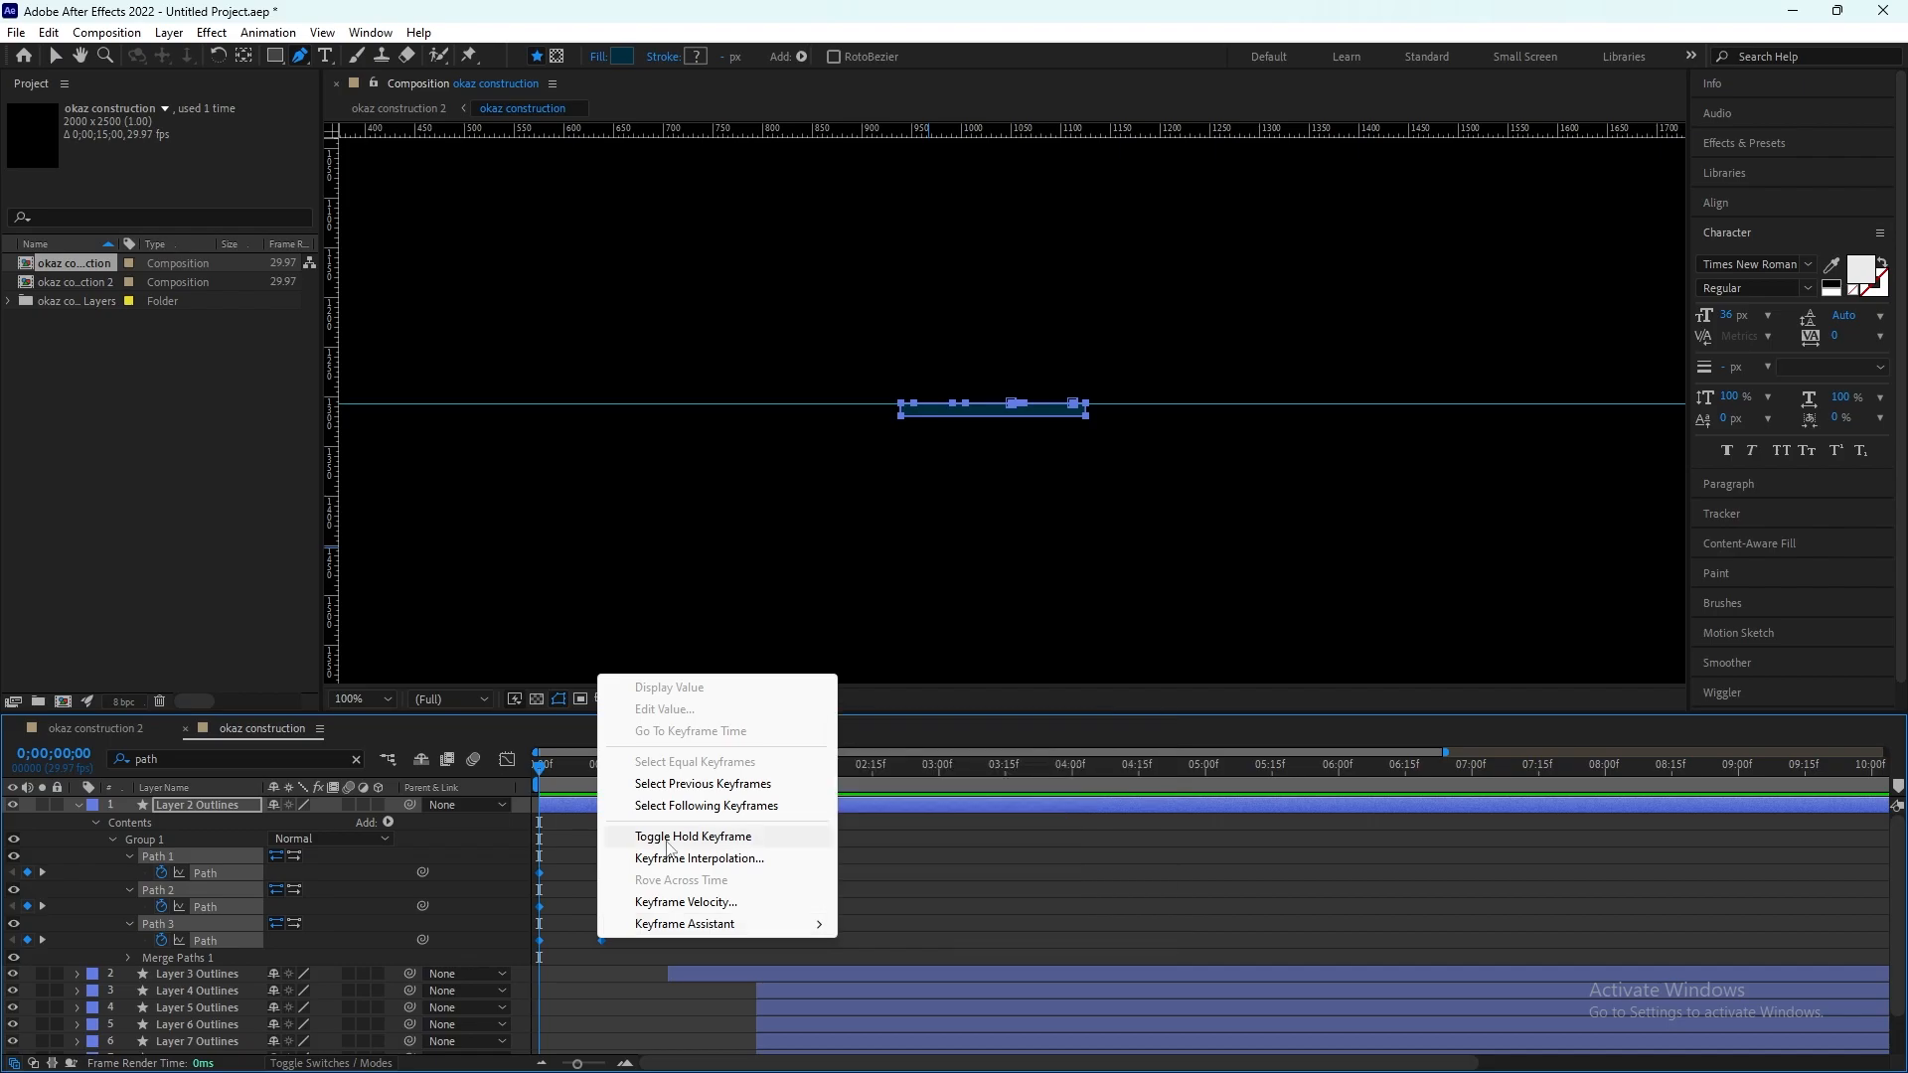
pyautogui.click(593, 970)
pyautogui.moveTo(674, 837); pyautogui.dragTo(539, 956)
pyautogui.press('F9')
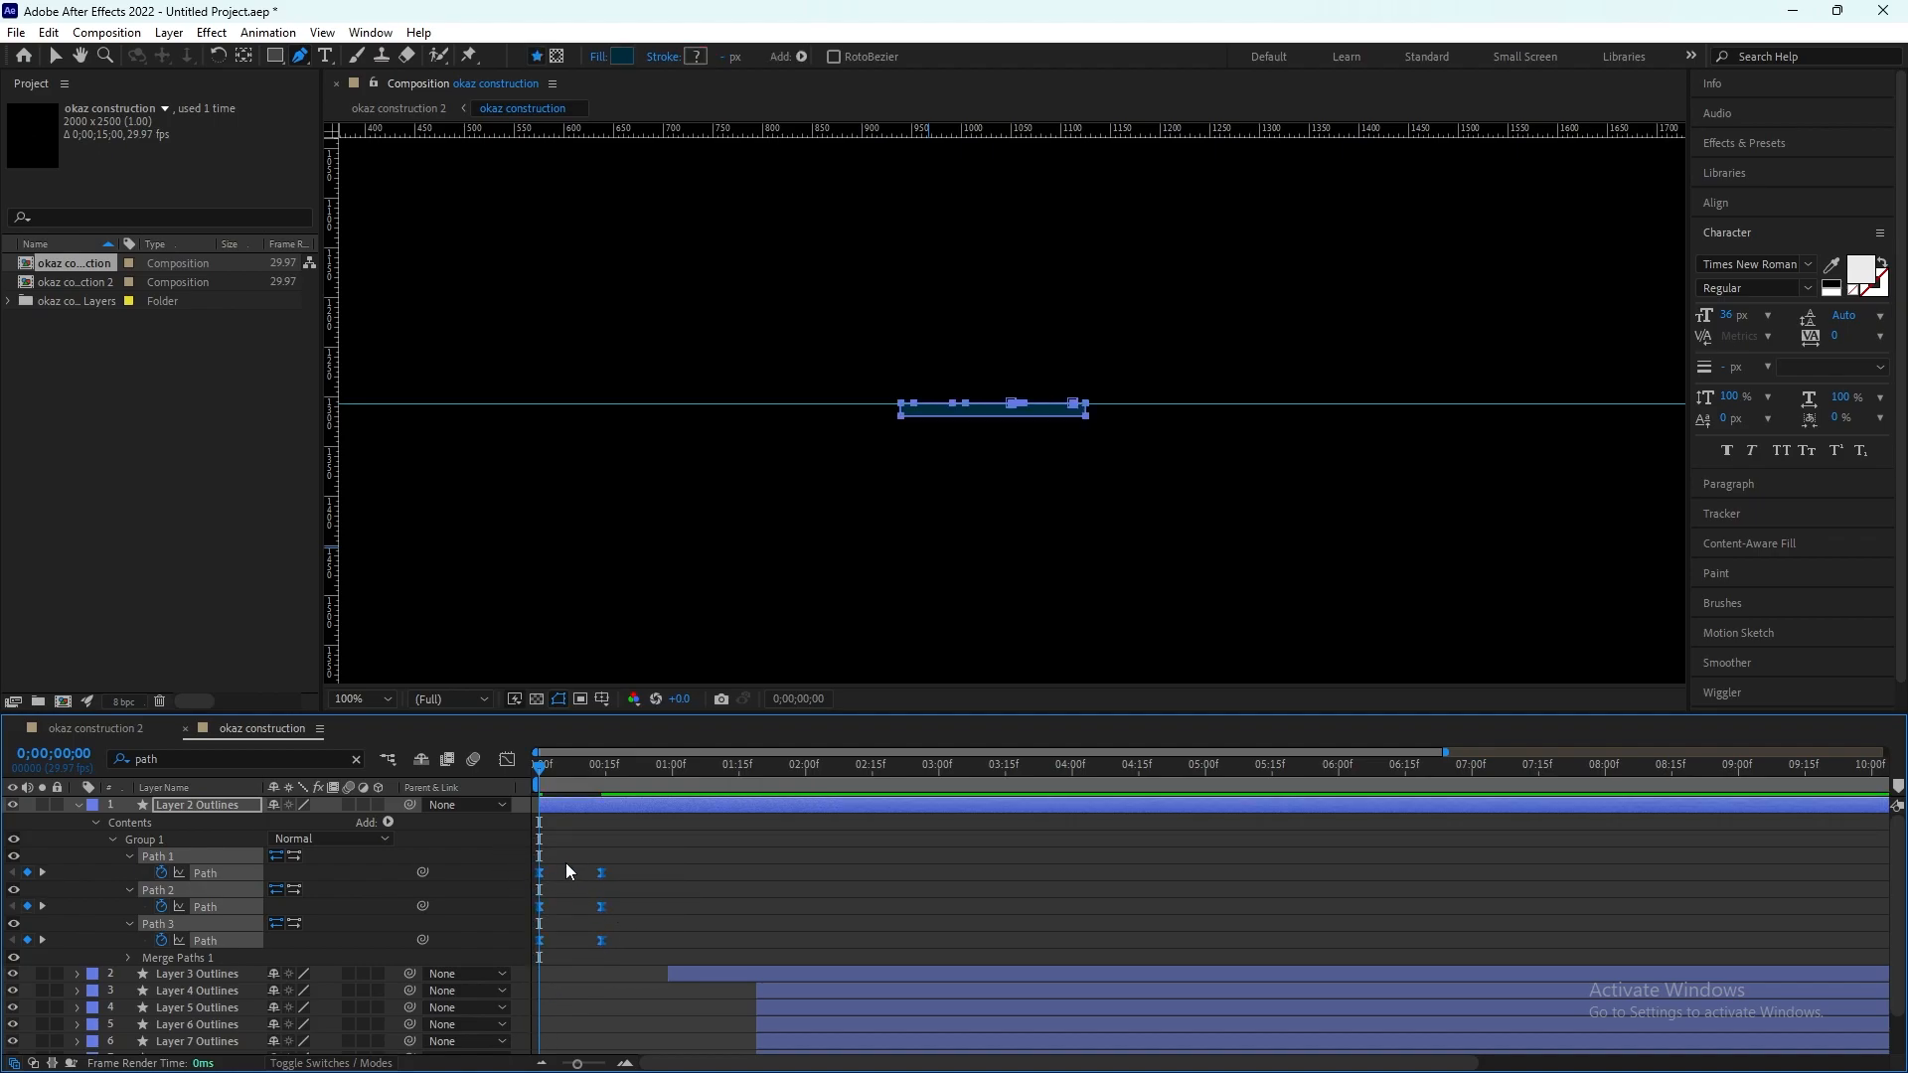
# Step: Sharpen Path 1's speed curve in the graph editor by extending the easing influence of both its keyframes toward the middle
pyautogui.click(693, 888)
pyautogui.click(509, 759)
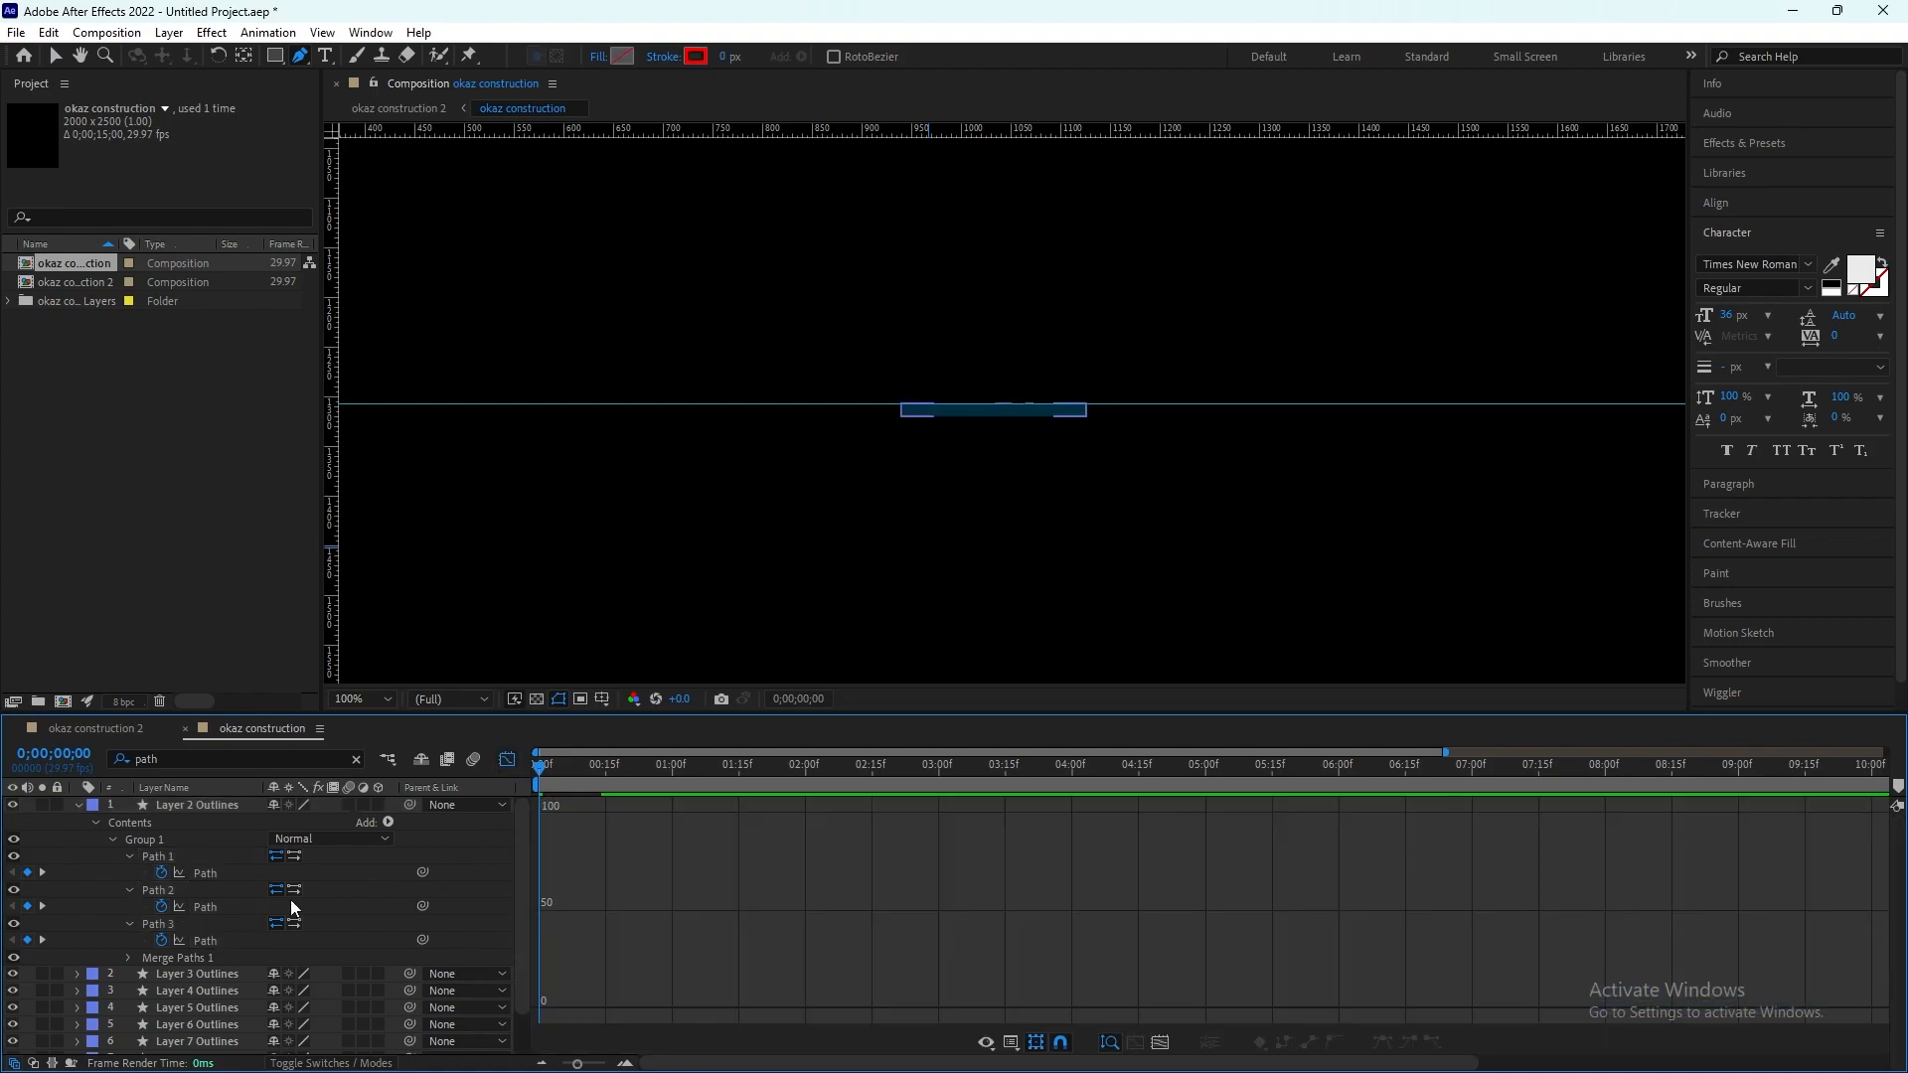
pyautogui.click(220, 880)
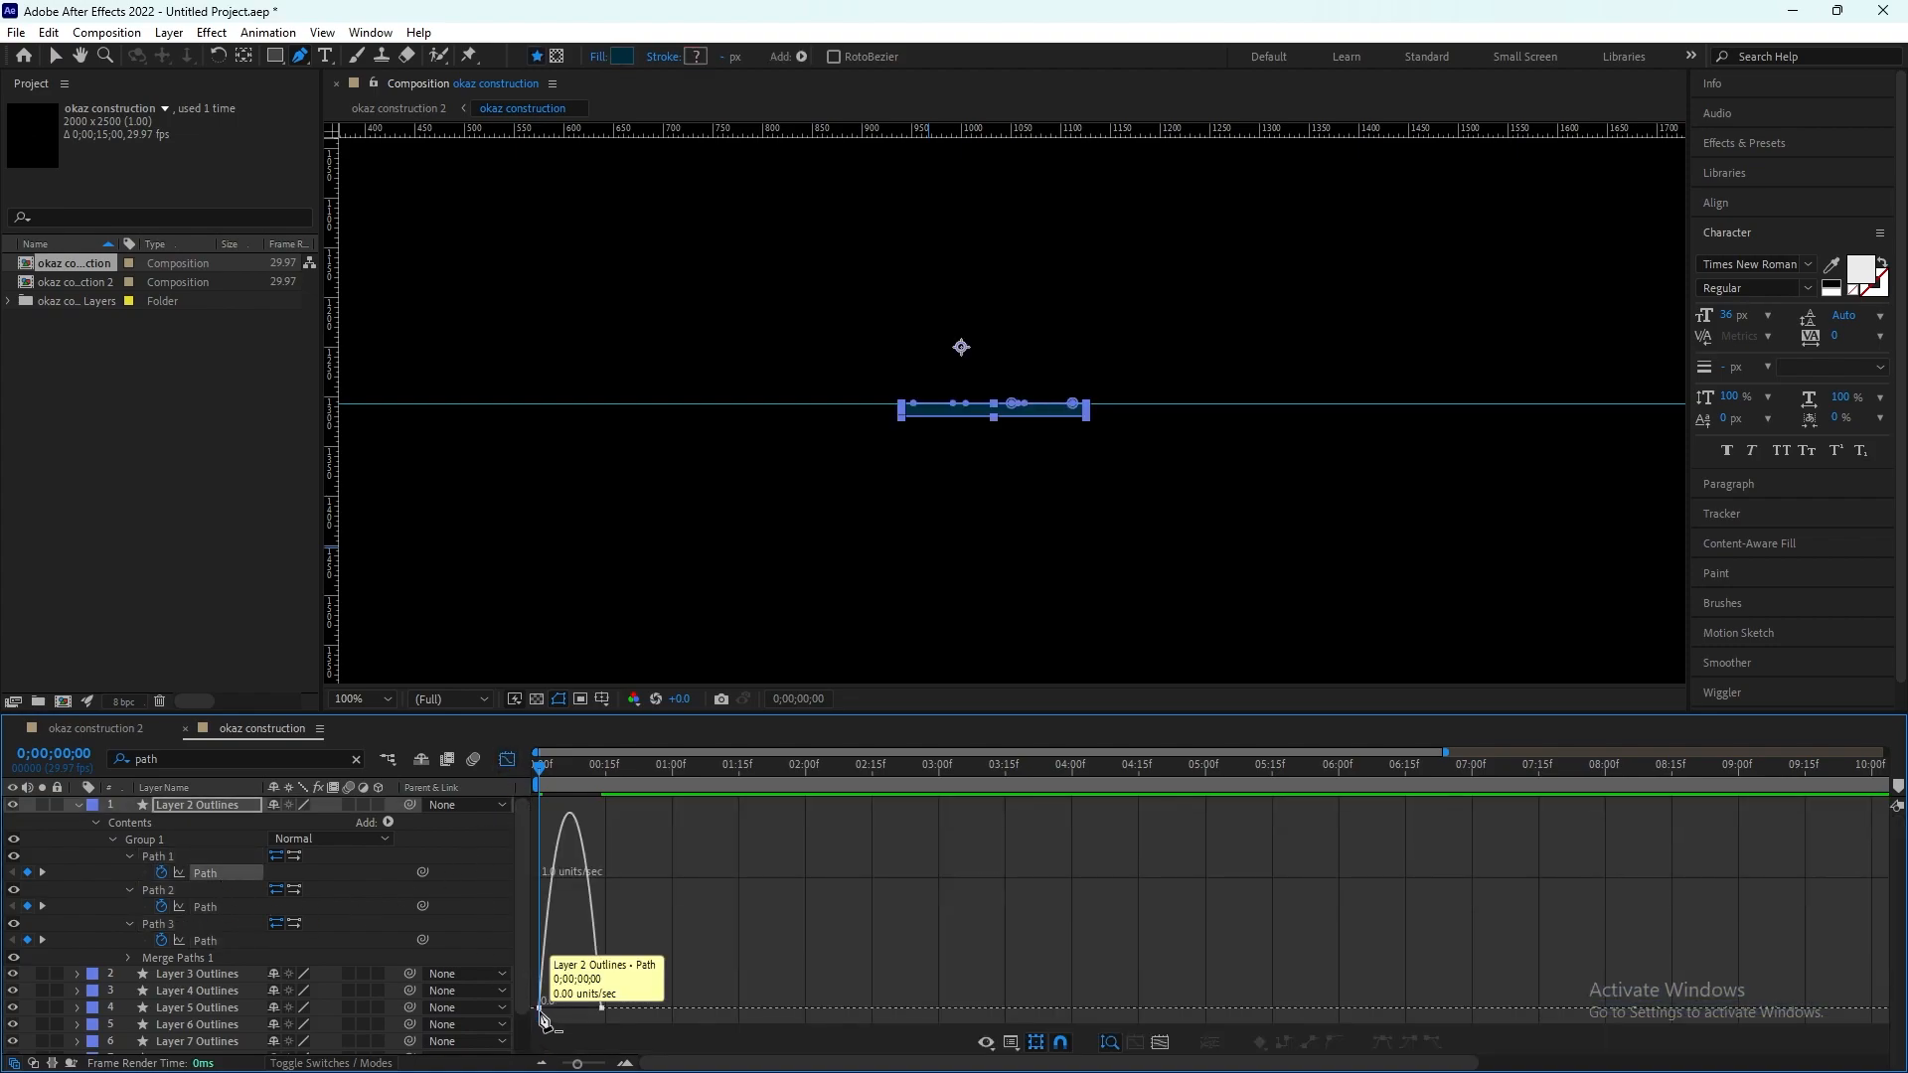
pyautogui.click(540, 1011)
pyautogui.hotkey('ctrl', 'z')
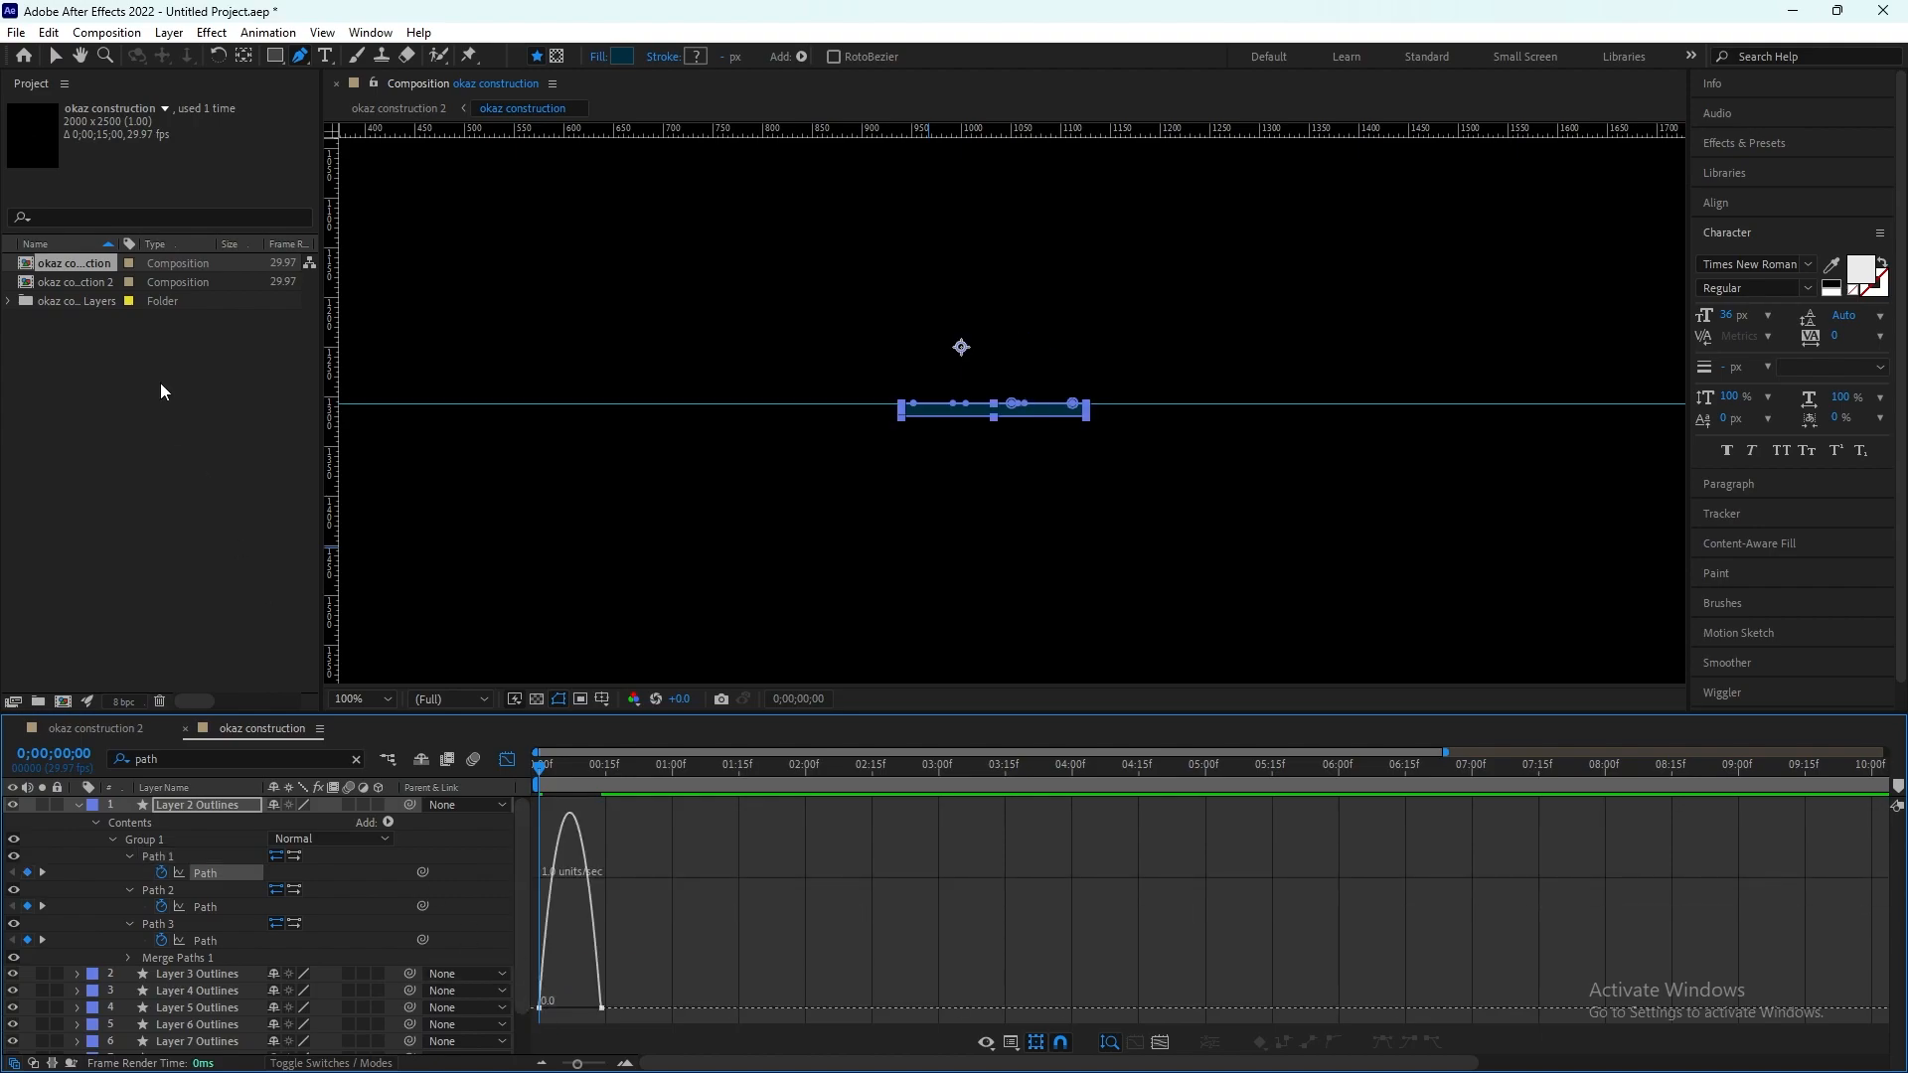
pyautogui.click(56, 62)
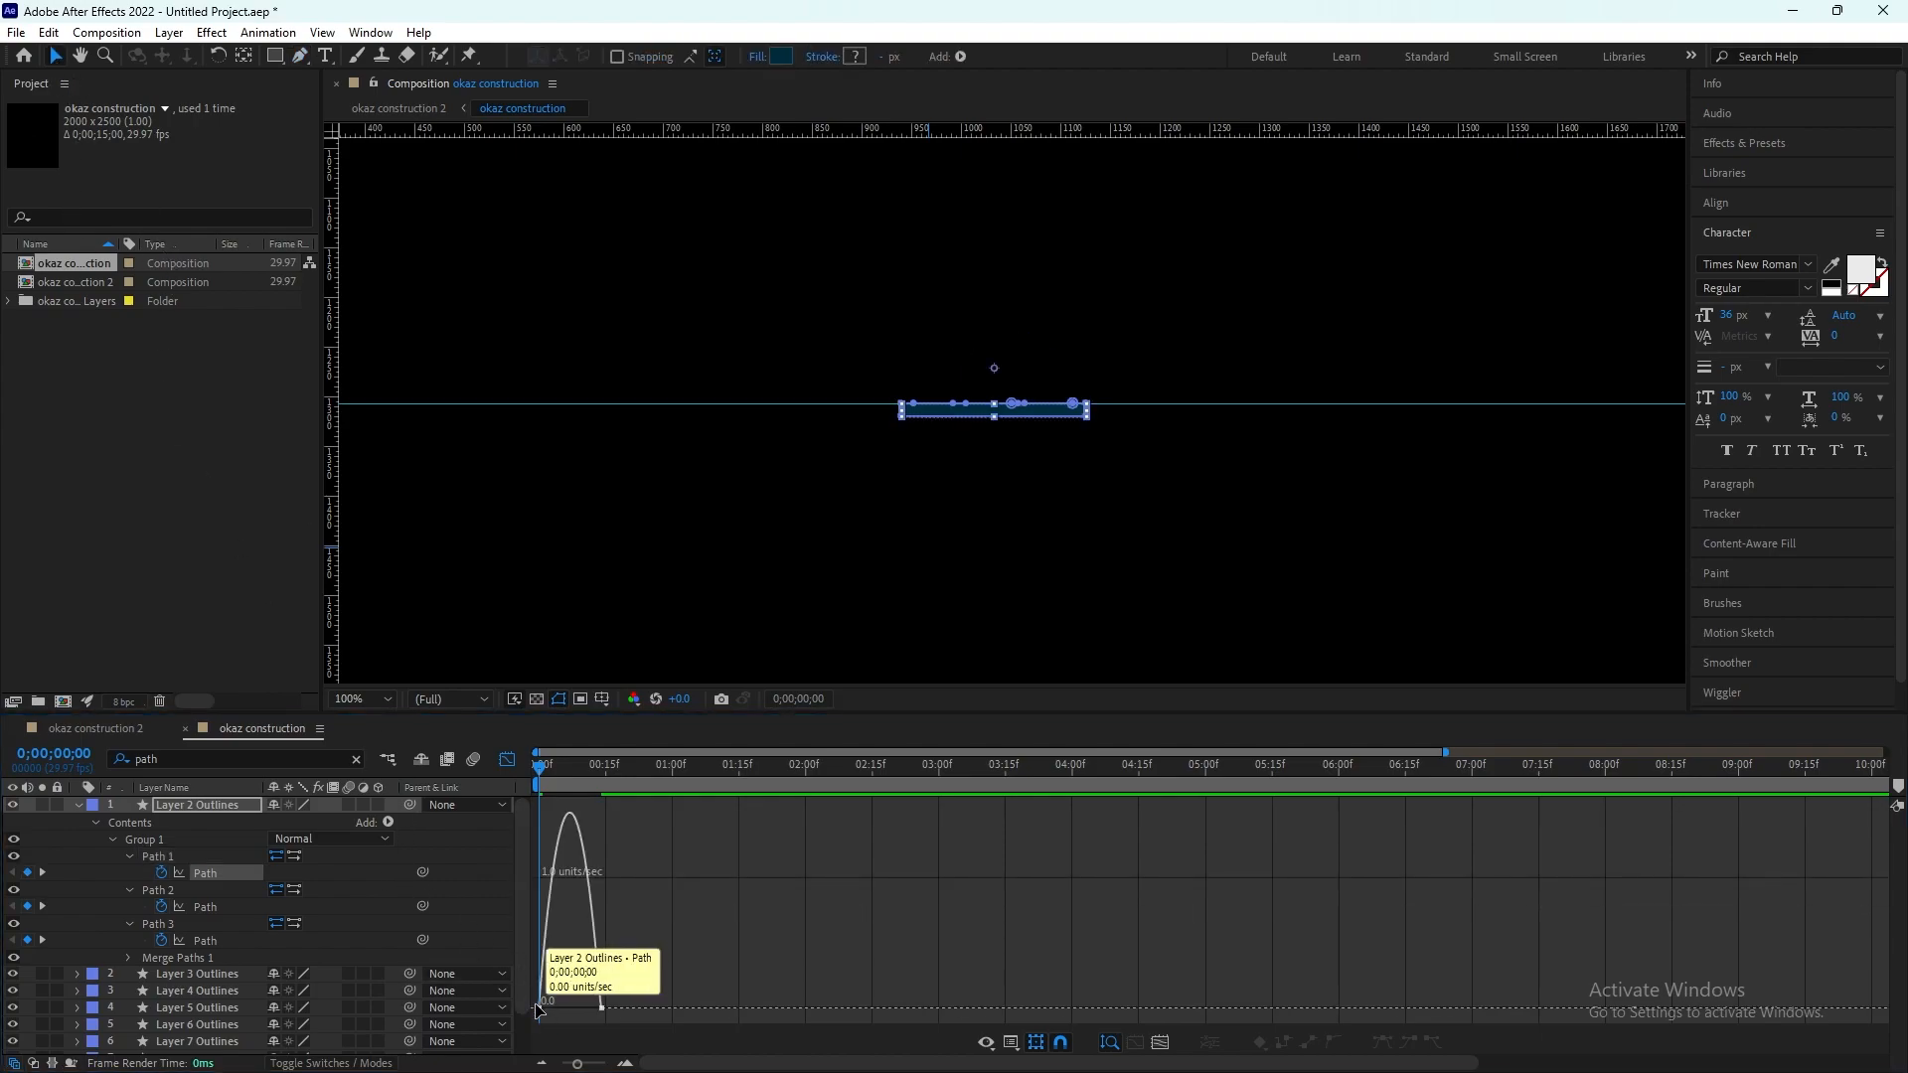
pyautogui.click(581, 1012)
pyautogui.moveTo(551, 1010); pyautogui.dragTo(558, 1009)
pyautogui.moveTo(591, 1007); pyautogui.dragTo(581, 1007)
# Step: Give Path 2 and Path 3 the same sharp mid-peak speed curve by extending their keyframe easing influence
pyautogui.click(211, 907)
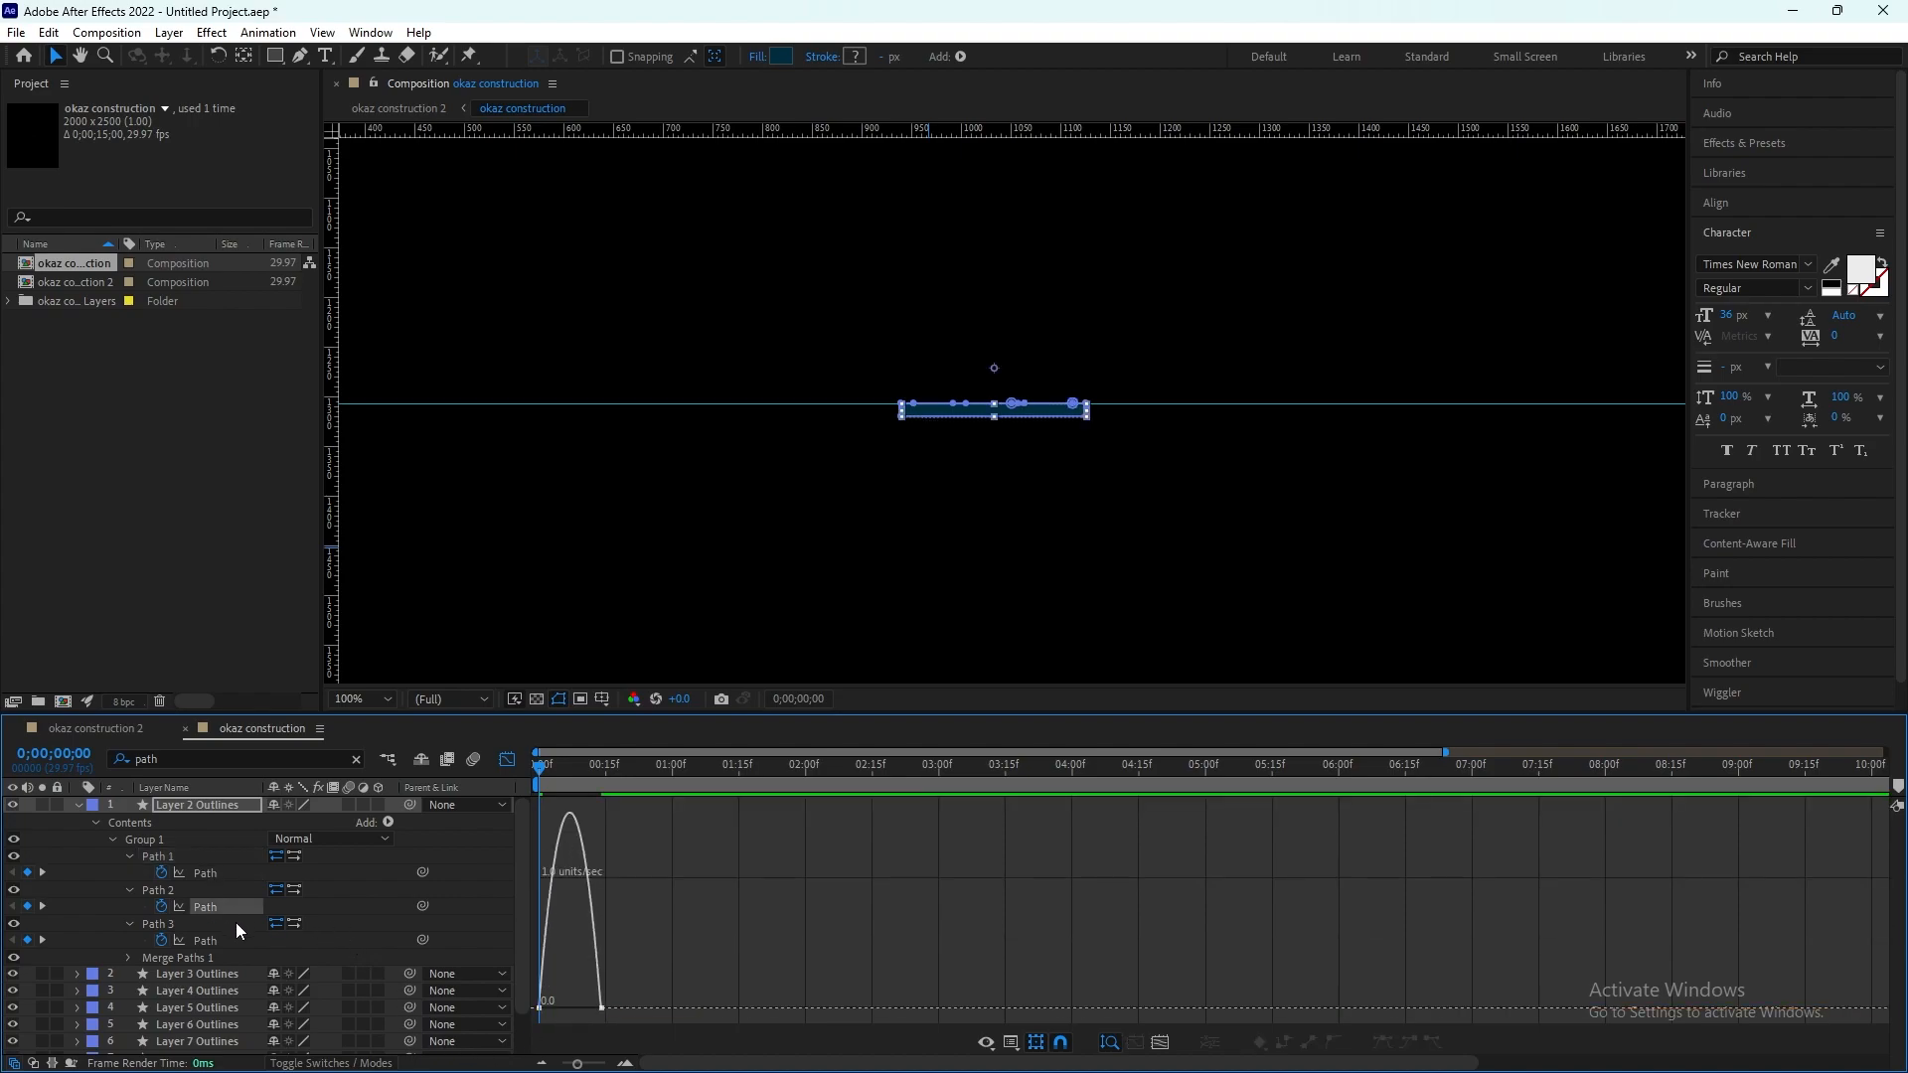
pyautogui.click(539, 1008)
pyautogui.moveTo(550, 1008); pyautogui.dragTo(581, 1008)
pyautogui.click(243, 942)
pyautogui.click(546, 1010)
pyautogui.moveTo(548, 1007); pyautogui.dragTo(582, 1009)
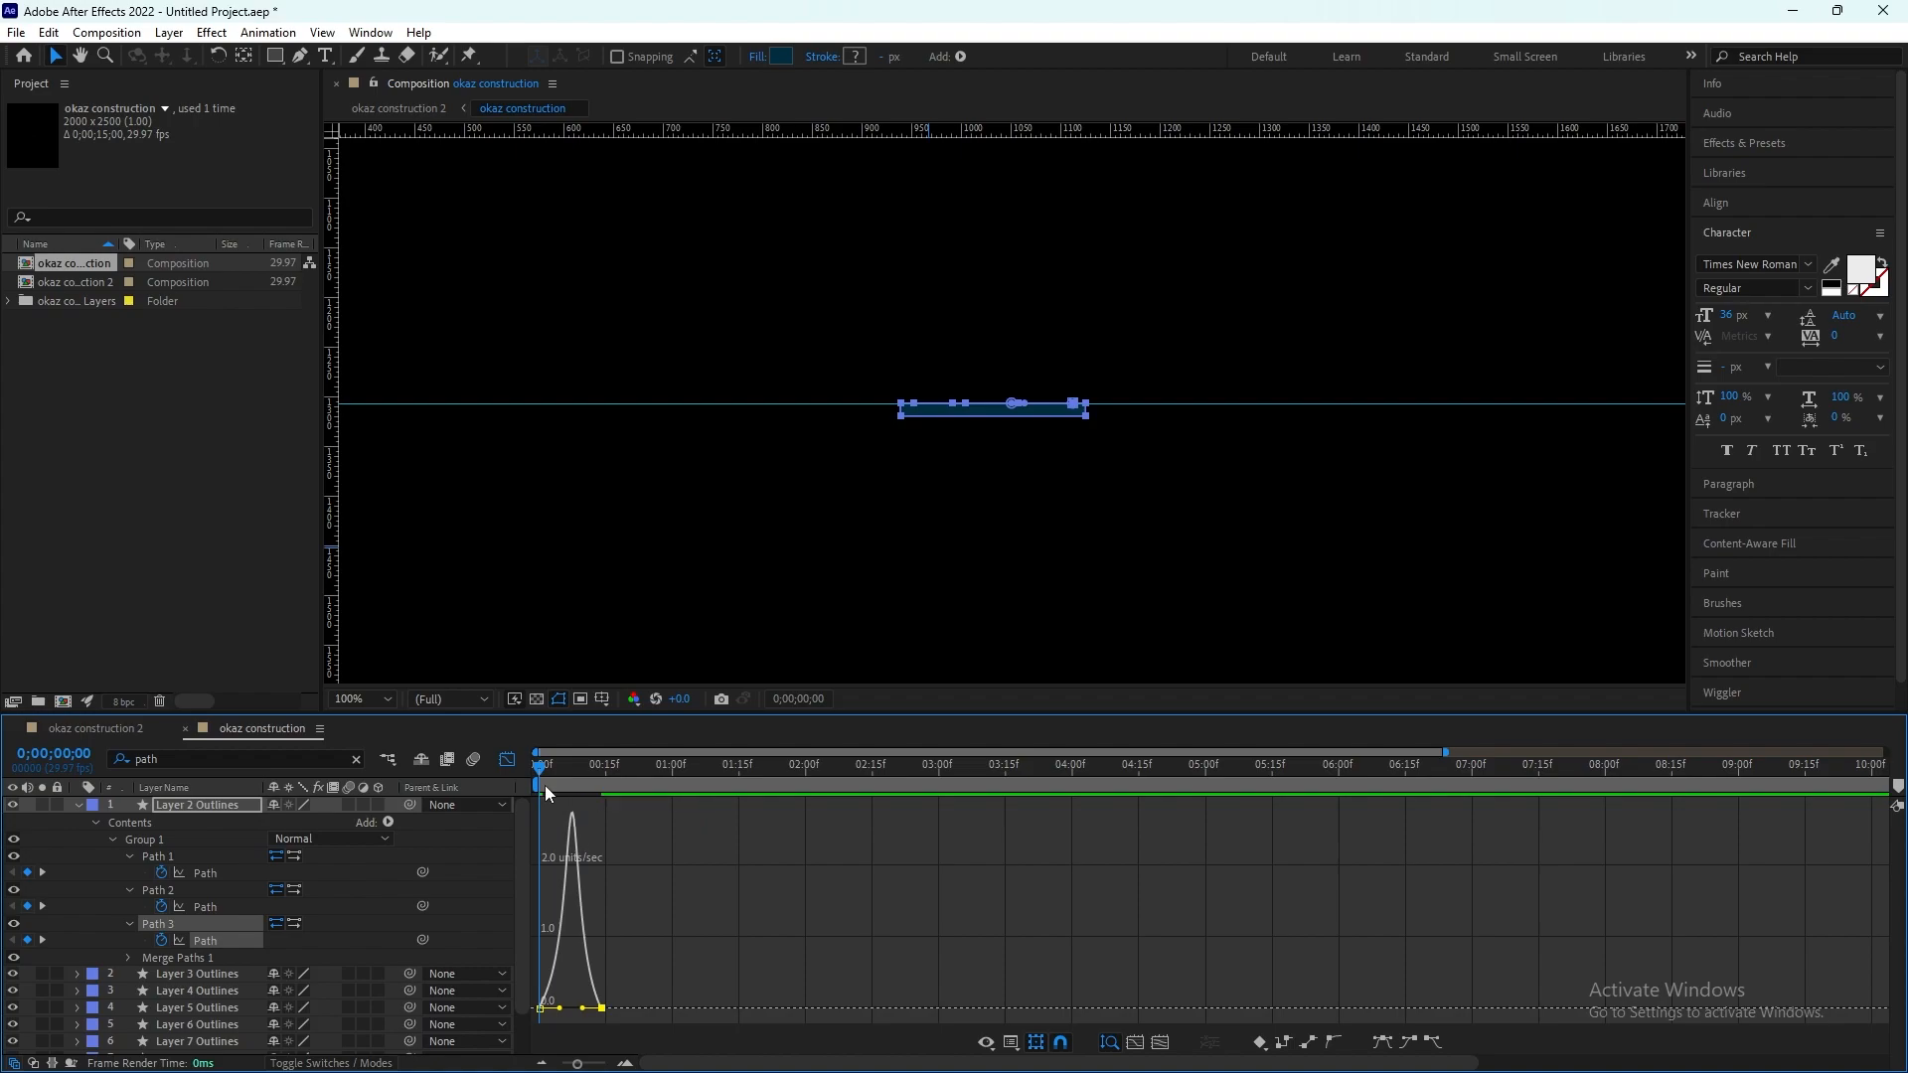
# Step: Close the graph editor and preview the eased growth of the house shape from 0 s
pyautogui.moveTo(537, 771); pyautogui.dragTo(485, 763)
pyautogui.click(508, 760)
pyautogui.press('space')
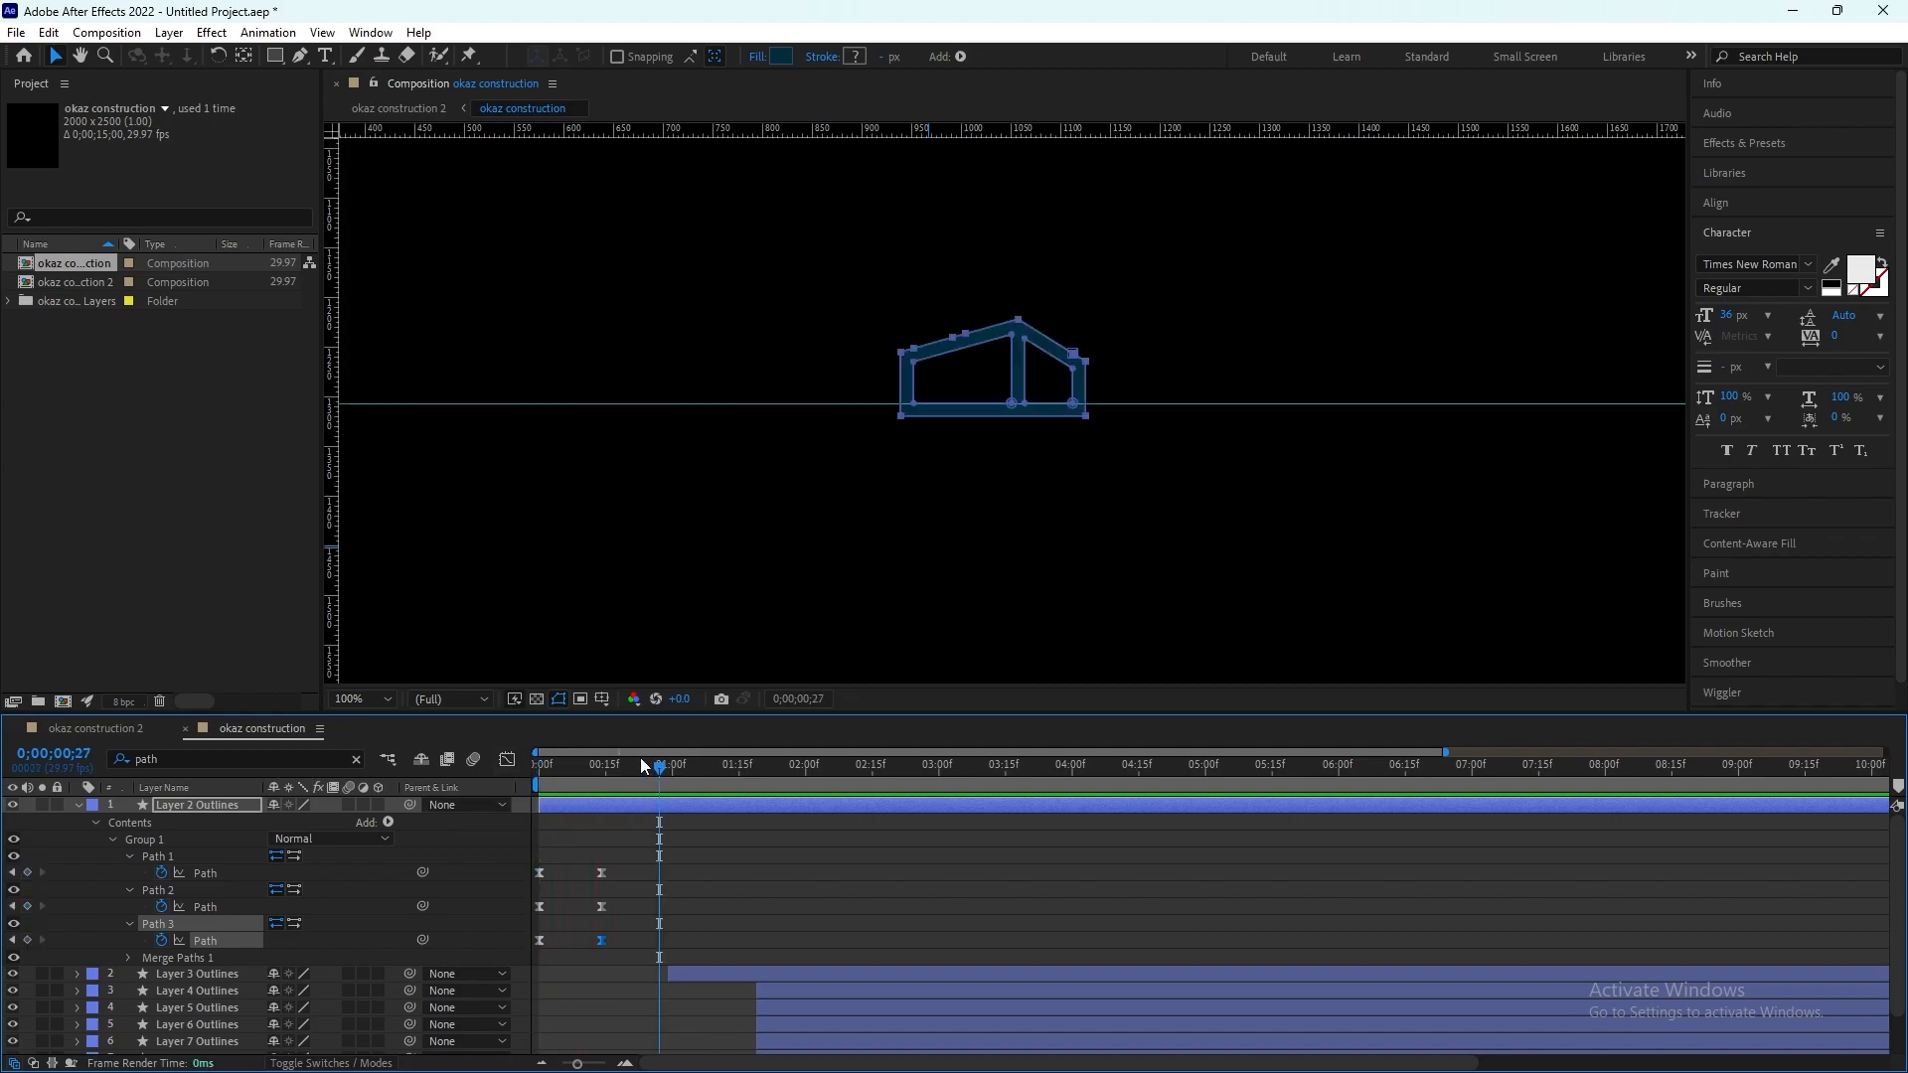
pyautogui.press('space')
# Step: Move the ending keyframes of all three paths to about frame 9 and preview the faster growth from 0 s
pyautogui.moveTo(617, 854); pyautogui.dragTo(578, 940)
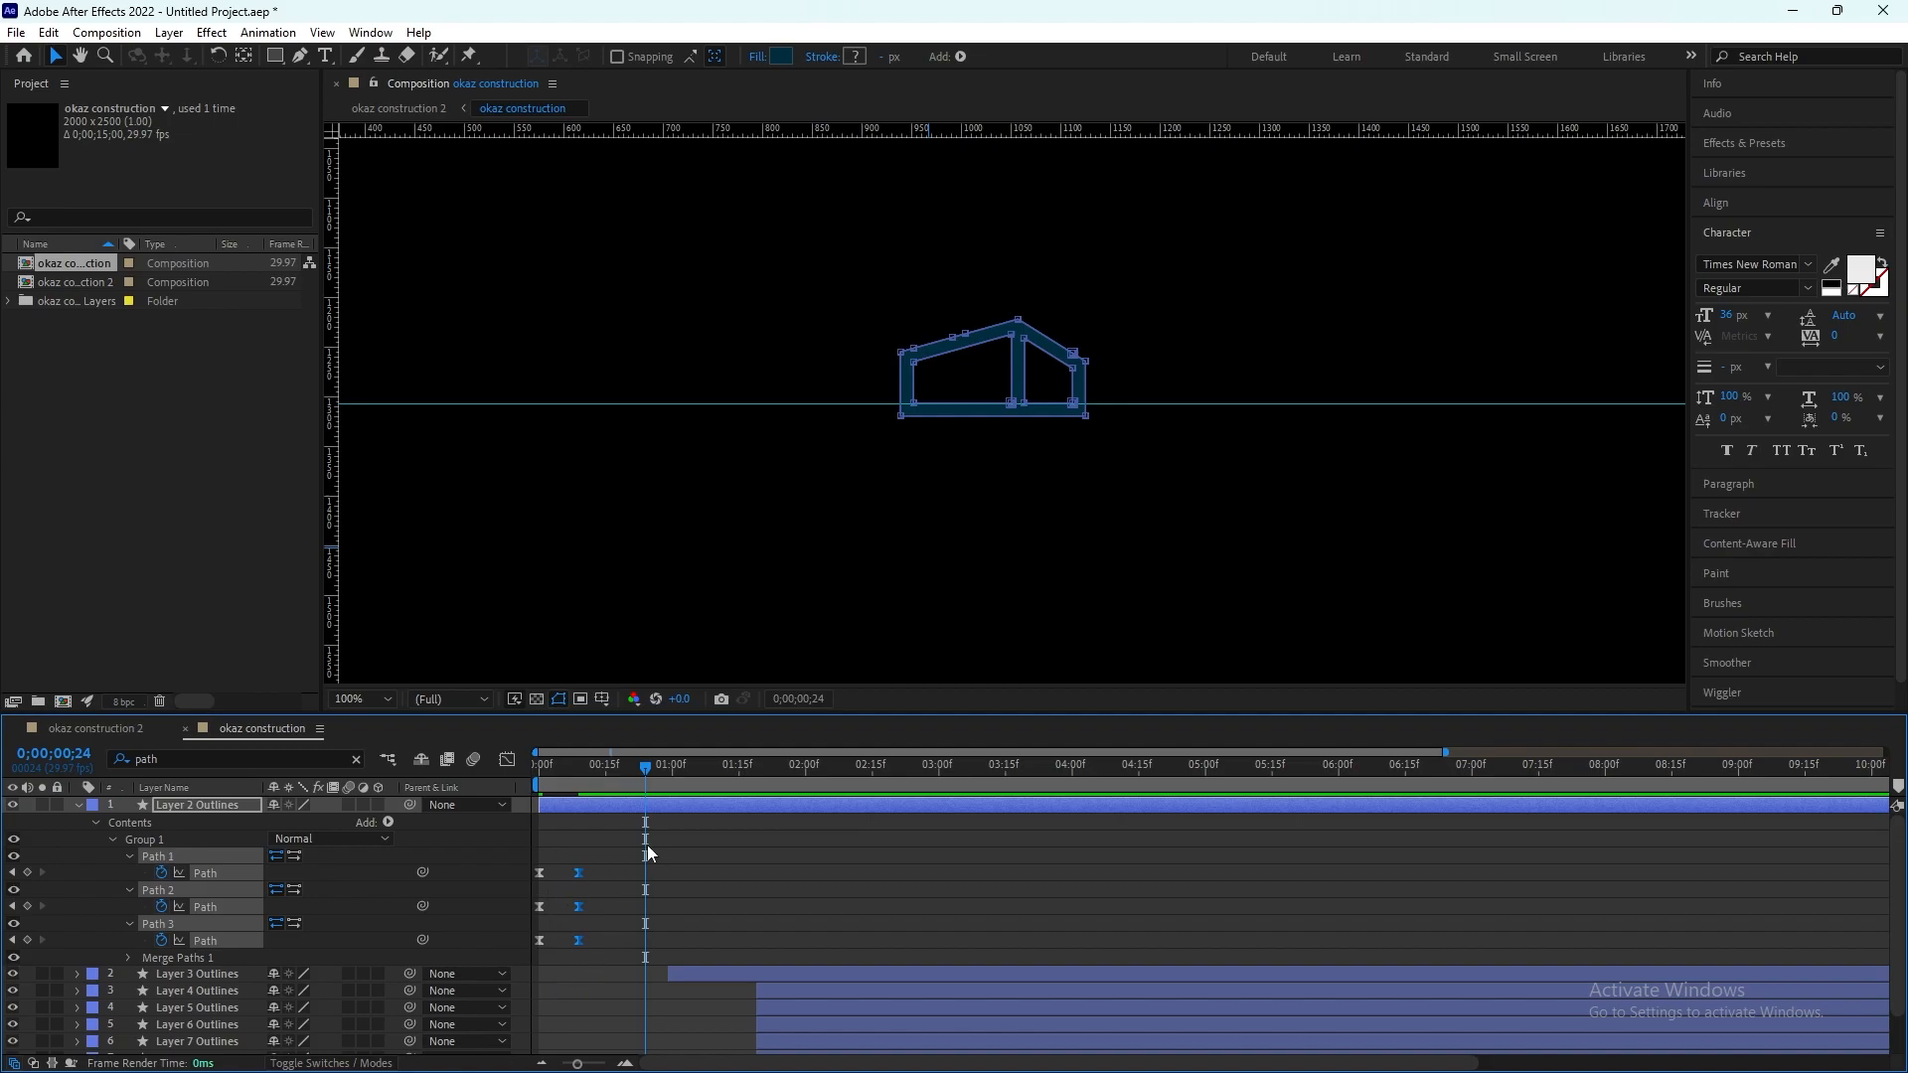
pyautogui.moveTo(642, 767); pyautogui.dragTo(447, 778)
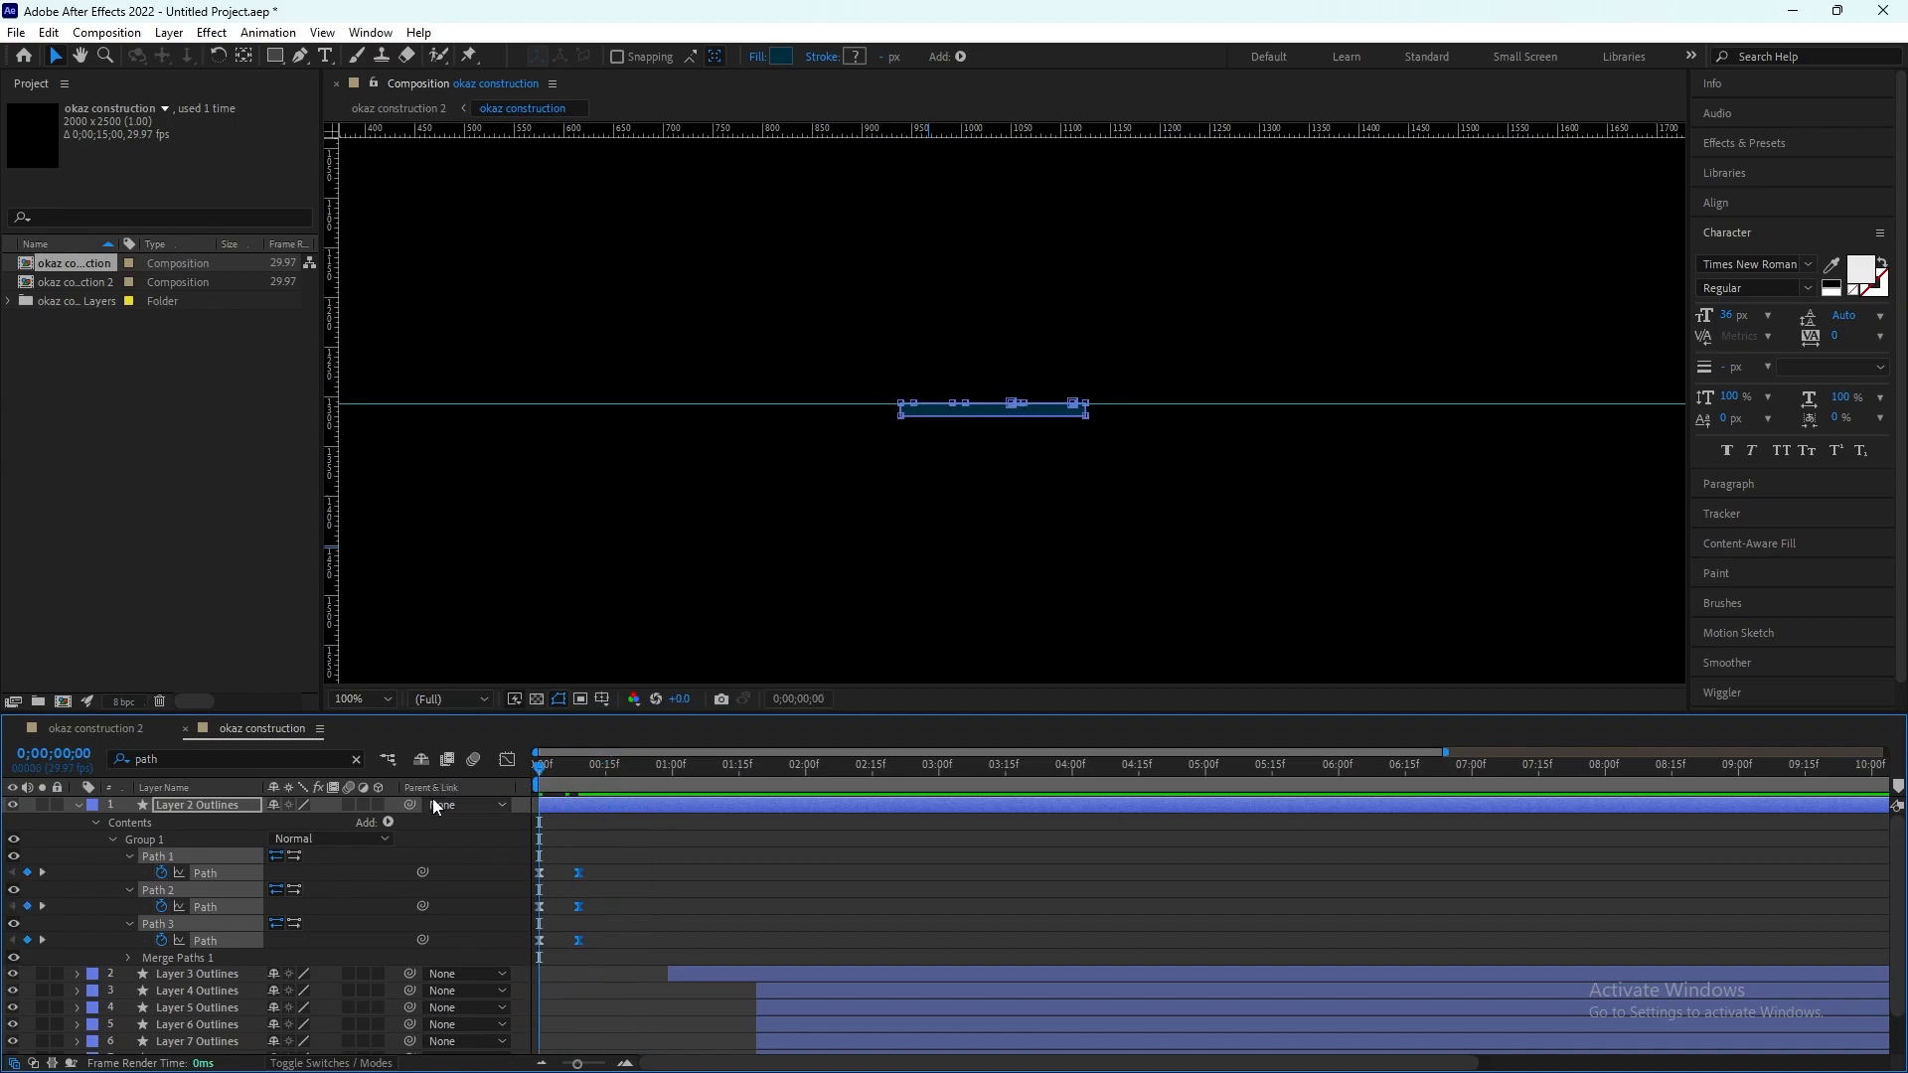
pyautogui.press('space')
pyautogui.press('space')
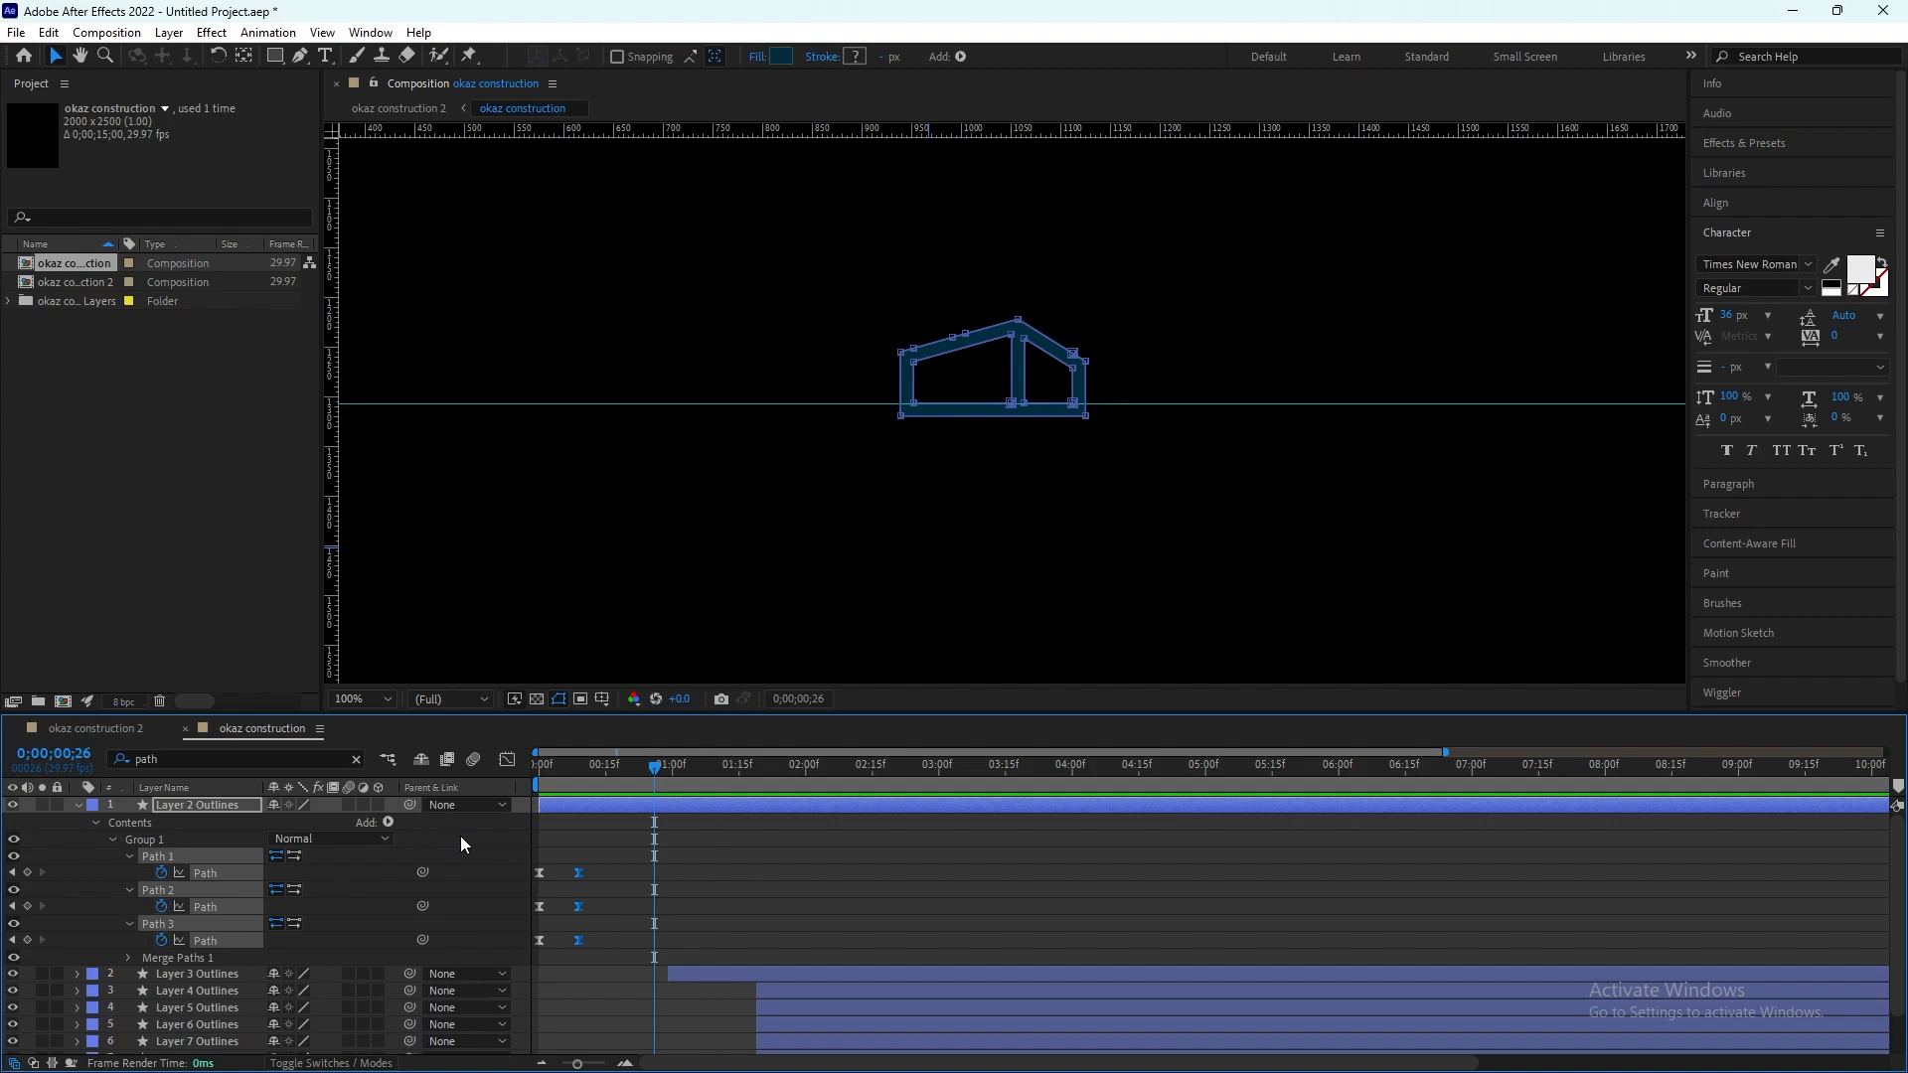
# Step: Move all six Path keyframes so the growth runs from about frame 20 to about frame 29
pyautogui.moveTo(604, 850); pyautogui.dragTo(649, 939)
pyautogui.scroll(-4, 974, 437)
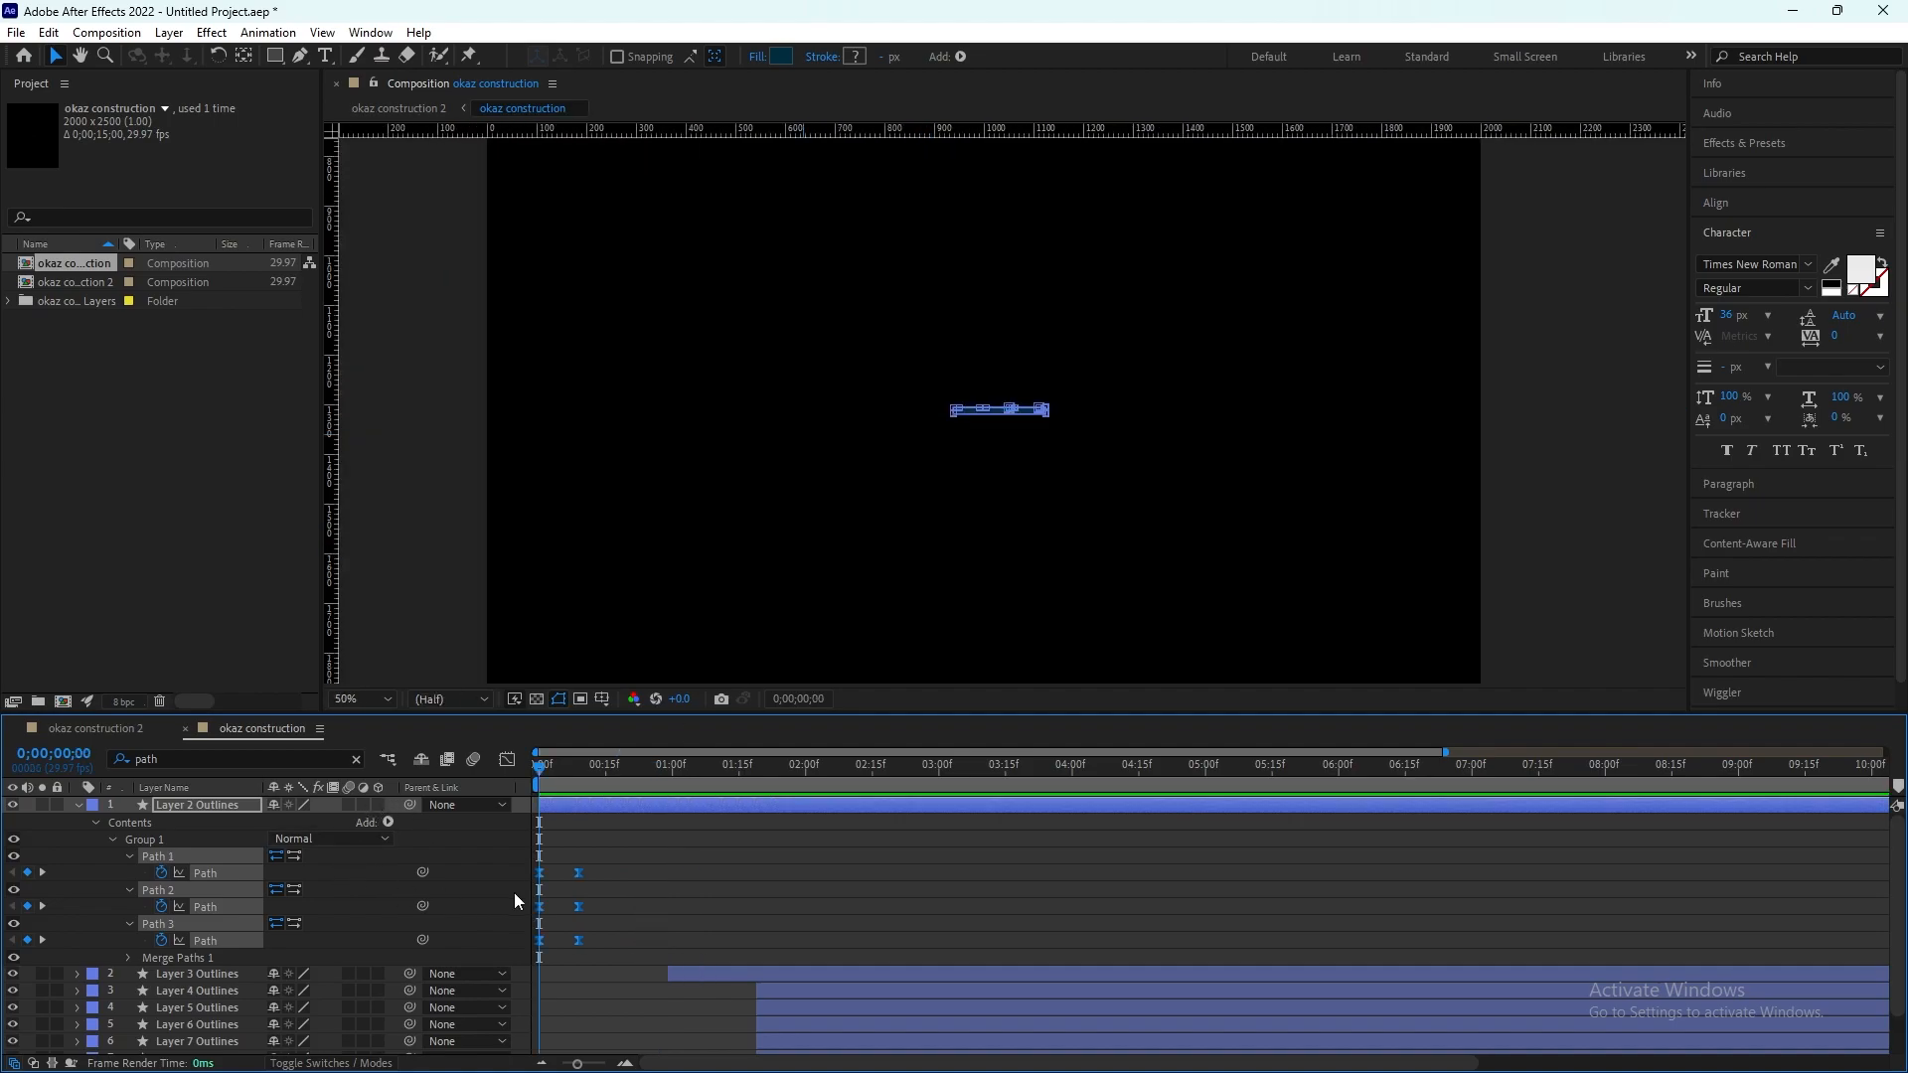
pyautogui.moveTo(577, 940); pyautogui.dragTo(665, 942)
pyautogui.click(1530, 493)
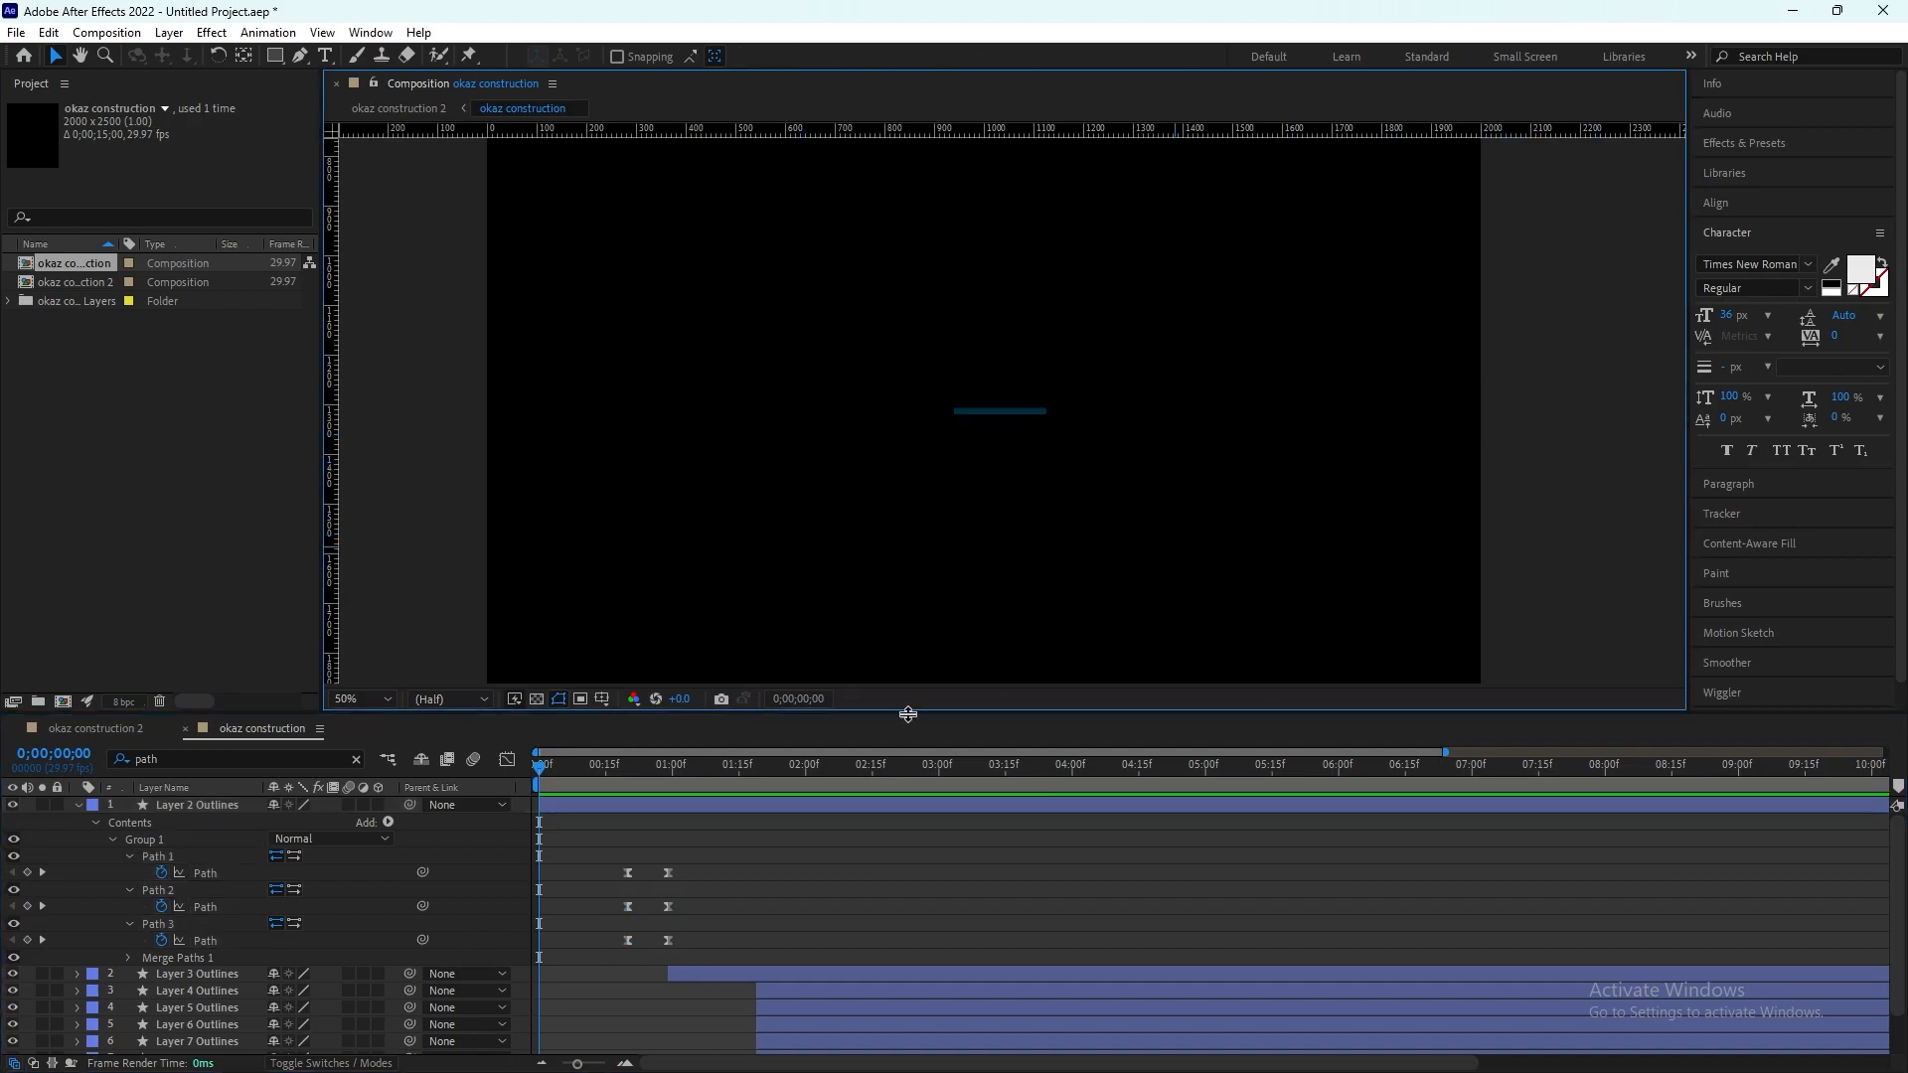
# Step: Draw a straight horizontal line with the Pen tool from the bar's right end to the composition's left edge
pyautogui.click(301, 57)
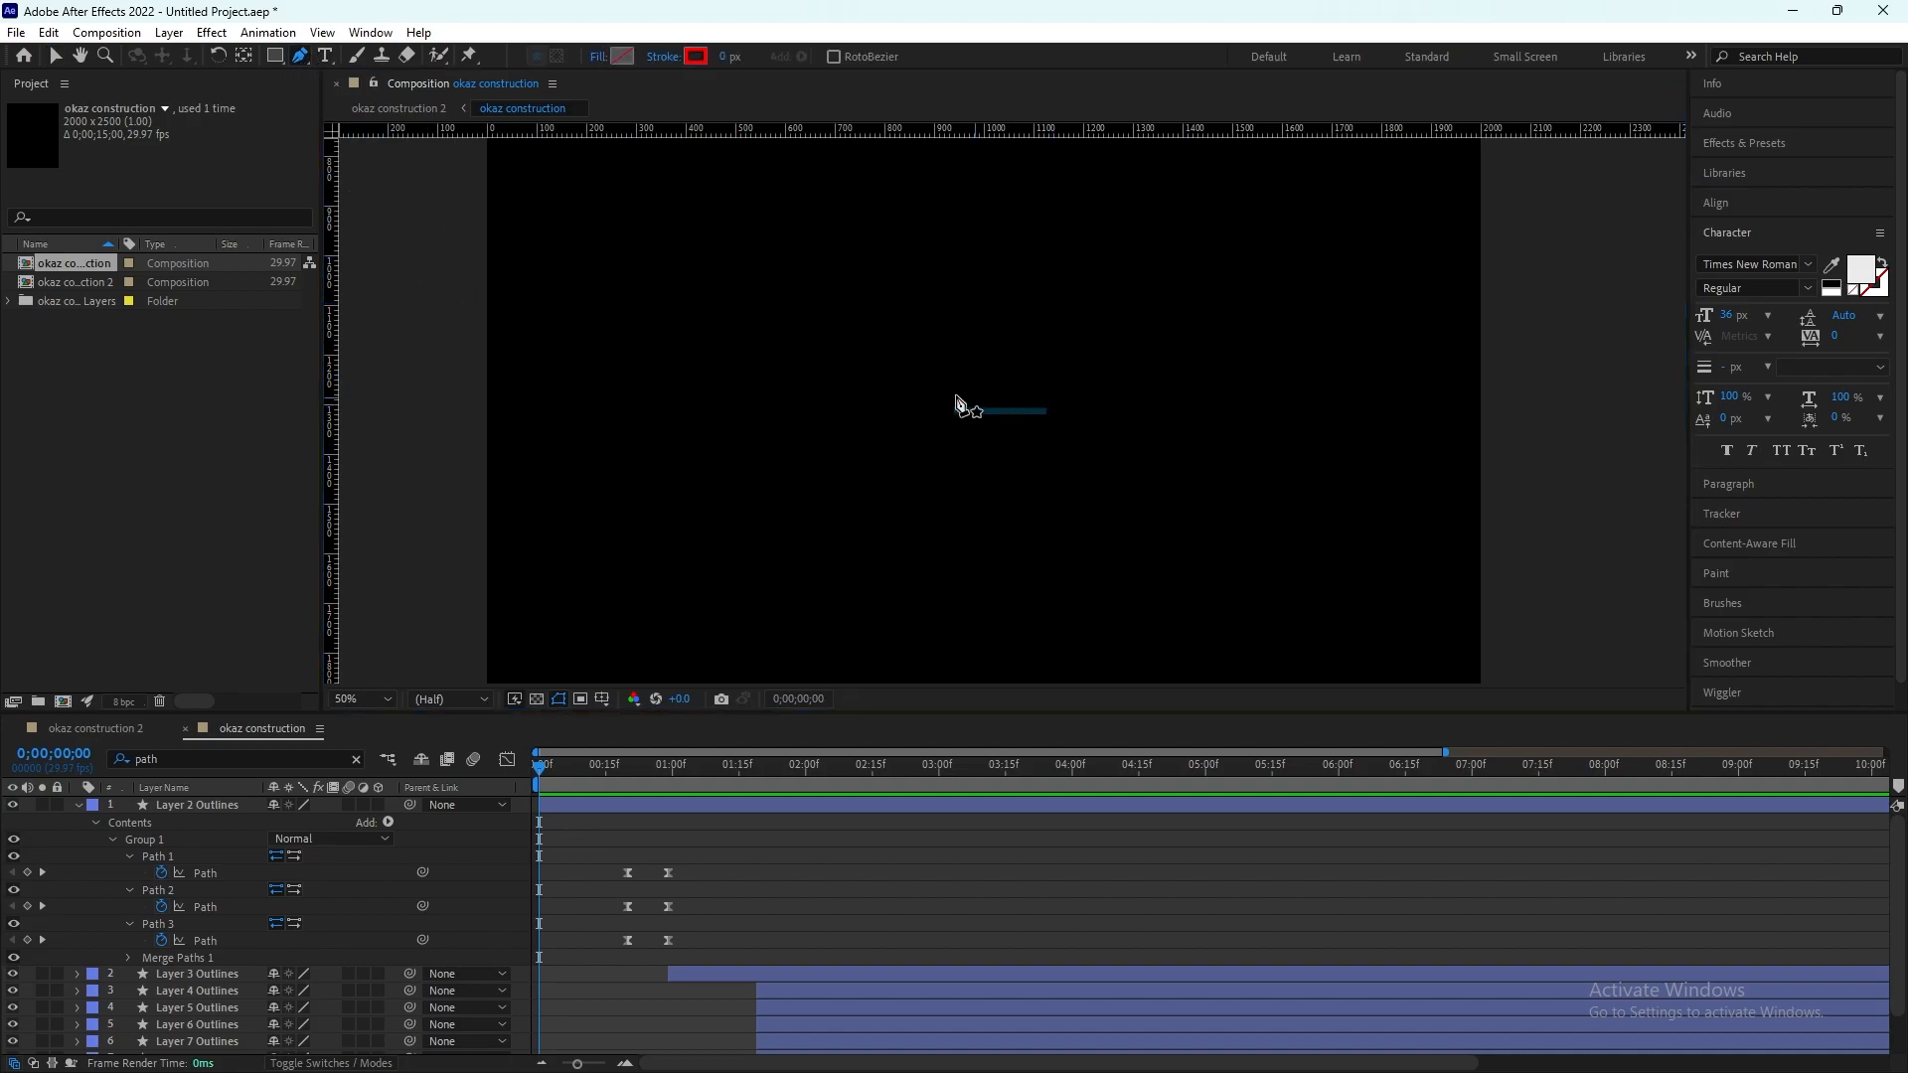
pyautogui.scroll(4, 1013, 407)
pyautogui.scroll(2, 1141, 430)
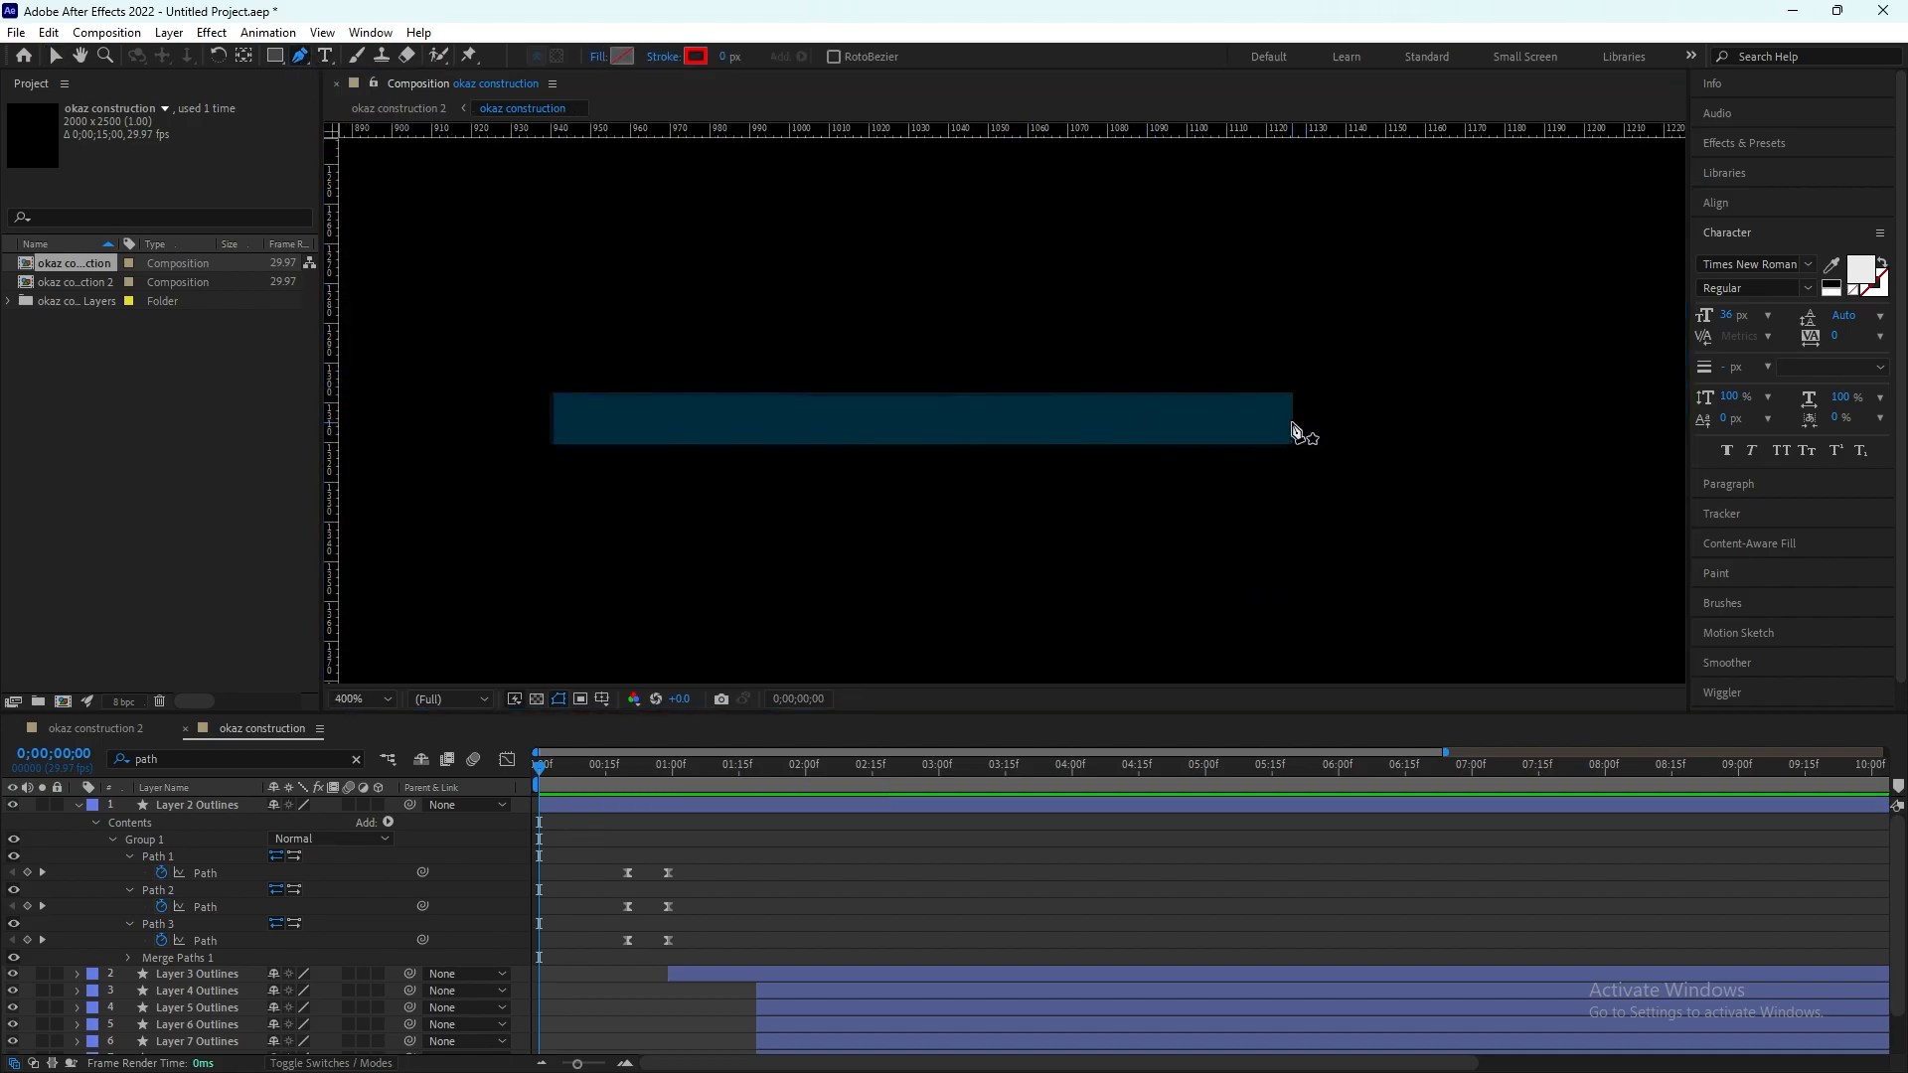
pyautogui.click(1292, 422)
pyautogui.scroll(-8, 822, 434)
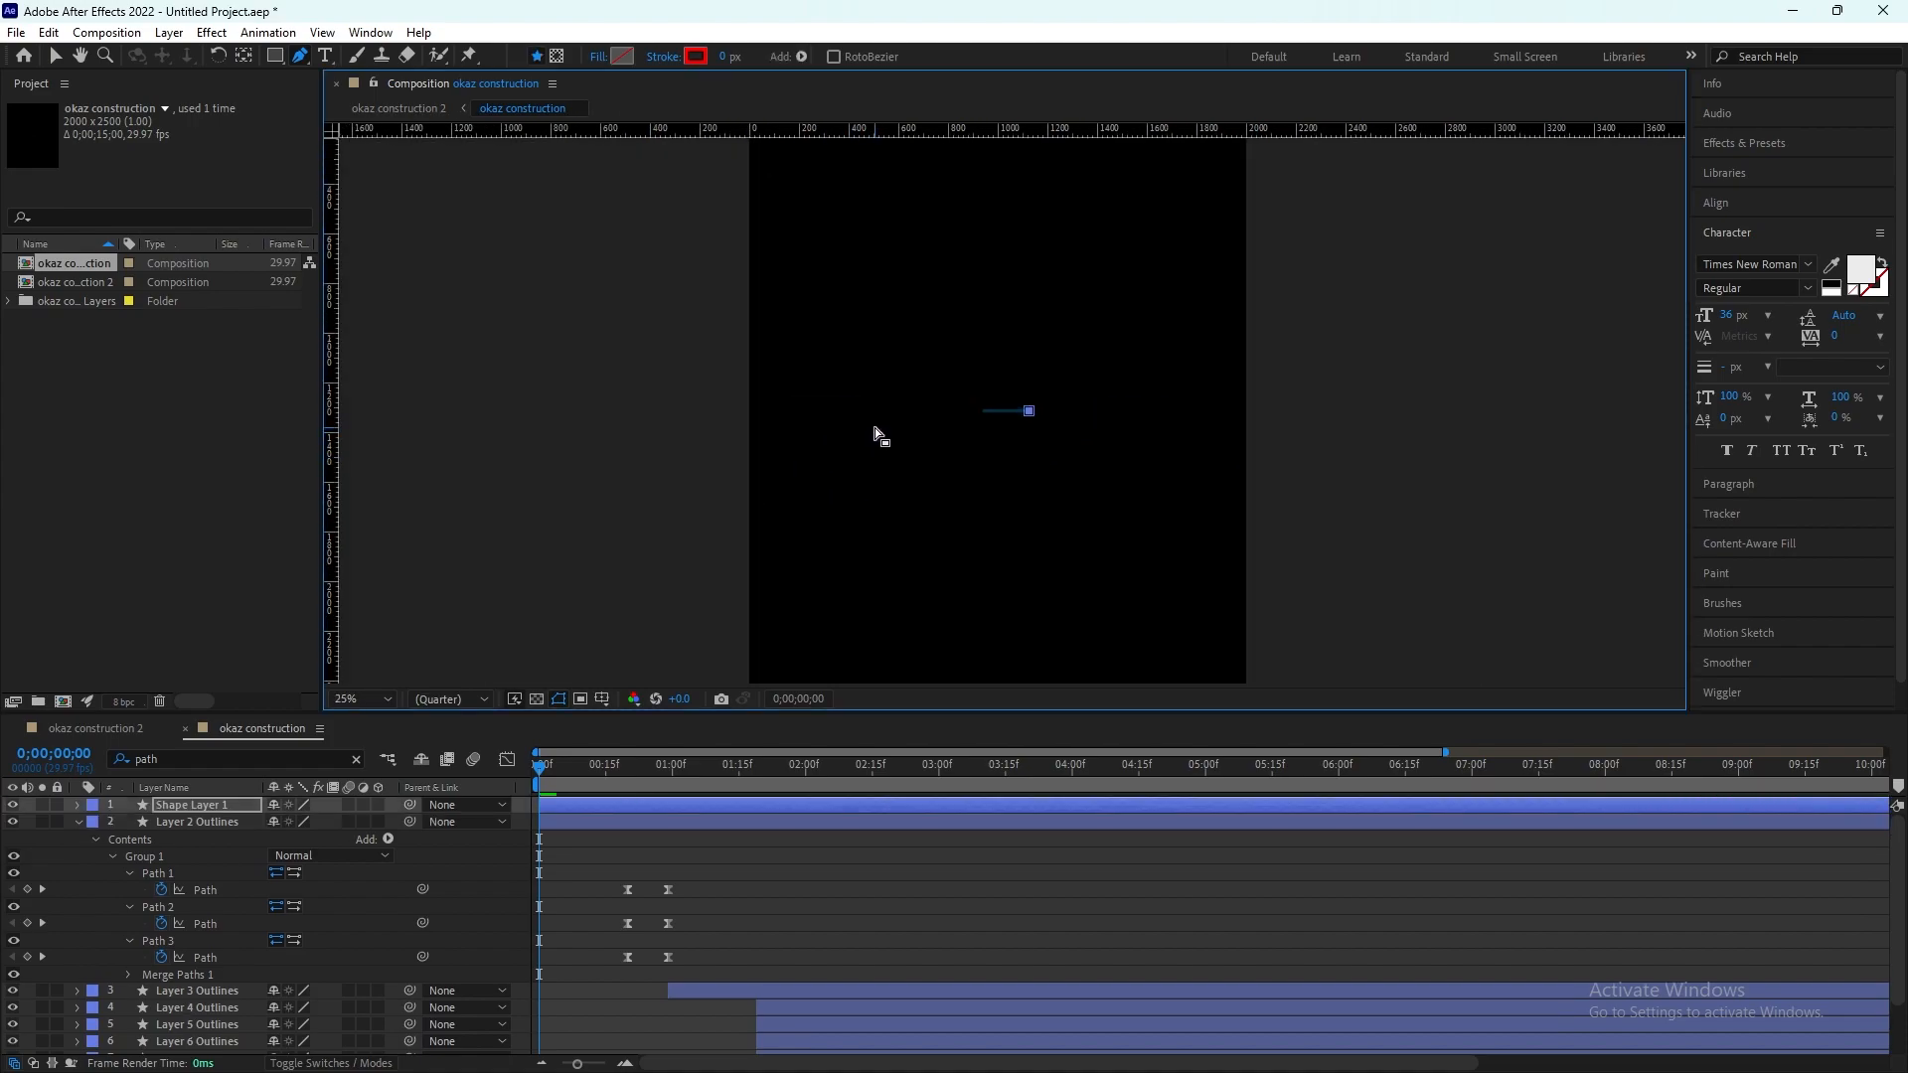
pyautogui.click(750, 411)
pyautogui.press('/')
pyautogui.press(',')
pyautogui.press('.')
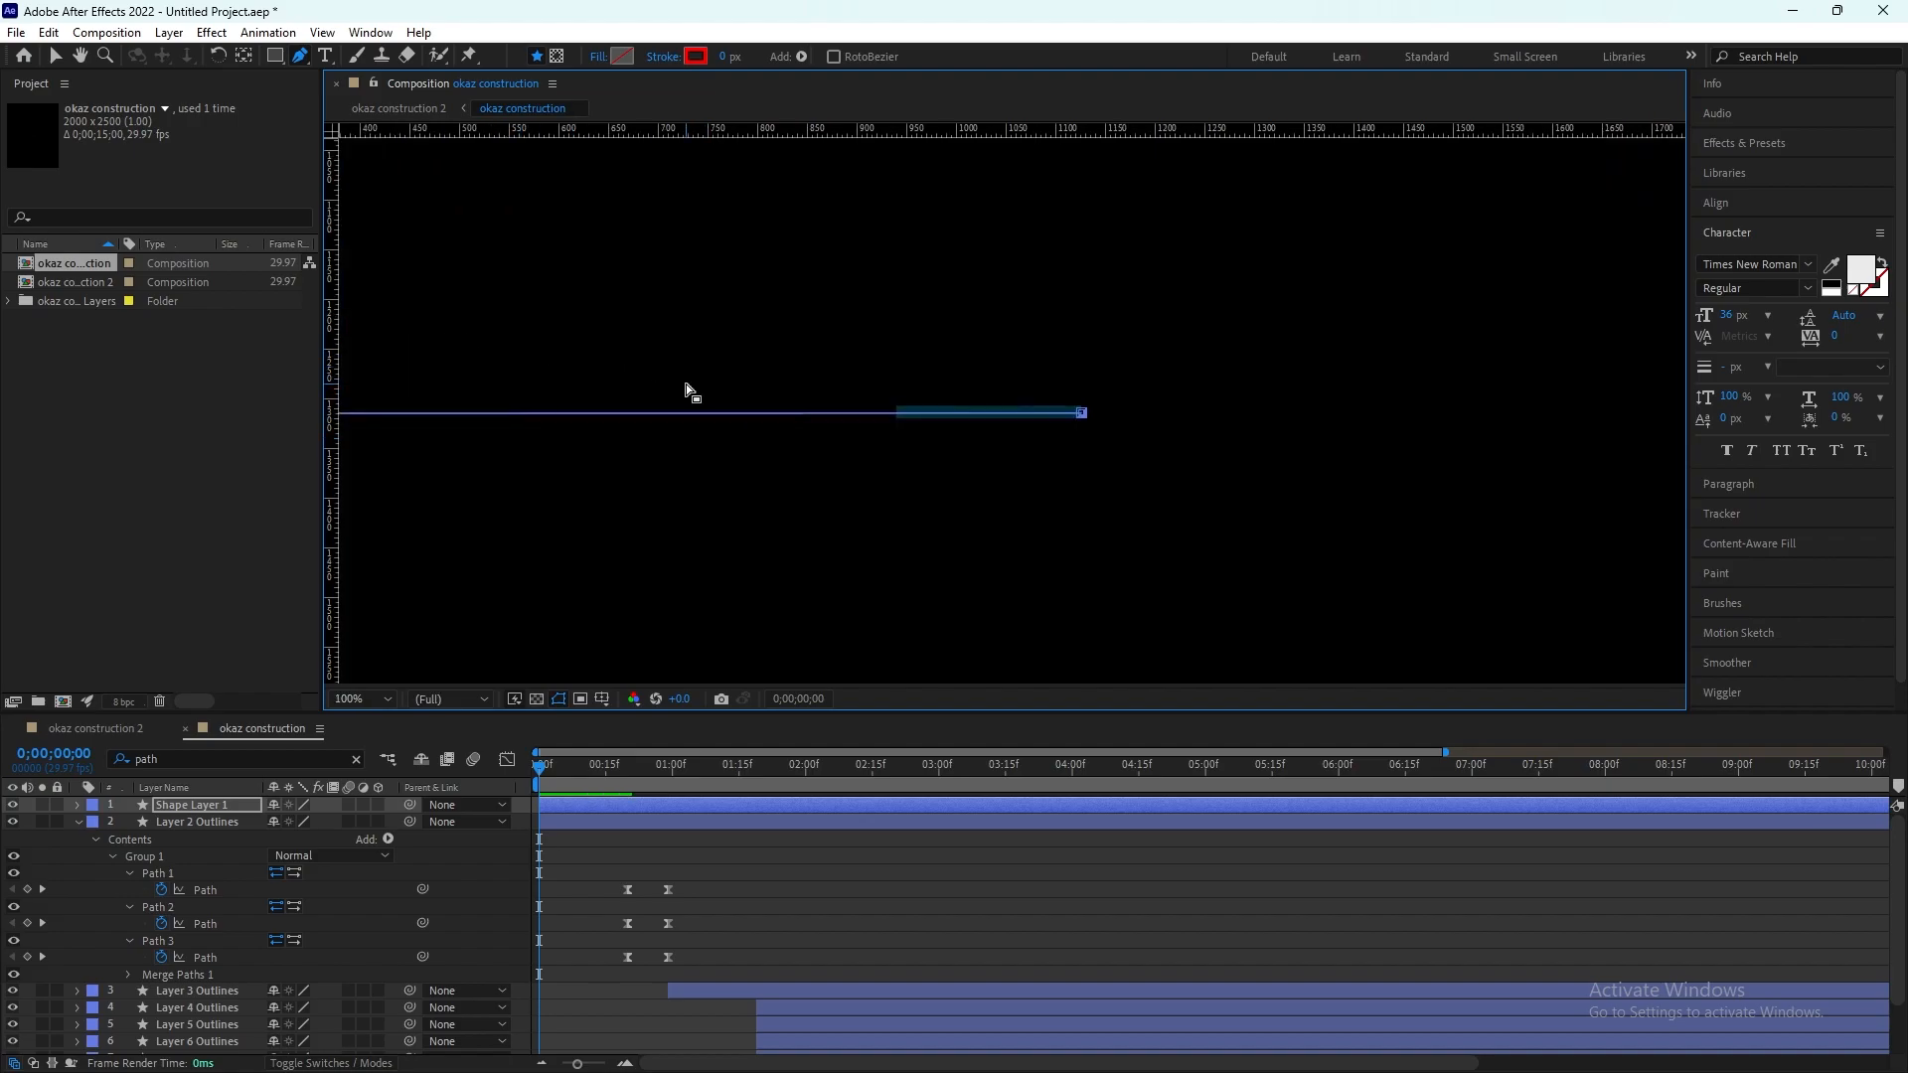
pyautogui.press(',')
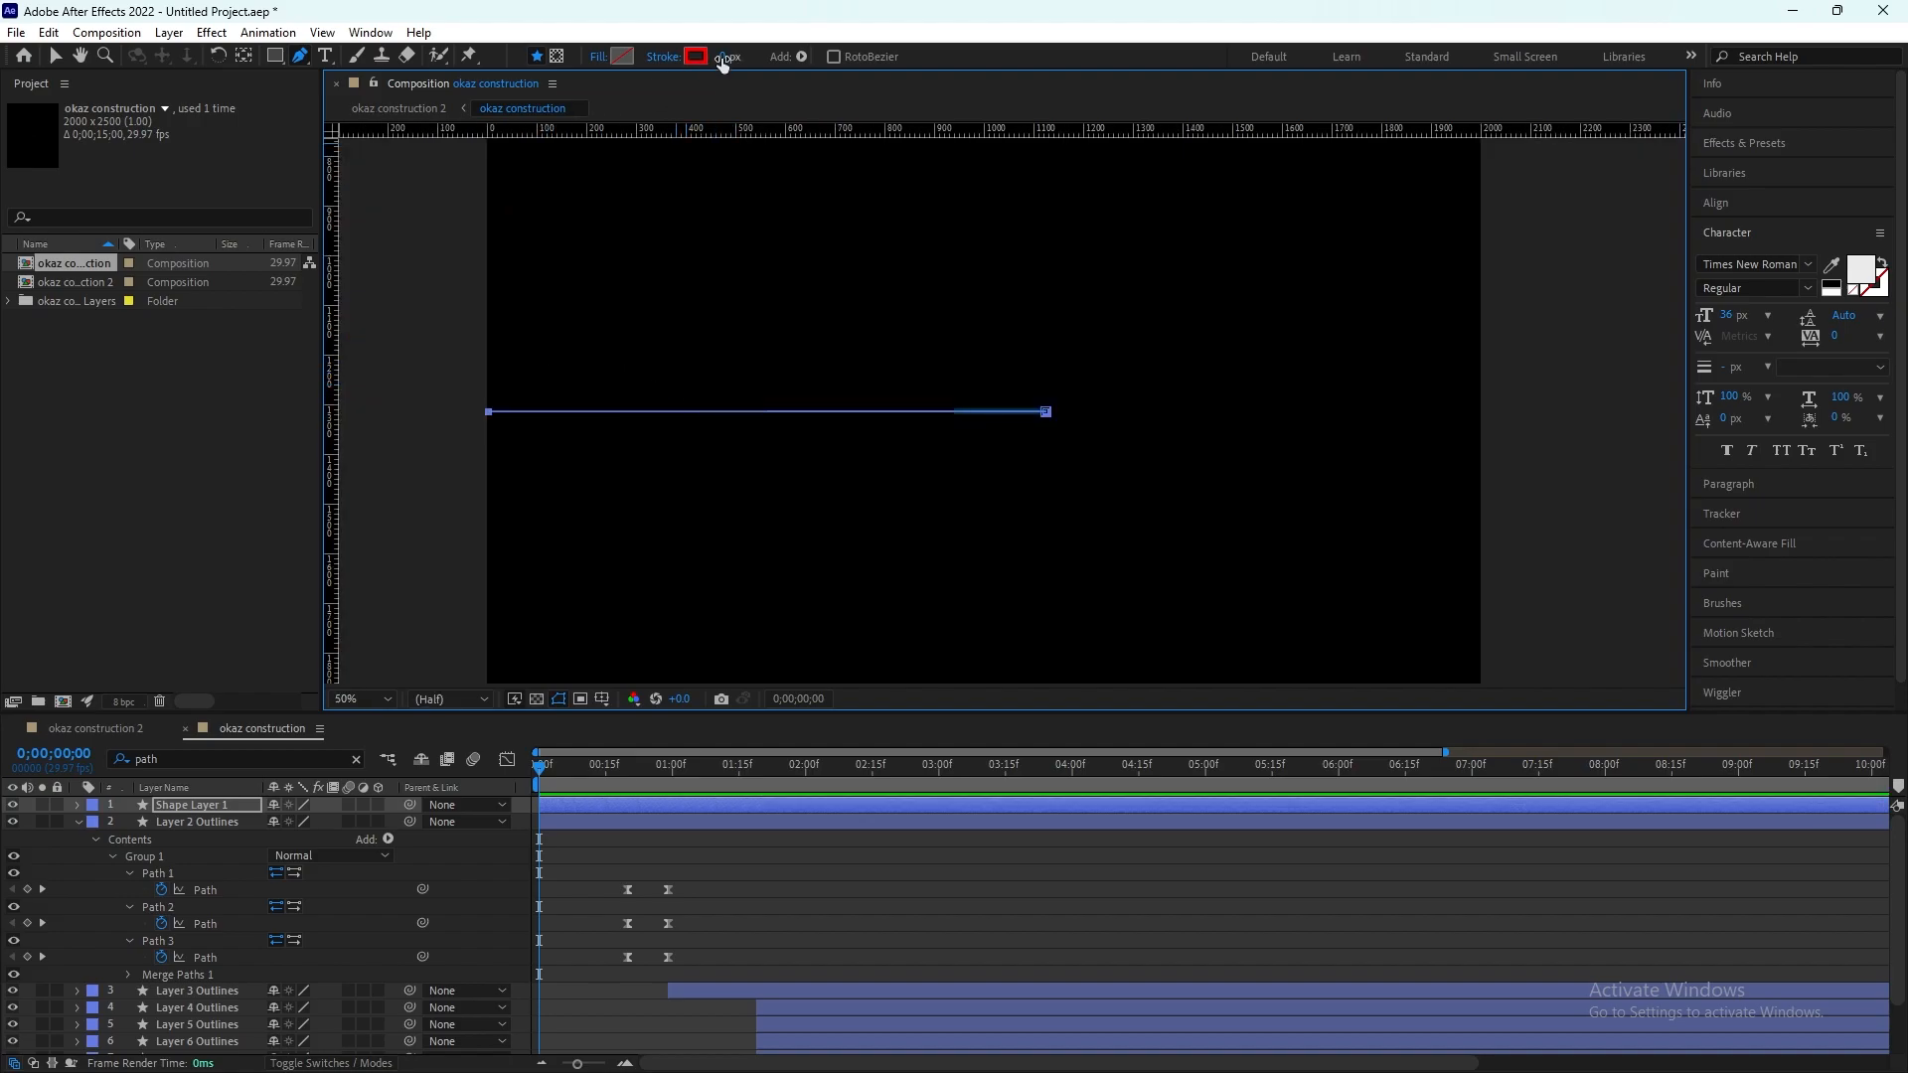
# Step: Increase the new line's stroke width to 12 px and compare its thickness with the bar up close
pyautogui.press('.')
pyautogui.press('.')
pyautogui.press('.')
pyautogui.press('.')
pyautogui.press(',')
pyautogui.moveTo(729, 57); pyautogui.dragTo(740, 58)
pyautogui.press('.')
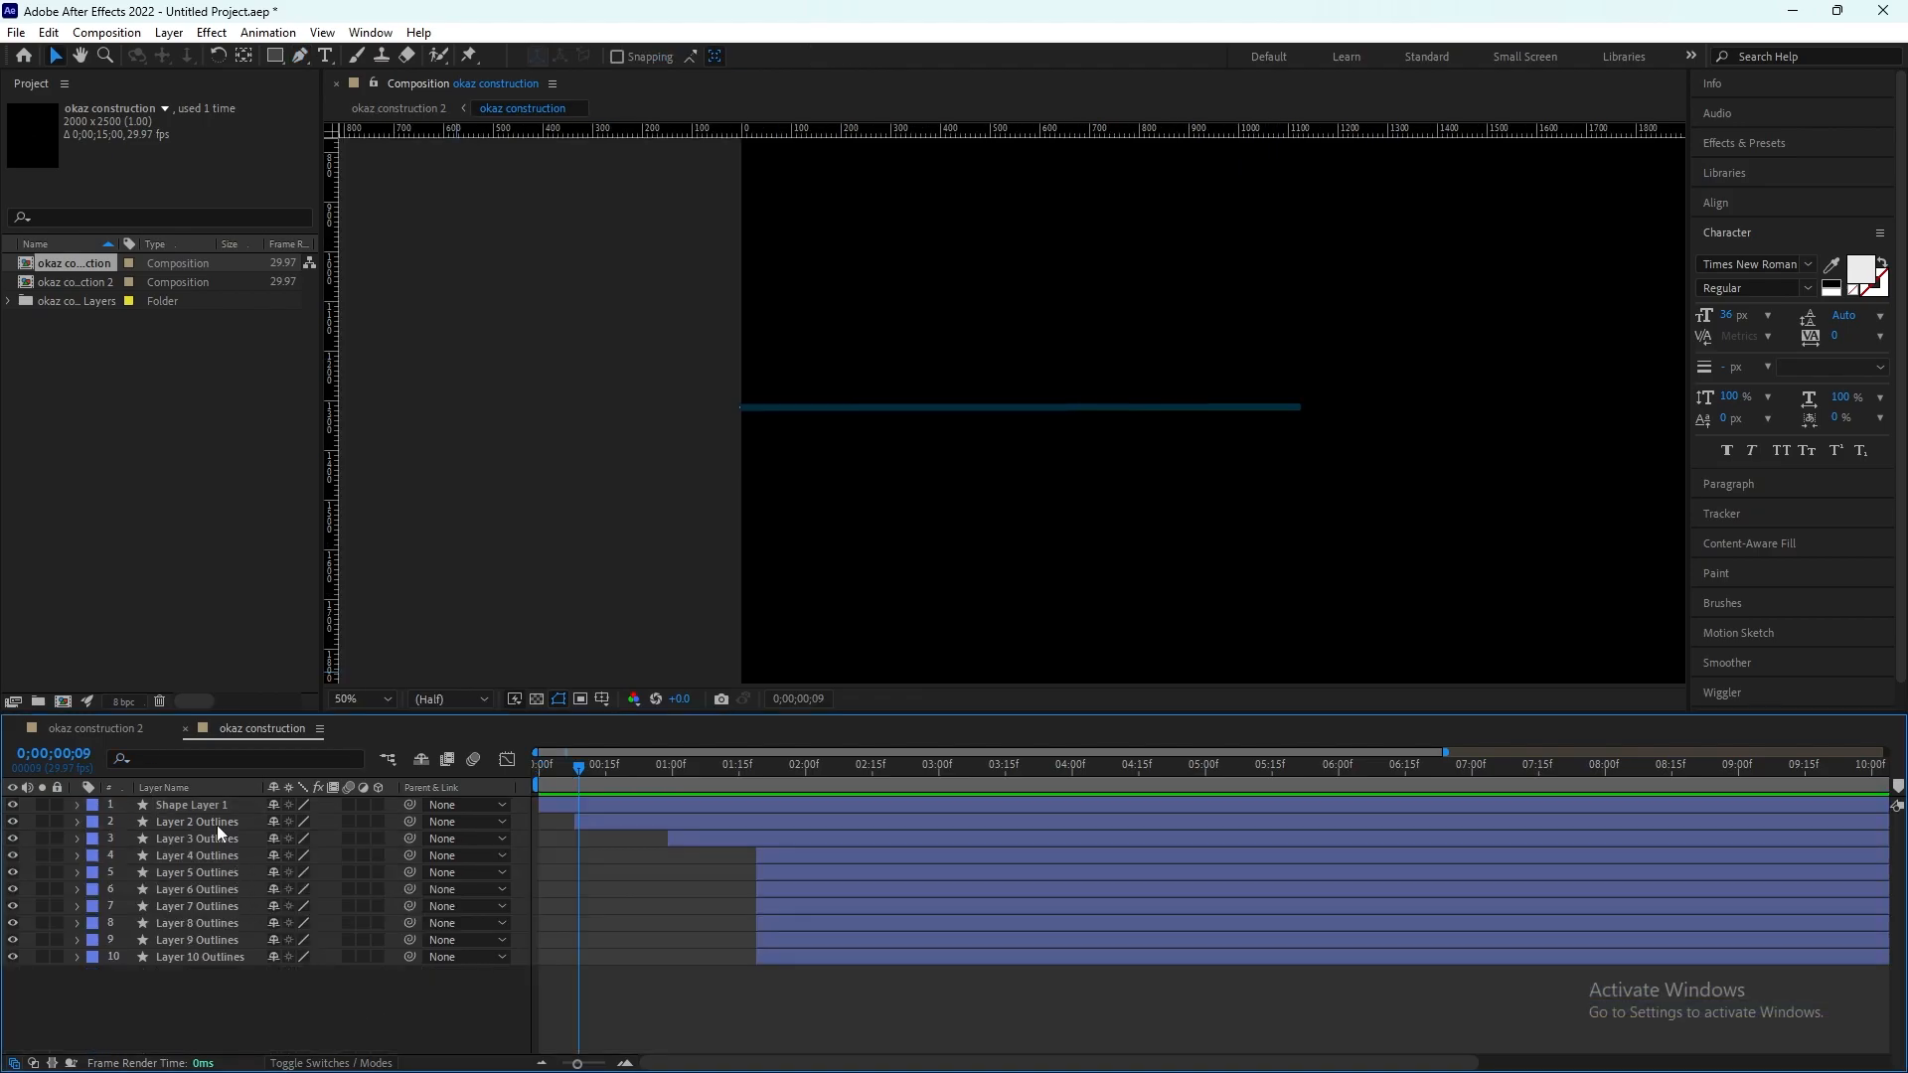
# Step: Add Trim Paths to the contents of Shape Layer 1 and expand its properties
pyautogui.click(213, 805)
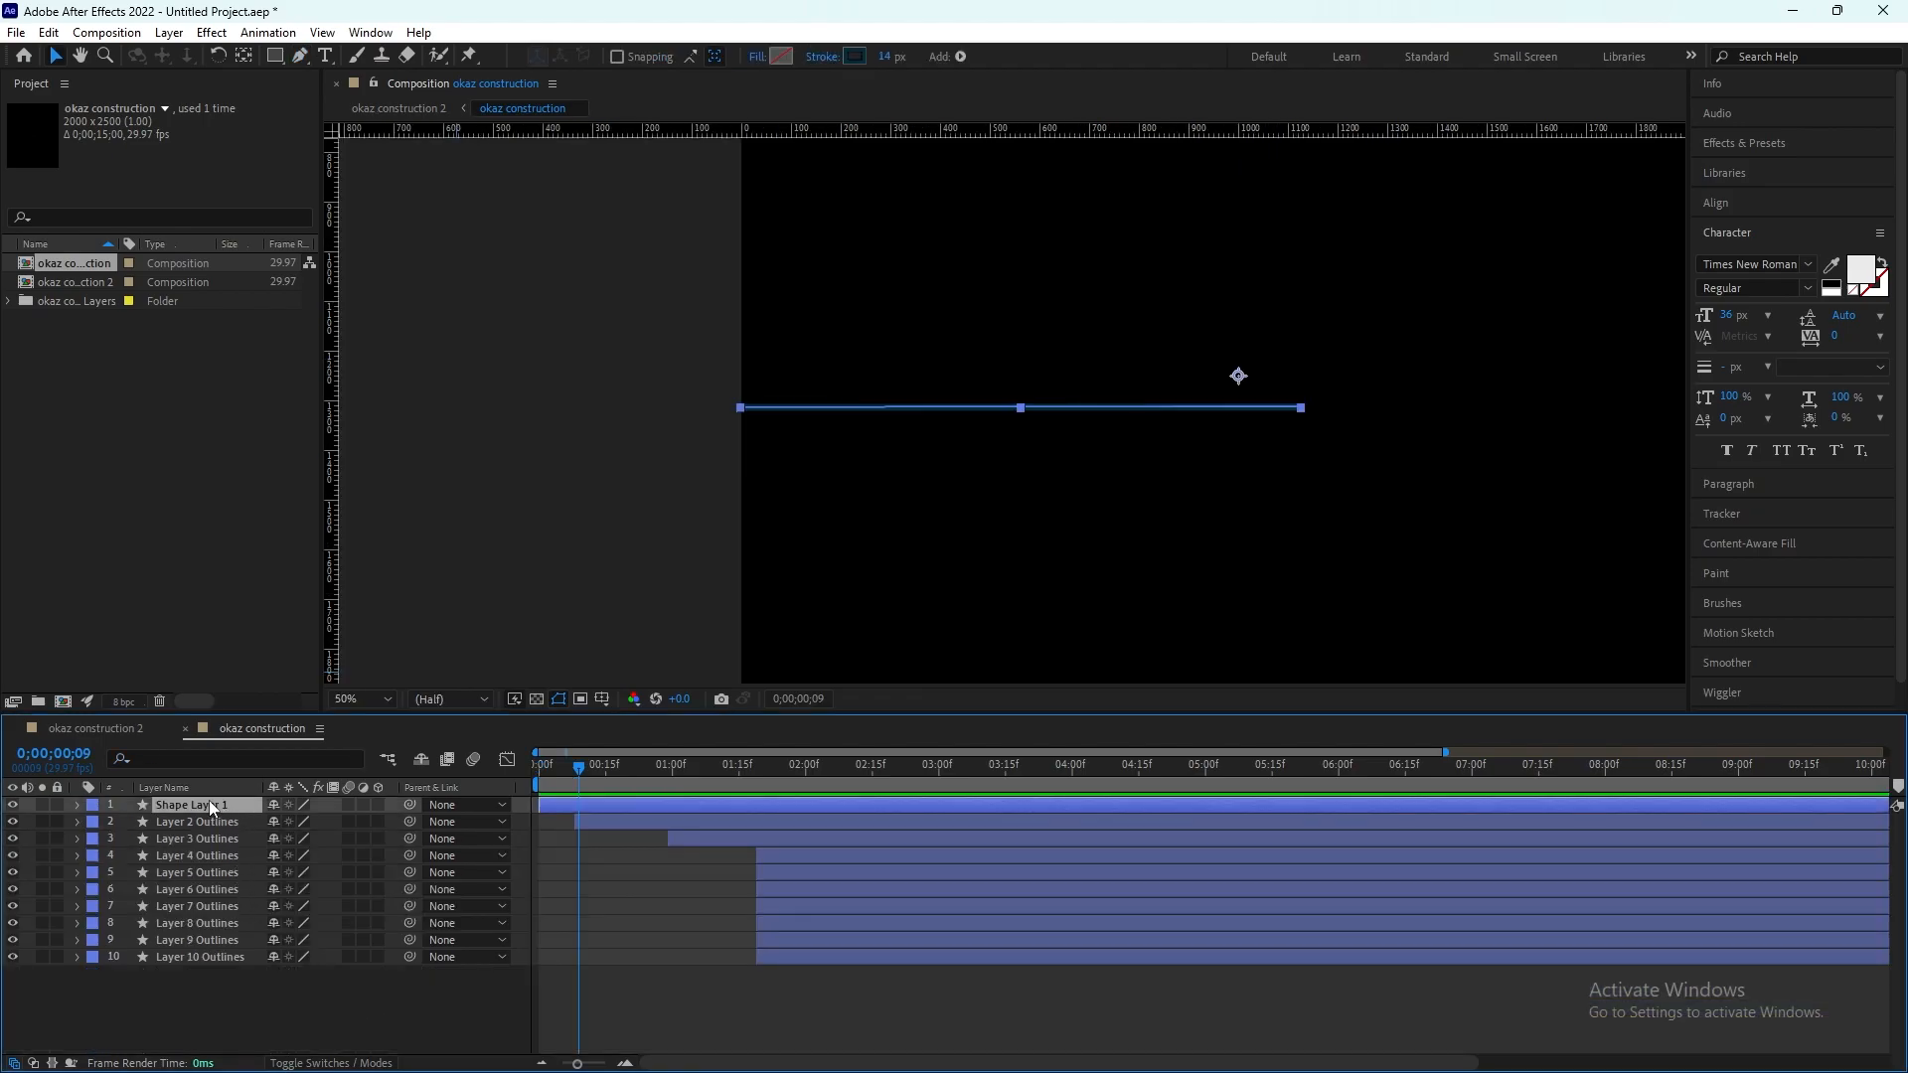
pyautogui.click(77, 805)
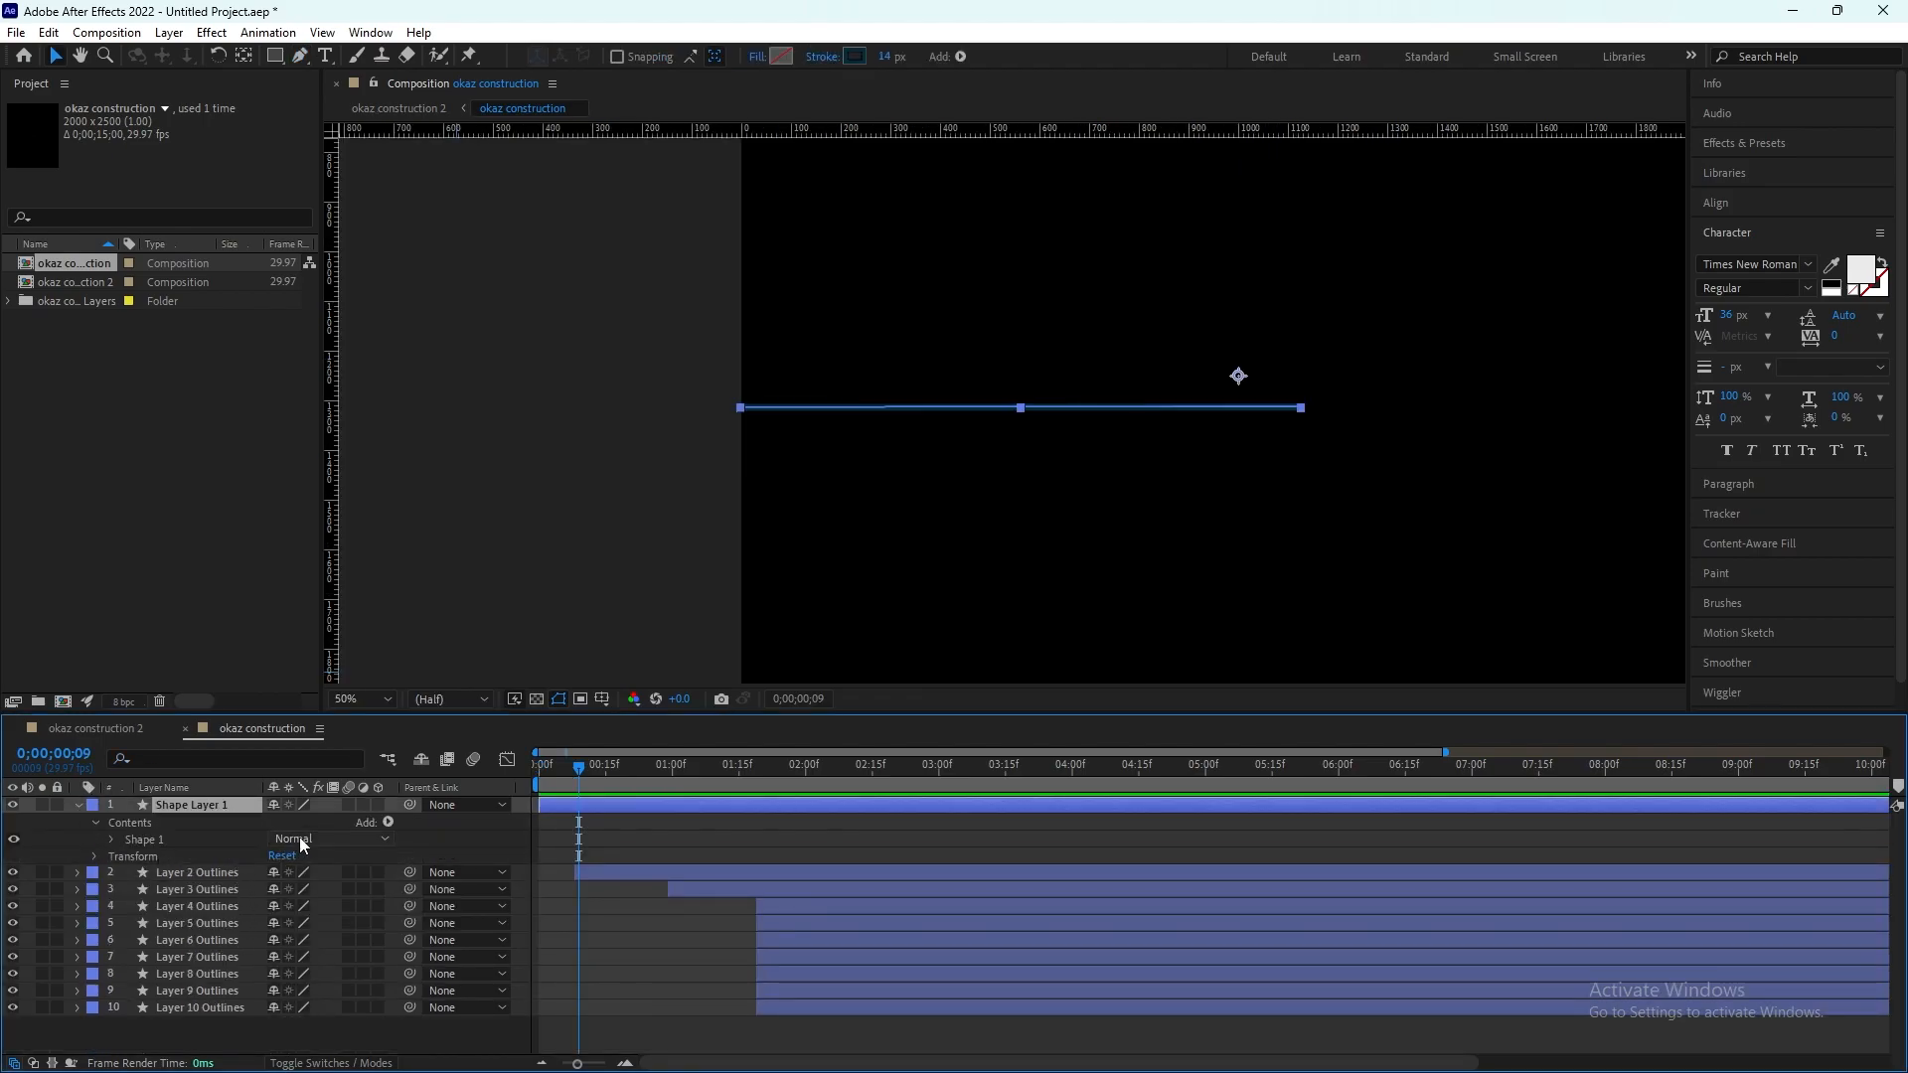
pyautogui.click(386, 824)
pyautogui.click(475, 714)
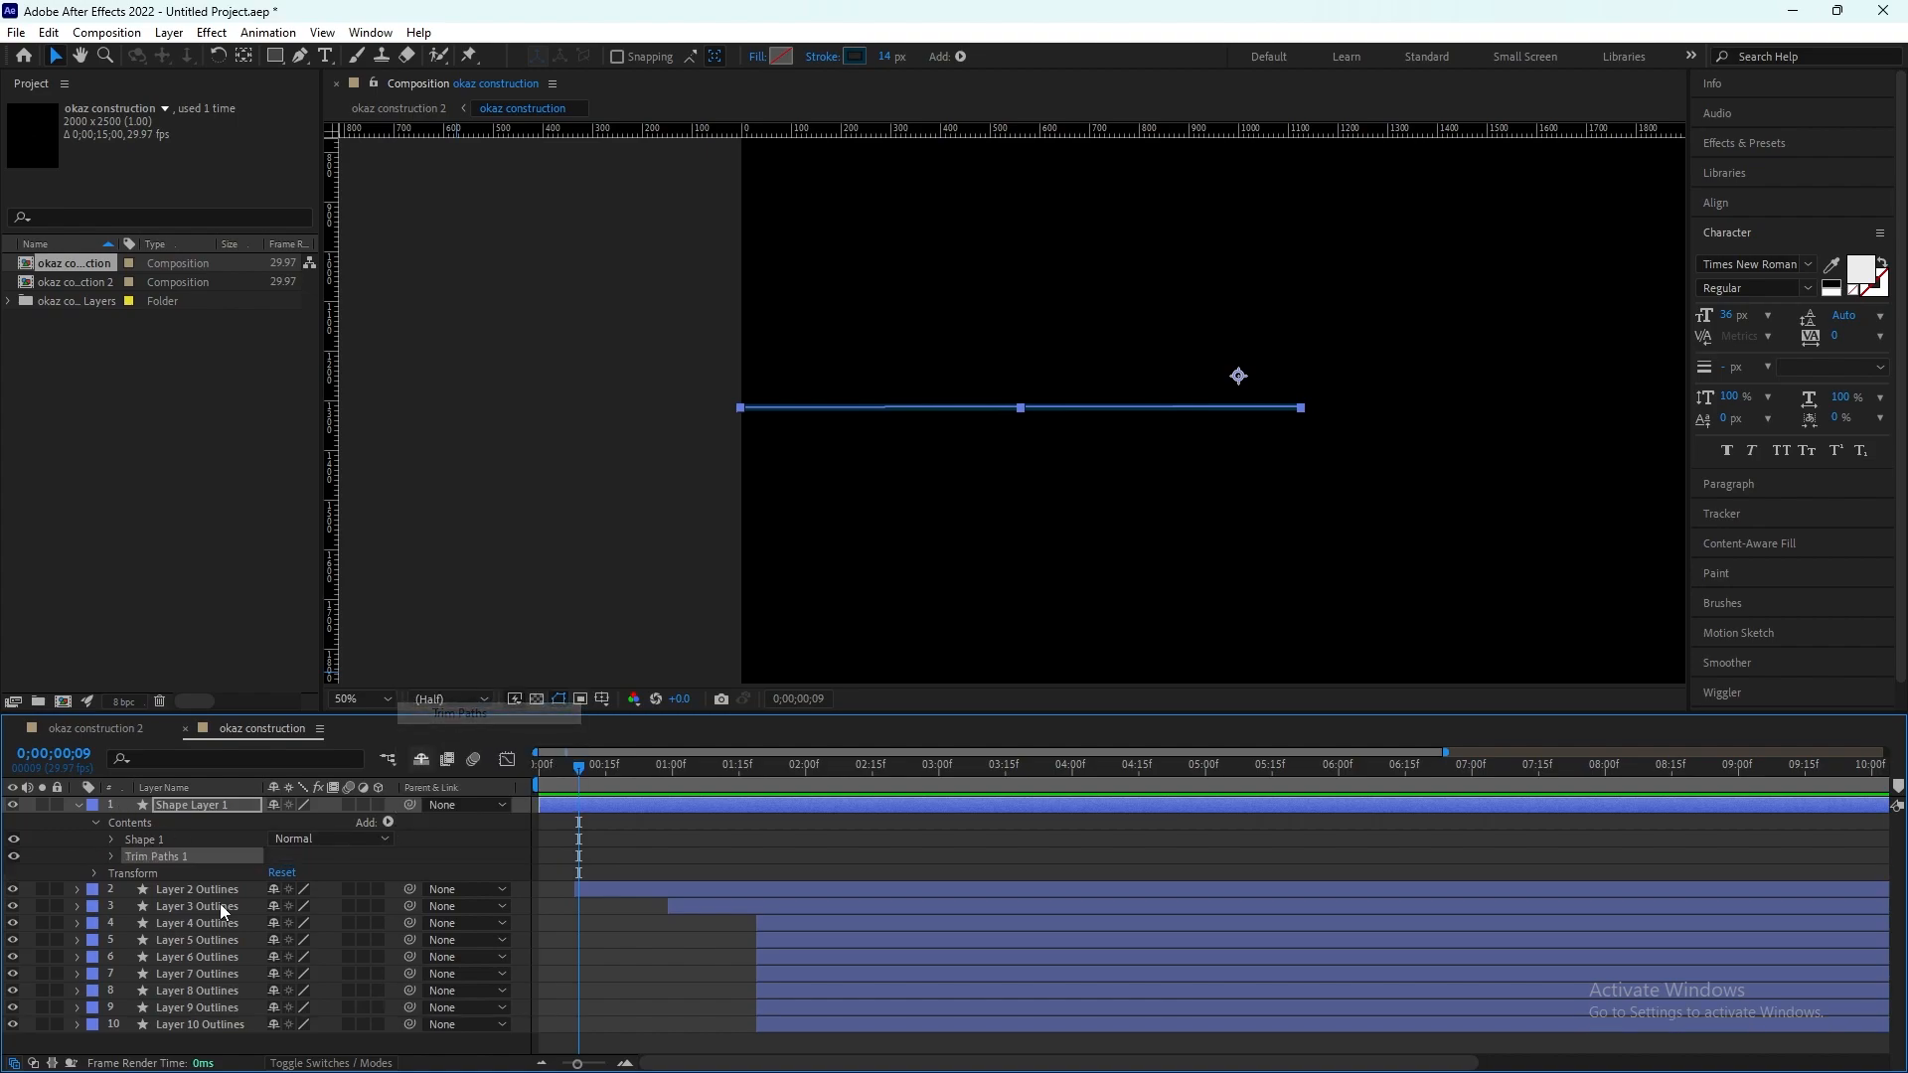
pyautogui.click(109, 856)
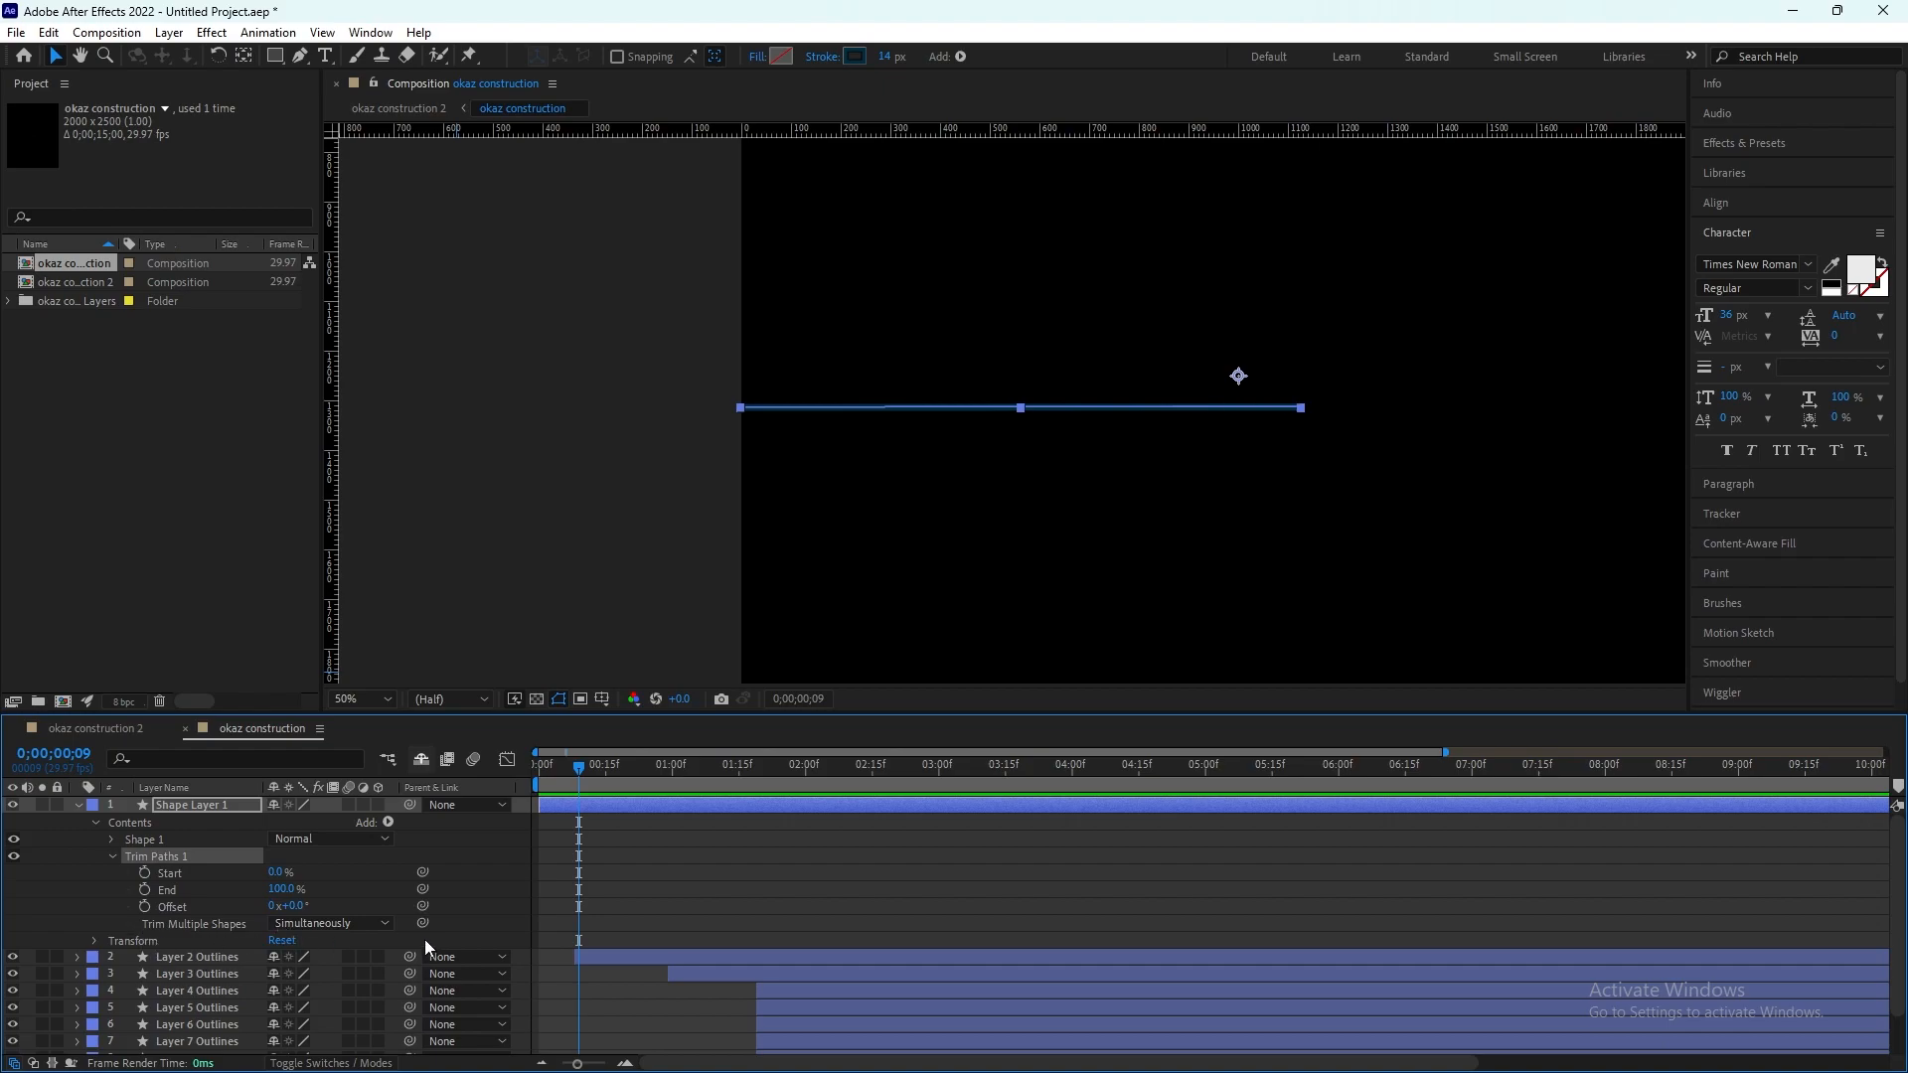
# Step: Add Start and End keyframes for Trim Paths 1 with Start at 100%, and move both keyframes to 0 s
pyautogui.click(147, 872)
pyautogui.click(145, 889)
pyautogui.click(272, 873)
pyautogui.press('Return')
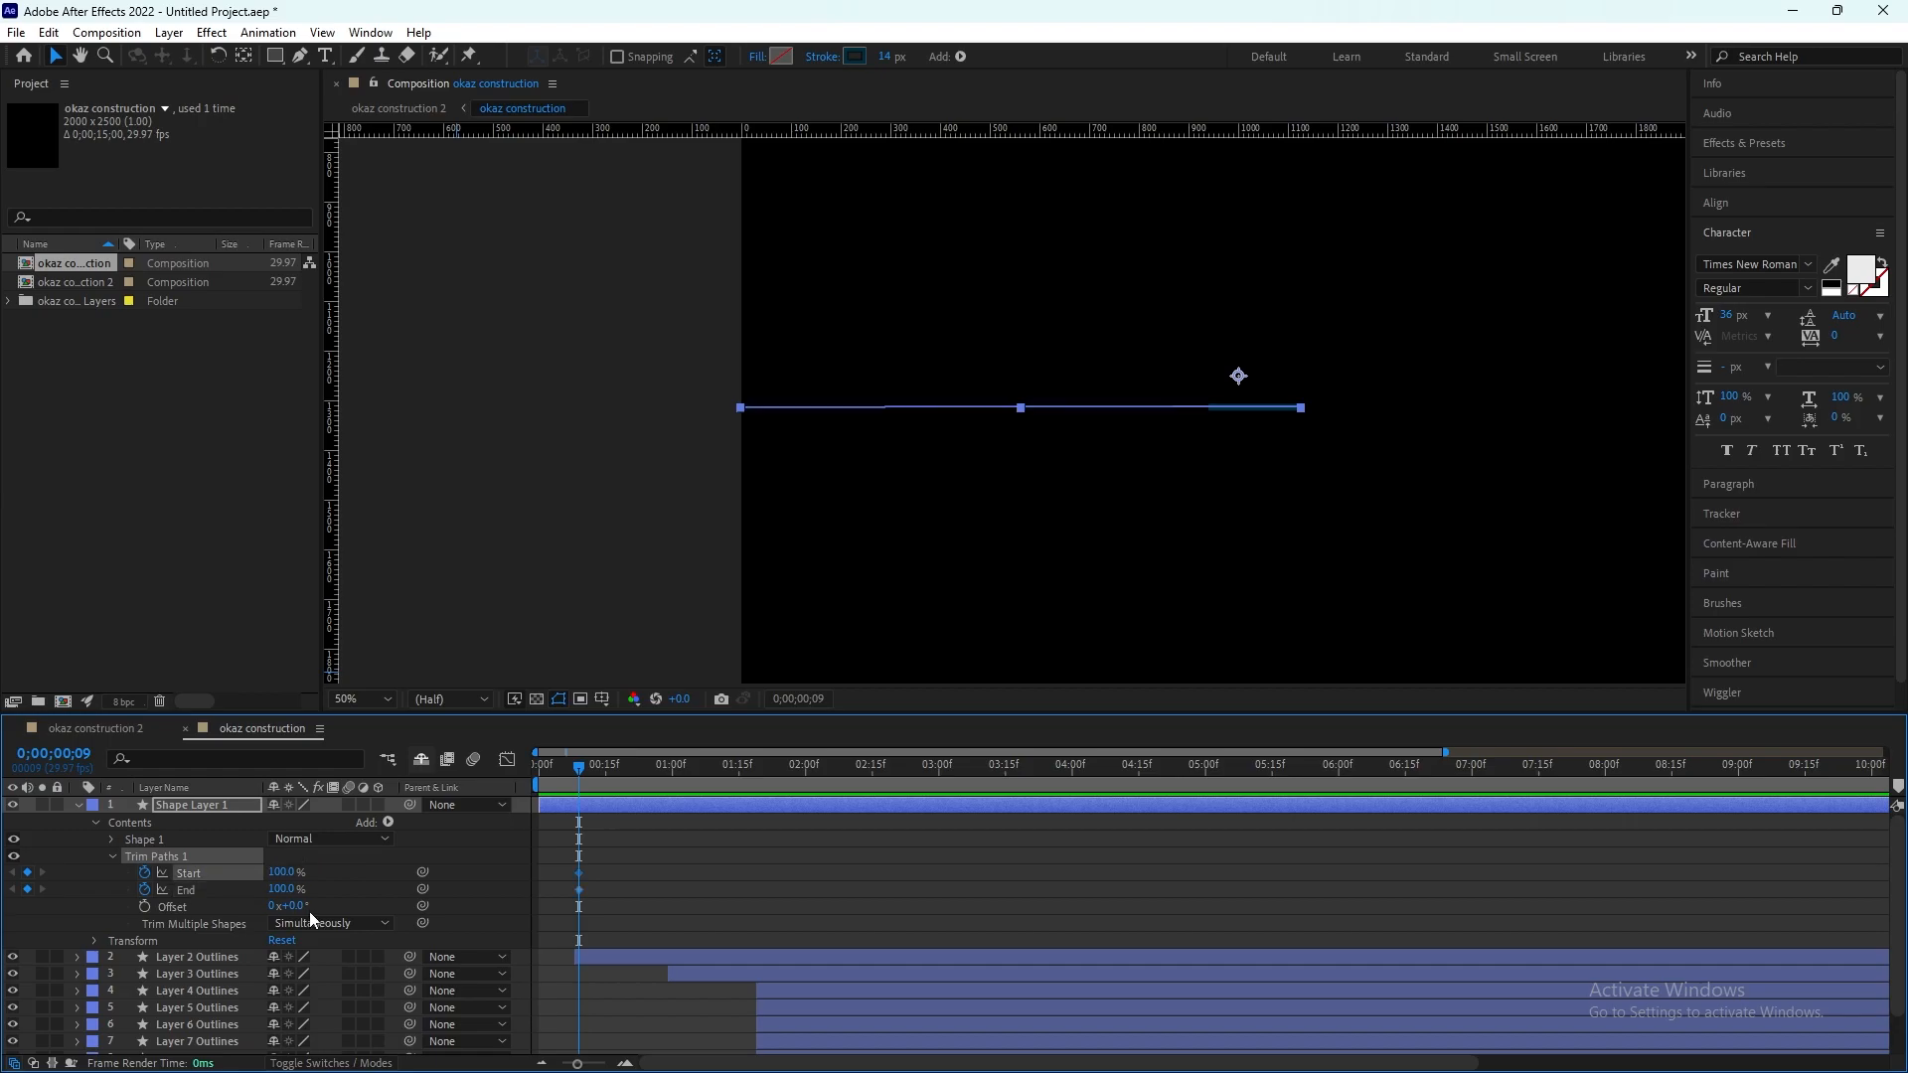
pyautogui.press('Delete')
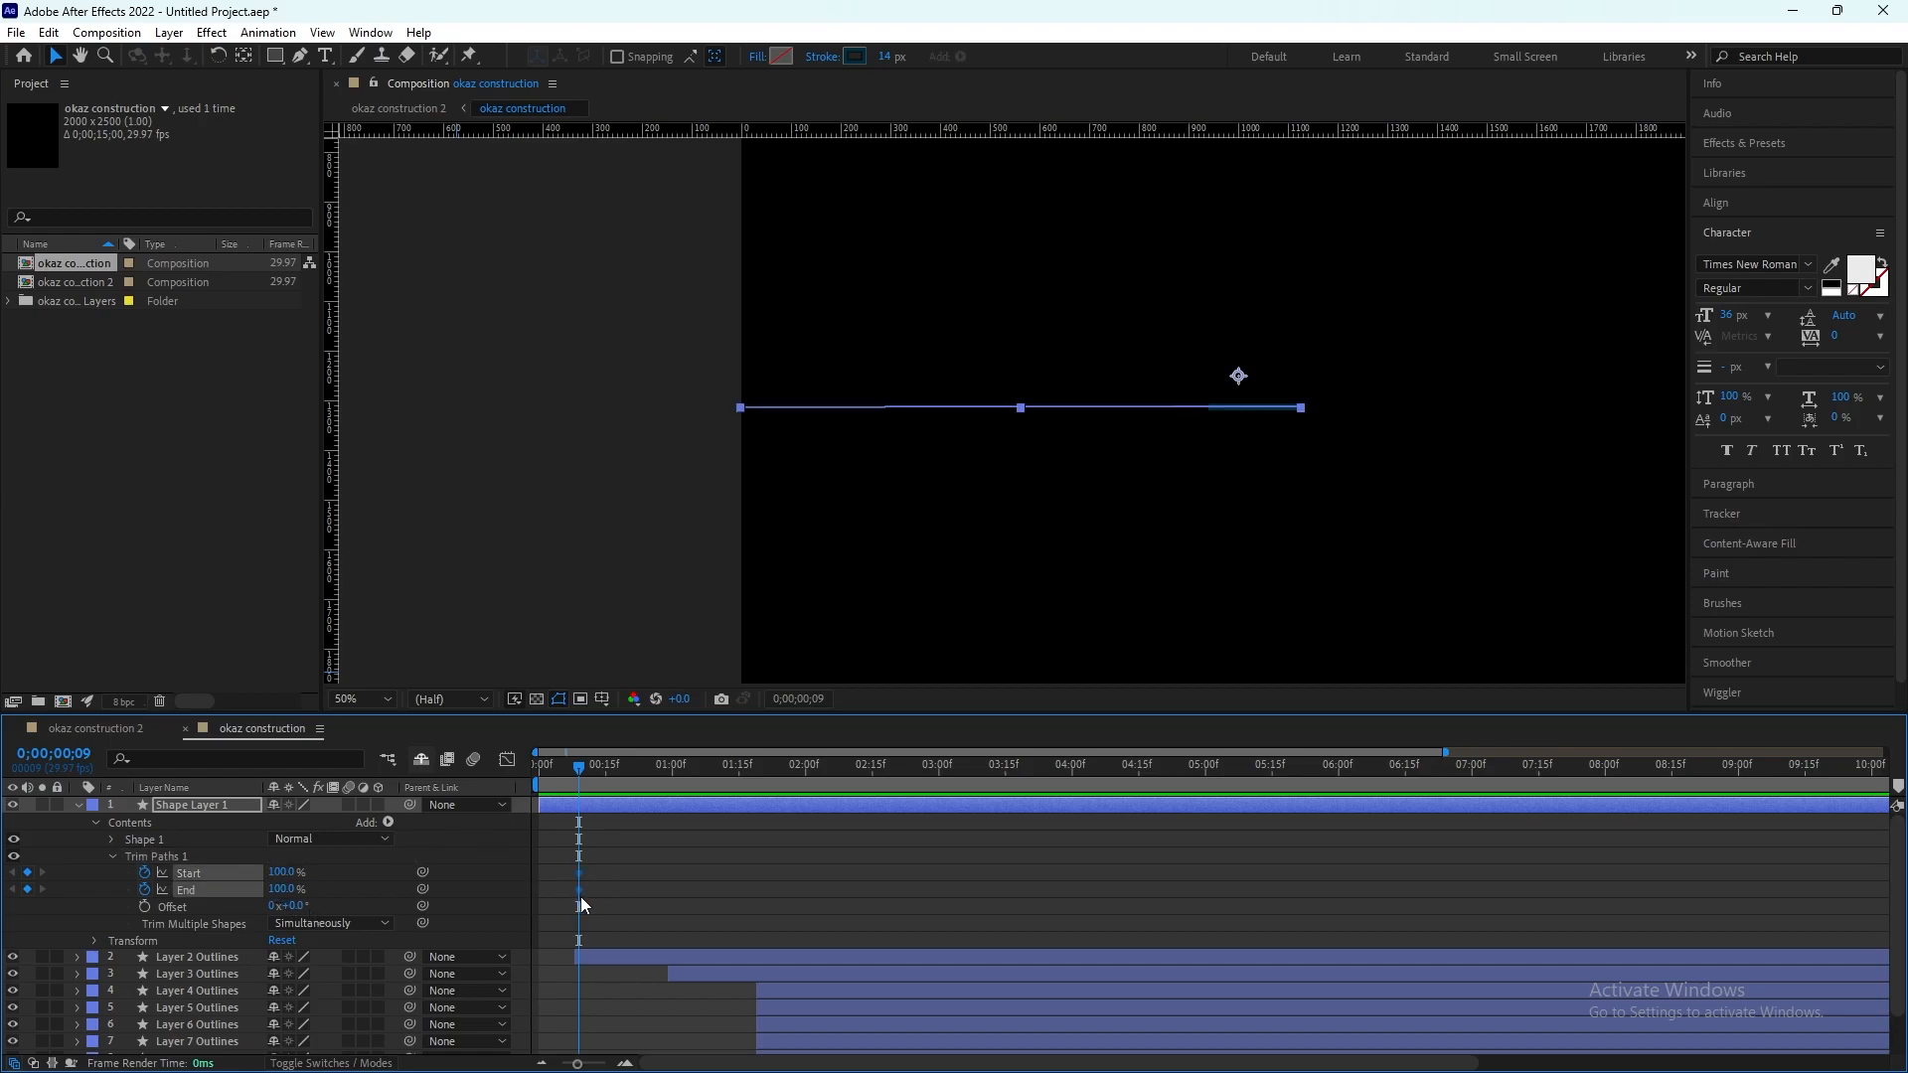
pyautogui.moveTo(527, 885); pyautogui.dragTo(538, 890)
# Step: At frame 5, set the Start value of Trim Paths 1 to 0%
pyautogui.moveTo(579, 766); pyautogui.dragTo(562, 772)
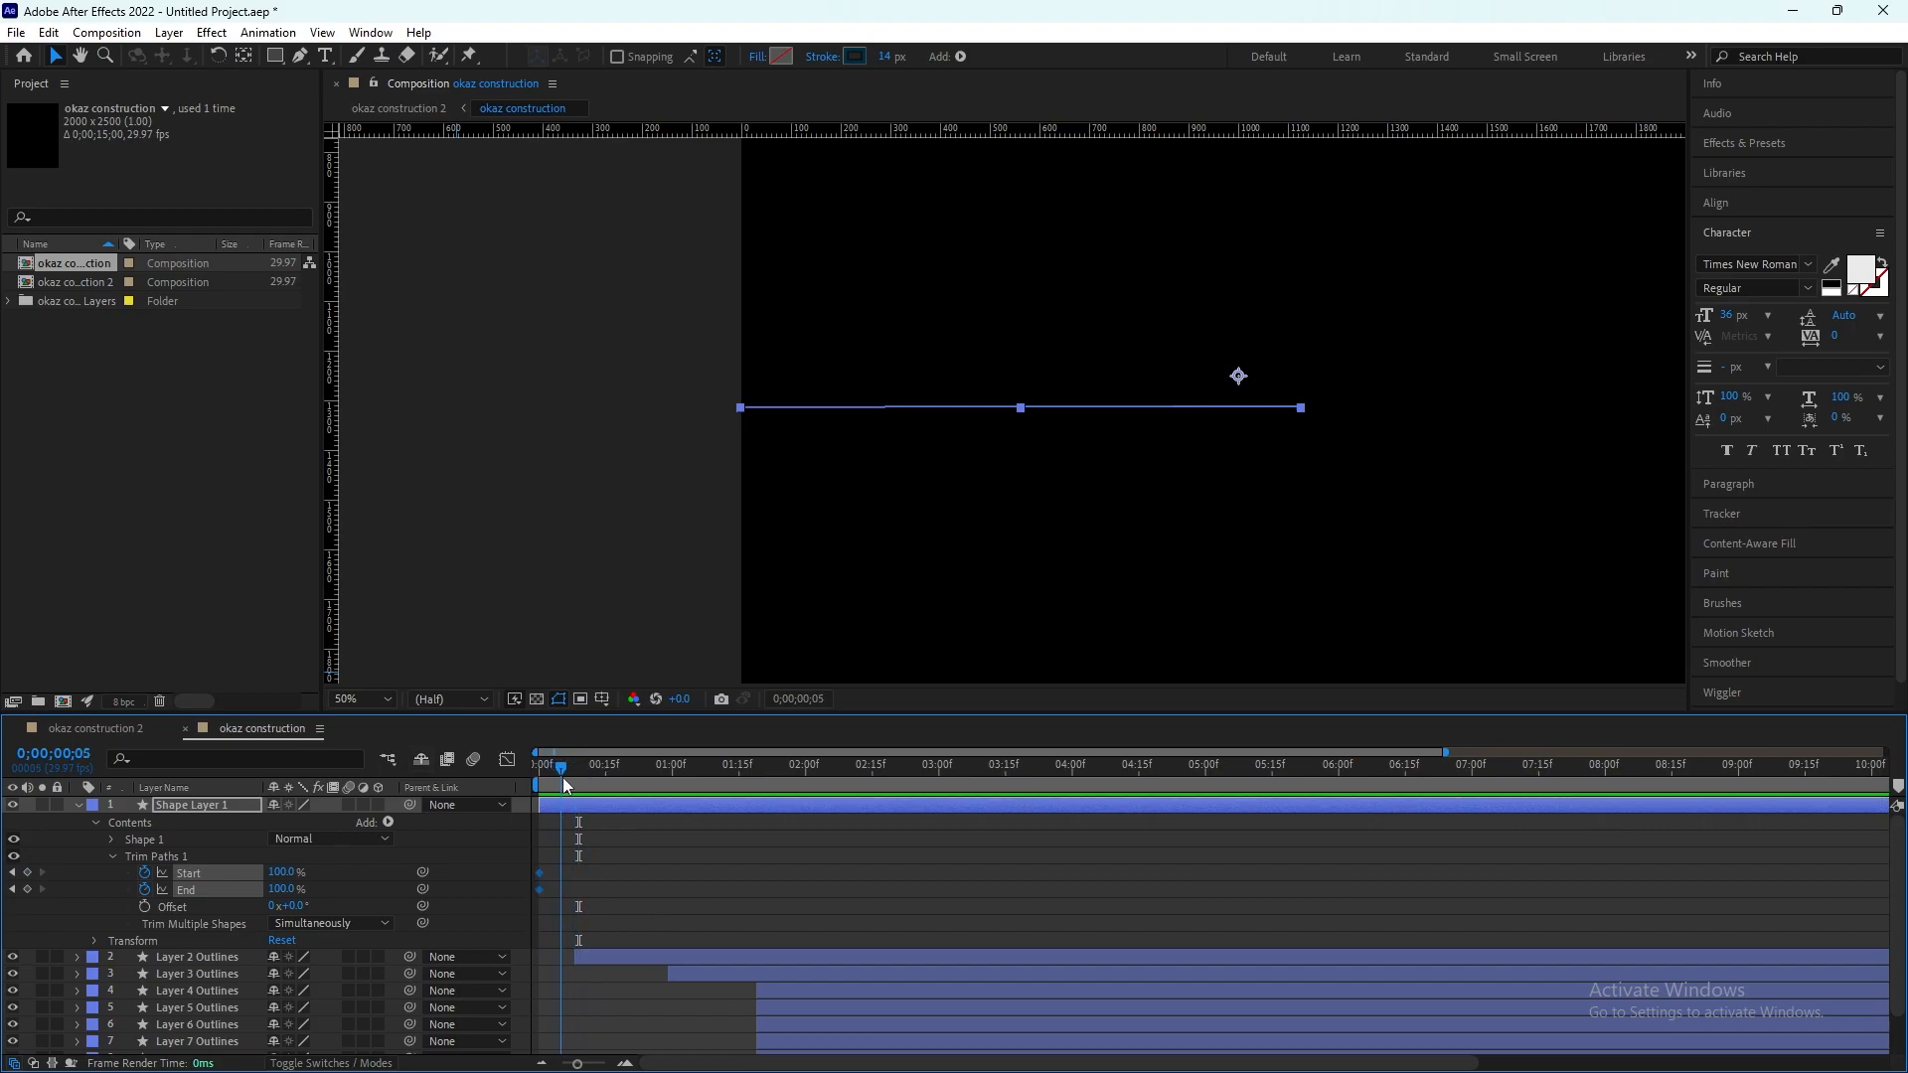
pyautogui.click(282, 872)
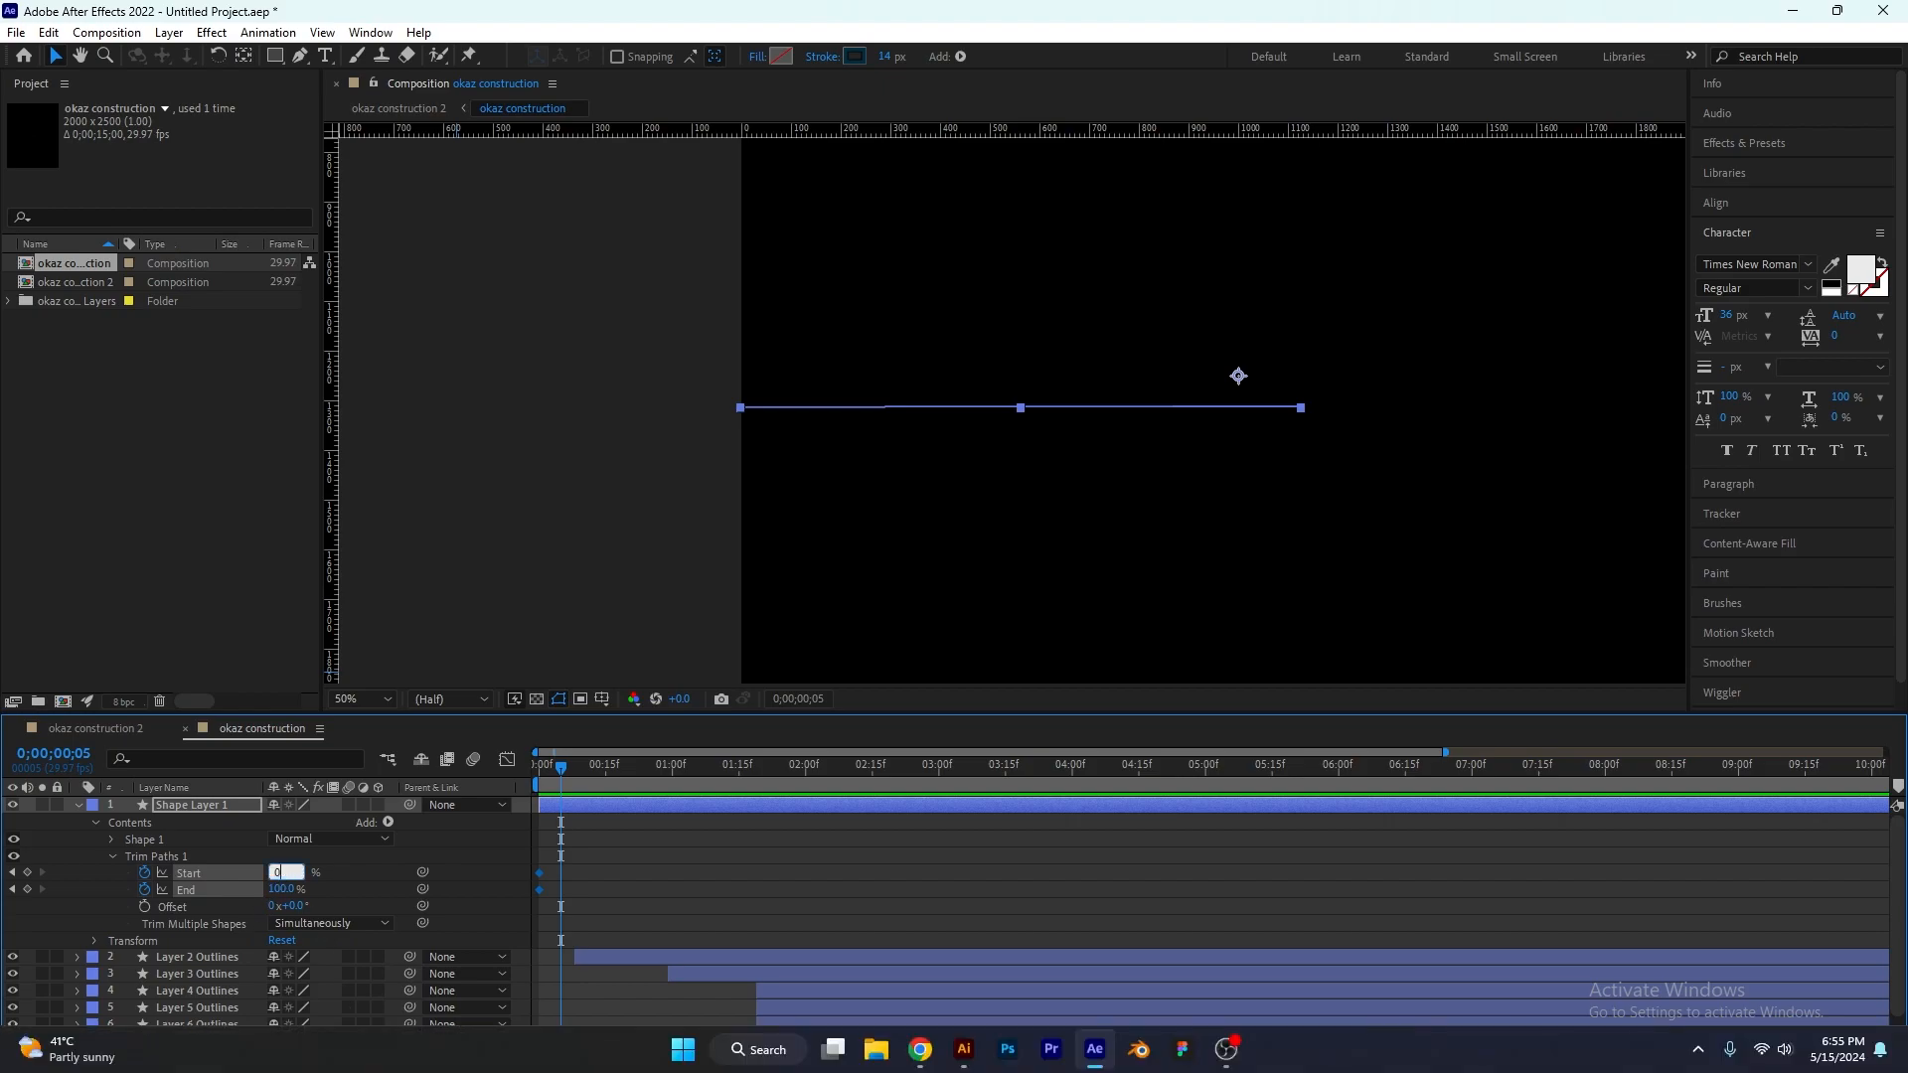
pyautogui.press('Return')
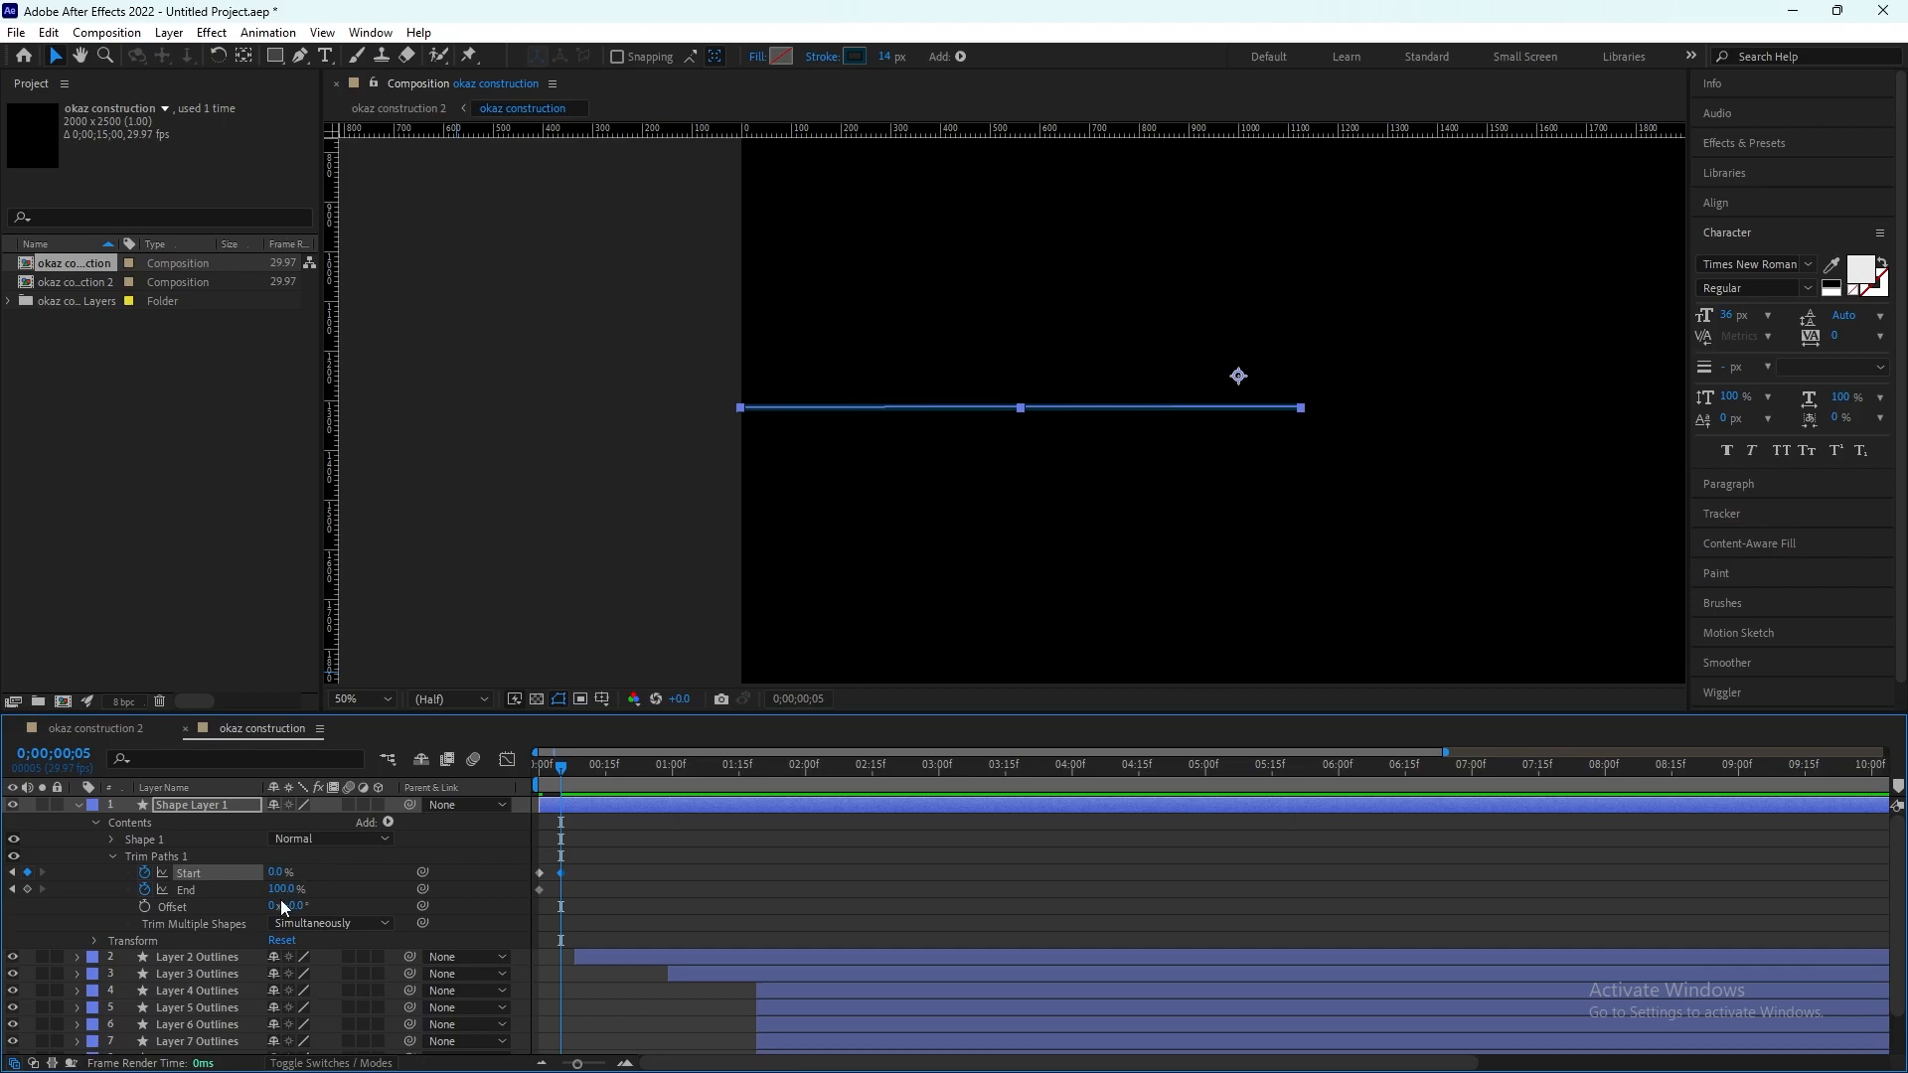
# Step: Add an End keyframe at frame 5 for Trim Paths 1, and set End to 0% at frame 7
pyautogui.click(28, 889)
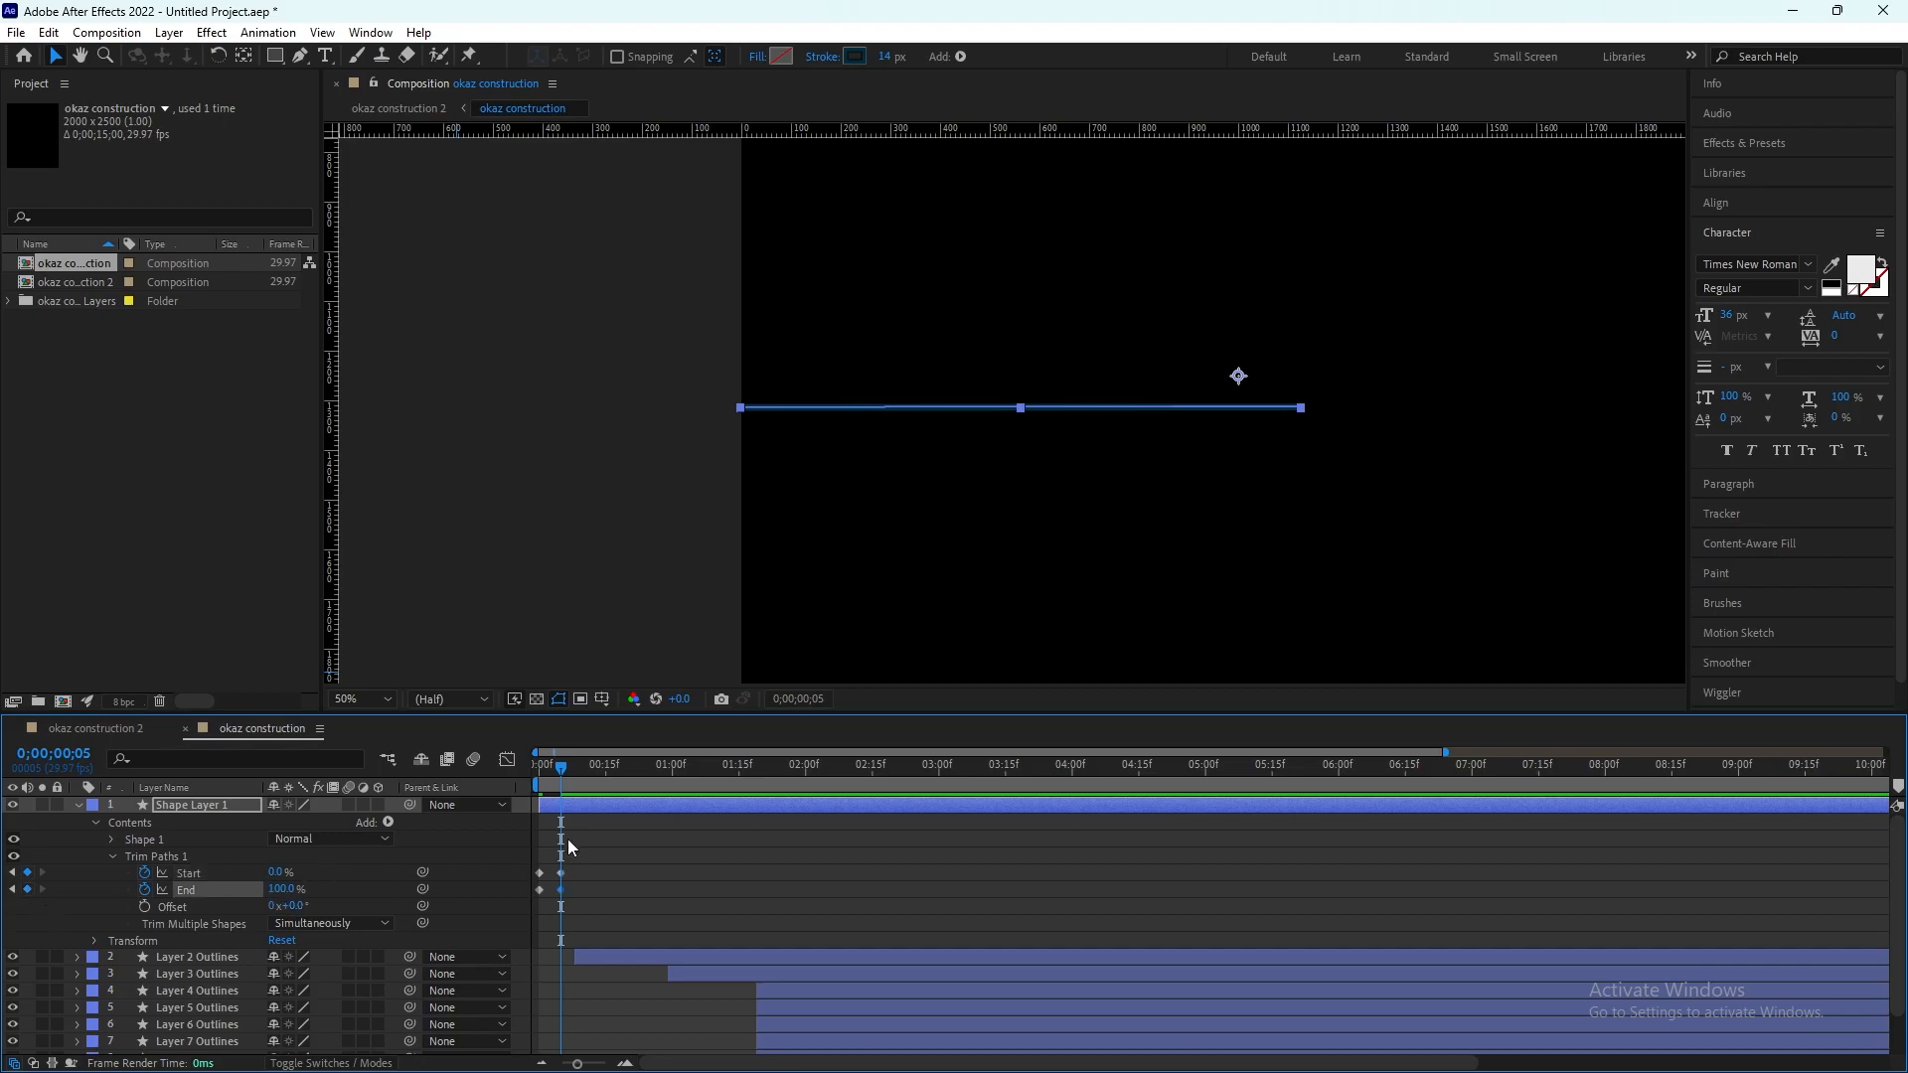
pyautogui.moveTo(563, 770); pyautogui.dragTo(567, 779)
pyautogui.press('pagedown')
pyautogui.press('pagedown')
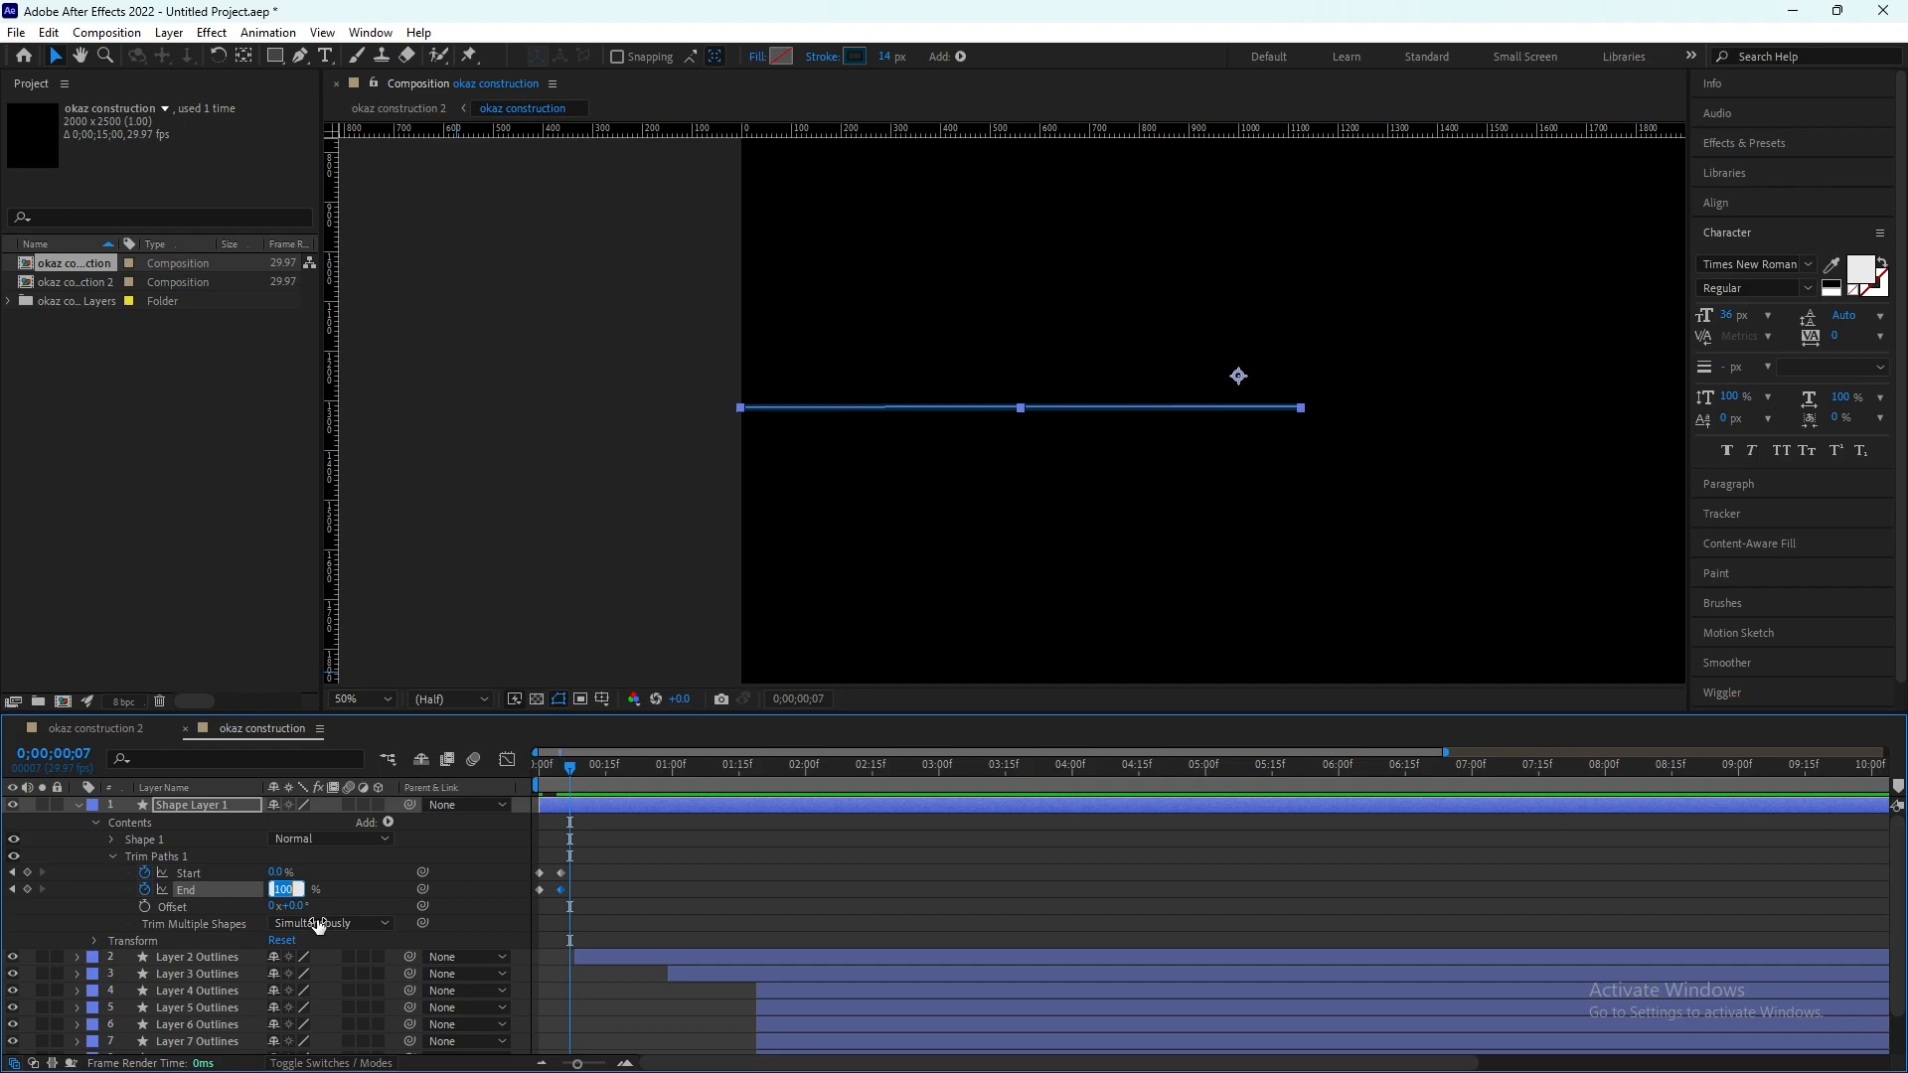
pyautogui.write('50')
pyautogui.press('Return')
# Step: Preview the line's sweep from the start and apply Easy Ease to all the Trim Paths Start and End keyframes
pyautogui.press('pageup')
pyautogui.moveTo(507, 747); pyautogui.dragTo(490, 751)
pyautogui.press('space')
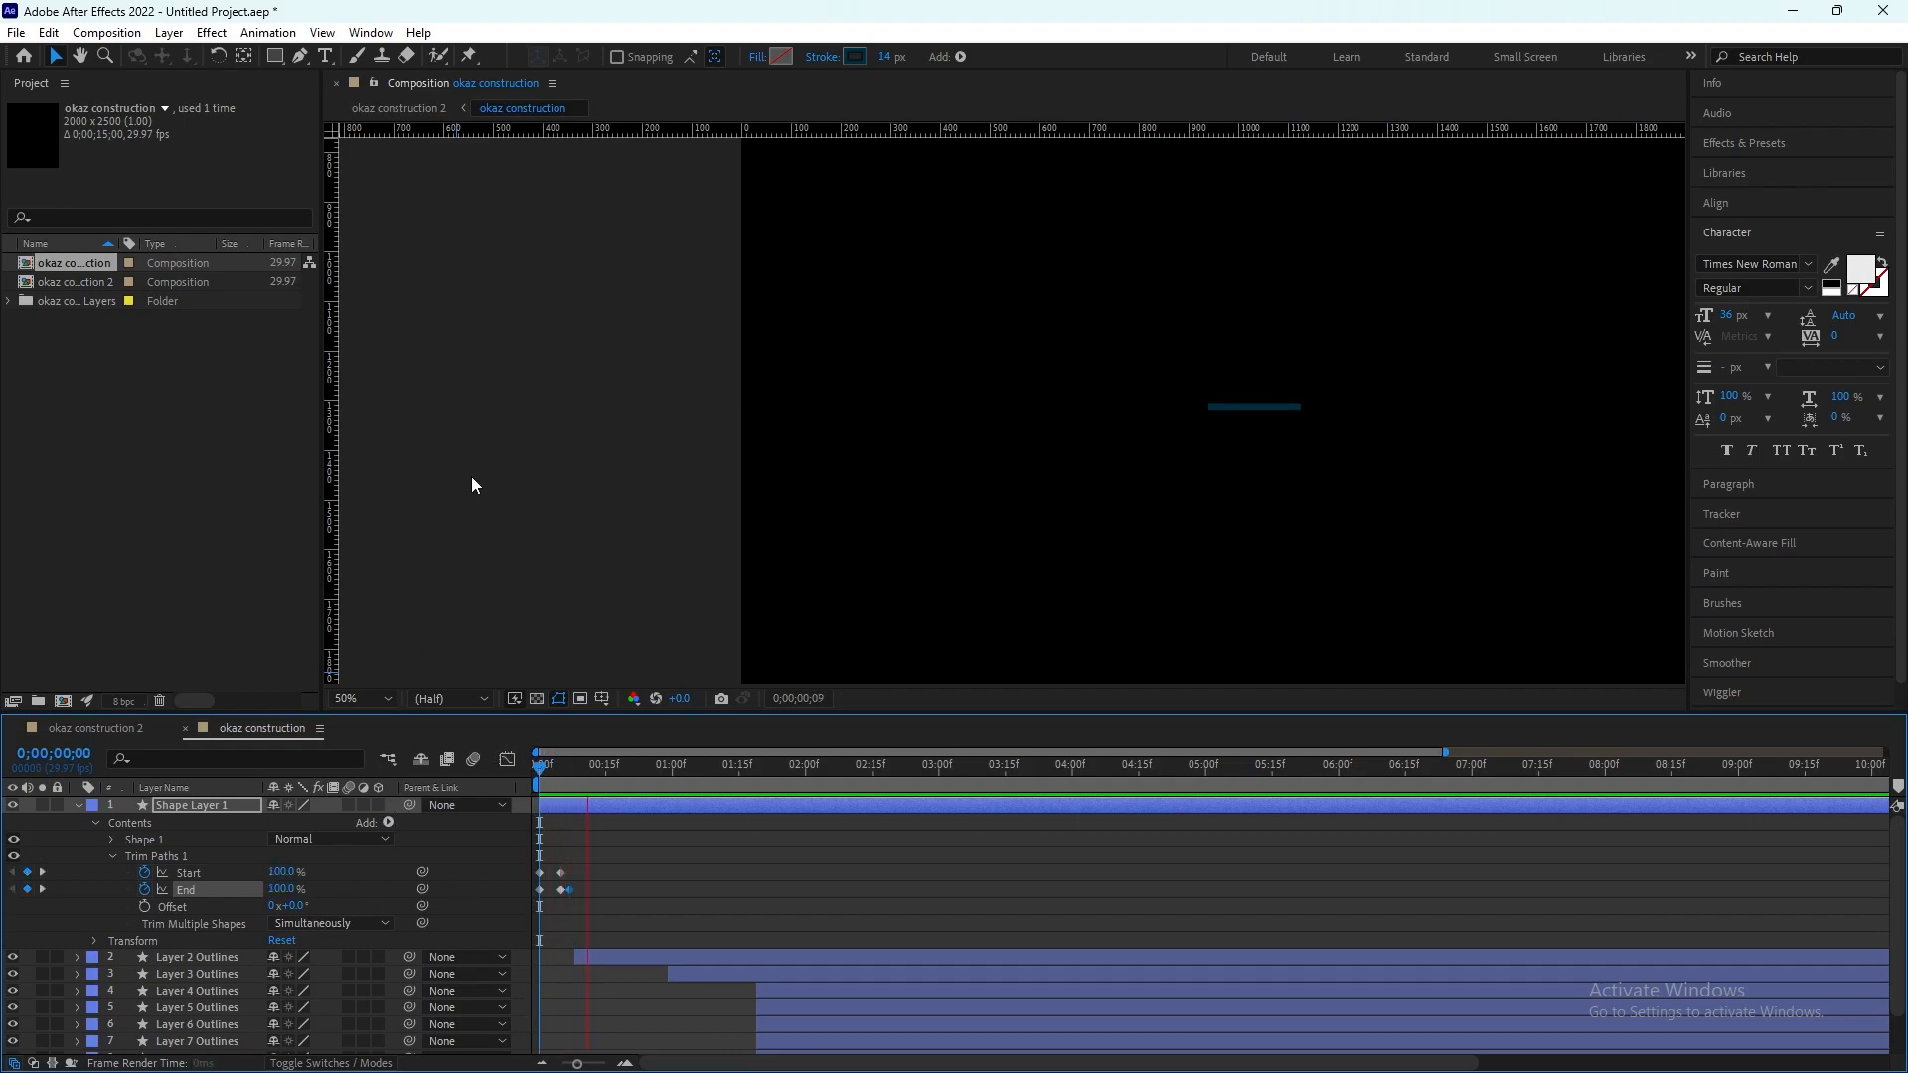
pyautogui.press('space')
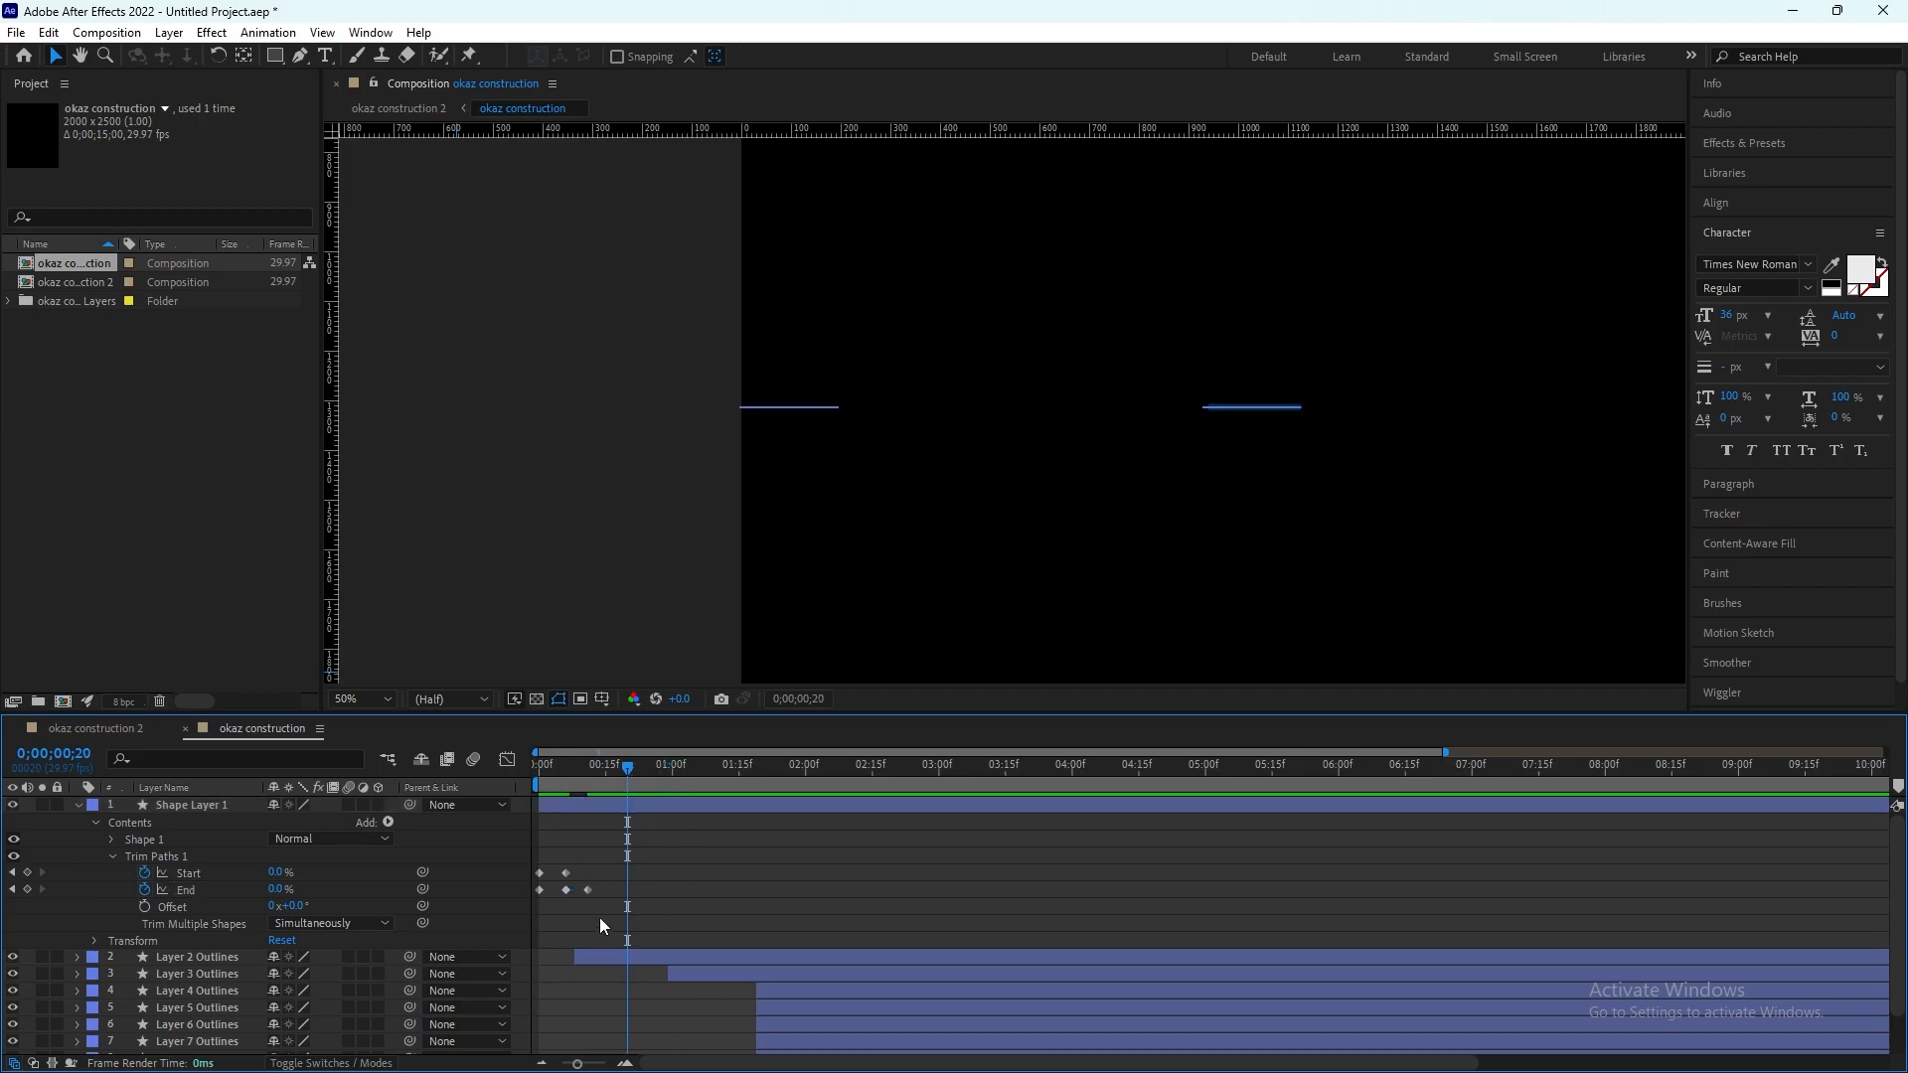
pyautogui.moveTo(600, 913); pyautogui.dragTo(535, 867)
pyautogui.rightClick(563, 890)
pyautogui.moveTo(707, 888)
pyautogui.click(860, 750)
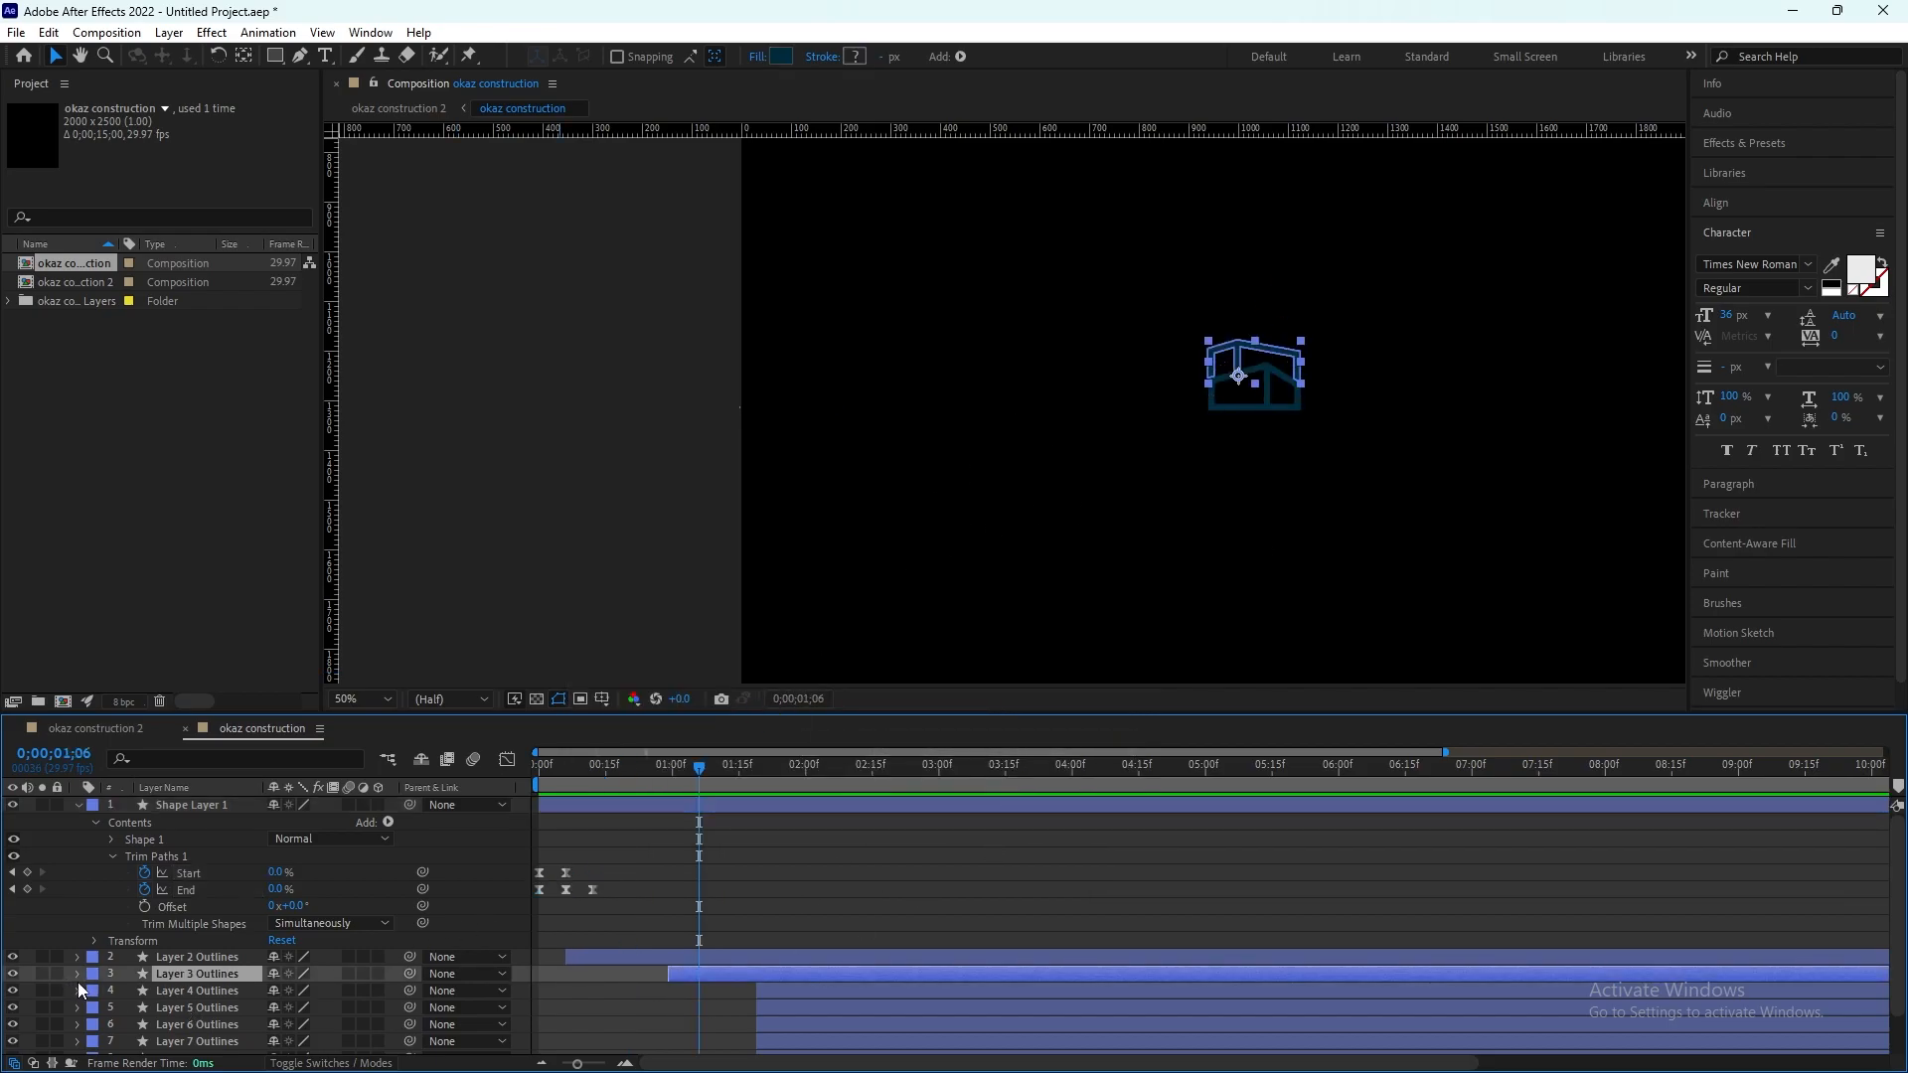
# Step: Go to 0;00;00;29, expand Layer 3 Outlines and filter the timeline properties by "path"
pyautogui.click(593, 753)
pyautogui.moveTo(592, 749); pyautogui.dragTo(665, 773)
pyautogui.click(78, 974)
pyautogui.scroll(-3, 807, 916)
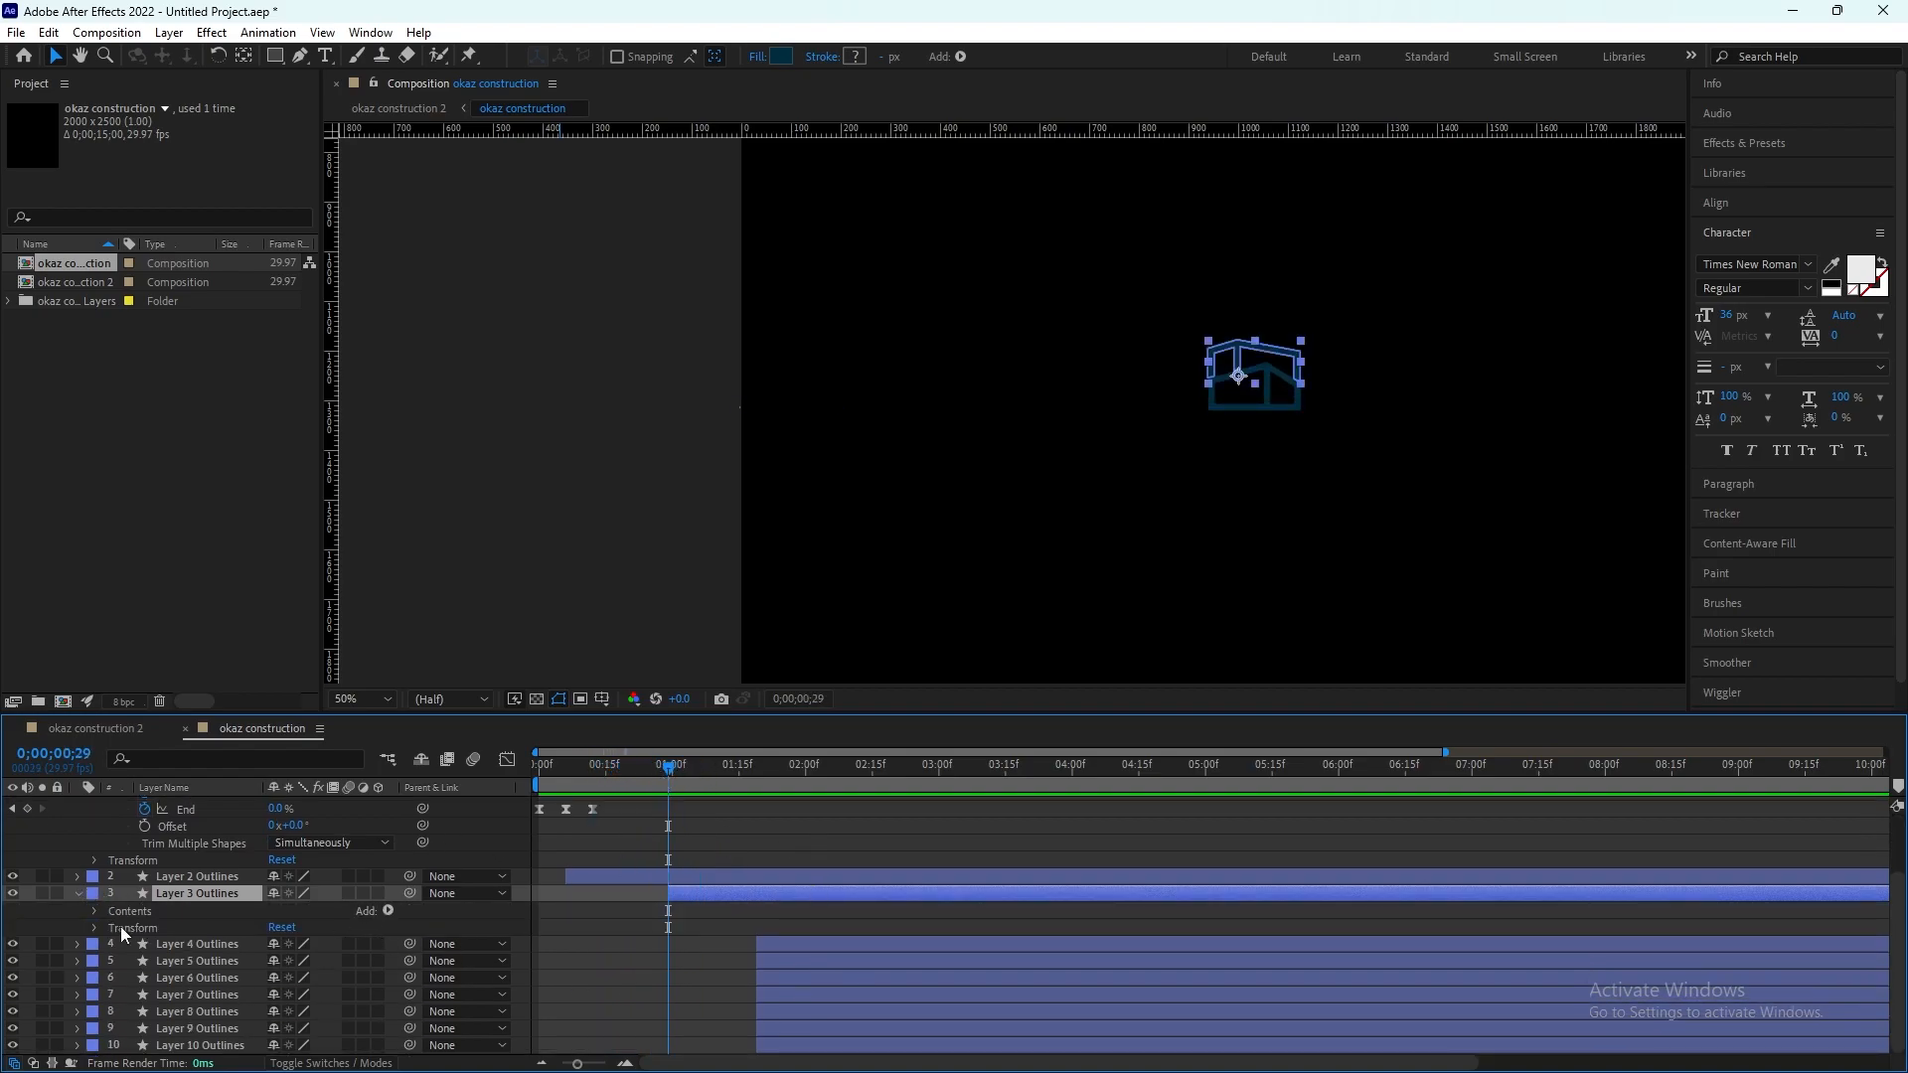
pyautogui.hotkey('ctrl', 'f')
pyautogui.write('ppa')
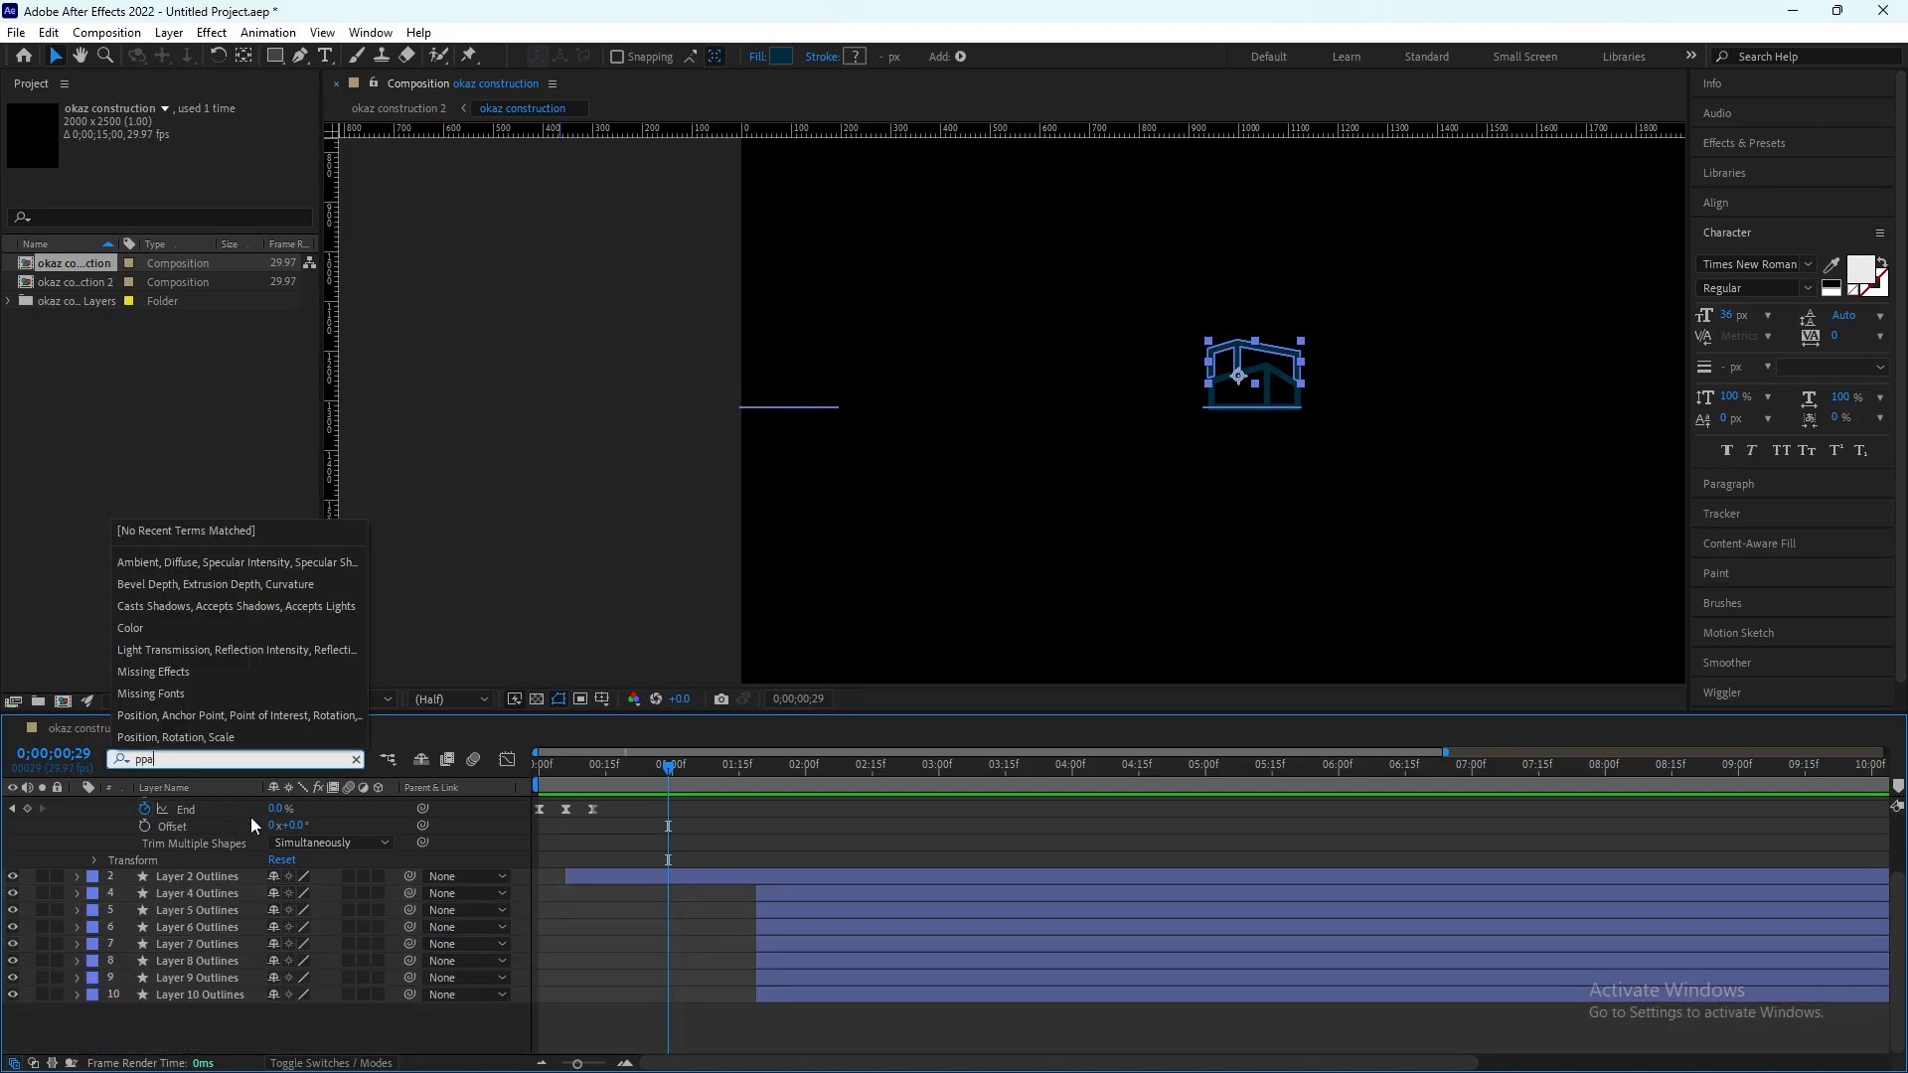
pyautogui.press('BackSpace')
pyautogui.press('BackSpace')
pyautogui.write('ath')
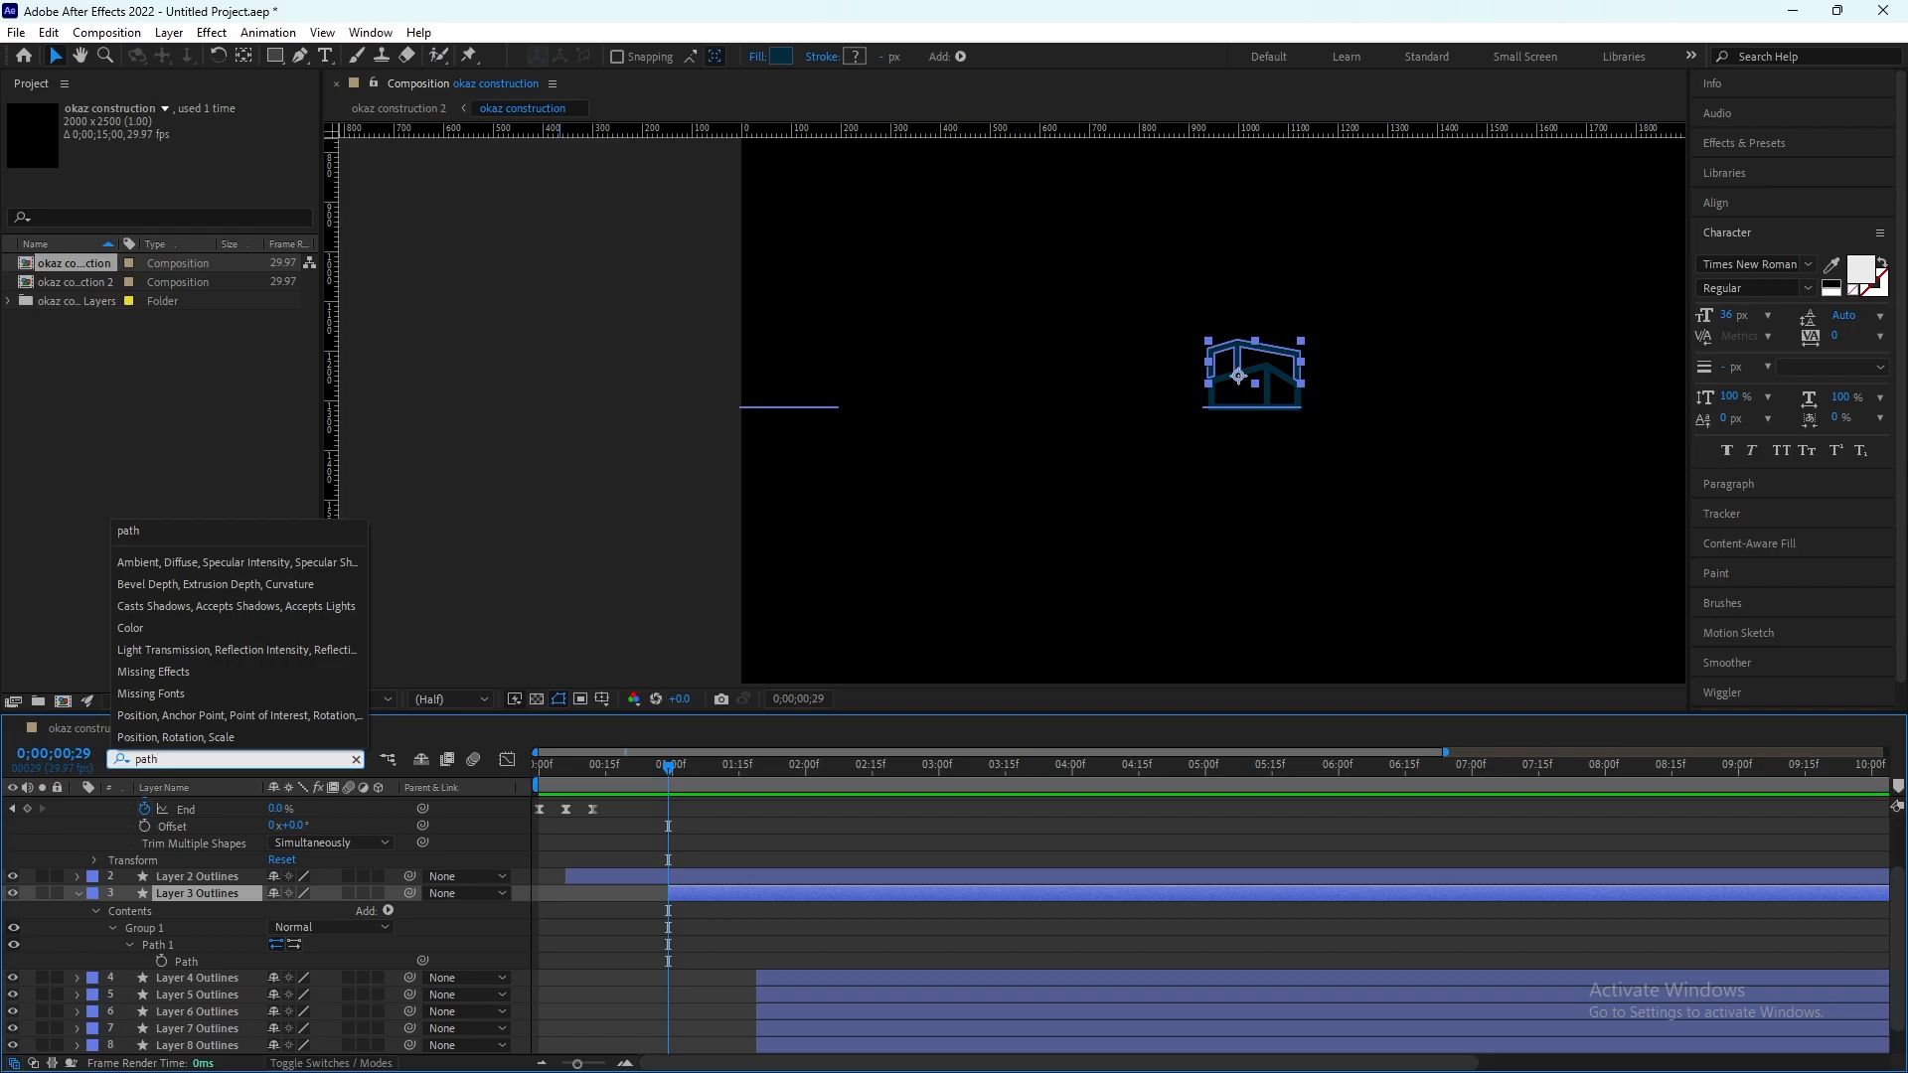
pyautogui.press('Return')
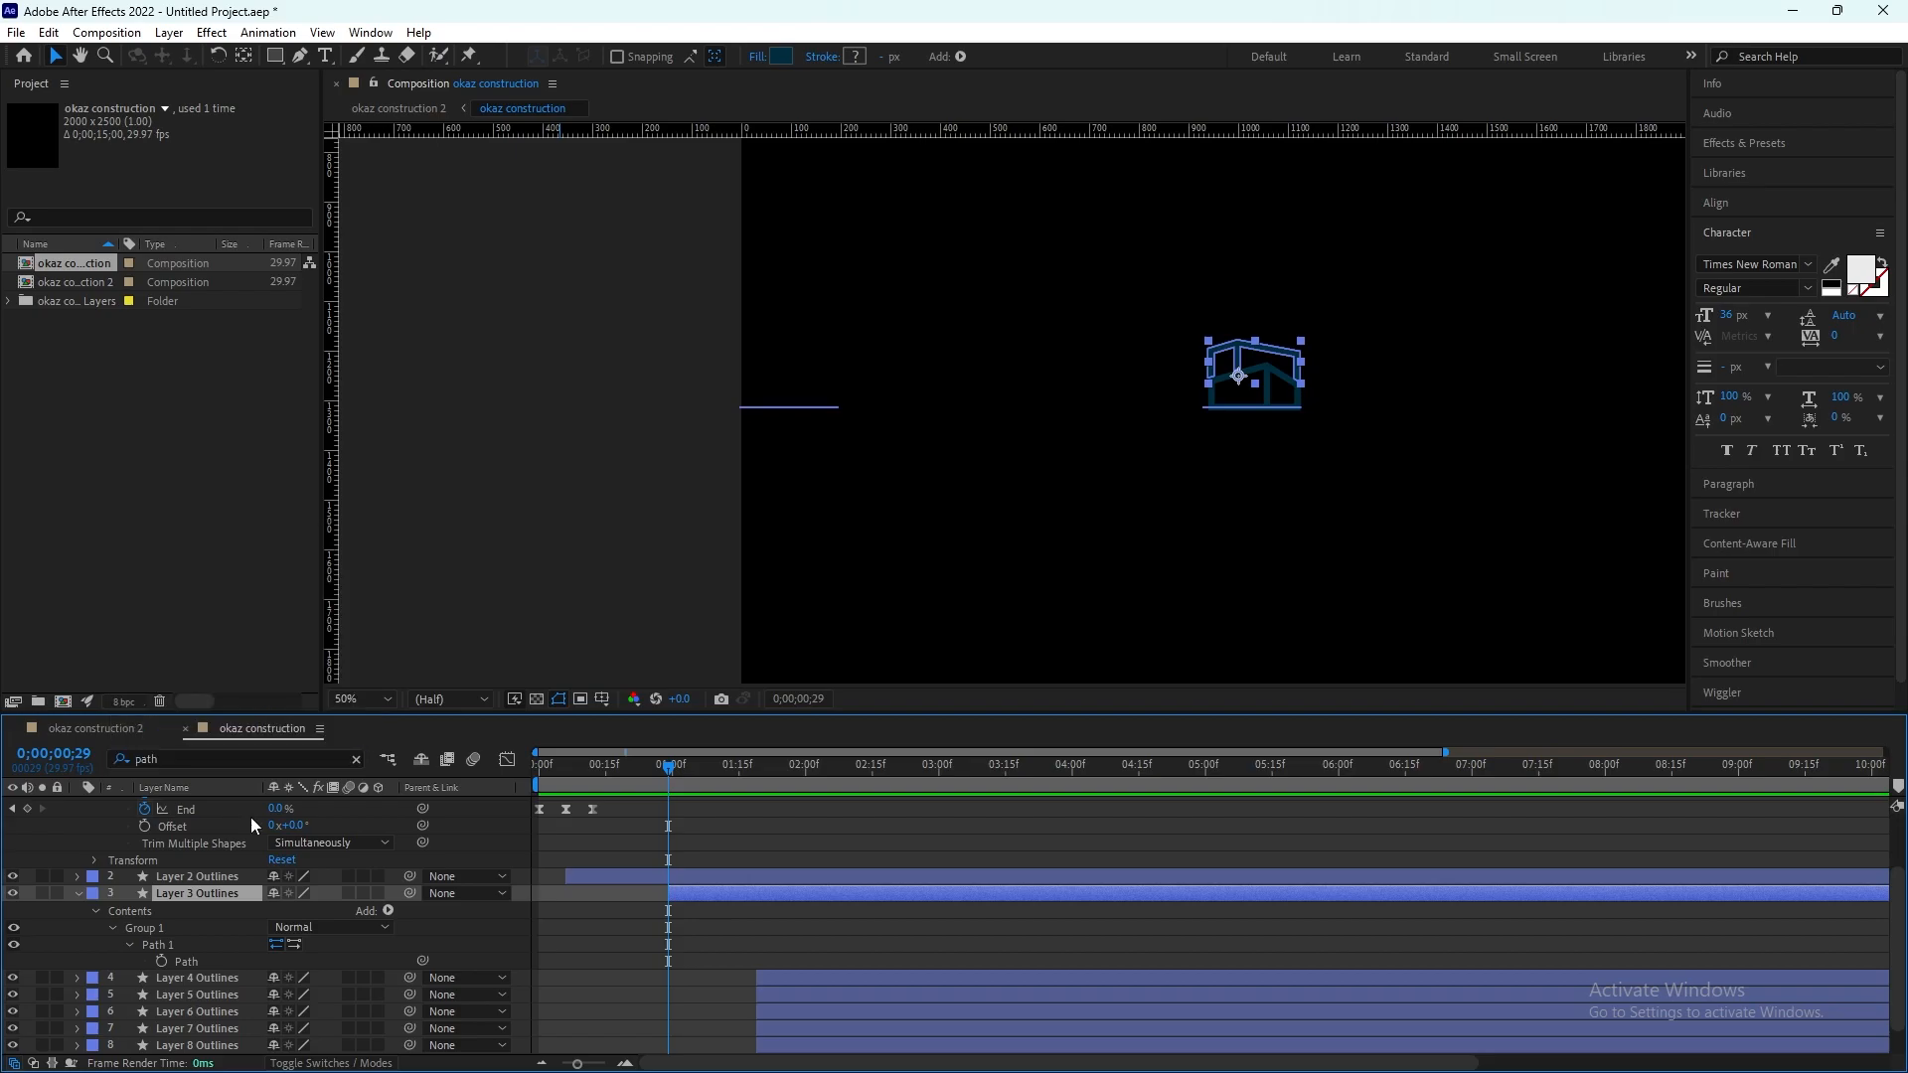
# Step: Turn on Path keyframing for Layer 3 Outlines at 0;00;00;29 and shift that keyframe a few frames later
pyautogui.click(191, 944)
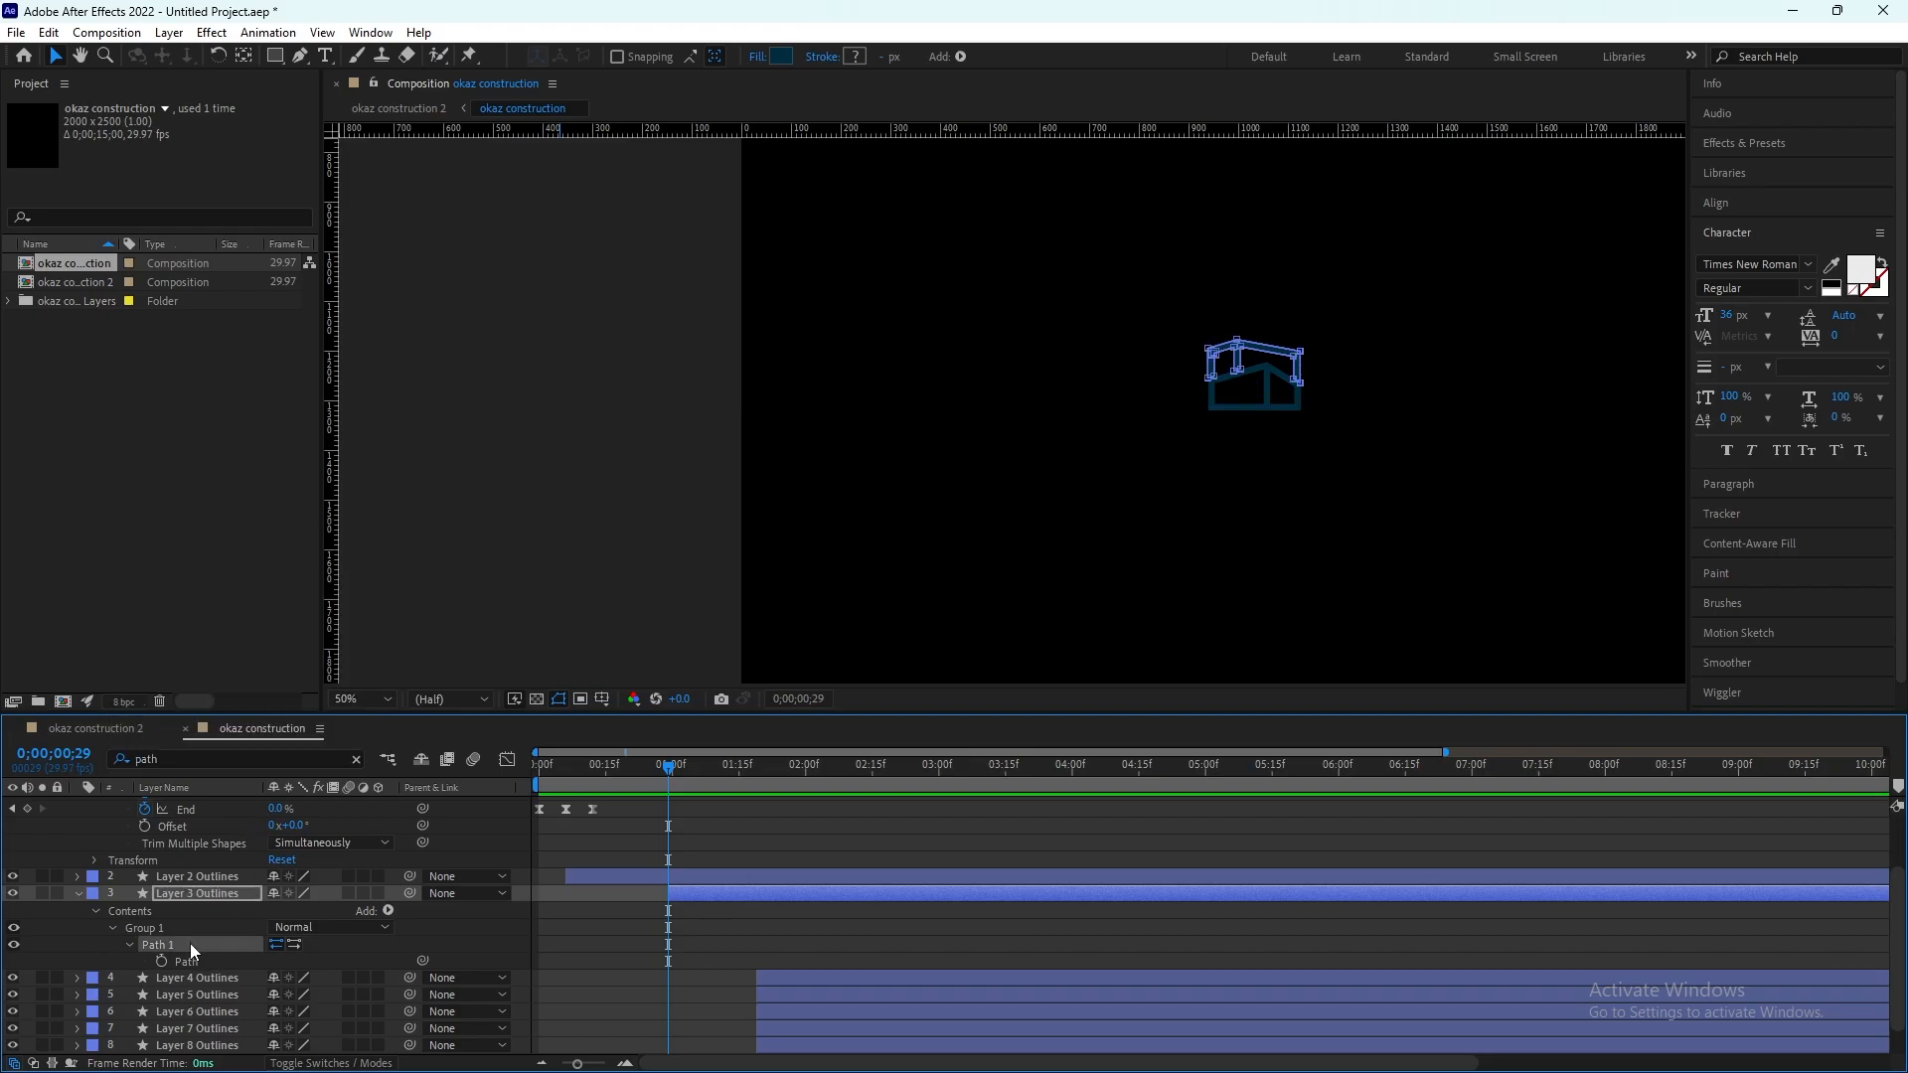
pyautogui.click(163, 962)
pyautogui.moveTo(668, 965); pyautogui.dragTo(694, 970)
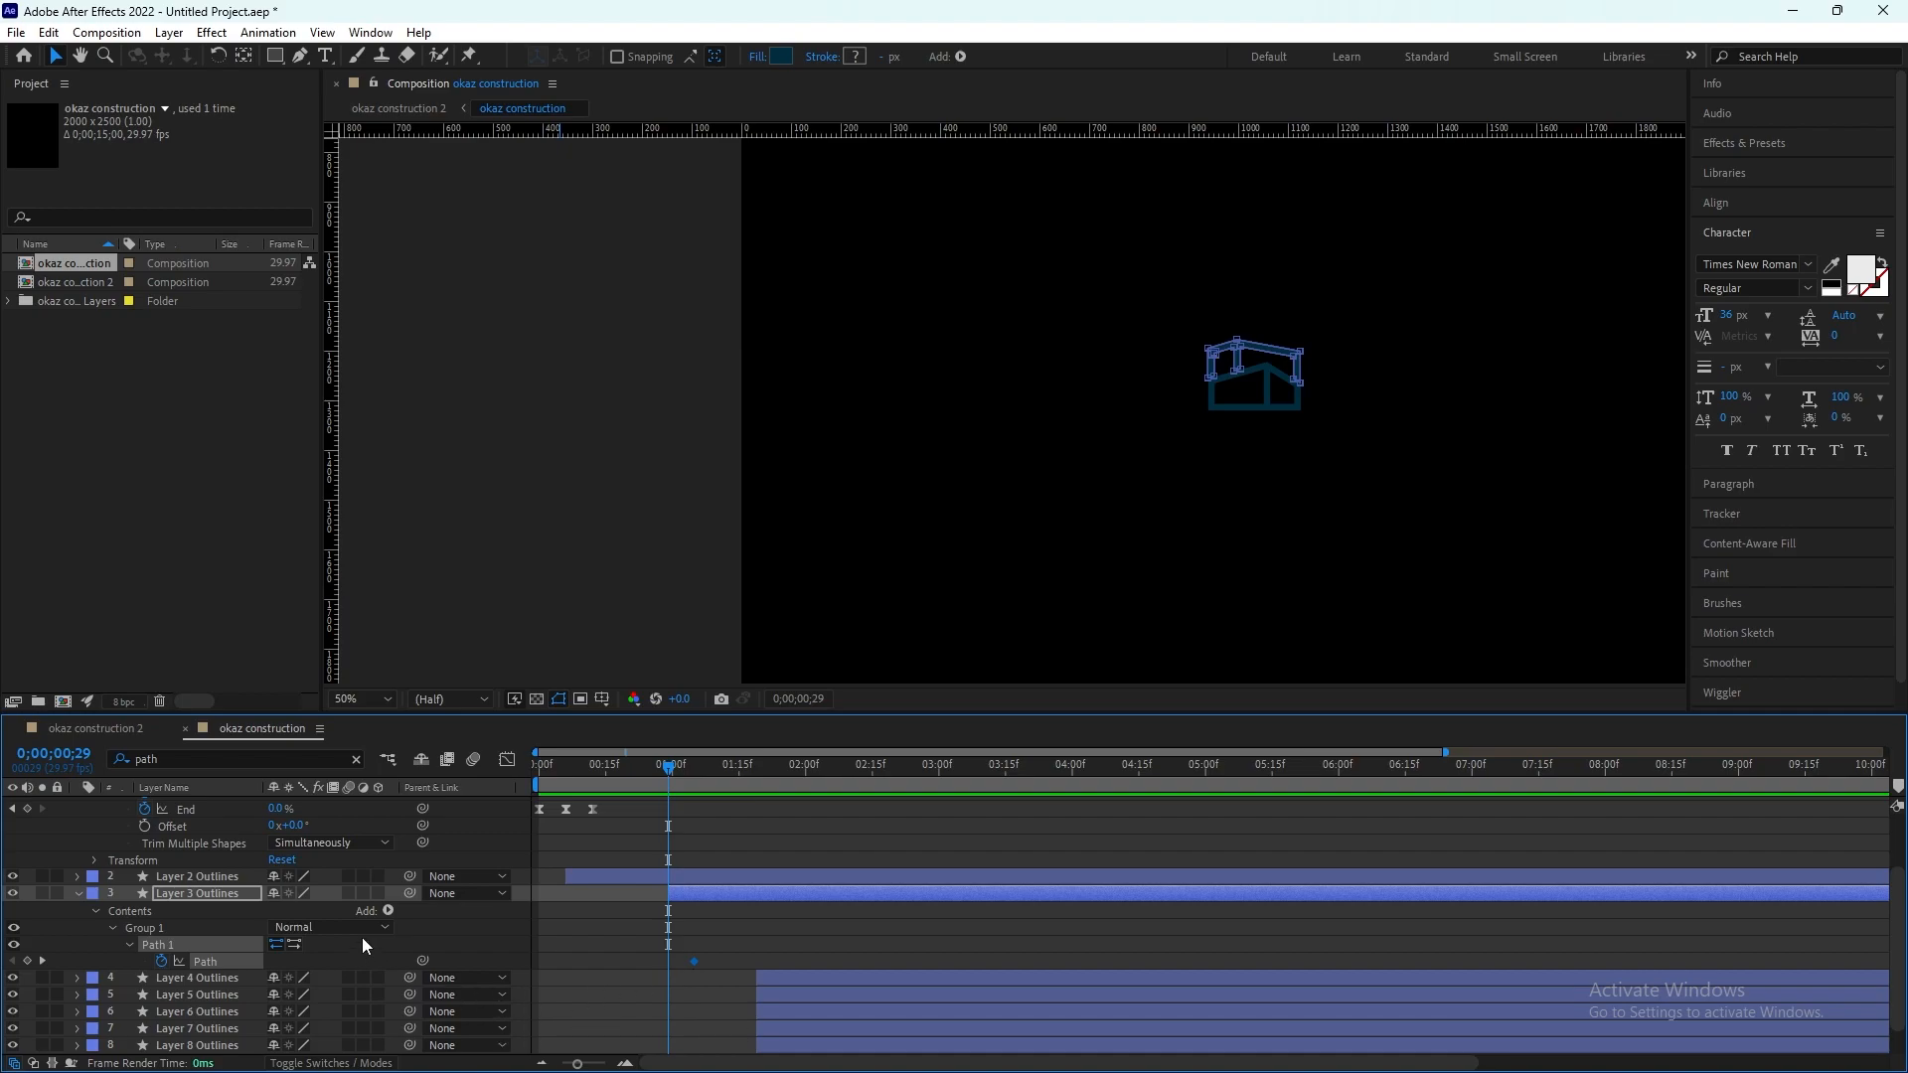
pyautogui.press('.')
pyautogui.press('.')
pyautogui.press('.')
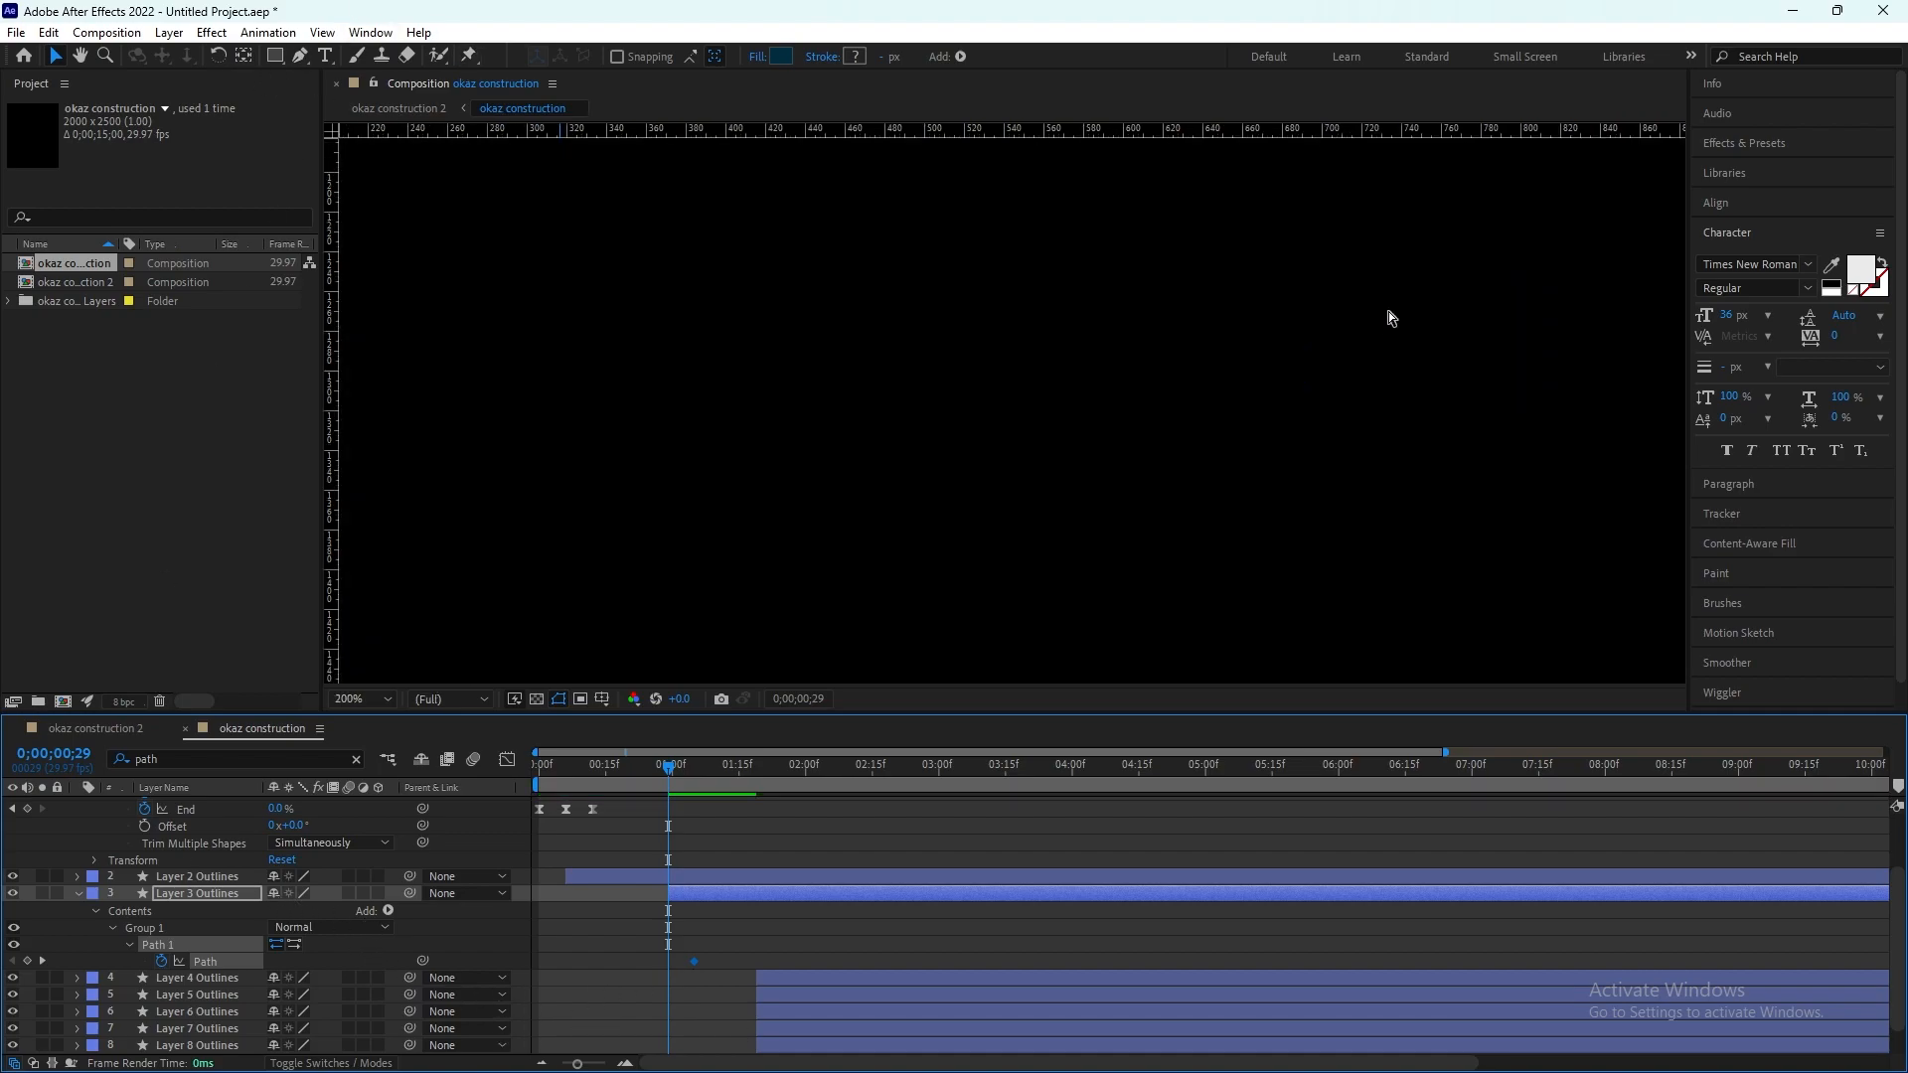
pyautogui.moveTo(1280, 382); pyautogui.dragTo(773, 454)
pyautogui.press('.')
pyautogui.moveTo(683, 282); pyautogui.dragTo(631, 501)
pyautogui.hotkey('ctrl', 'z')
pyautogui.hotkey('ctrl', 'z')
# Step: At 0;00;00;29, lower the upper vertices of the Layer 3 path straight down onto the lower house's roof line
pyautogui.moveTo(631, 245); pyautogui.dragTo(631, 481)
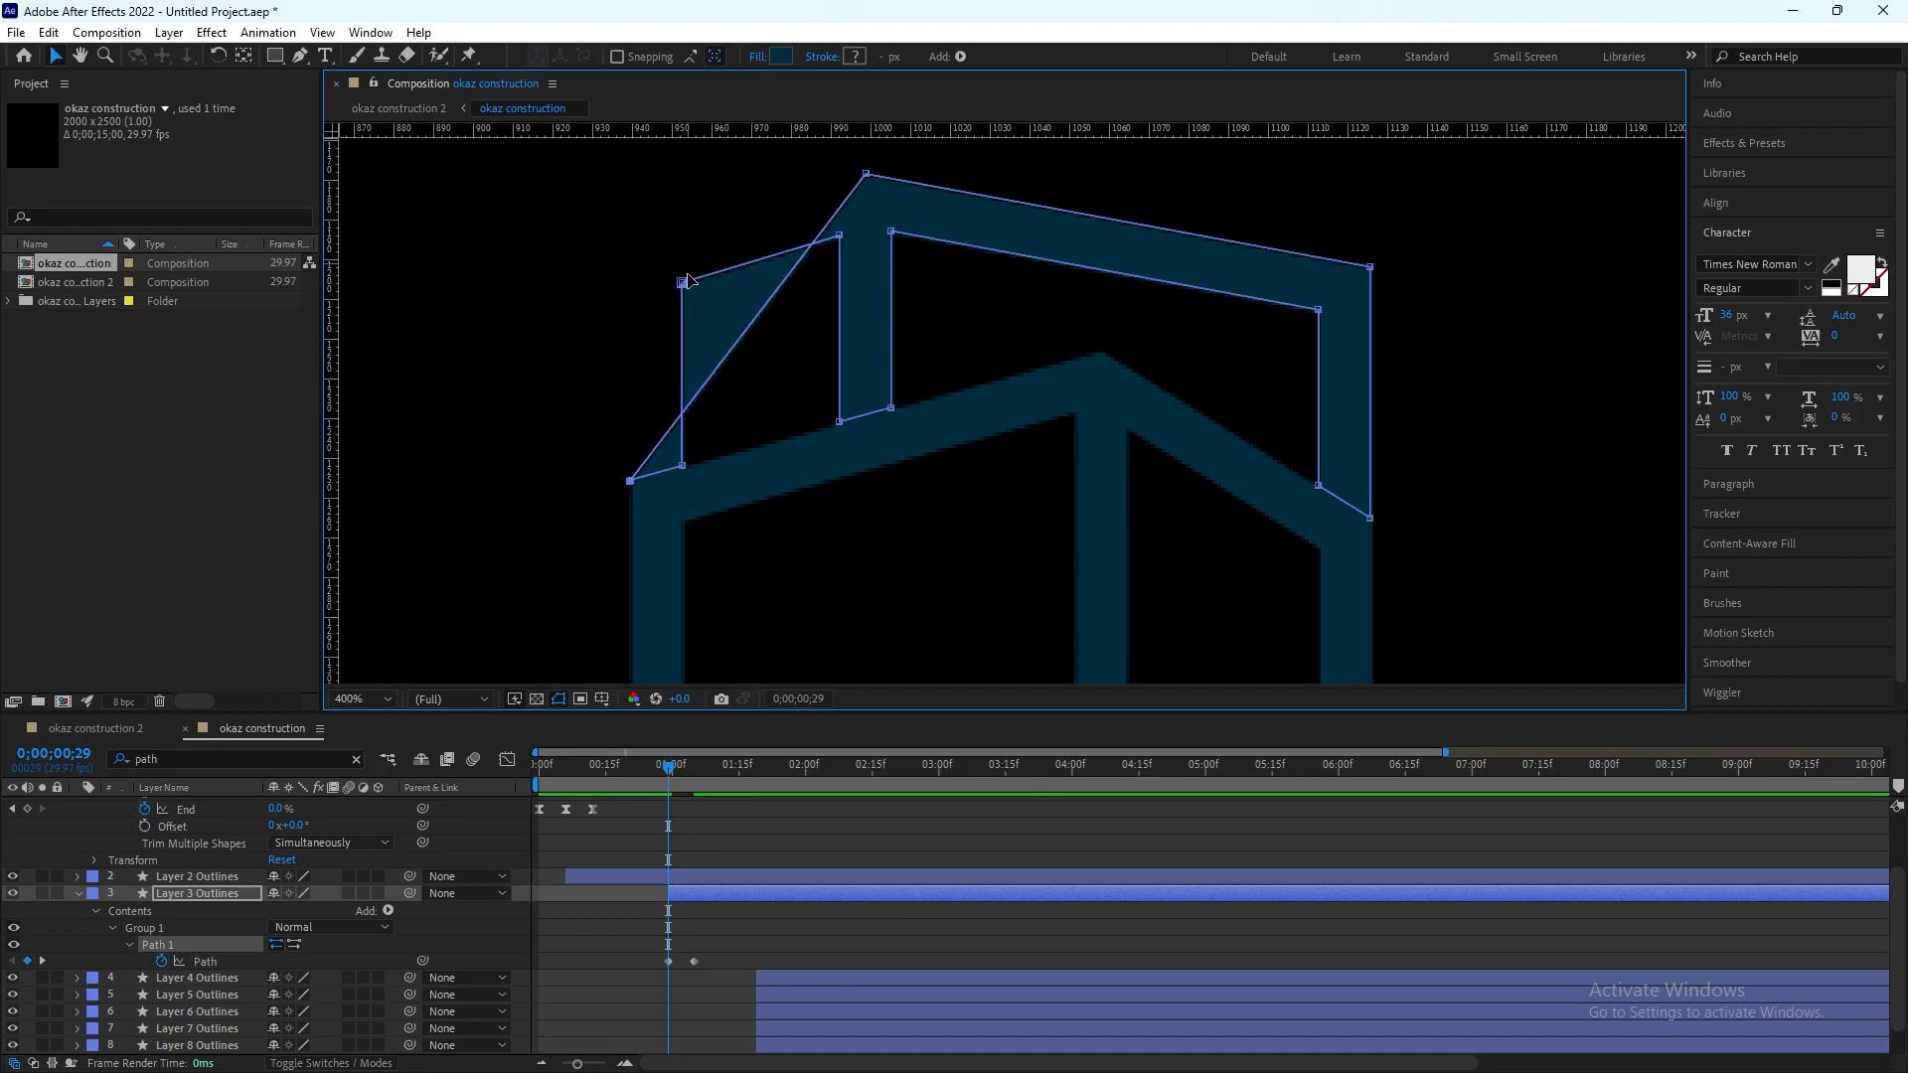
pyautogui.moveTo(683, 282); pyautogui.dragTo(682, 477)
pyautogui.moveTo(839, 235); pyautogui.dragTo(840, 454)
pyautogui.moveTo(865, 174); pyautogui.dragTo(866, 418)
pyautogui.moveTo(891, 232); pyautogui.dragTo(892, 406)
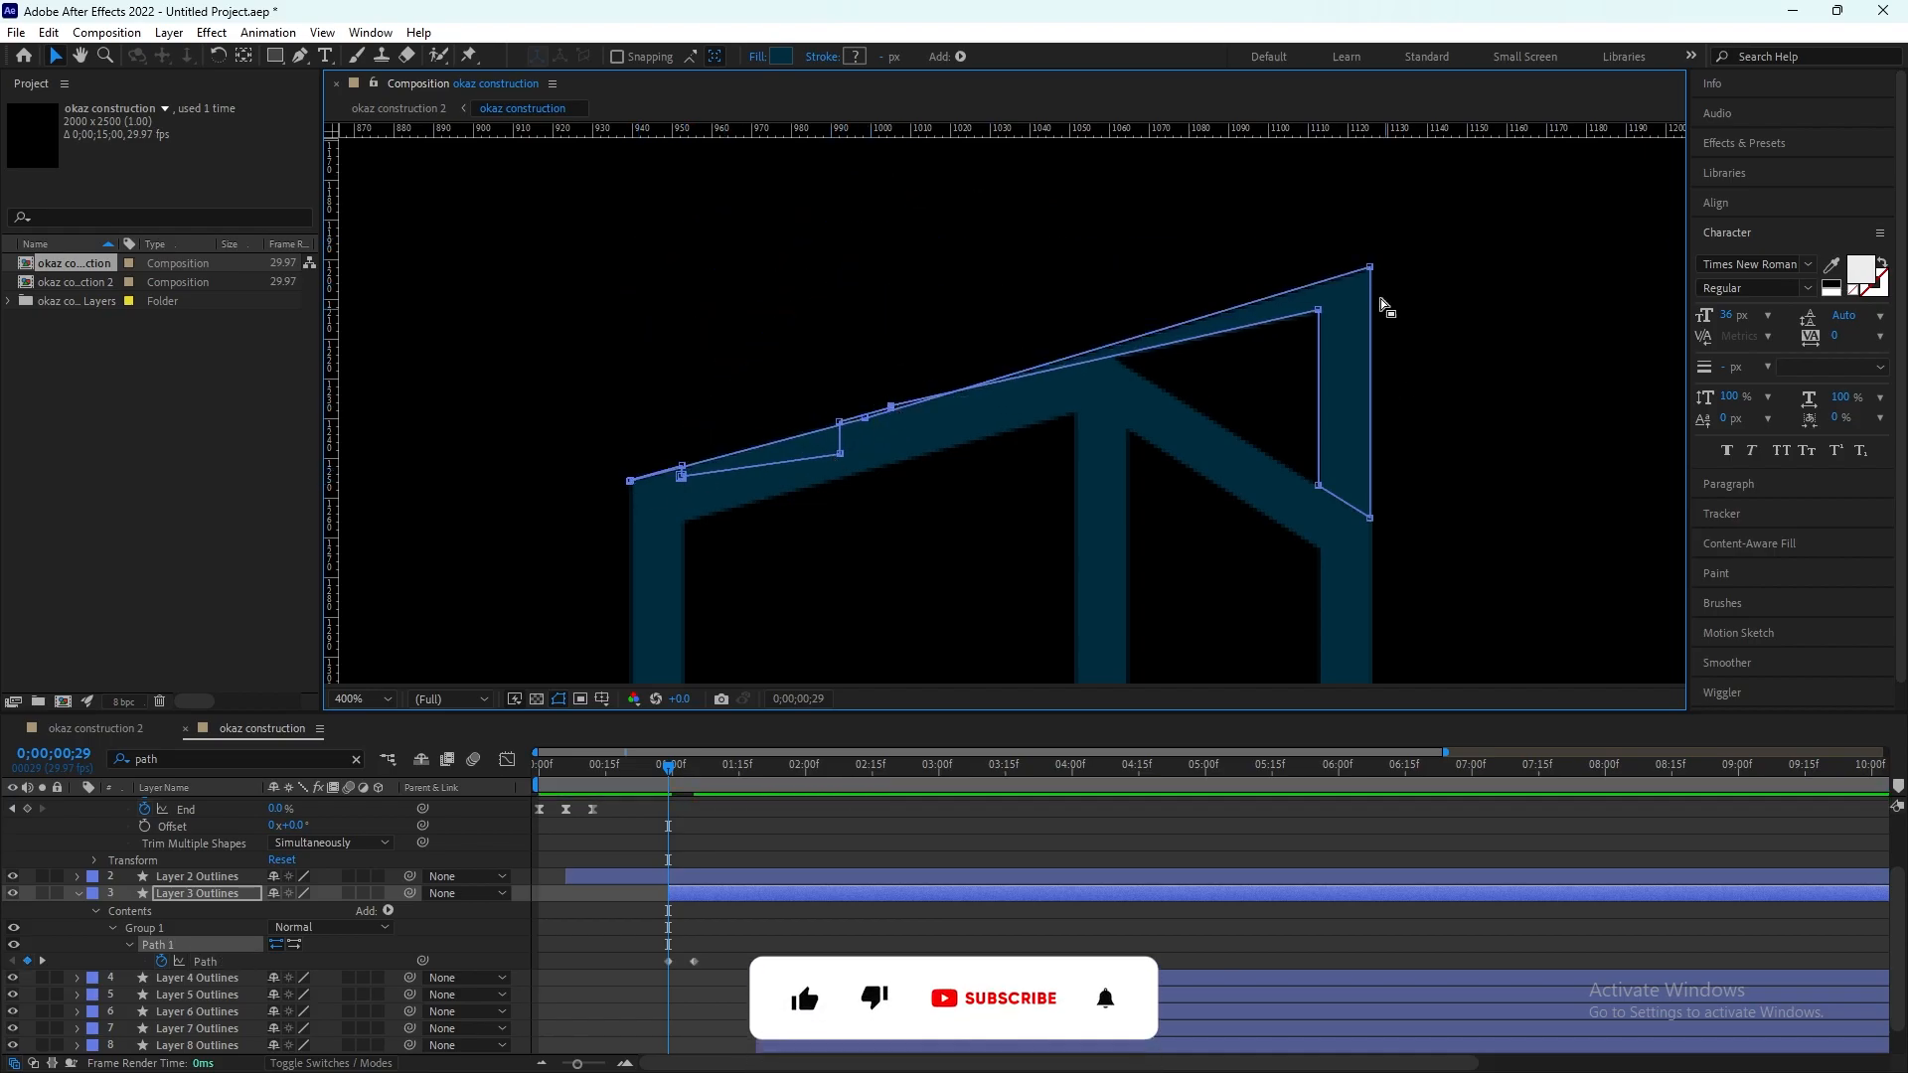
pyautogui.moveTo(1318, 310); pyautogui.dragTo(1319, 486)
pyautogui.moveTo(1370, 266); pyautogui.dragTo(1371, 519)
# Step: Clear the property filter and use the Pen tool to add vertices to the collapsed path near the lower roof's peak
pyautogui.click(356, 760)
pyautogui.click(299, 56)
pyautogui.moveTo(1103, 447); pyautogui.dragTo(1101, 403)
# Step: Filter Layer 3 Outlines by "path" again and apply Easy Ease to both Path keyframes
pyautogui.click(78, 838)
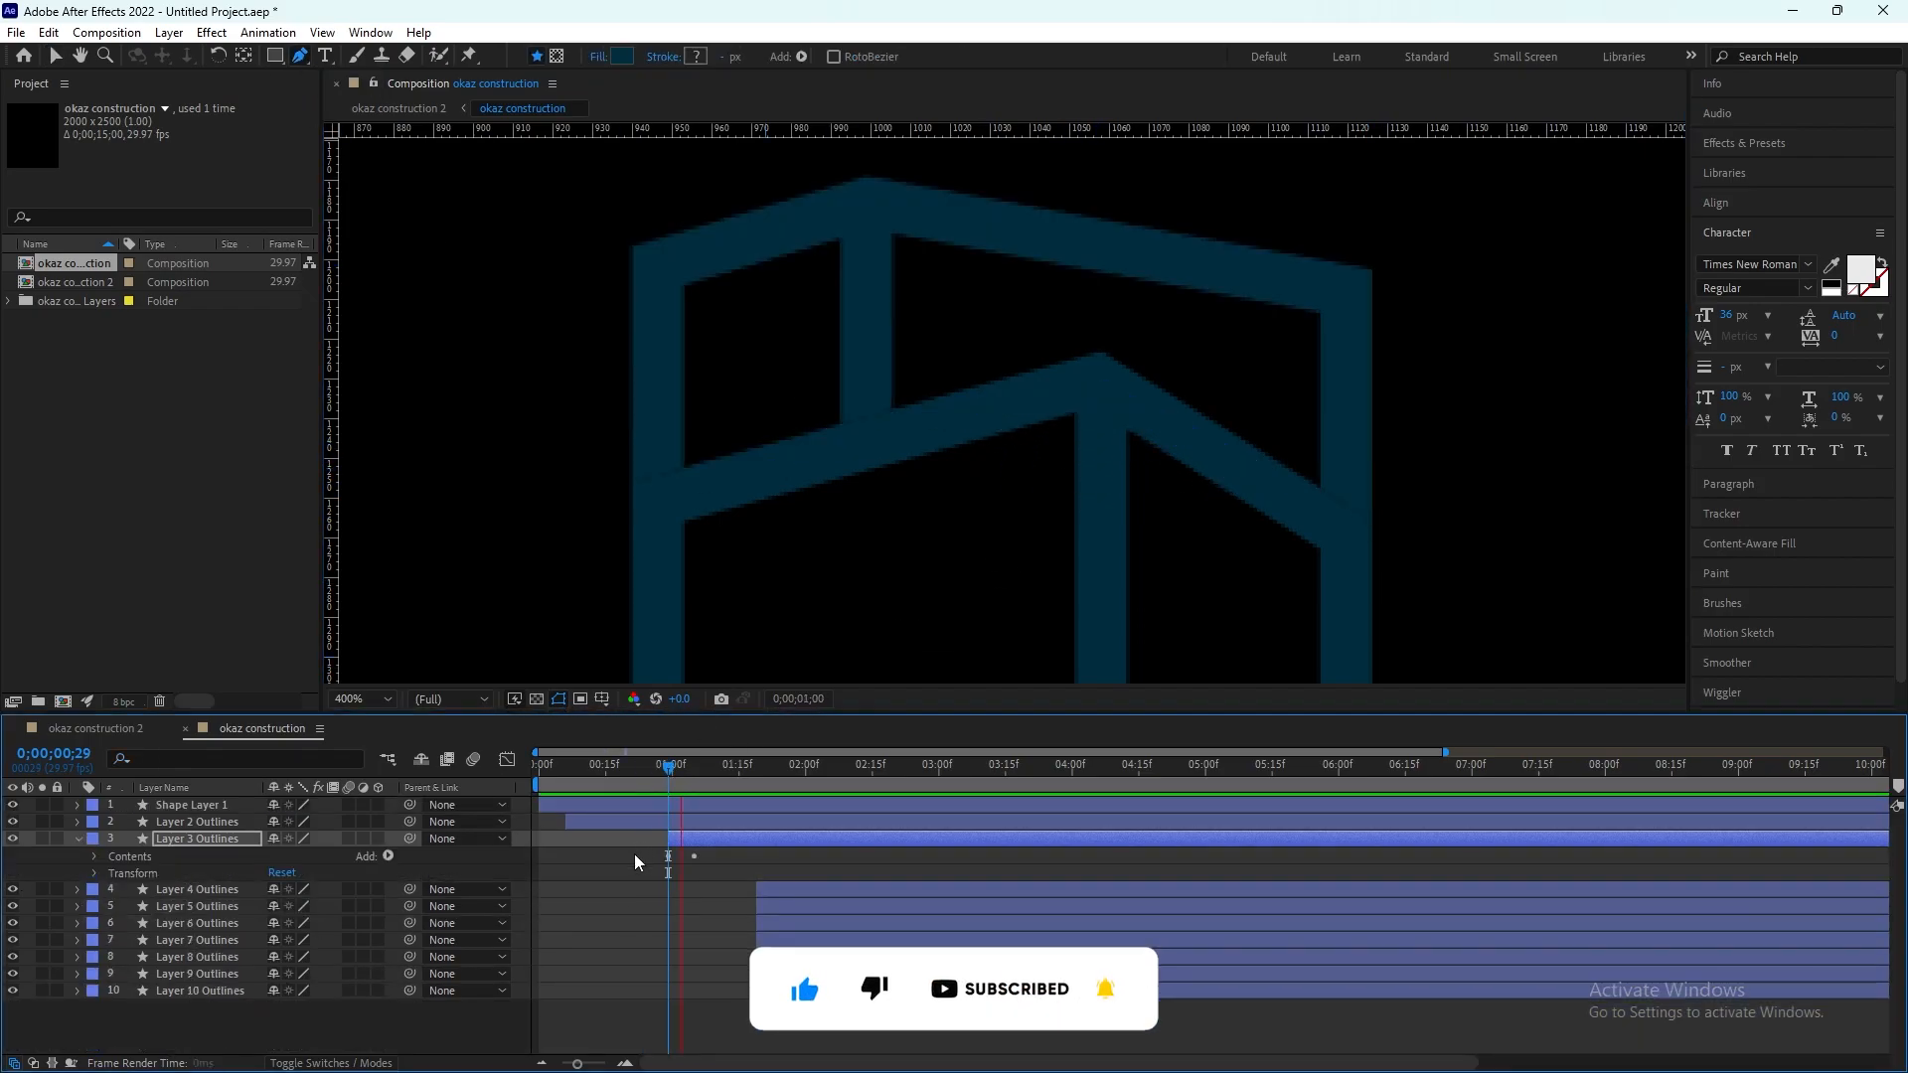
pyautogui.hotkey('ctrl', 'f')
pyautogui.write('patgh')
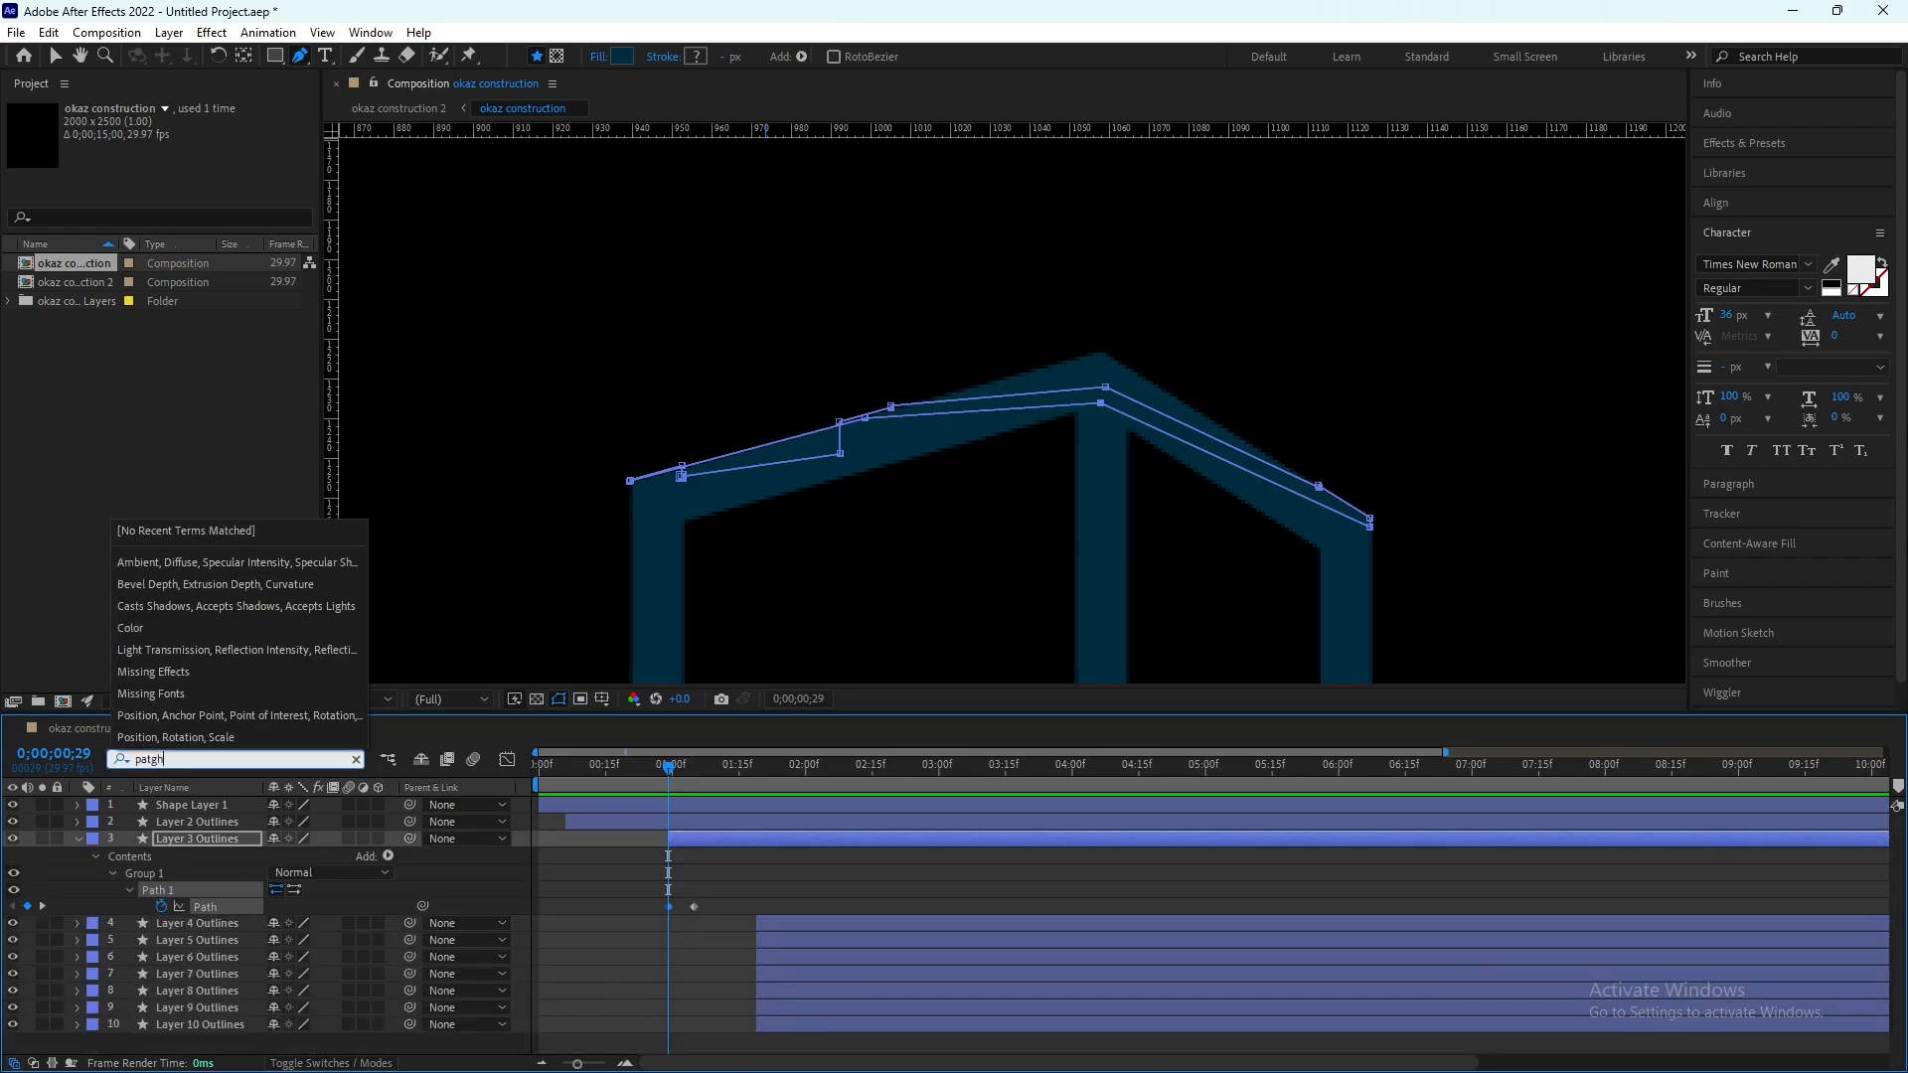
pyautogui.press('BackSpace')
pyautogui.press('BackSpace')
pyautogui.write('h')
pyautogui.click(571, 1003)
pyautogui.moveTo(714, 899); pyautogui.dragTo(666, 915)
pyautogui.press('F9')
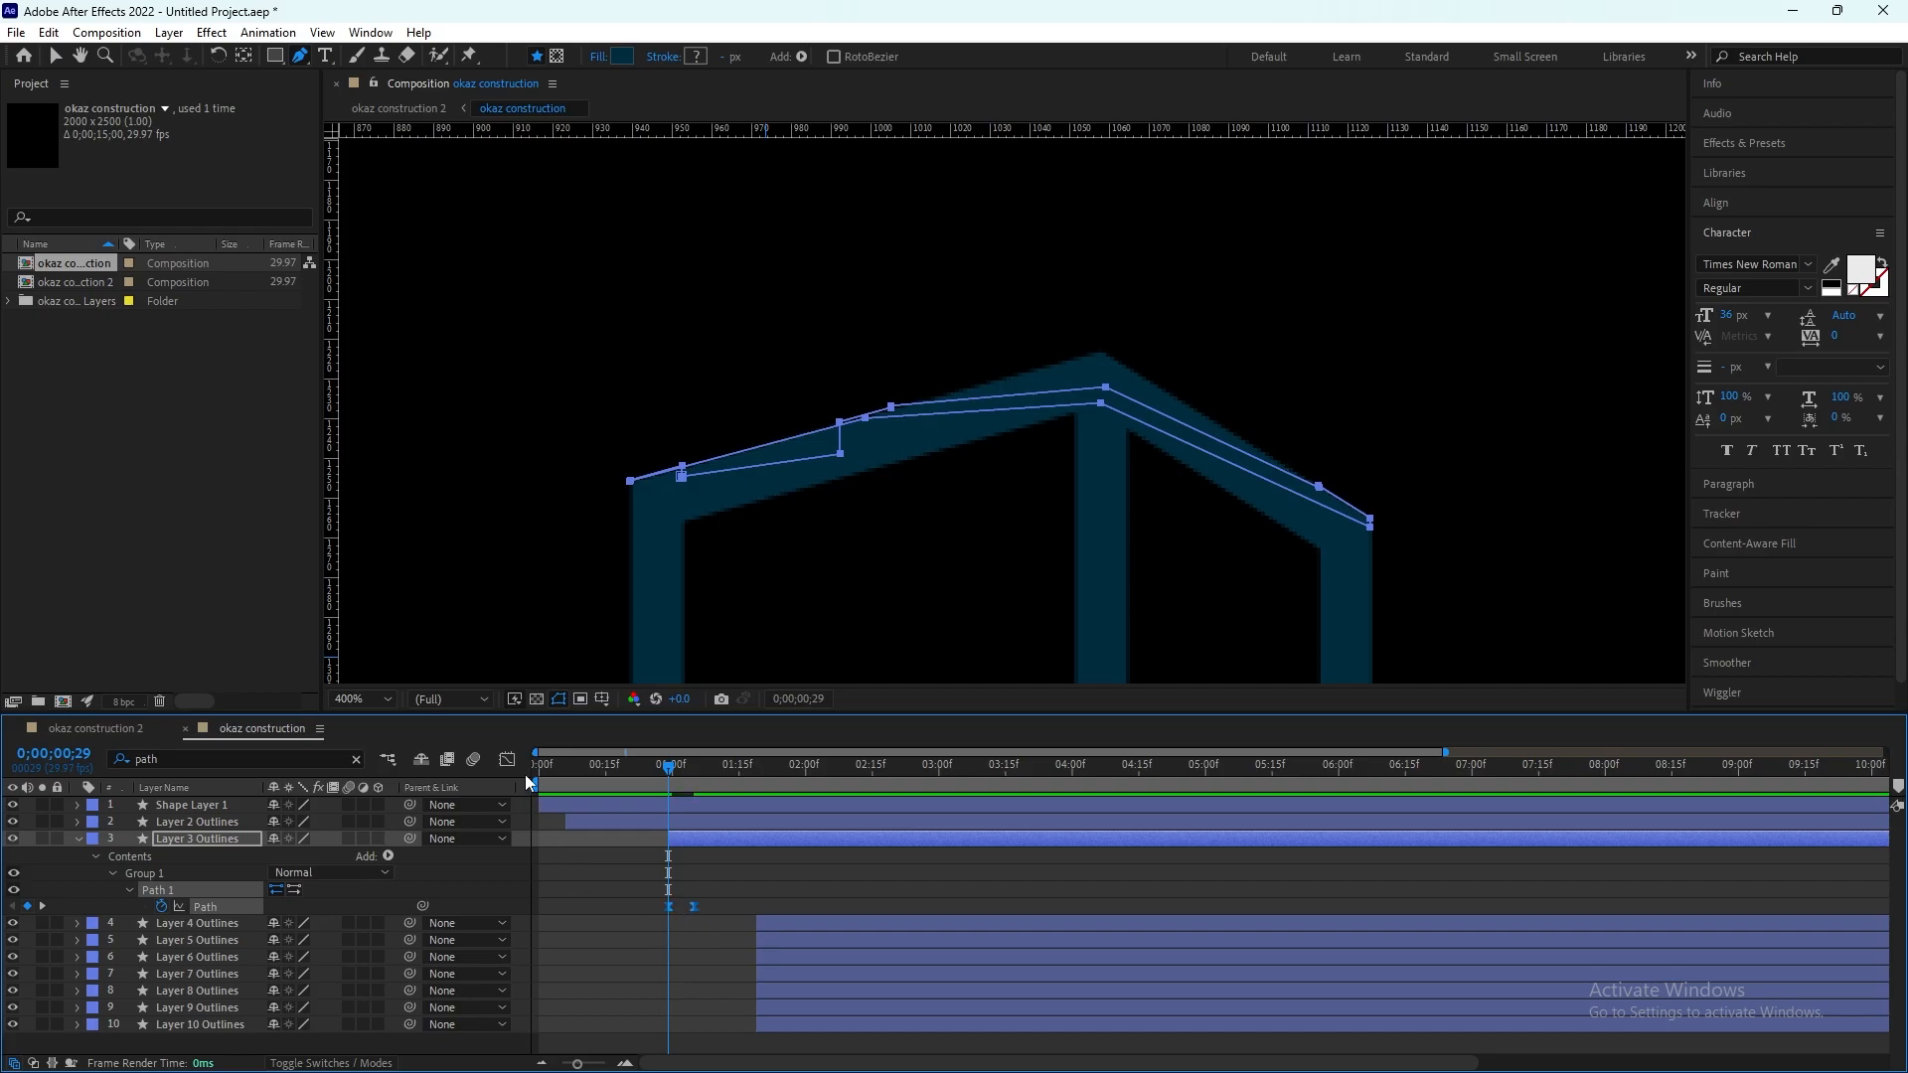
# Step: Open the Graph Editor for Layer 3's Path property and adjust the speed curve at its first keyframe
pyautogui.hotkey('shift', 'F3')
pyautogui.click(229, 908)
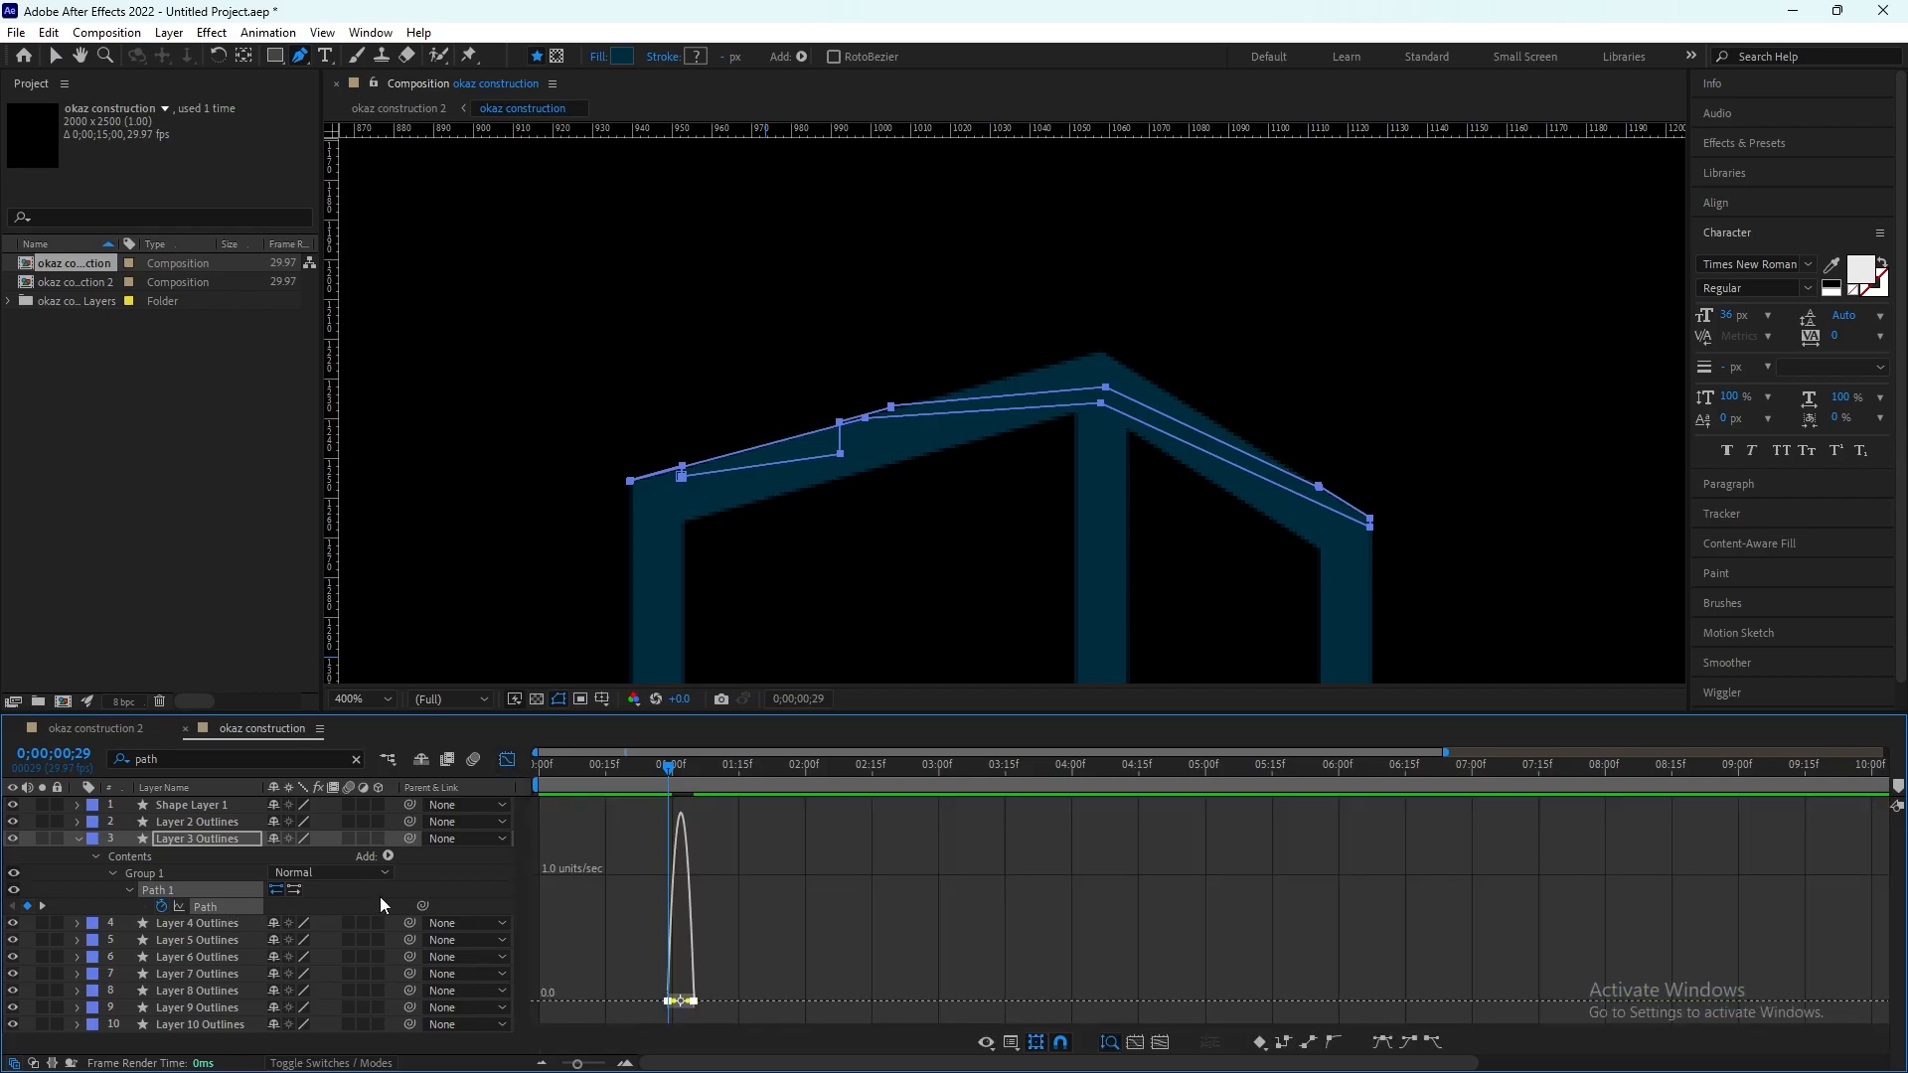
pyautogui.click(791, 973)
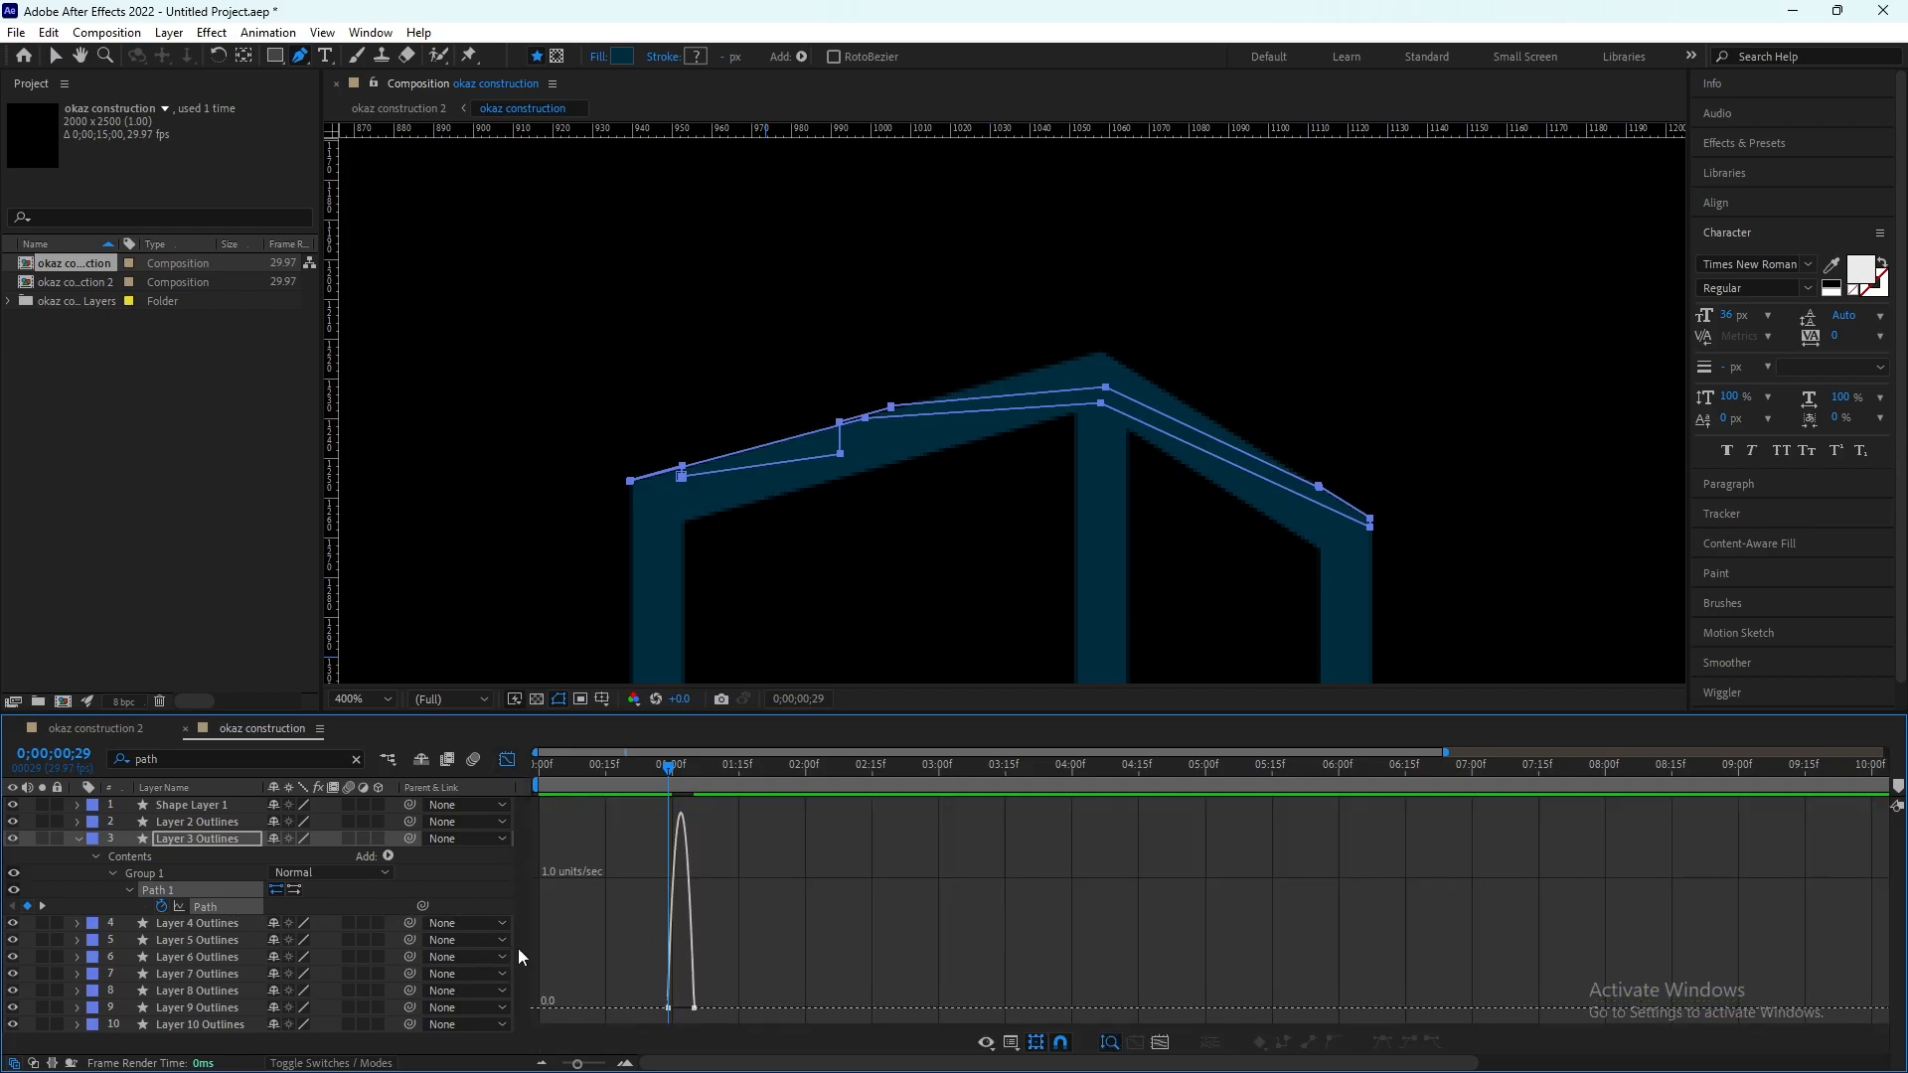
pyautogui.click(279, 910)
pyautogui.click(241, 905)
pyautogui.moveTo(669, 1013); pyautogui.dragTo(665, 849)
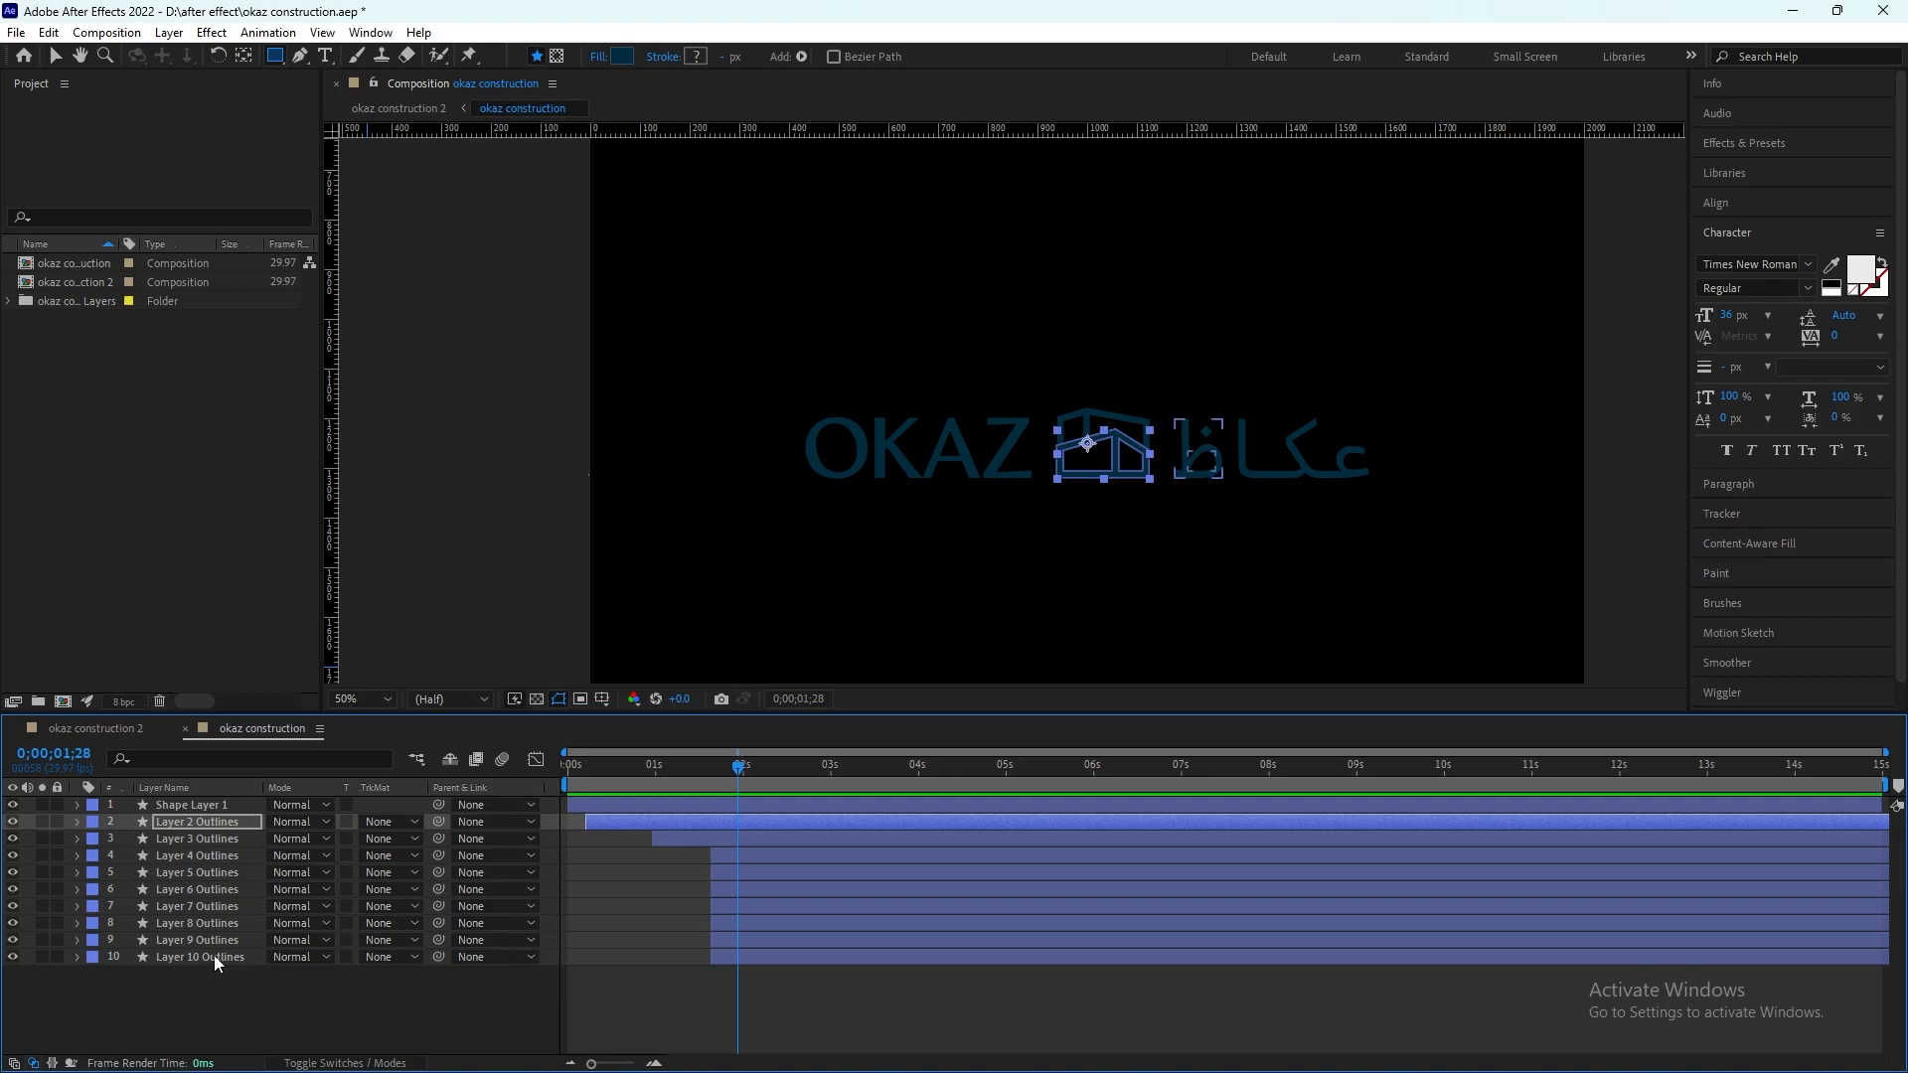
# Step: Pre-compose Layer 8, 9 and 10 Outlines into a new composition named "arabic"
pyautogui.moveTo(243, 986); pyautogui.dragTo(209, 928)
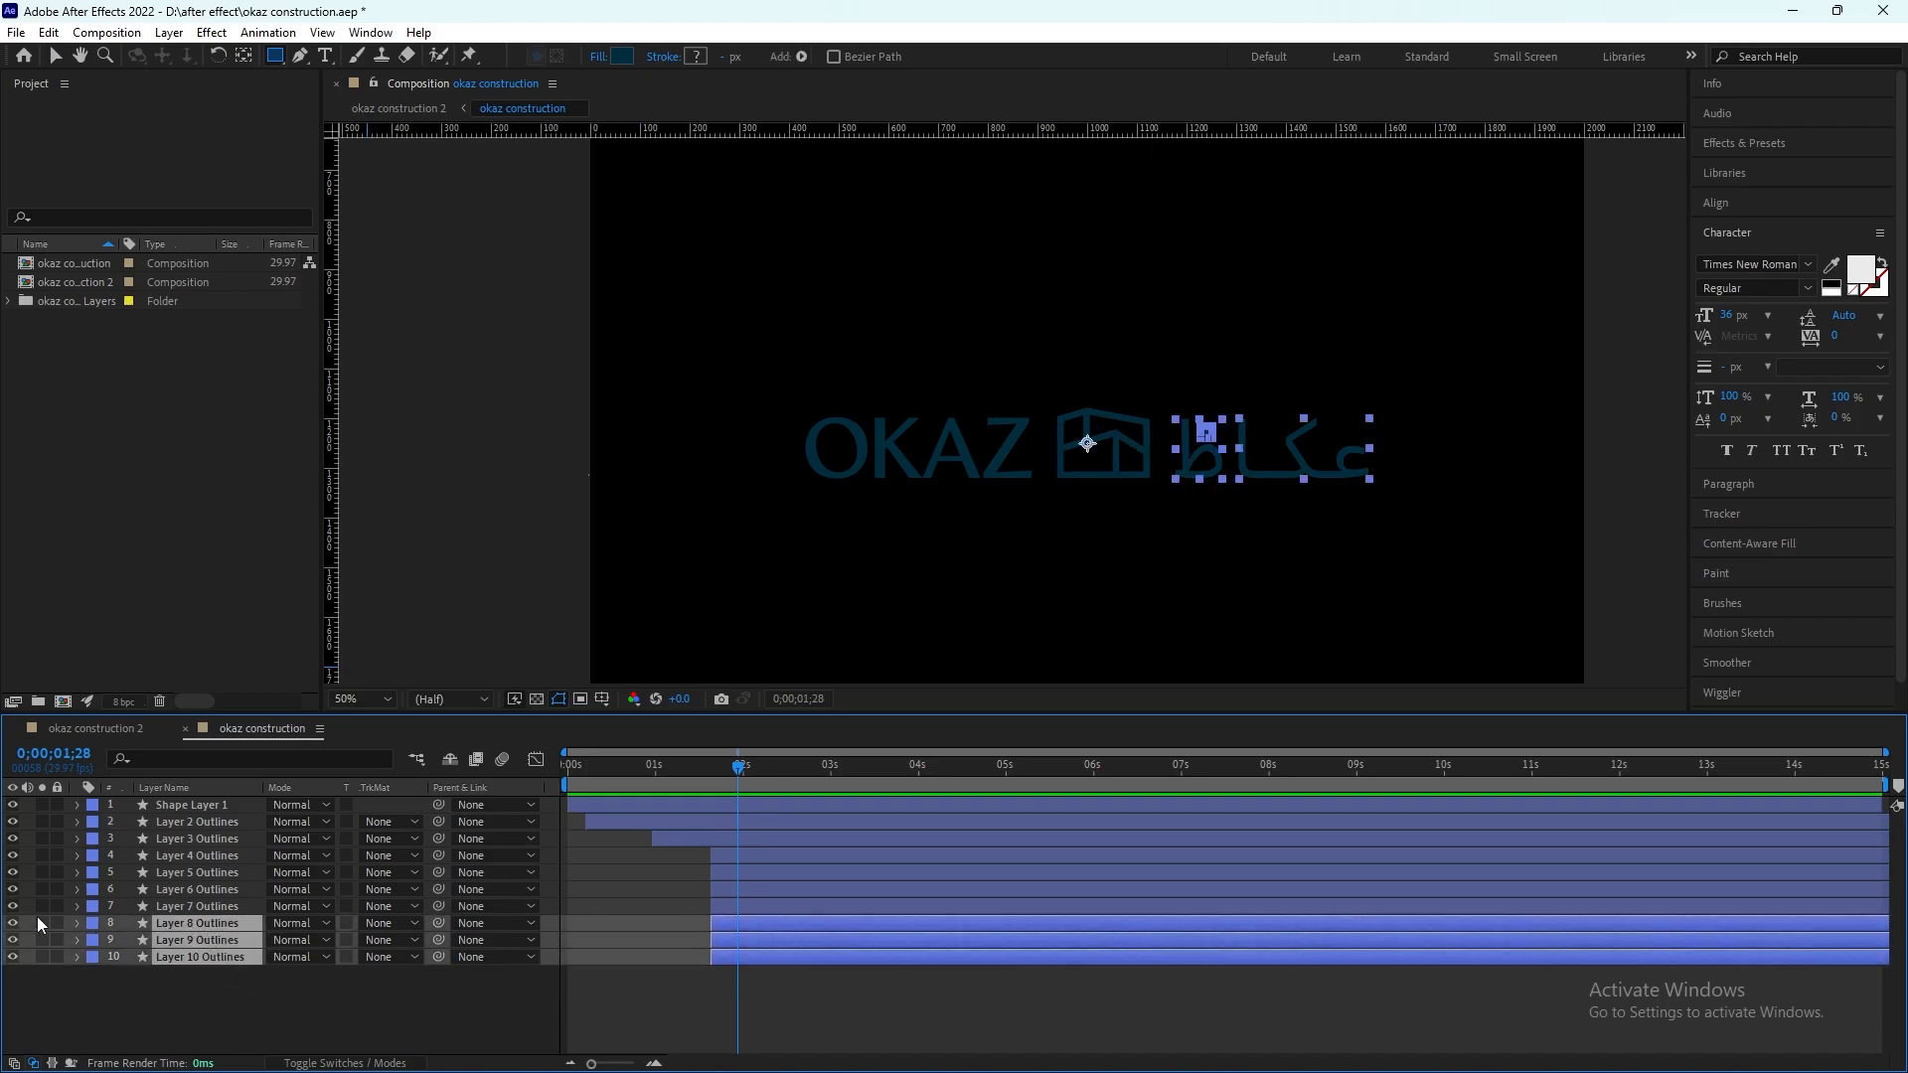
pyautogui.rightClick(193, 932)
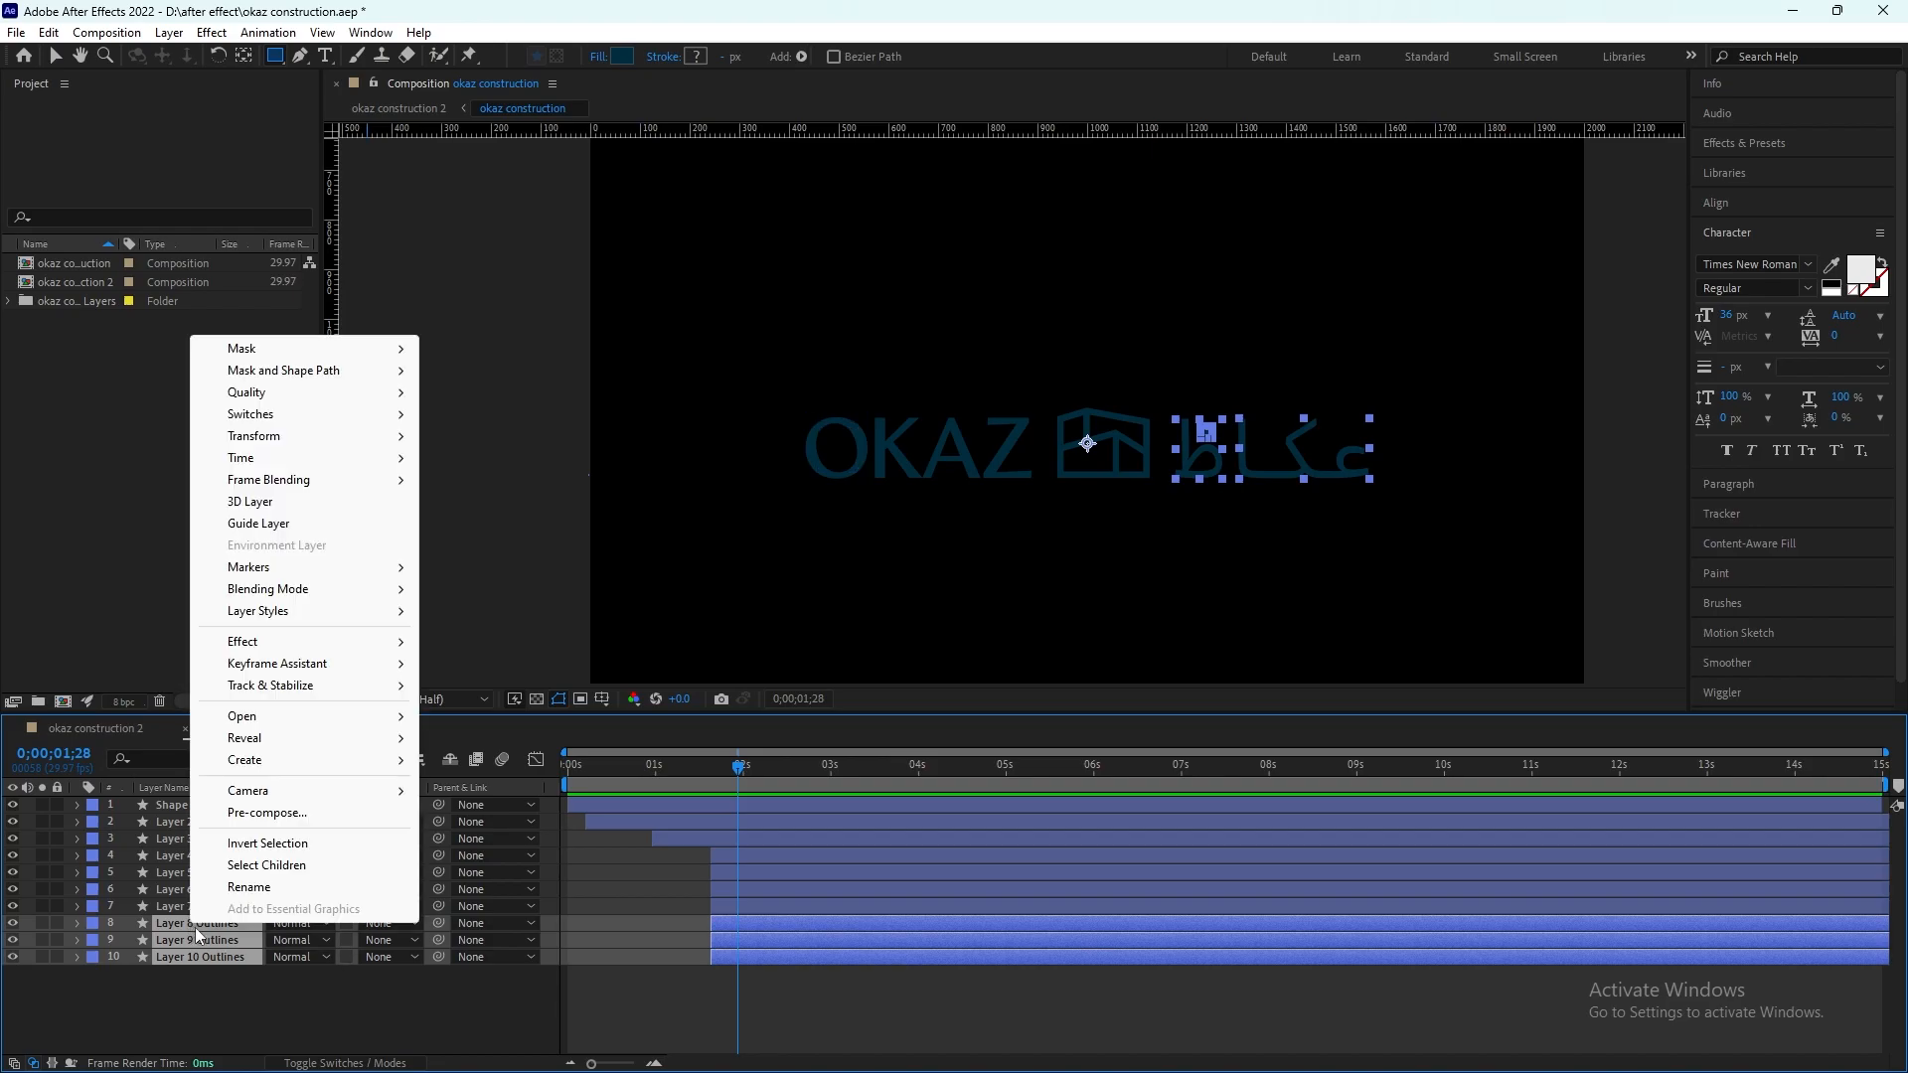
pyautogui.click(300, 814)
pyautogui.write('arabic')
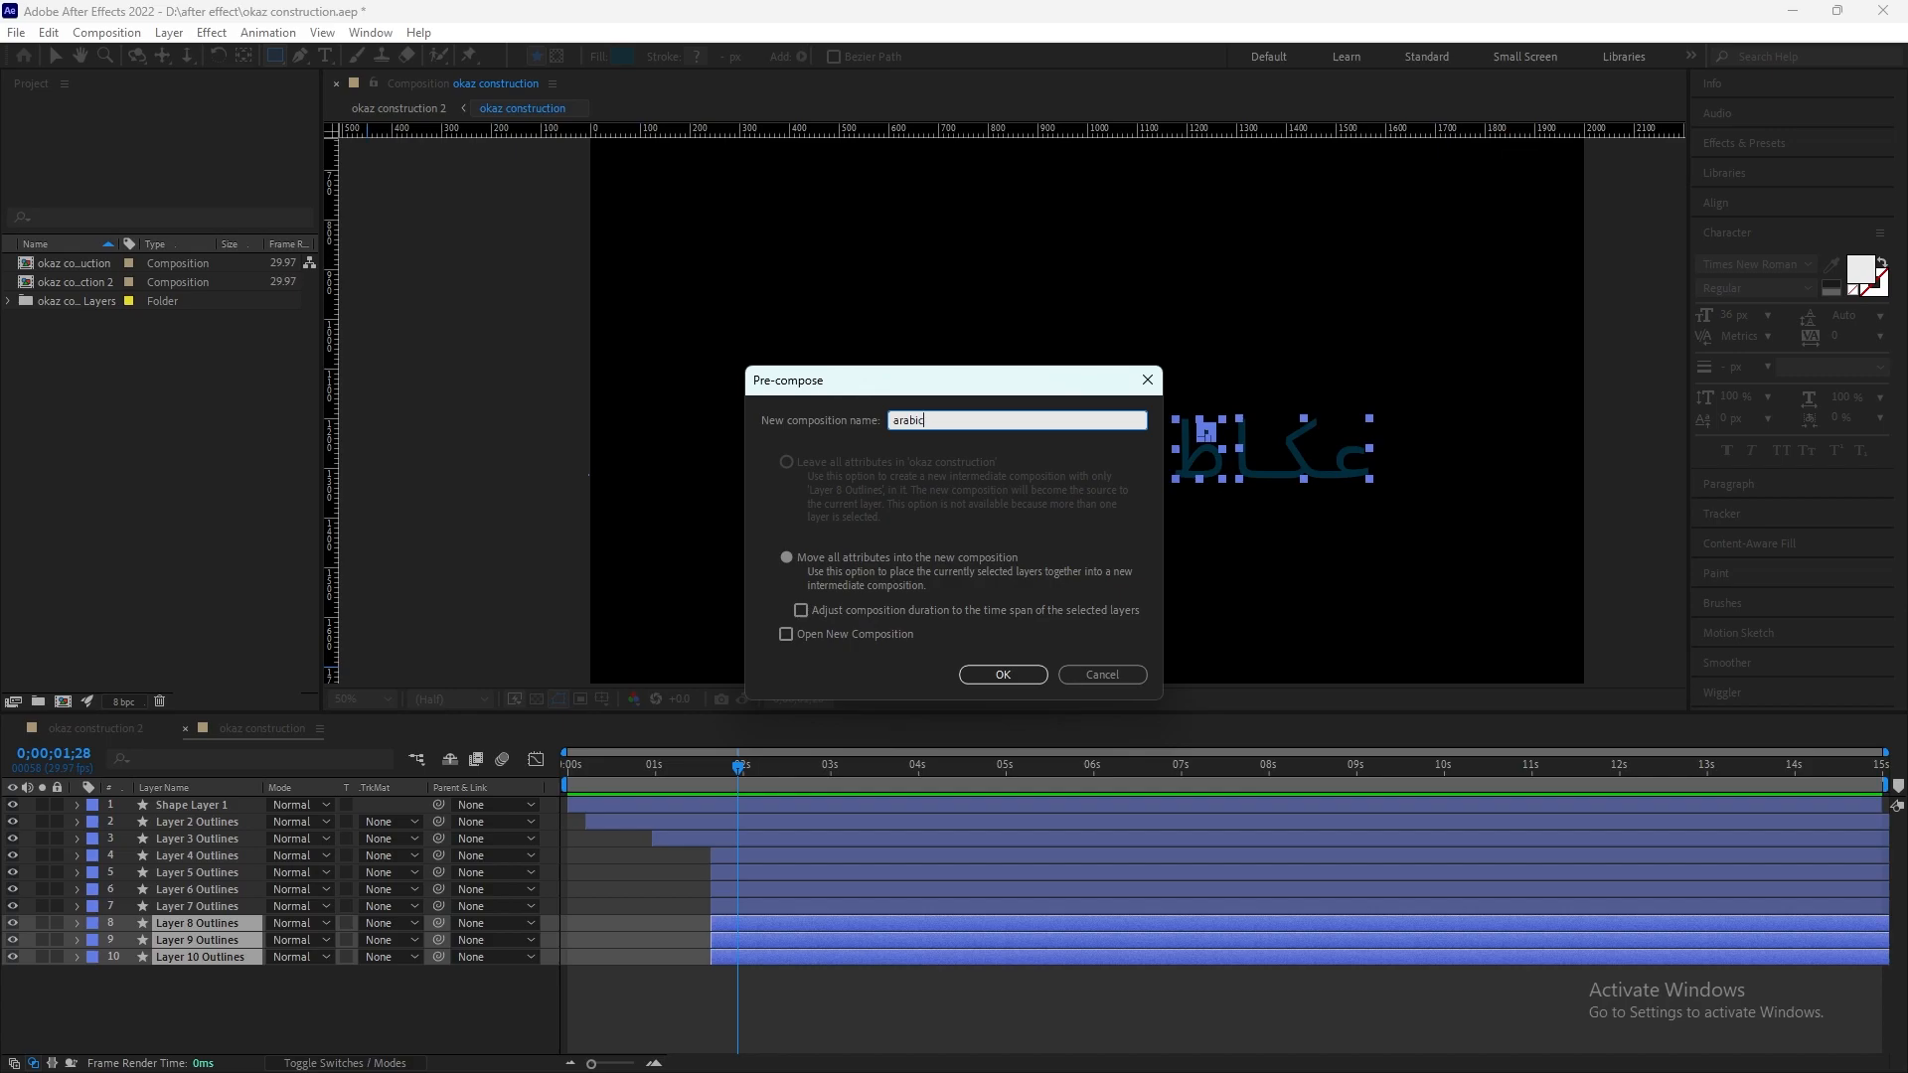
pyautogui.press('Return')
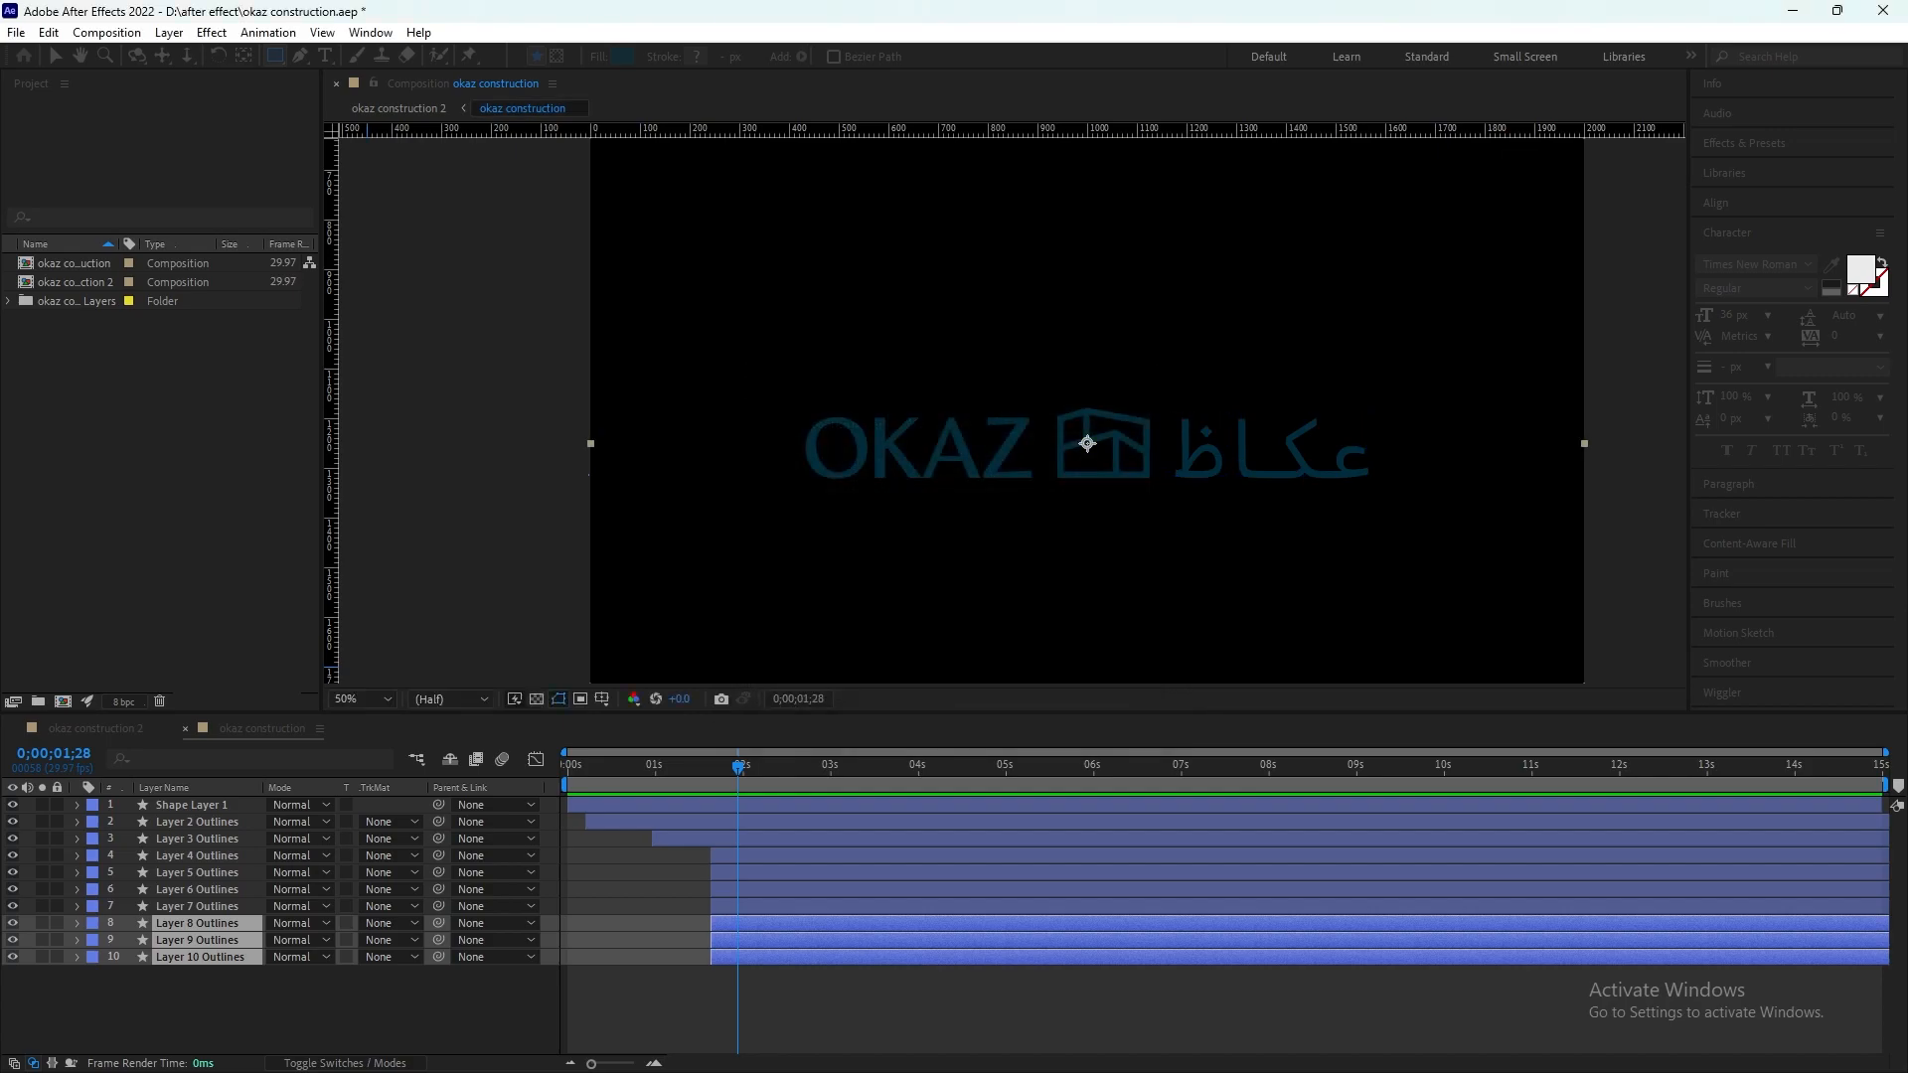
# Step: Pre-compose Layer 4 through Layer 7 Outlines into a new composition named "english"
pyautogui.click(232, 905)
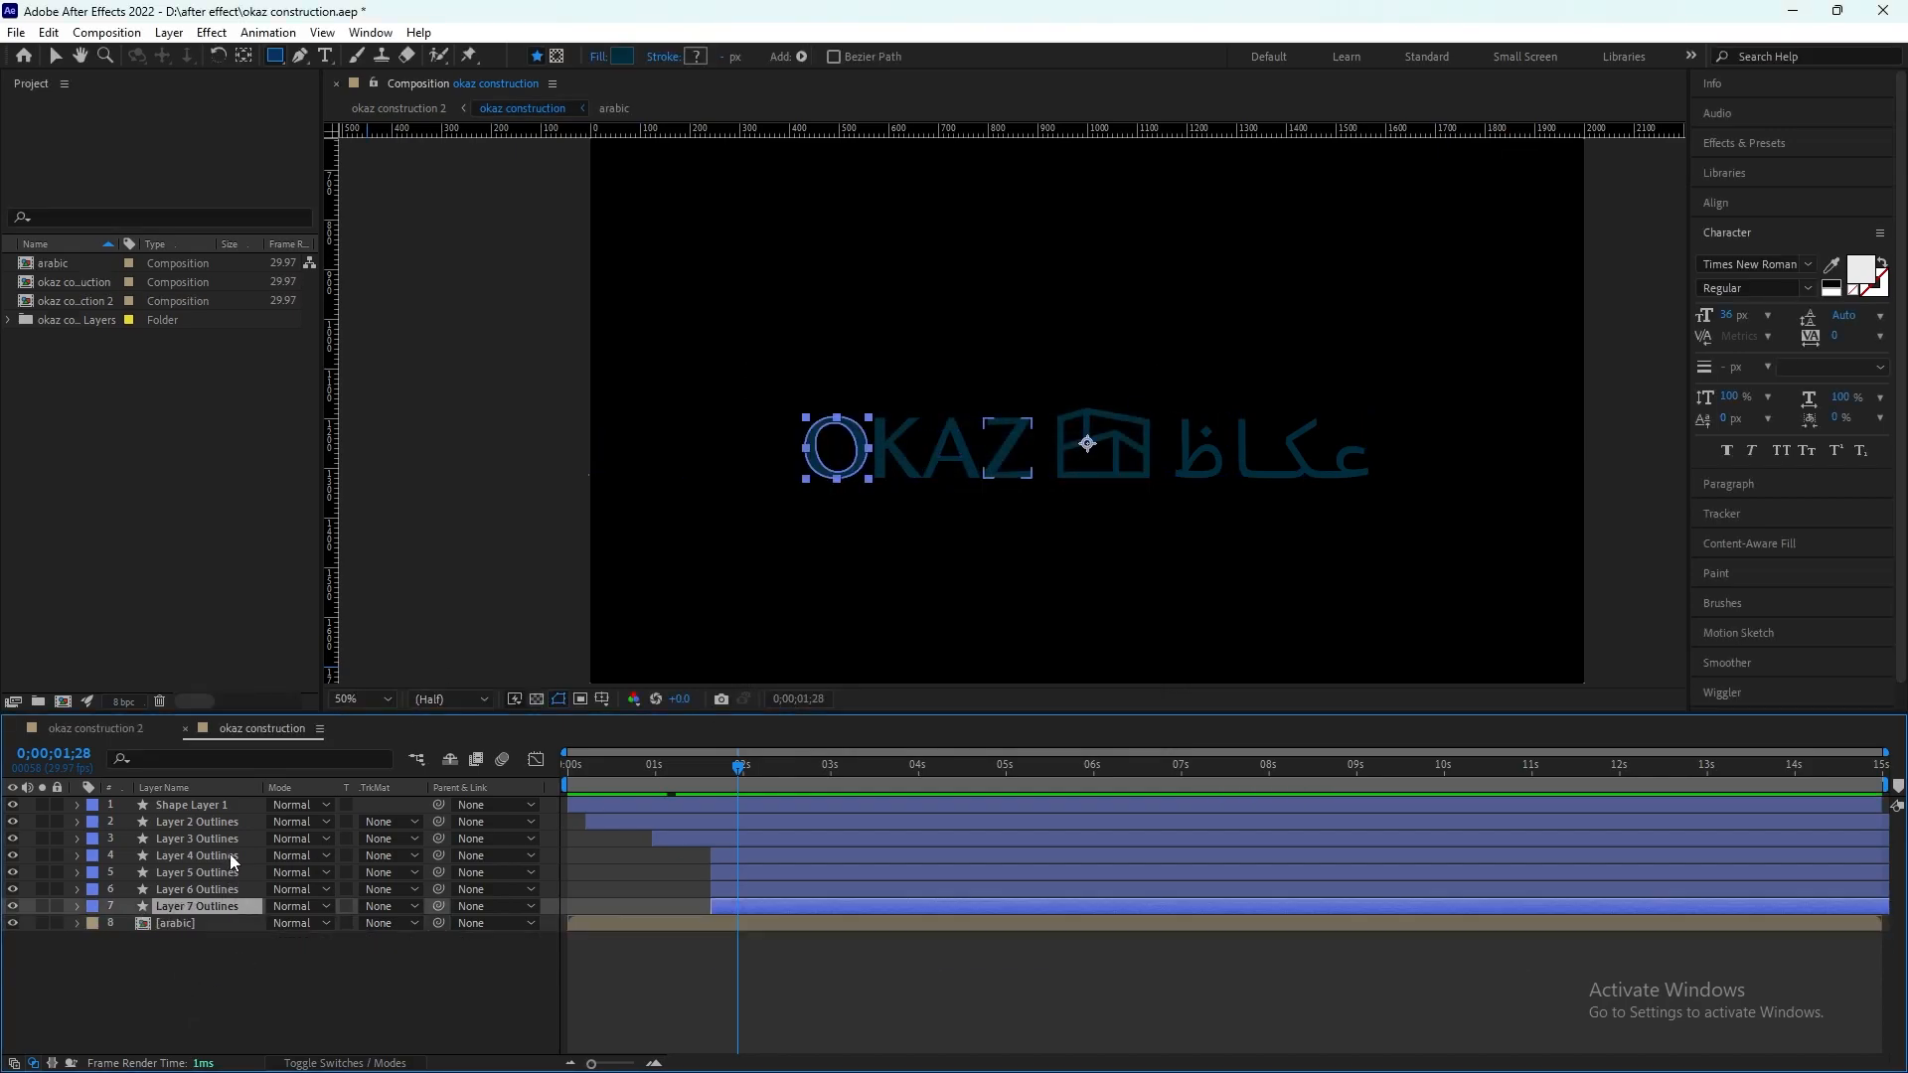
pyautogui.keyDown('shift'); pyautogui.click(236, 855); pyautogui.keyUp('shift')
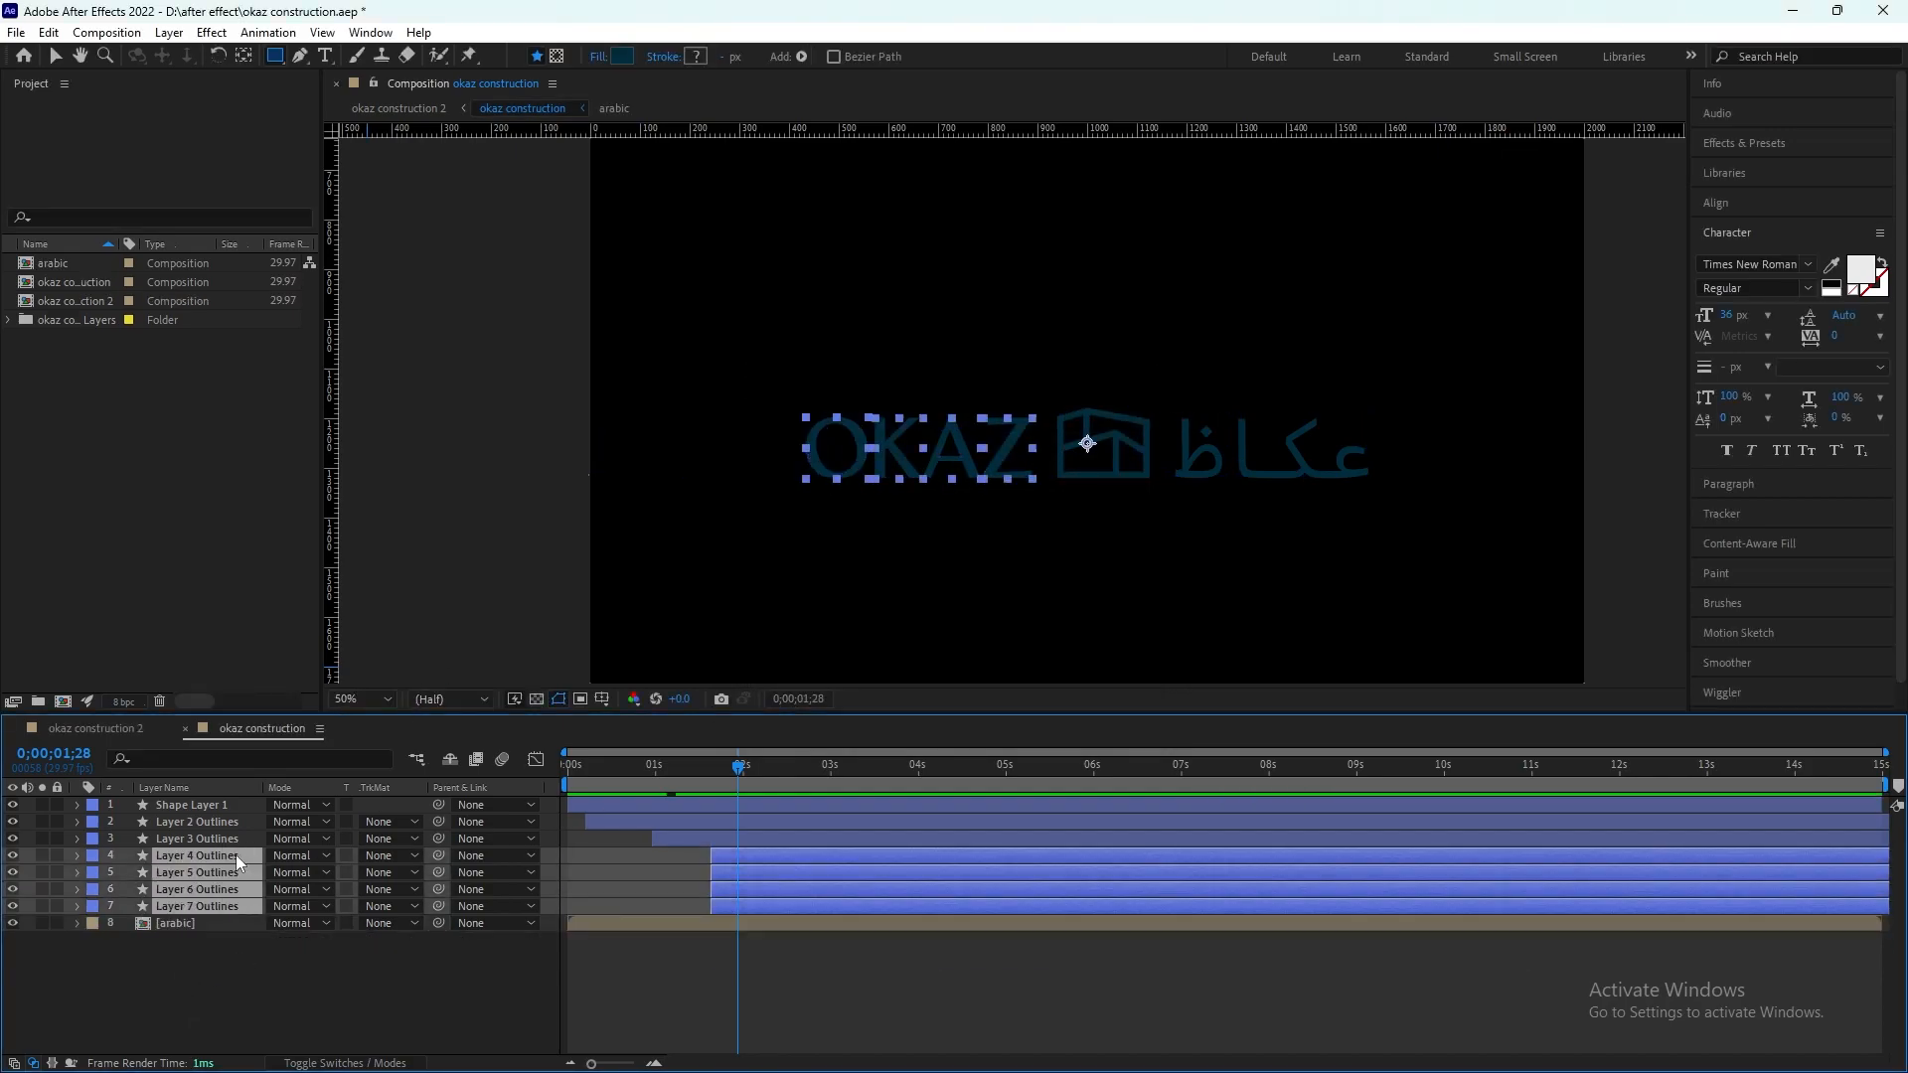
pyautogui.rightClick(227, 881)
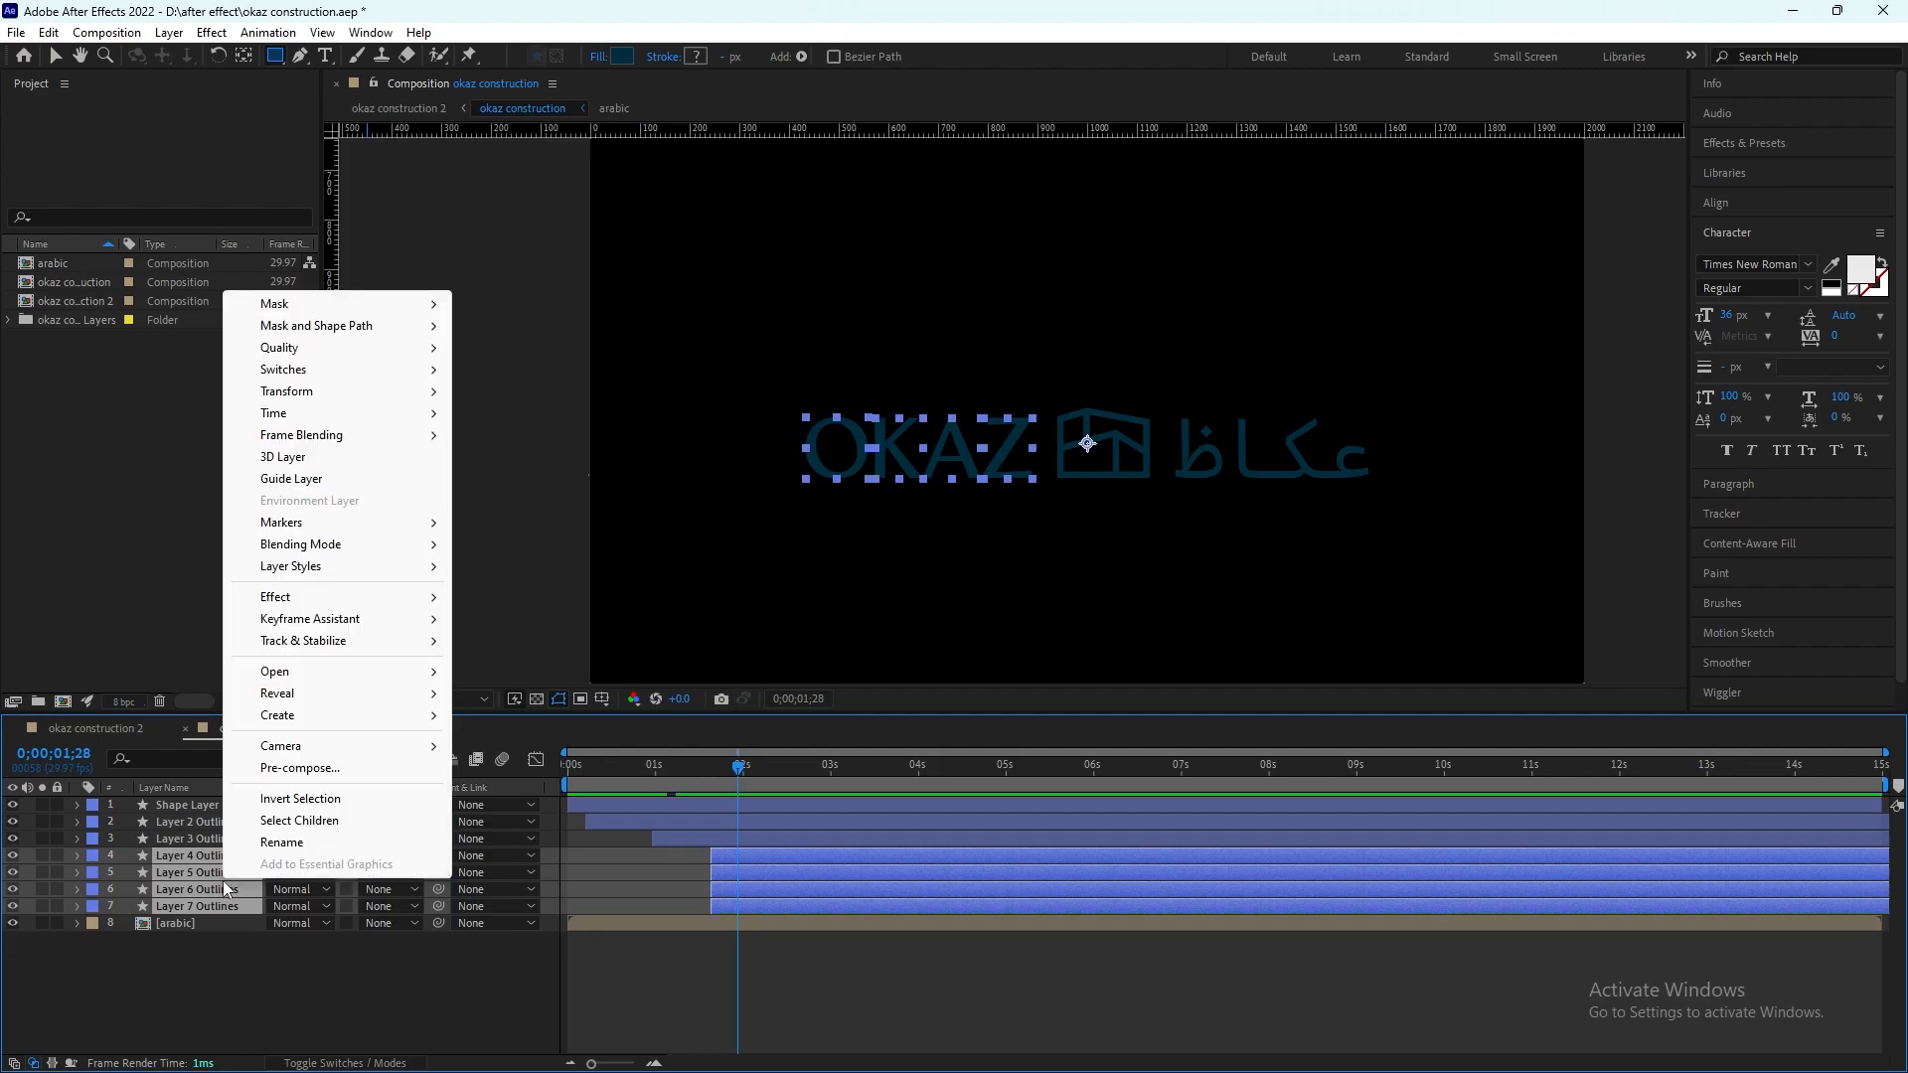
pyautogui.moveTo(309, 723)
pyautogui.click(299, 768)
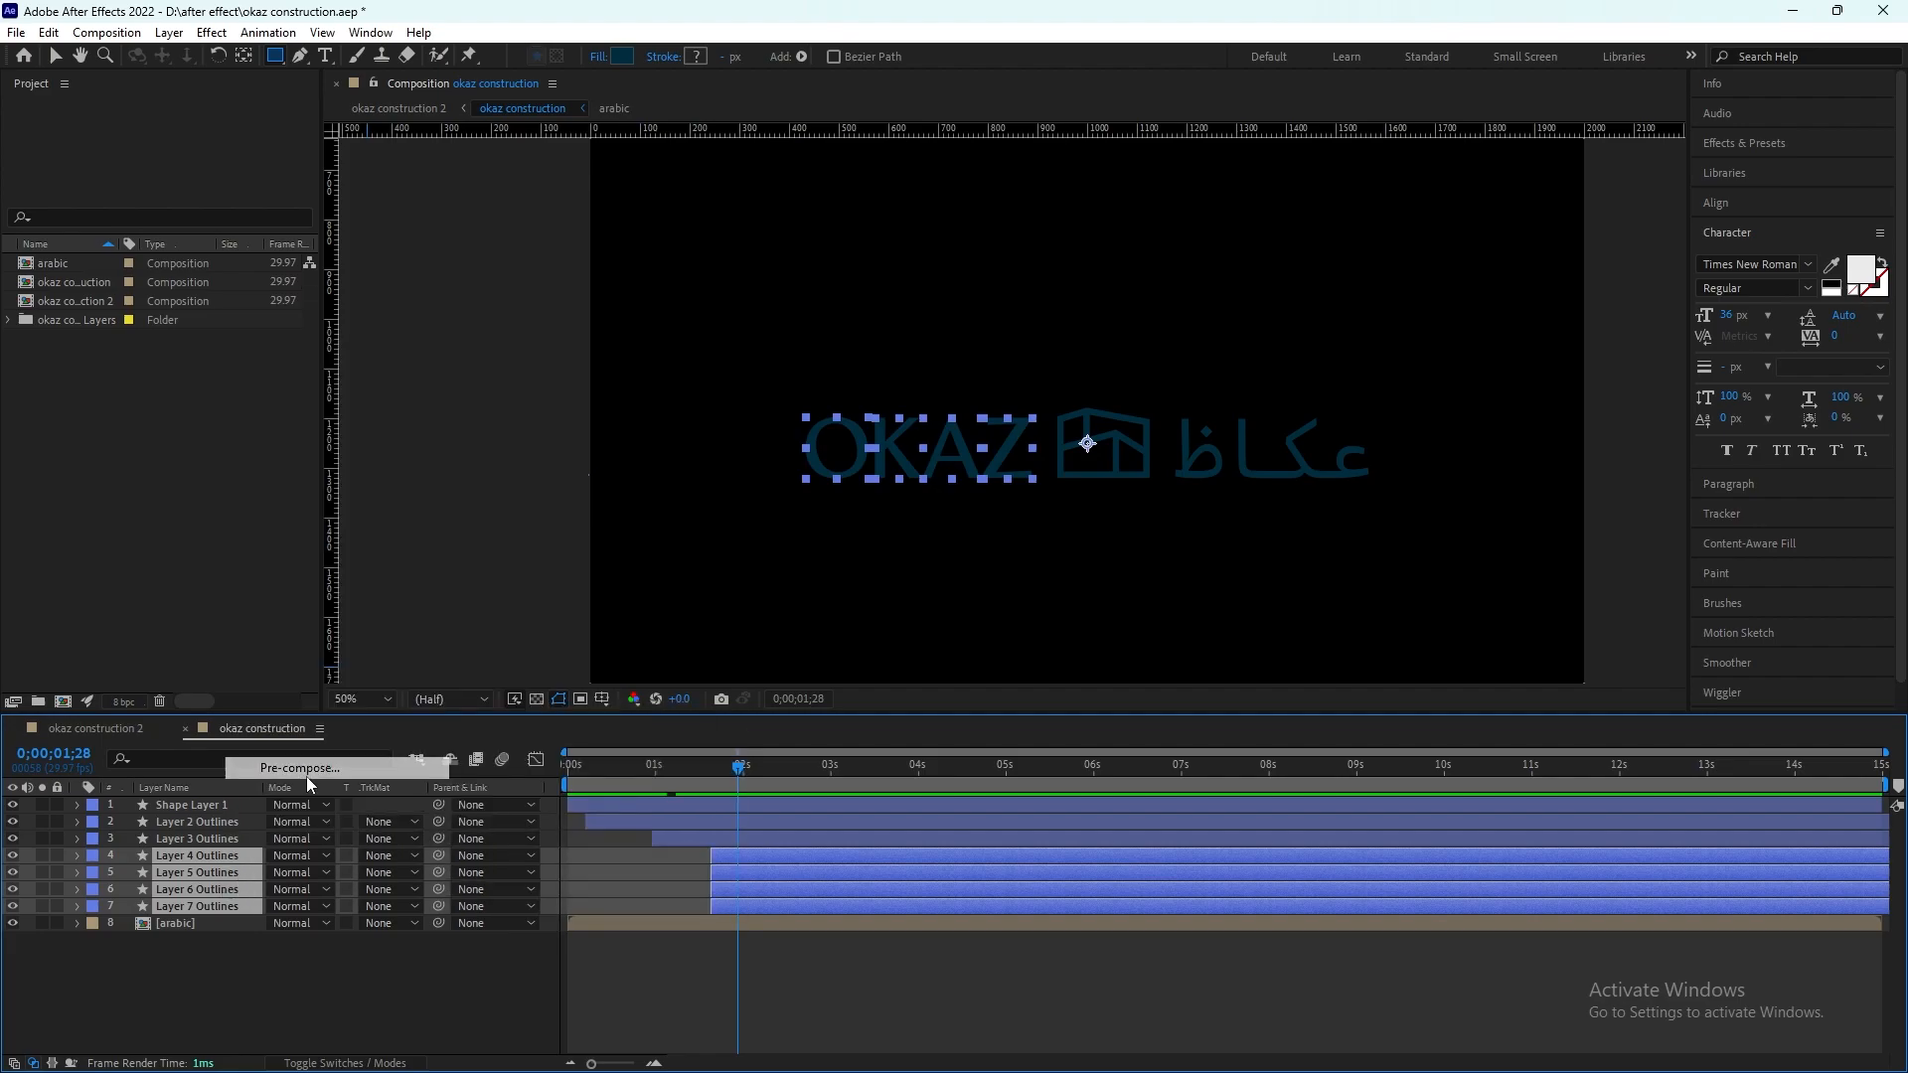
pyautogui.write('english')
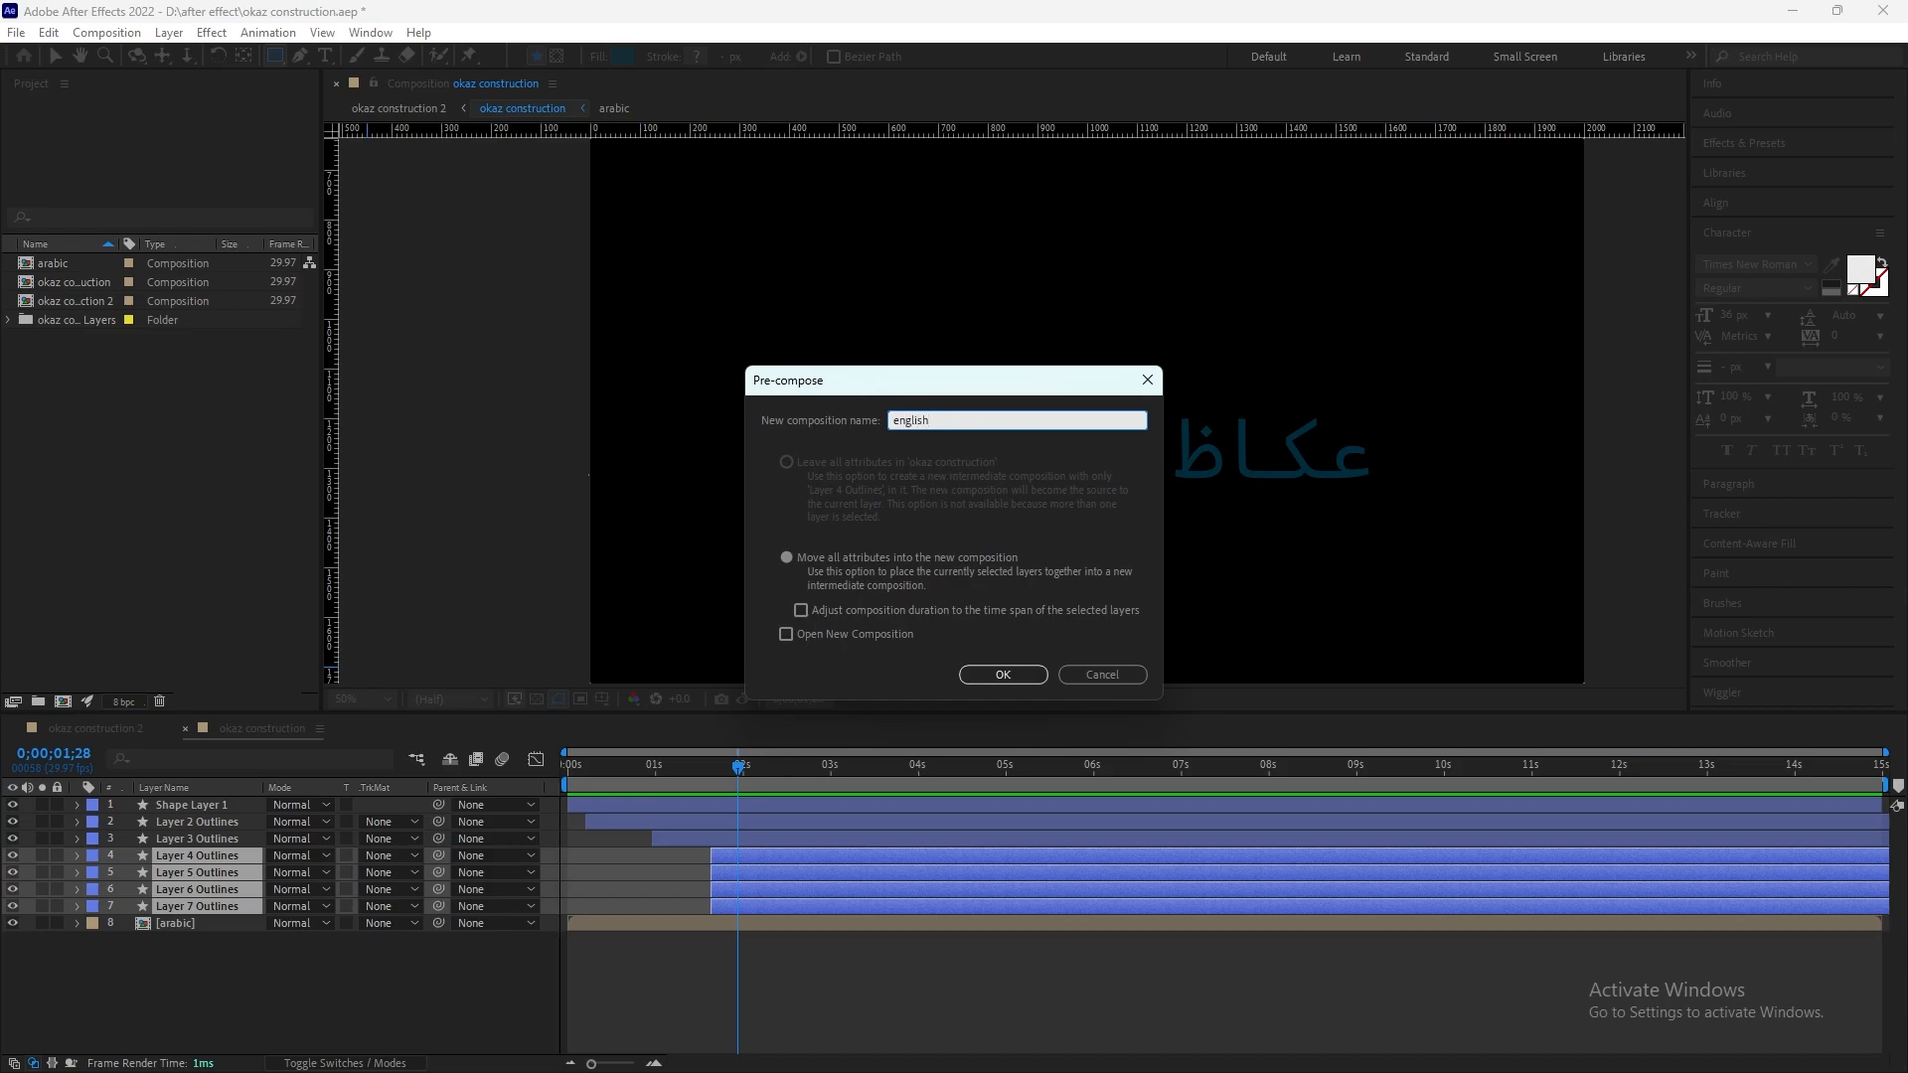
pyautogui.press('Return')
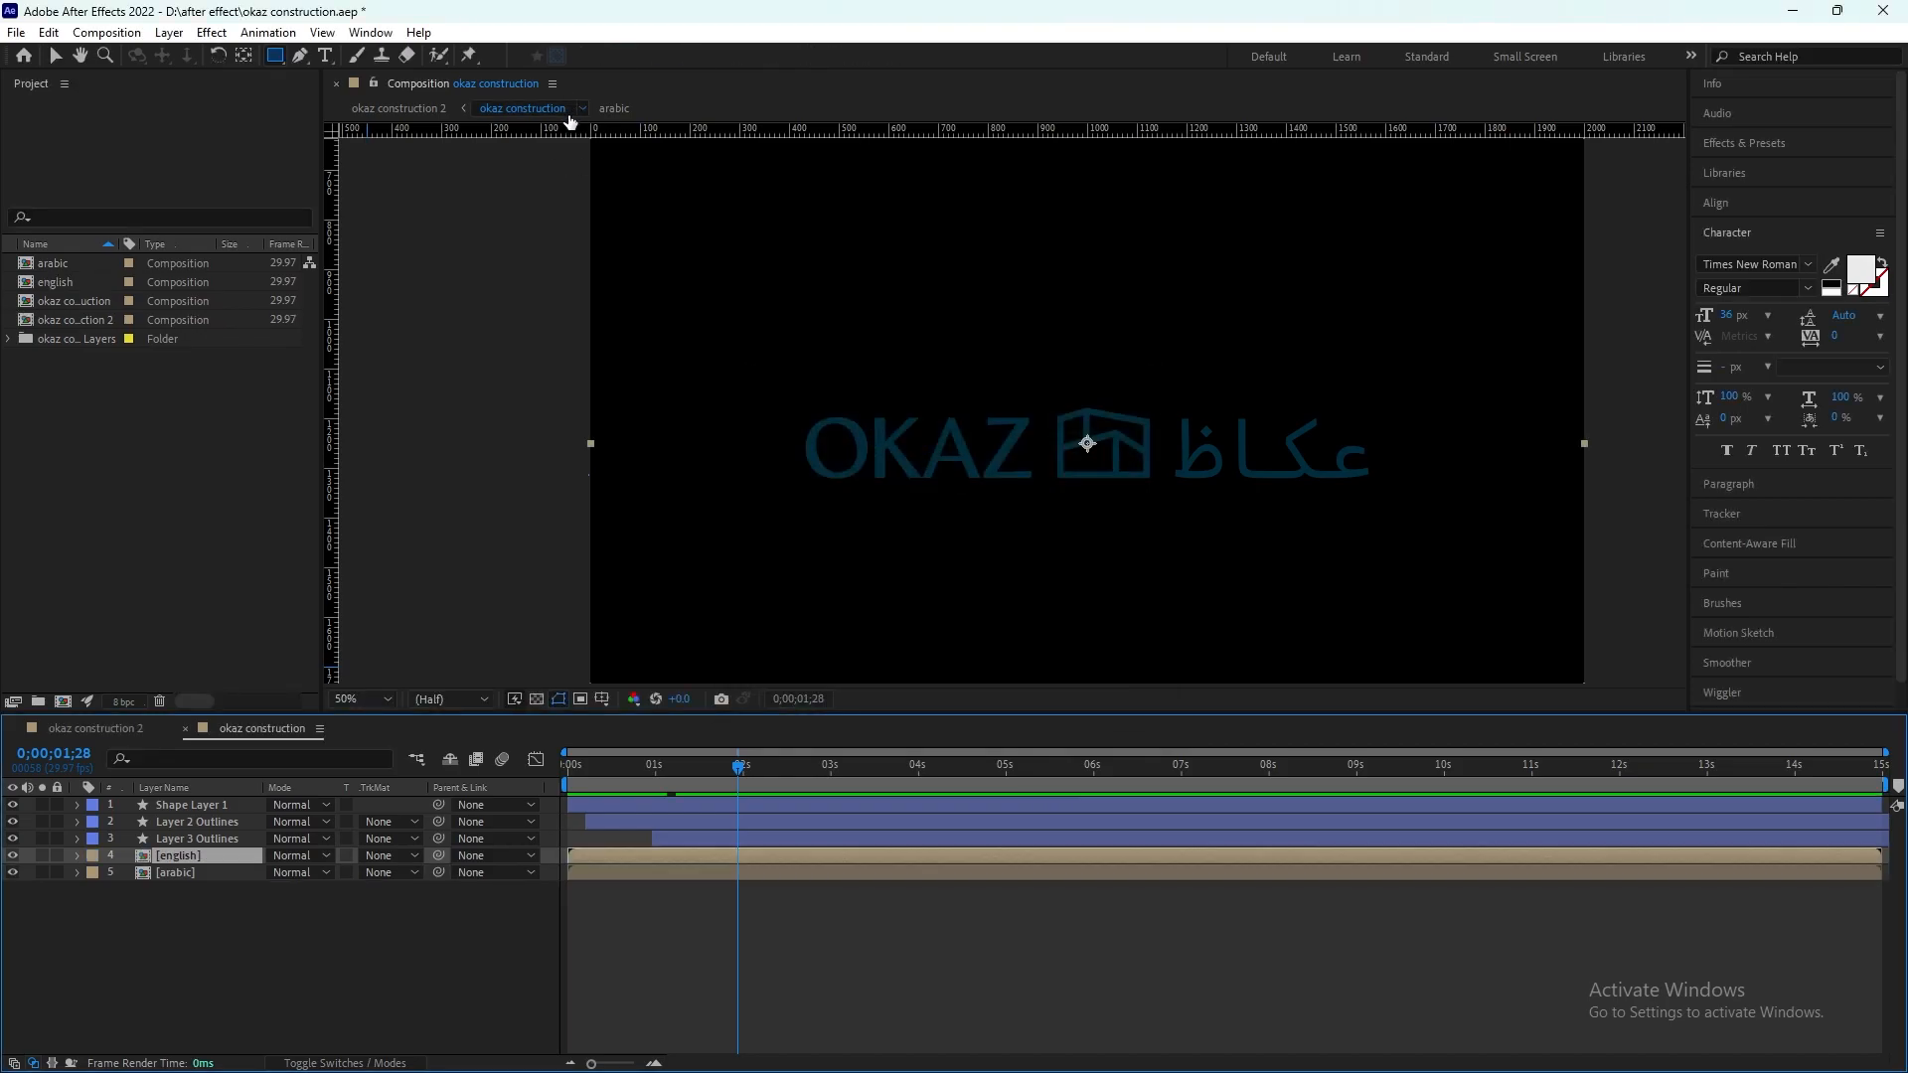
# Step: Draw a red rectangle covering the OKAZ lettering and place its shape layer directly above the english layer
pyautogui.moveTo(789, 398); pyautogui.dragTo(1050, 495)
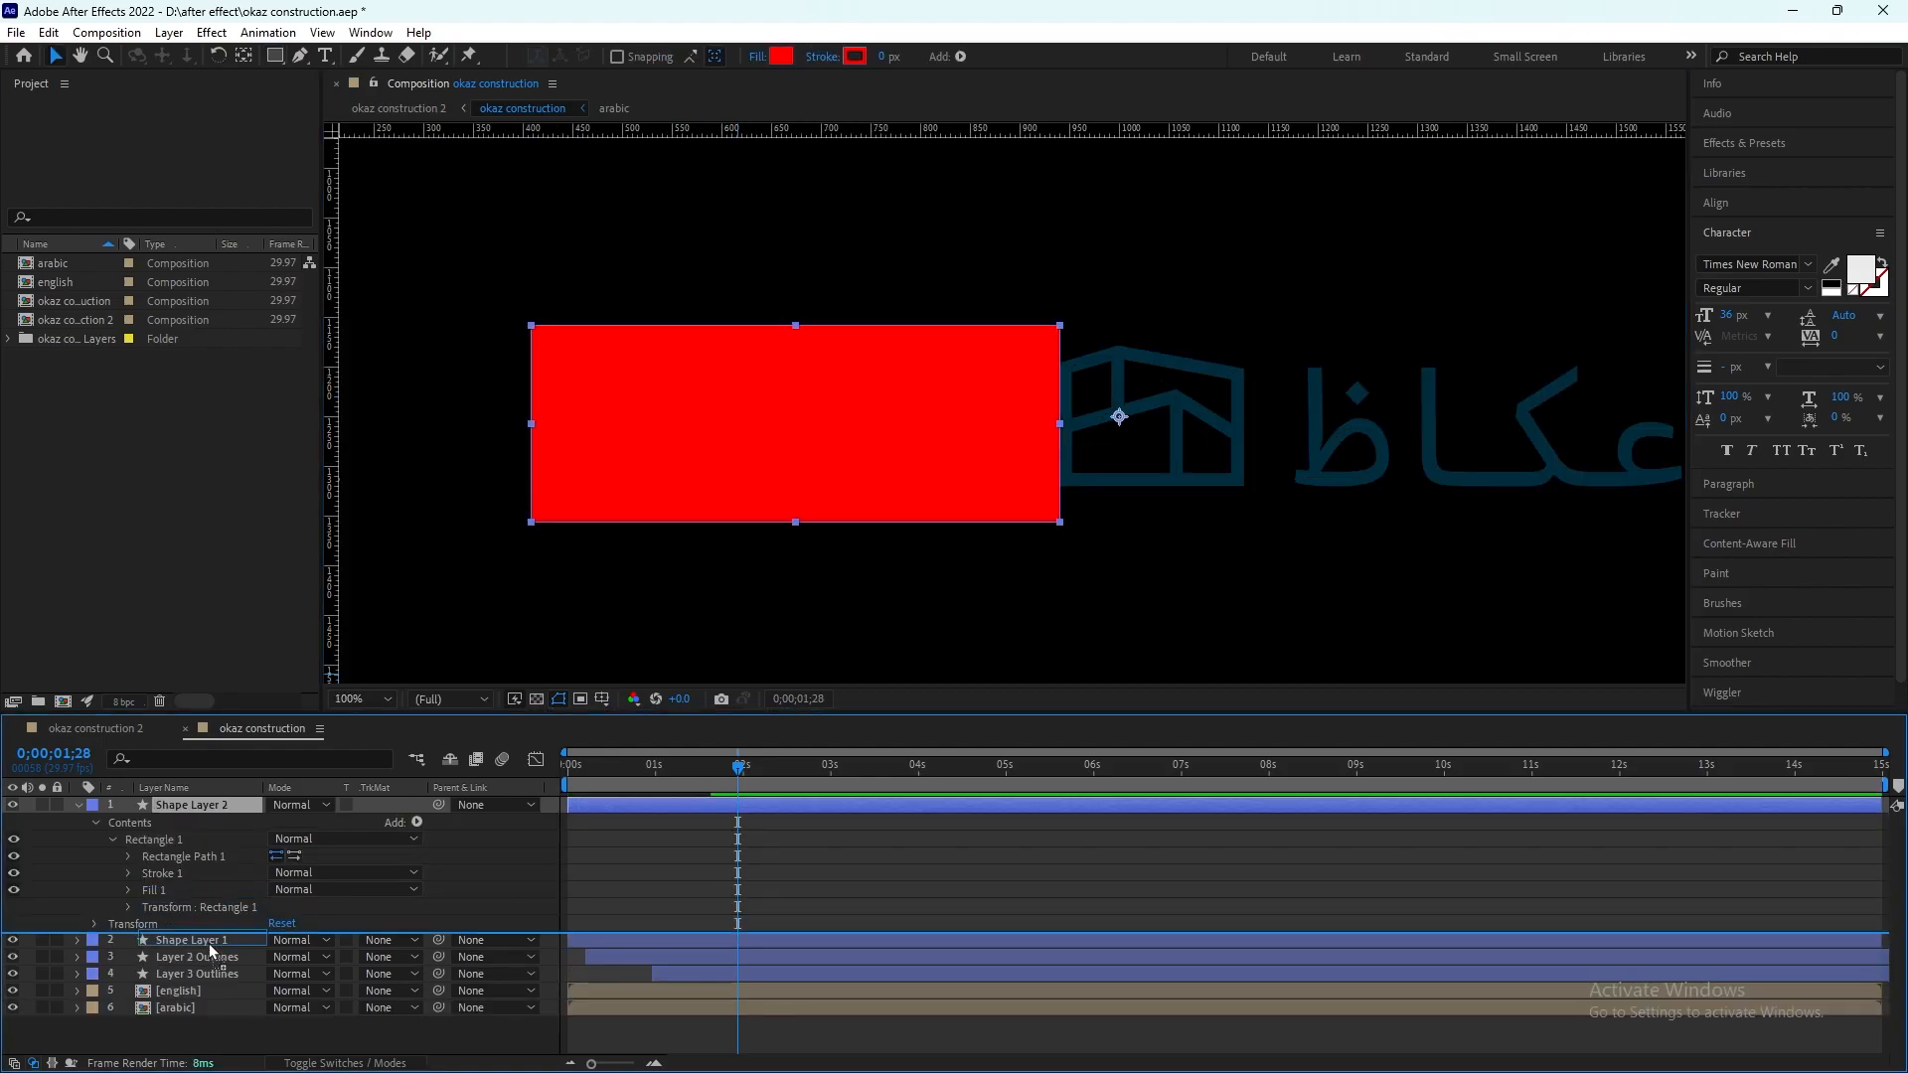
pyautogui.moveTo(208, 944); pyautogui.dragTo(199, 988)
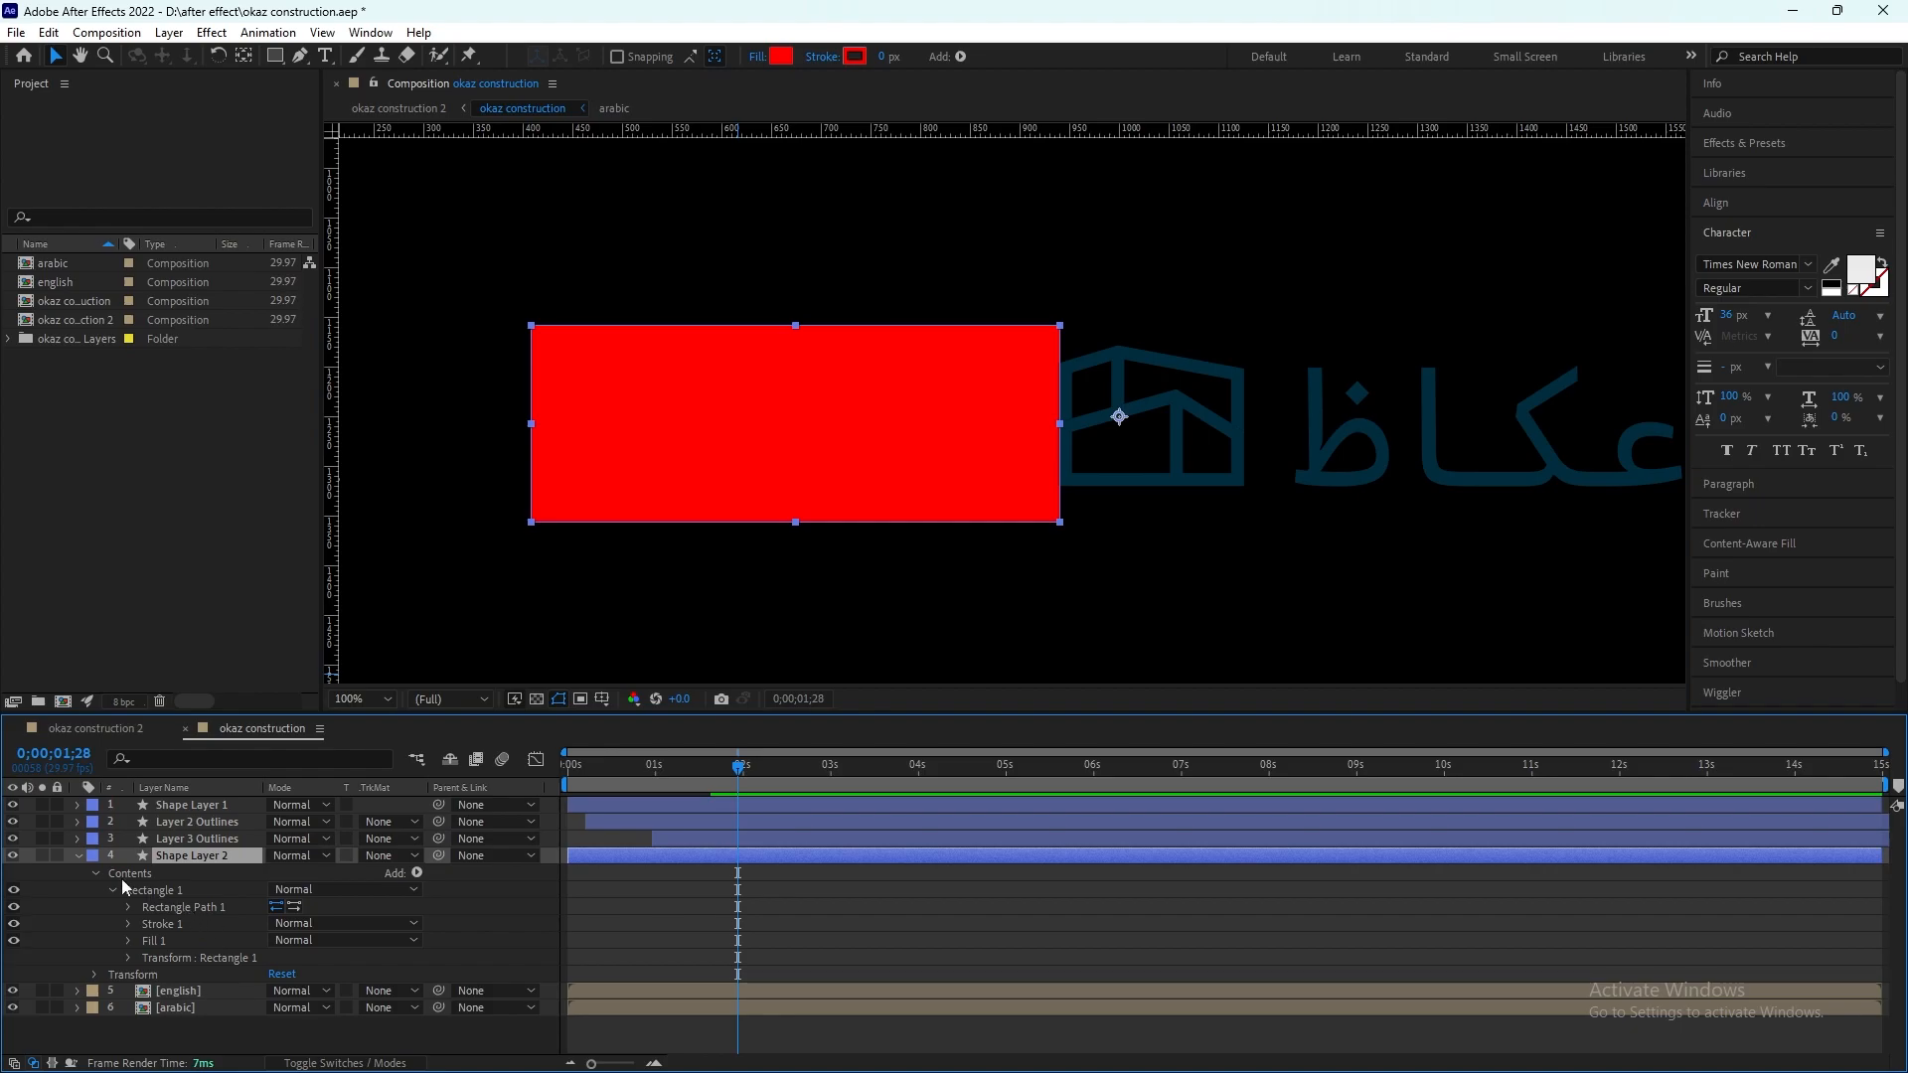
pyautogui.click(76, 856)
# Step: Set the english layer's track matte to Alpha Matte "Shape Layer 2"
pyautogui.click(201, 880)
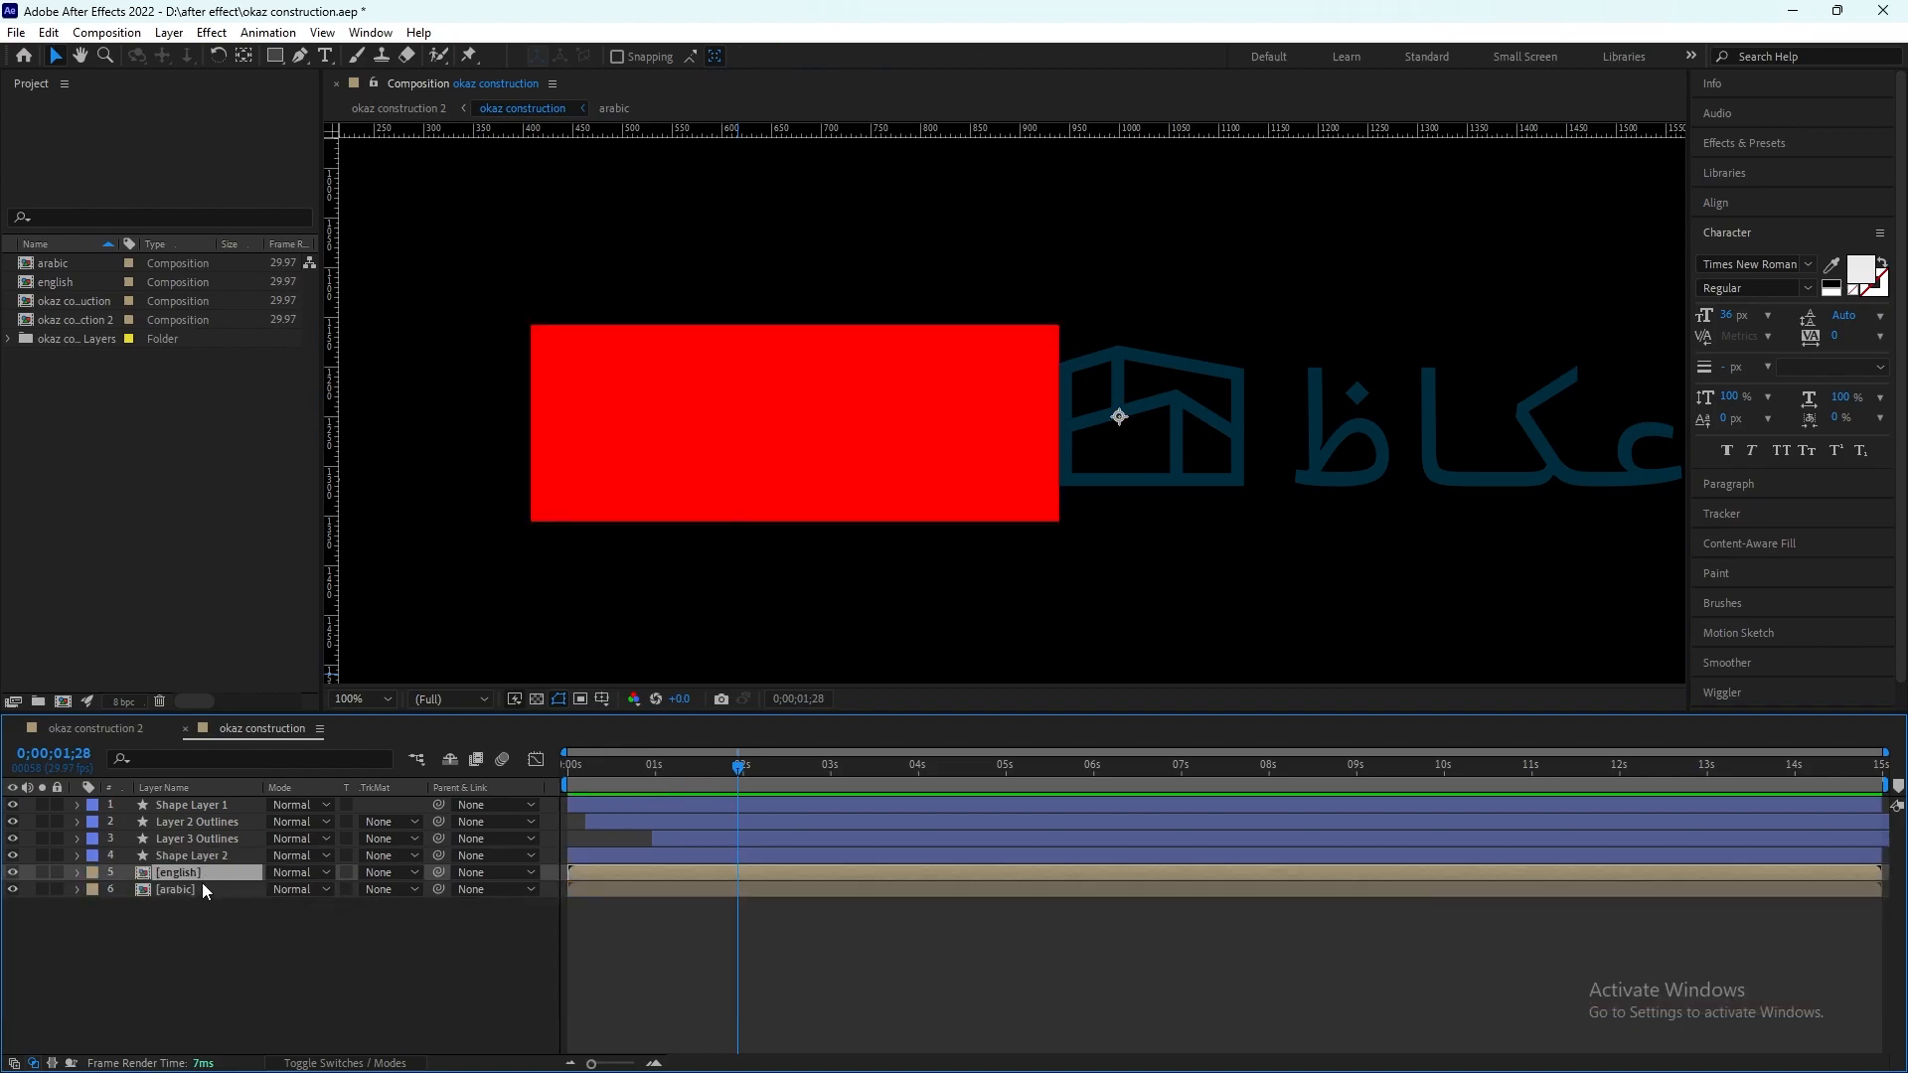
pyautogui.click(387, 888)
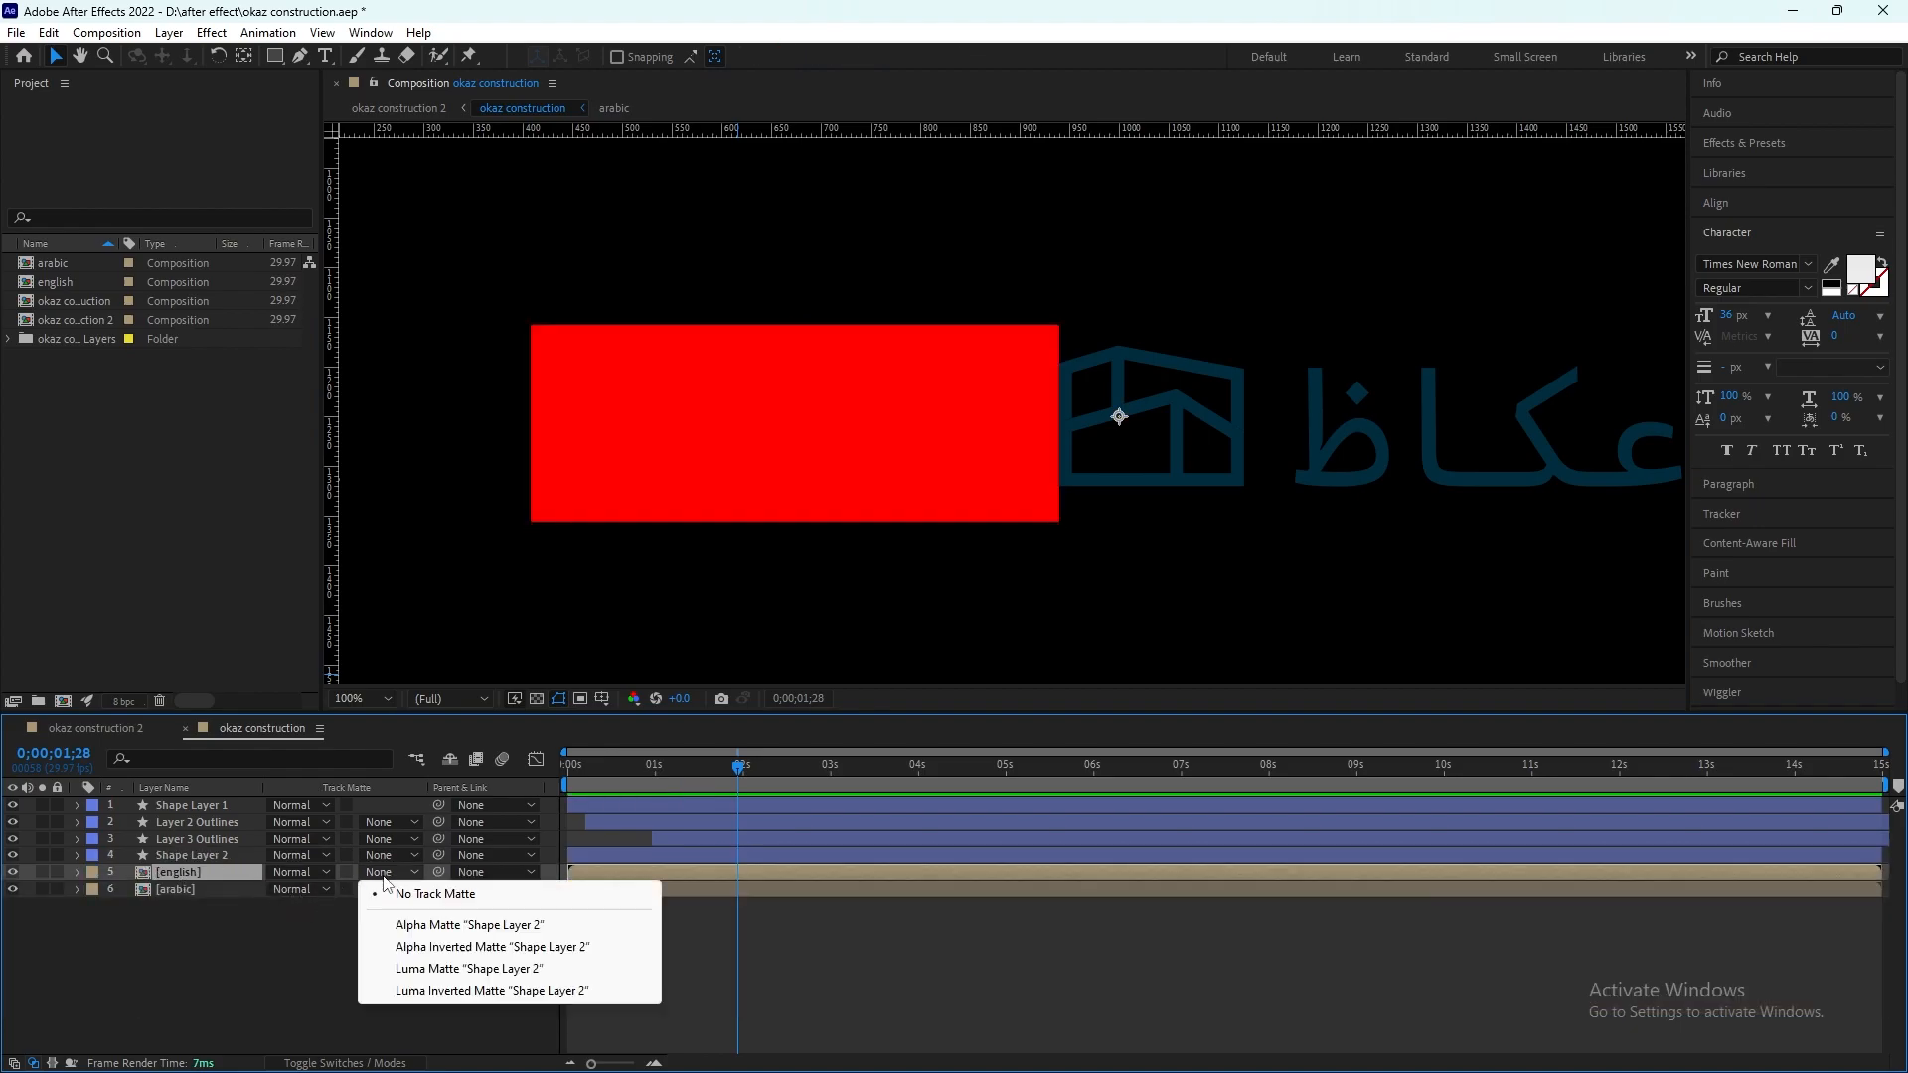
pyautogui.click(428, 925)
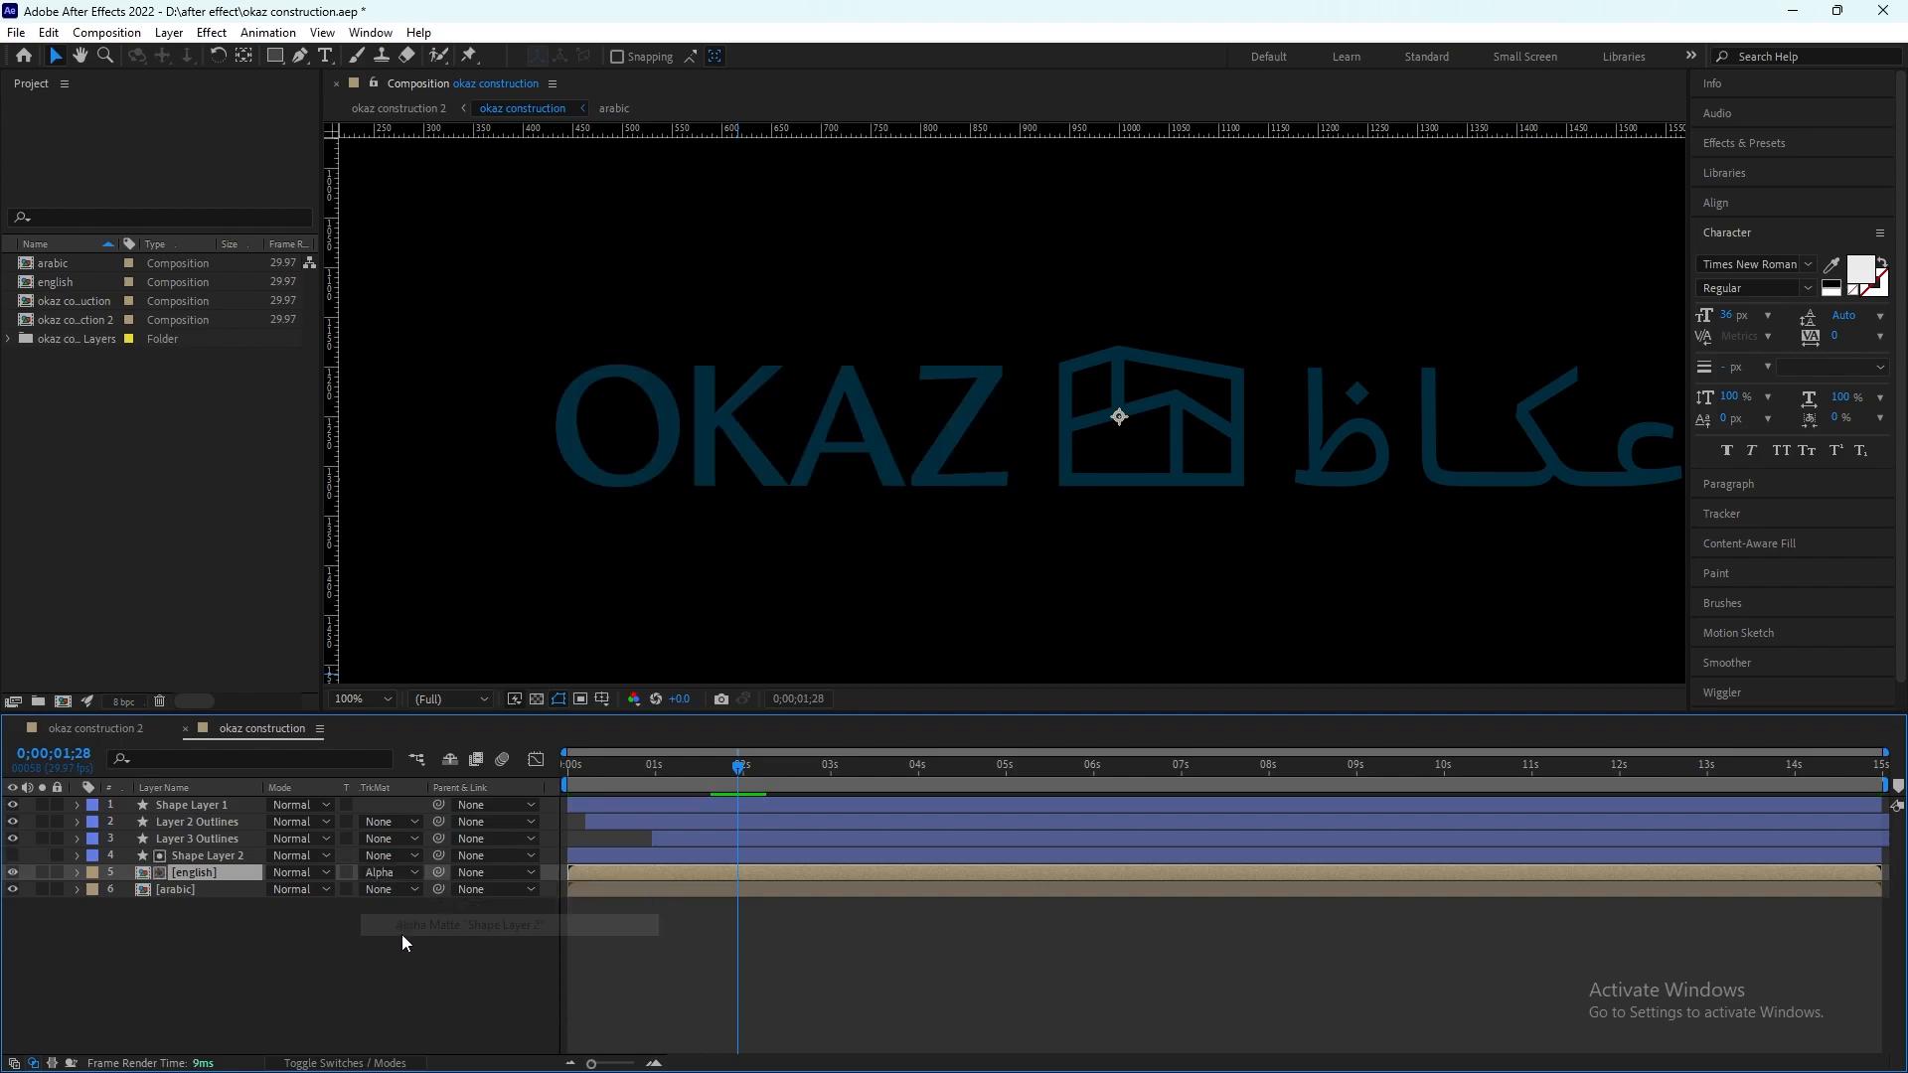
# Step: Delay the english layer to start at 0;00;01;13 and the arabic layer to start at about 0;00;01;27
pyautogui.moveTo(723, 769); pyautogui.dragTo(656, 791)
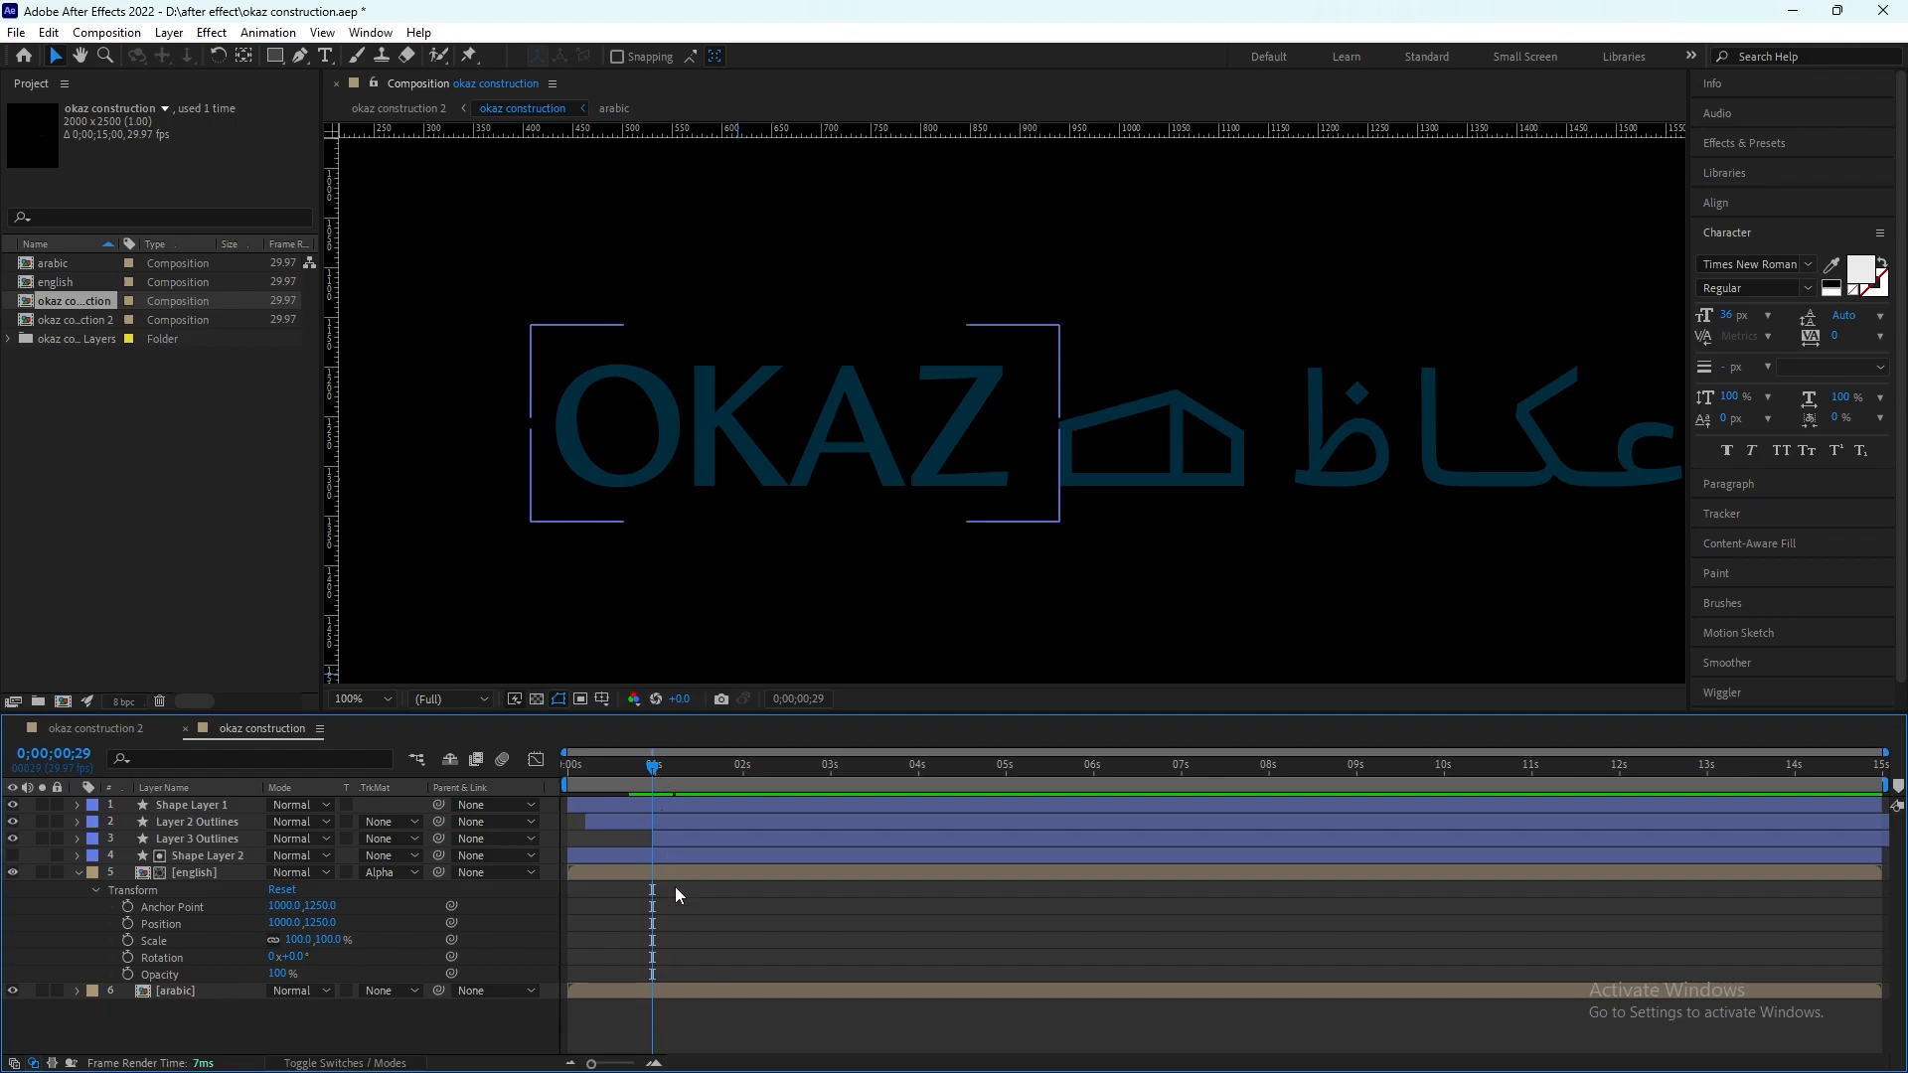
pyautogui.scroll(-4, 862, 443)
pyautogui.scroll(2, 1006, 427)
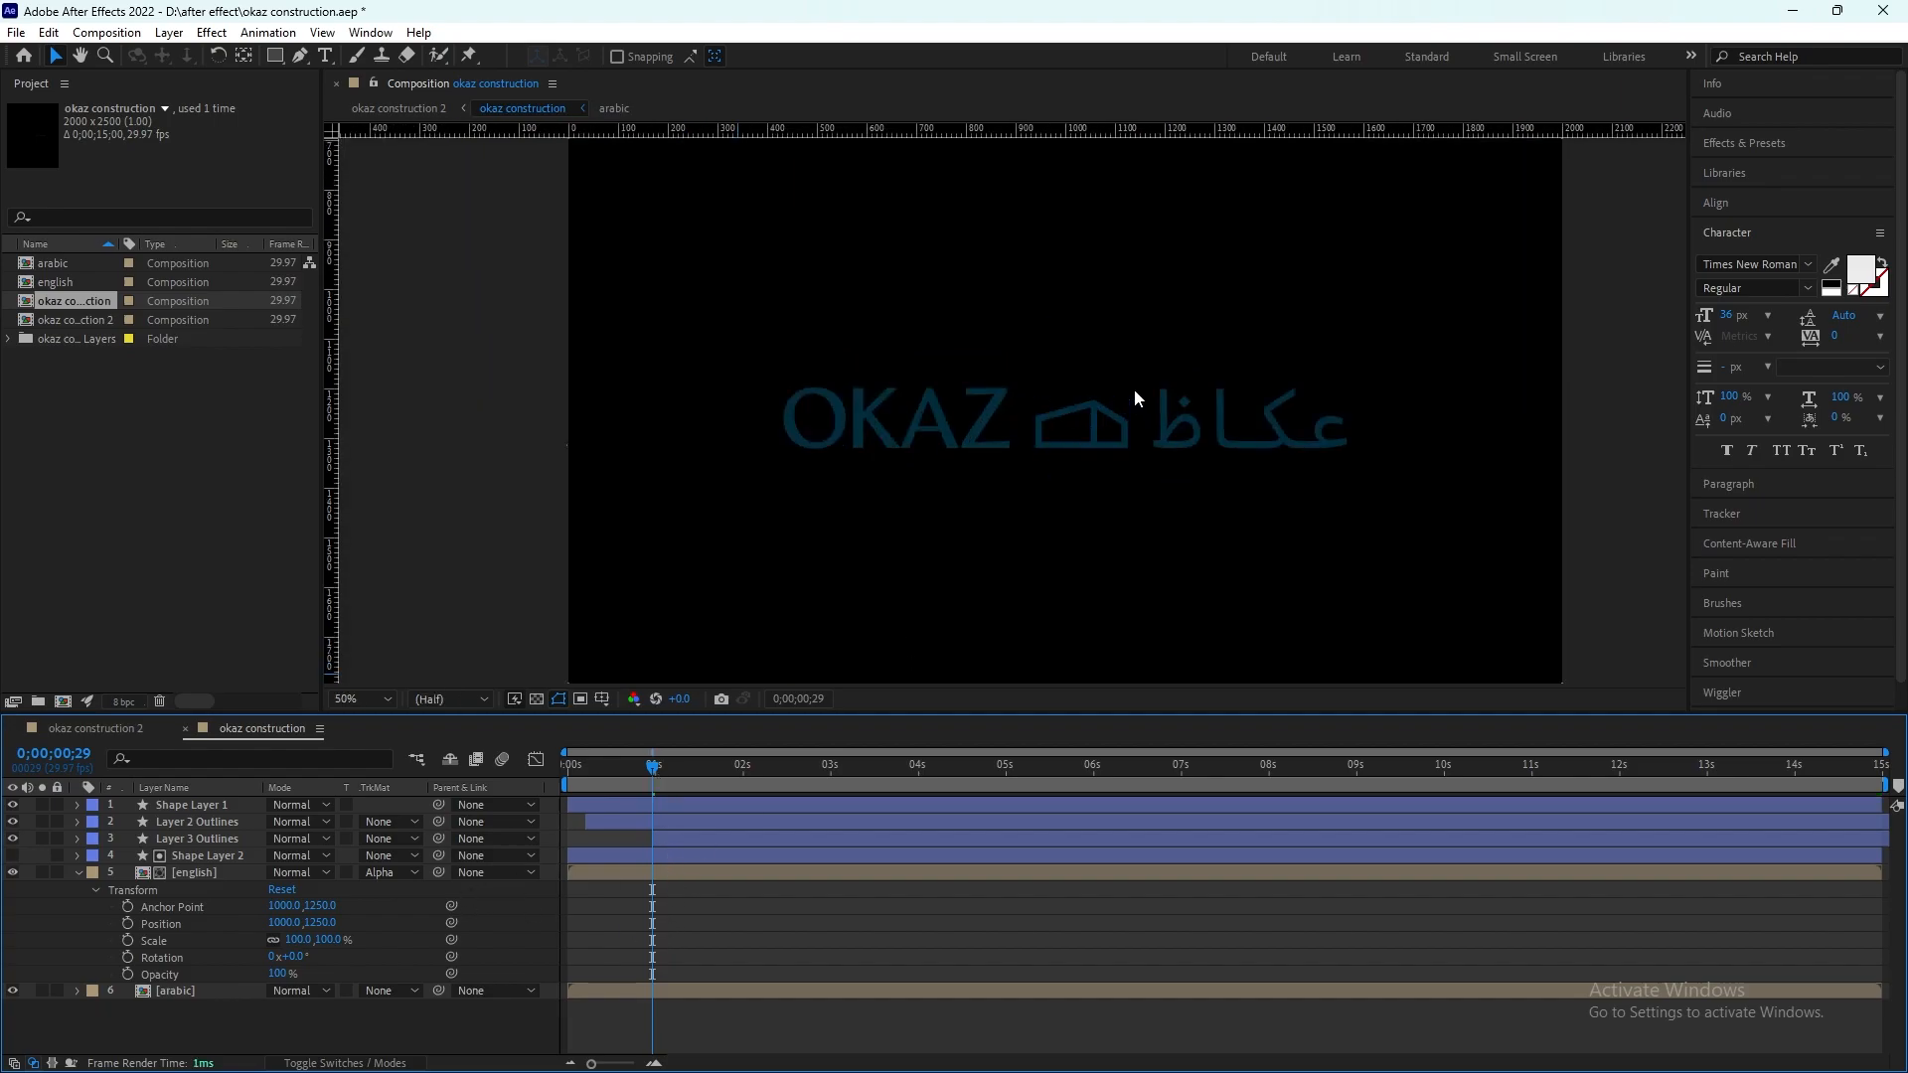
pyautogui.moveTo(659, 752); pyautogui.dragTo(696, 771)
pyautogui.moveTo(698, 990); pyautogui.dragTo(866, 990)
pyautogui.moveTo(699, 872); pyautogui.dragTo(824, 872)
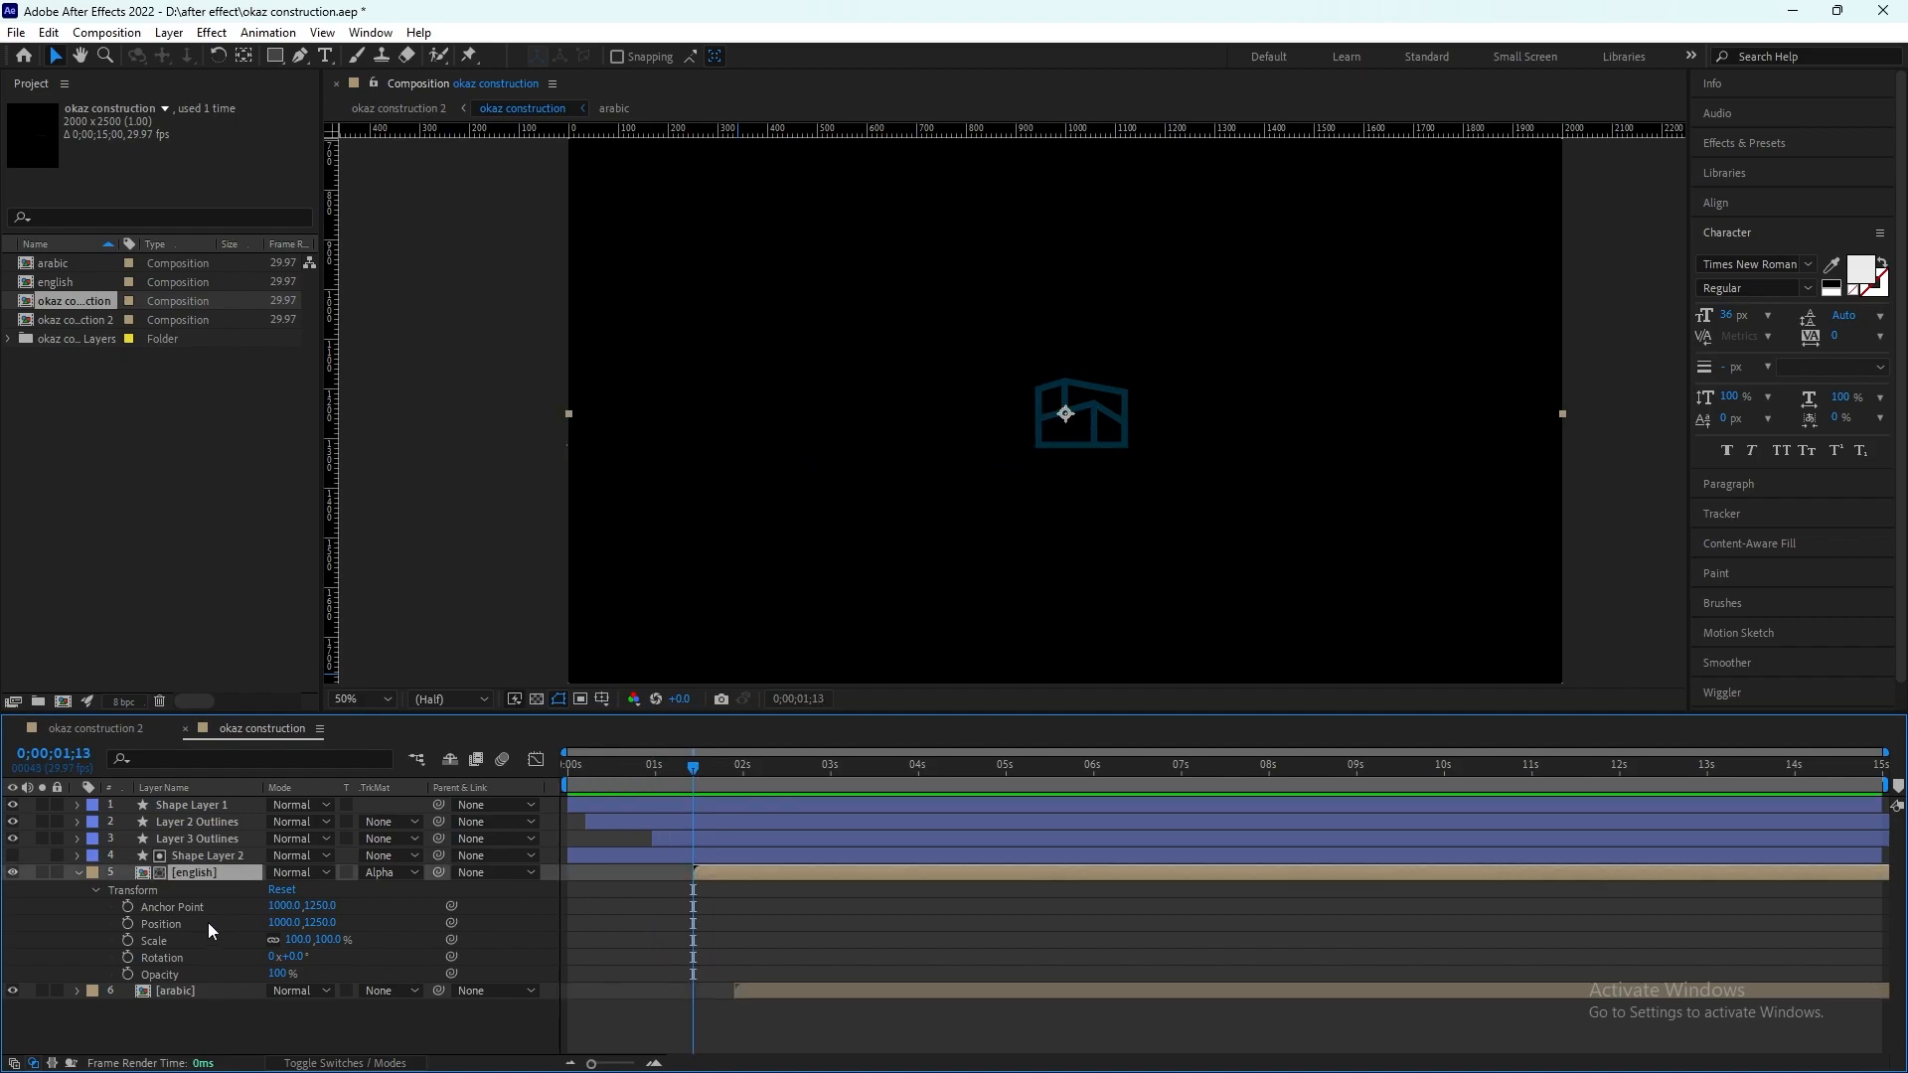
pyautogui.click(127, 924)
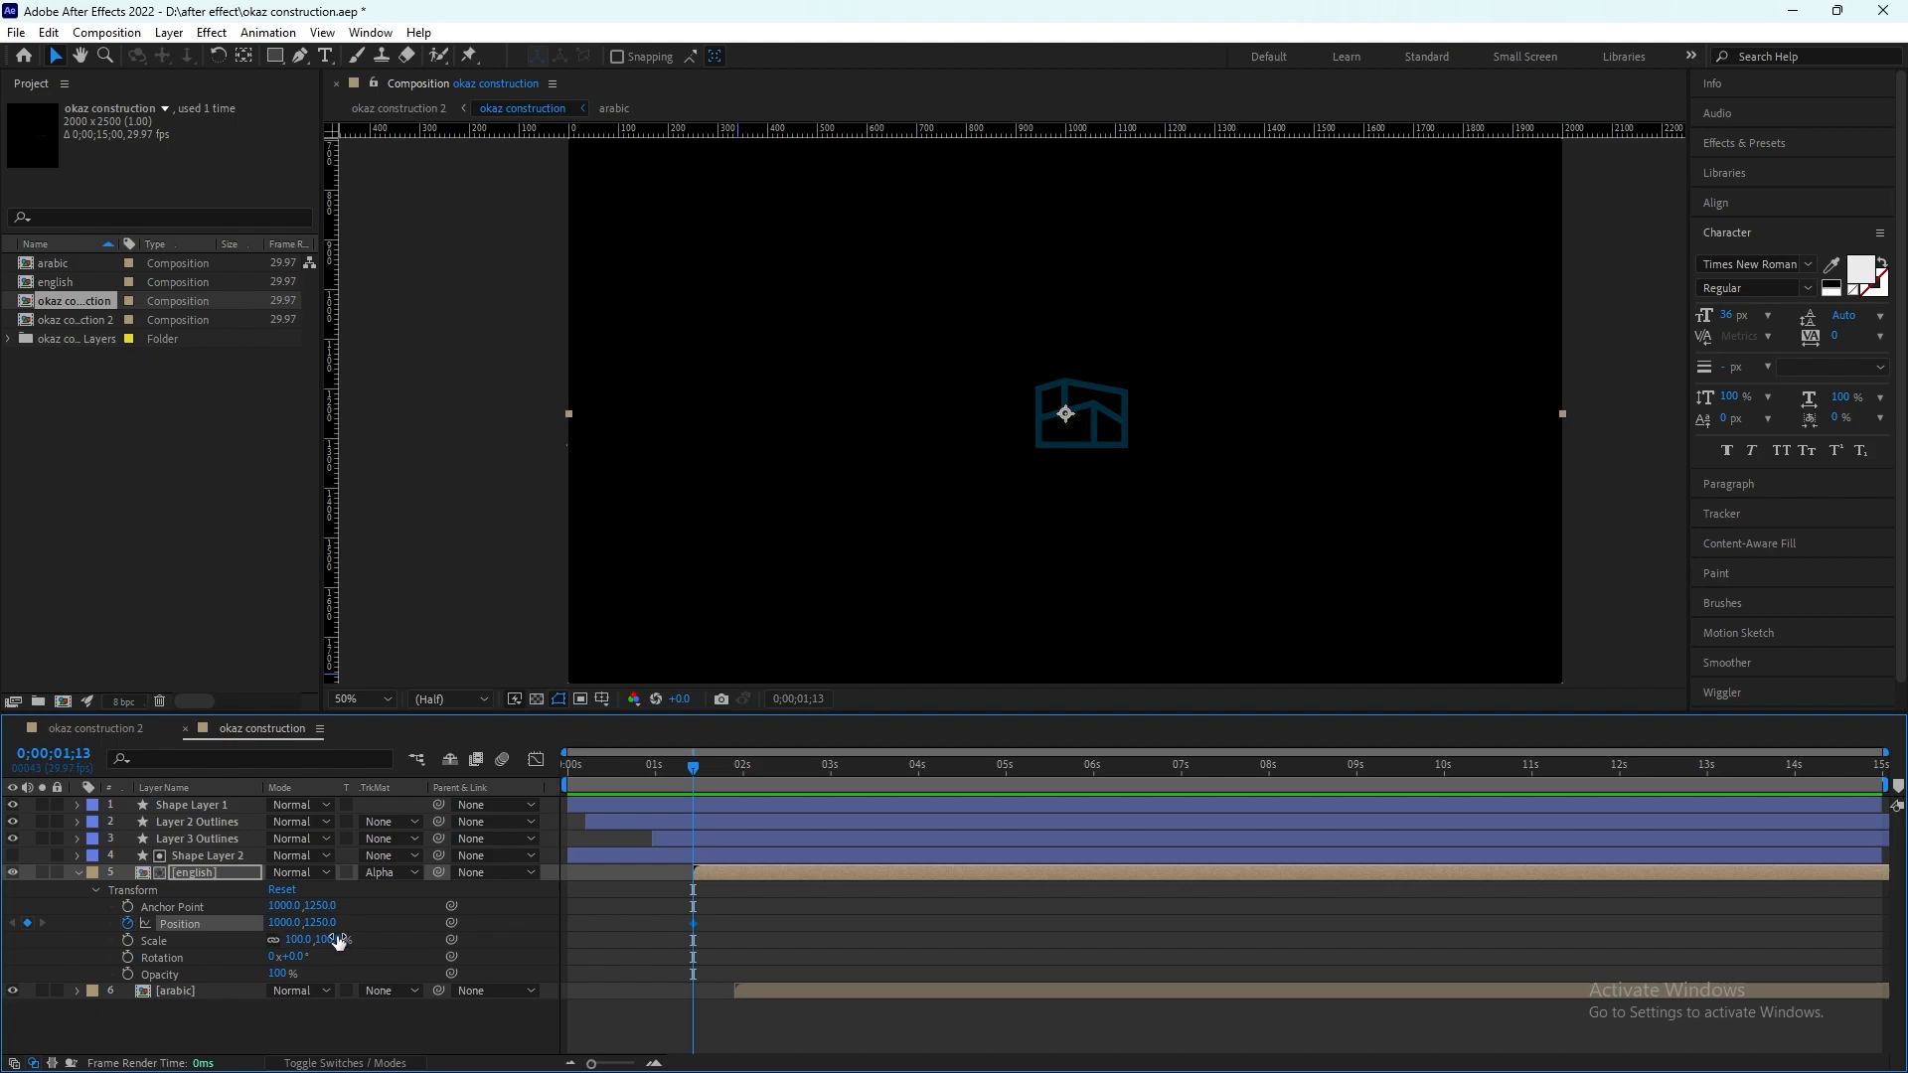
pyautogui.moveTo(287, 923); pyautogui.dragTo(604, 939)
pyautogui.moveTo(695, 769); pyautogui.dragTo(725, 772)
pyautogui.moveTo(283, 923); pyautogui.dragTo(467, 924)
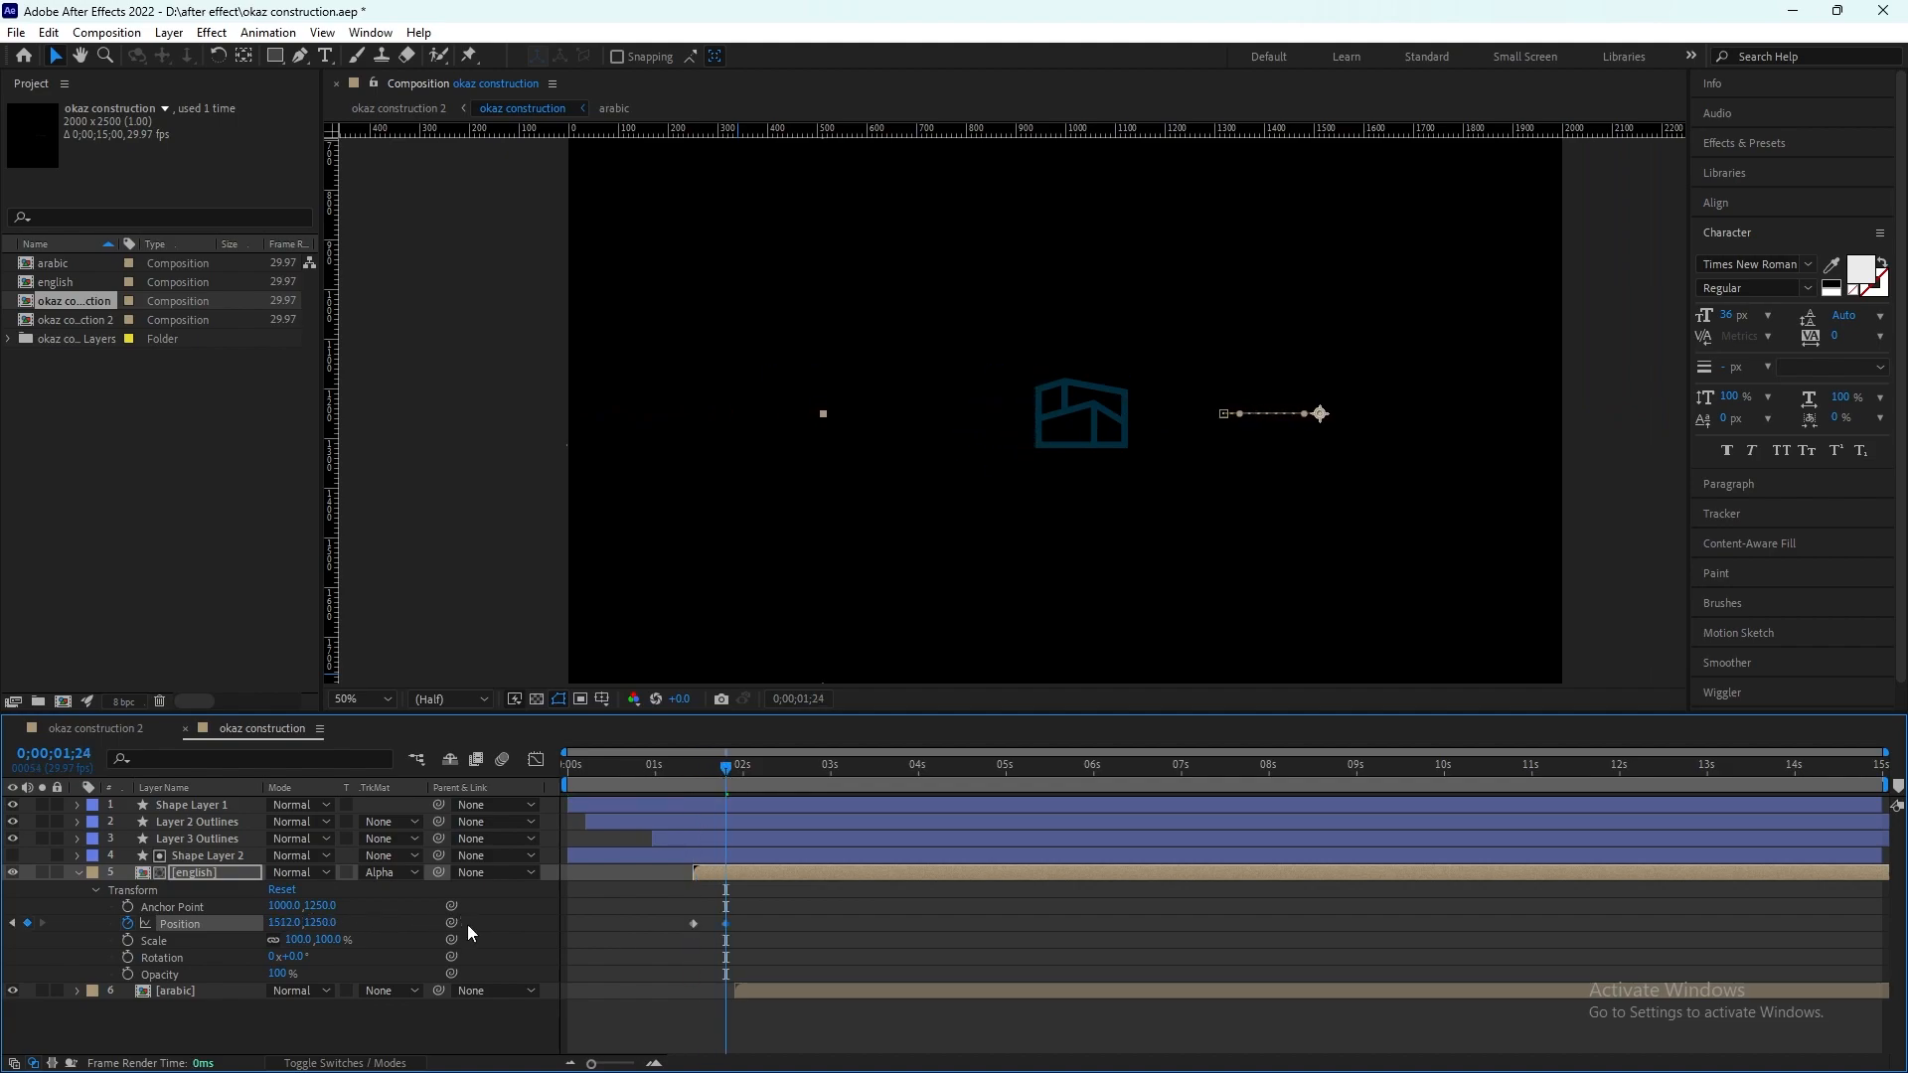
pyautogui.moveTo(724, 923); pyautogui.dragTo(695, 923)
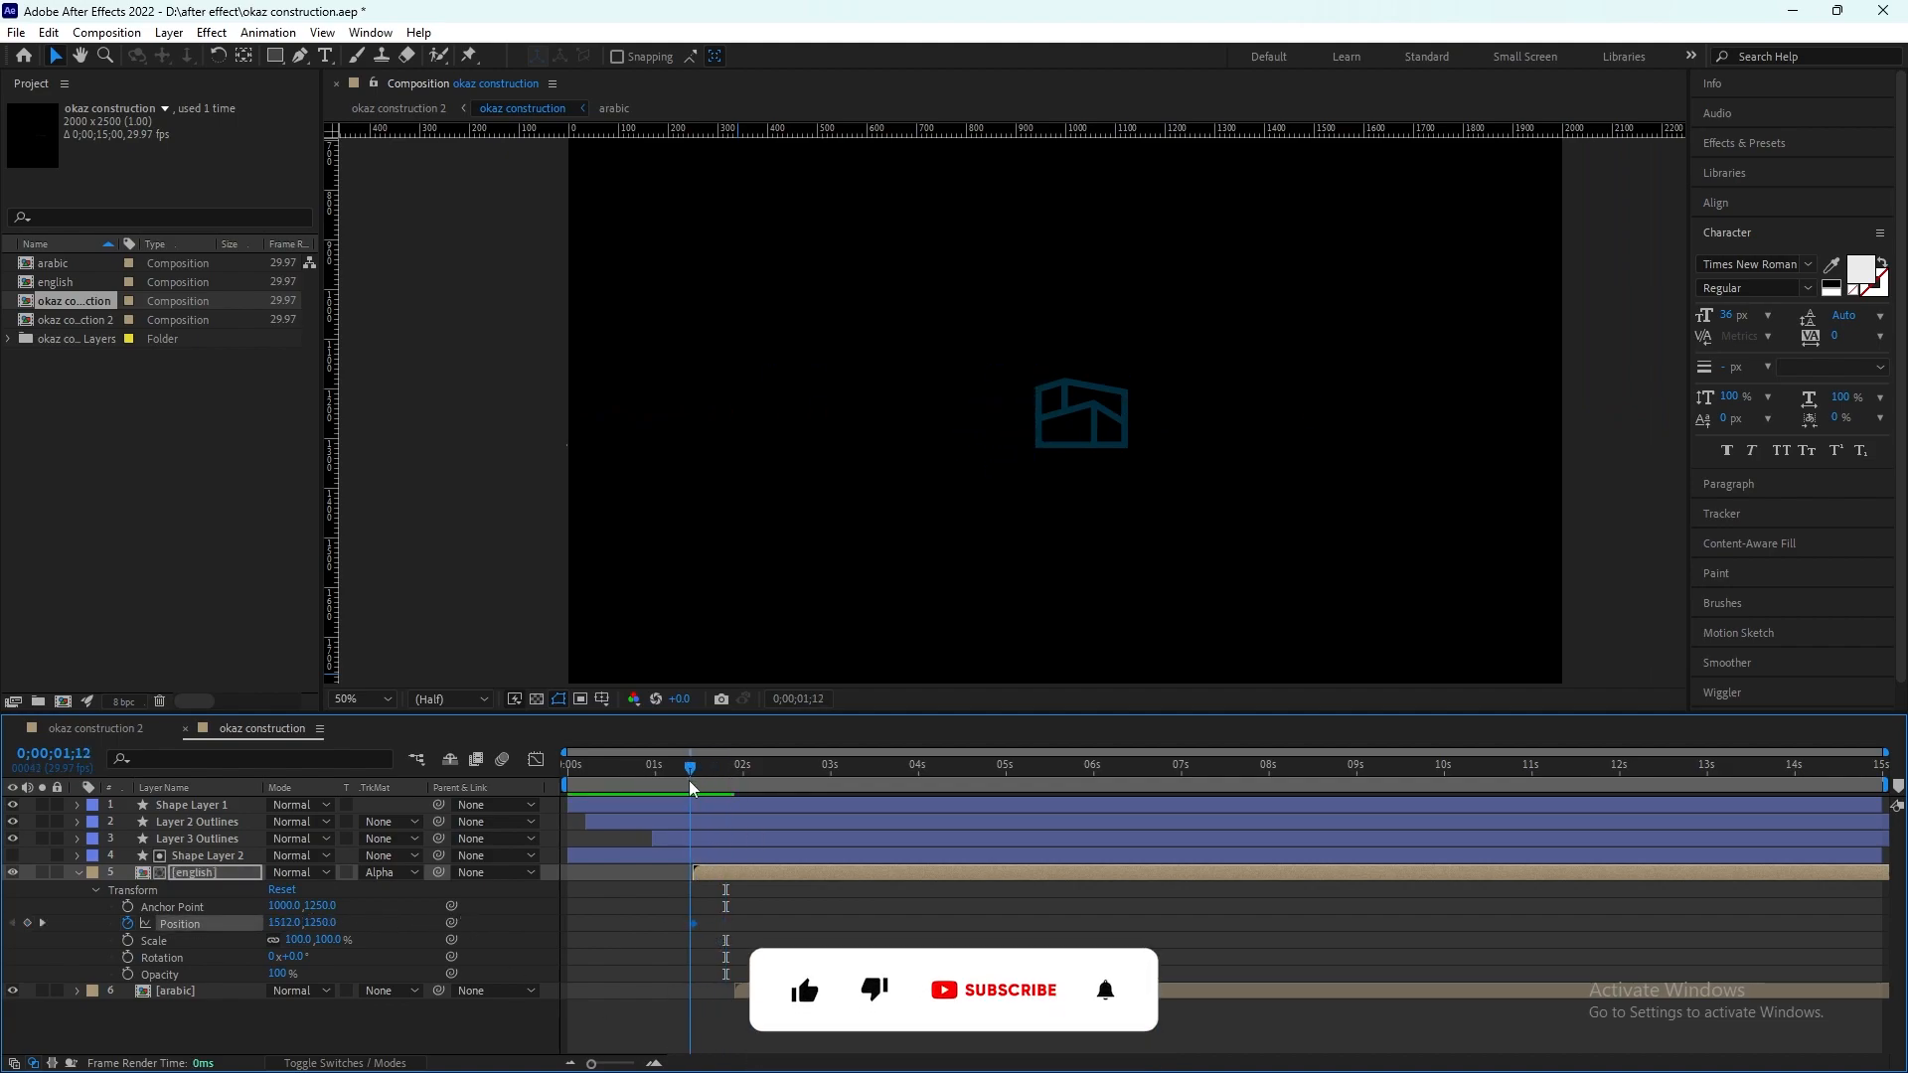
pyautogui.hotkey('ctrl', 'z')
pyautogui.hotkey('ctrl', 'z')
pyautogui.hotkey('ctrl', 'z')
pyautogui.hotkey('ctrl', 'z')
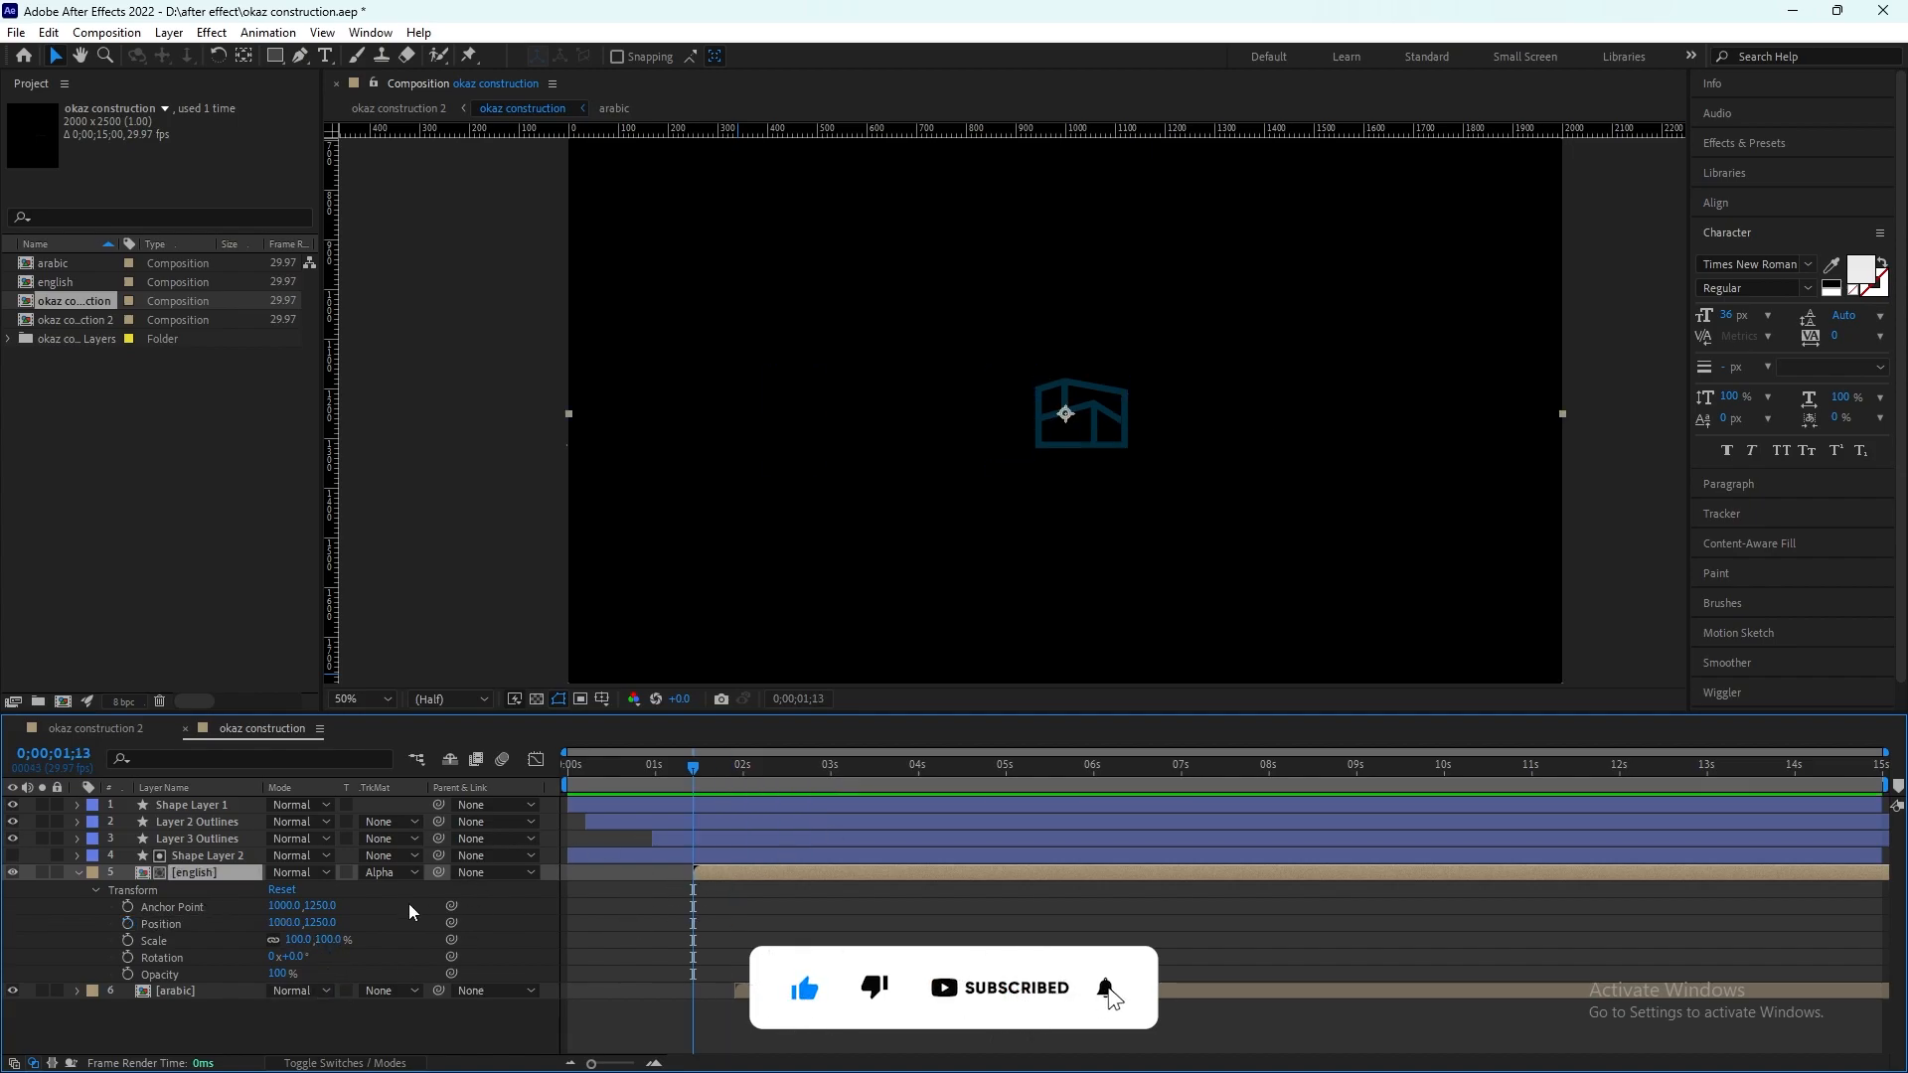
# Step: Animate the english layer's Position from 1581,1250 at 0;00;01;13 to 1000,1250 at about 0;00;01;23
pyautogui.click(127, 923)
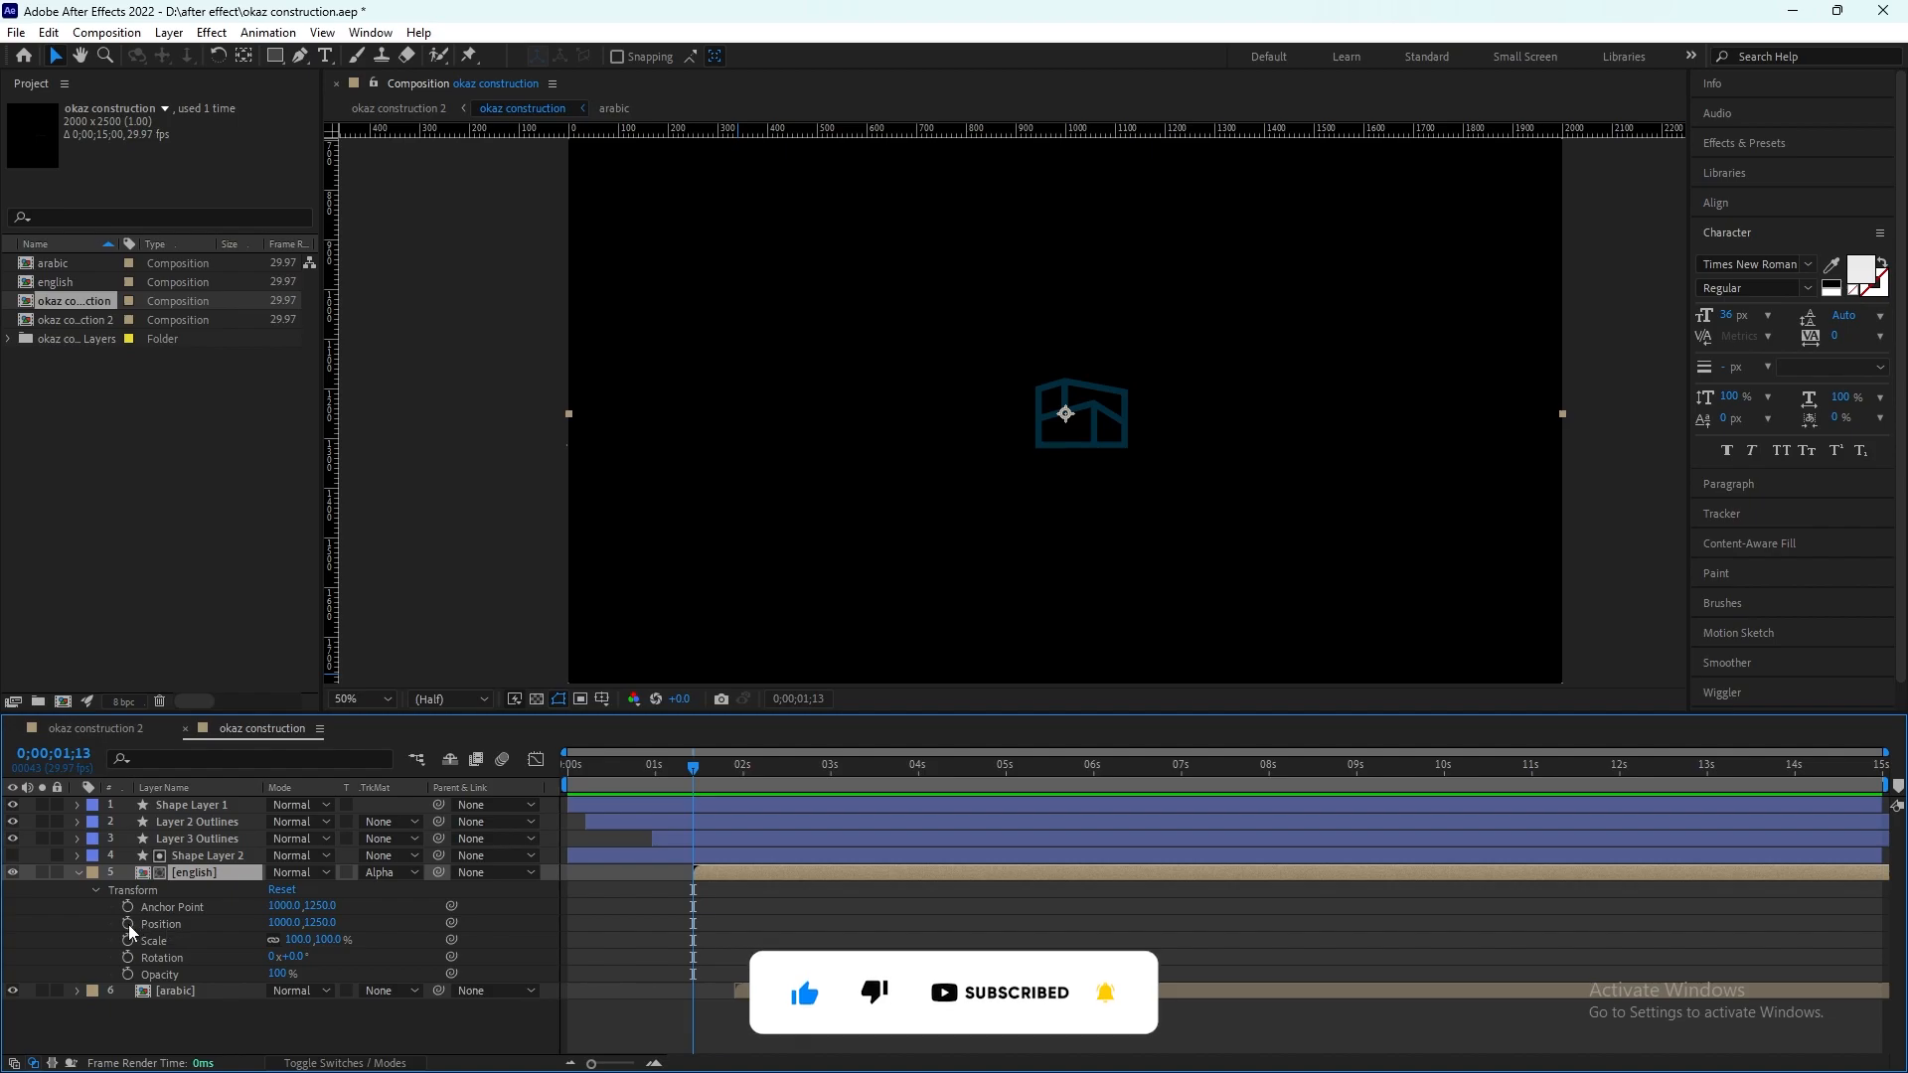
pyautogui.moveTo(694, 924); pyautogui.dragTo(722, 924)
pyautogui.moveTo(277, 925); pyautogui.dragTo(858, 931)
pyautogui.moveTo(694, 767)
pyautogui.mouseDown()
pyautogui.moveTo(722, 762)
pyautogui.moveTo(678, 779)
pyautogui.moveTo(731, 785)
pyautogui.moveTo(683, 777)
pyautogui.mouseUp()
pyautogui.moveTo(731, 913); pyautogui.dragTo(690, 928)
# Step: Ease the english layer's Position keyframes, lengthen the first keyframe's influence in the speed graph, and preview the motion
pyautogui.hotkey('shift', 'F3')
pyautogui.click(351, 914)
pyautogui.click(234, 926)
pyautogui.click(694, 1007)
pyautogui.moveTo(703, 1007); pyautogui.dragTo(717, 1007)
pyautogui.click(608, 767)
pyautogui.click(536, 762)
pyautogui.press('space')
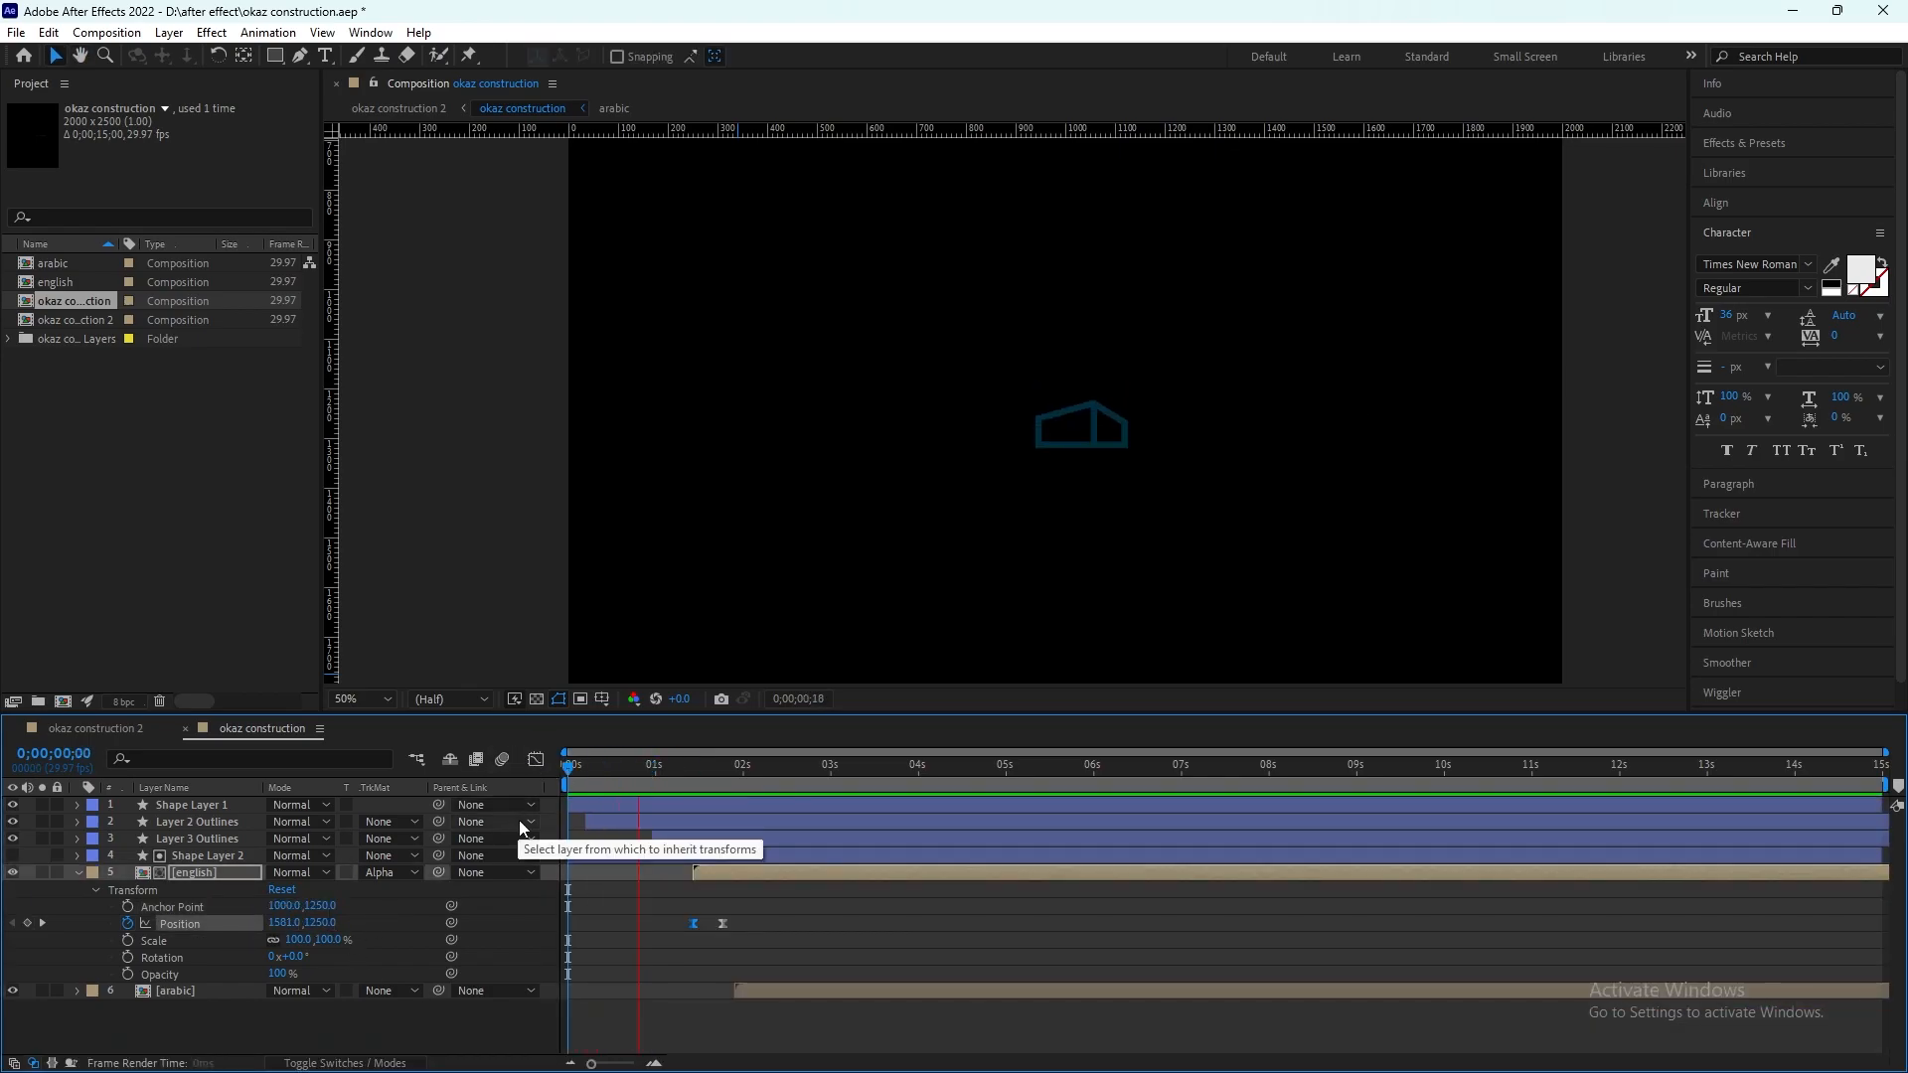
pyautogui.press('space')
# Step: Move the english layer's last Position keyframe to about 0;00;02;04, check its speed graph and preview the slower reveal
pyautogui.moveTo(722, 923); pyautogui.dragTo(754, 934)
pyautogui.click(535, 762)
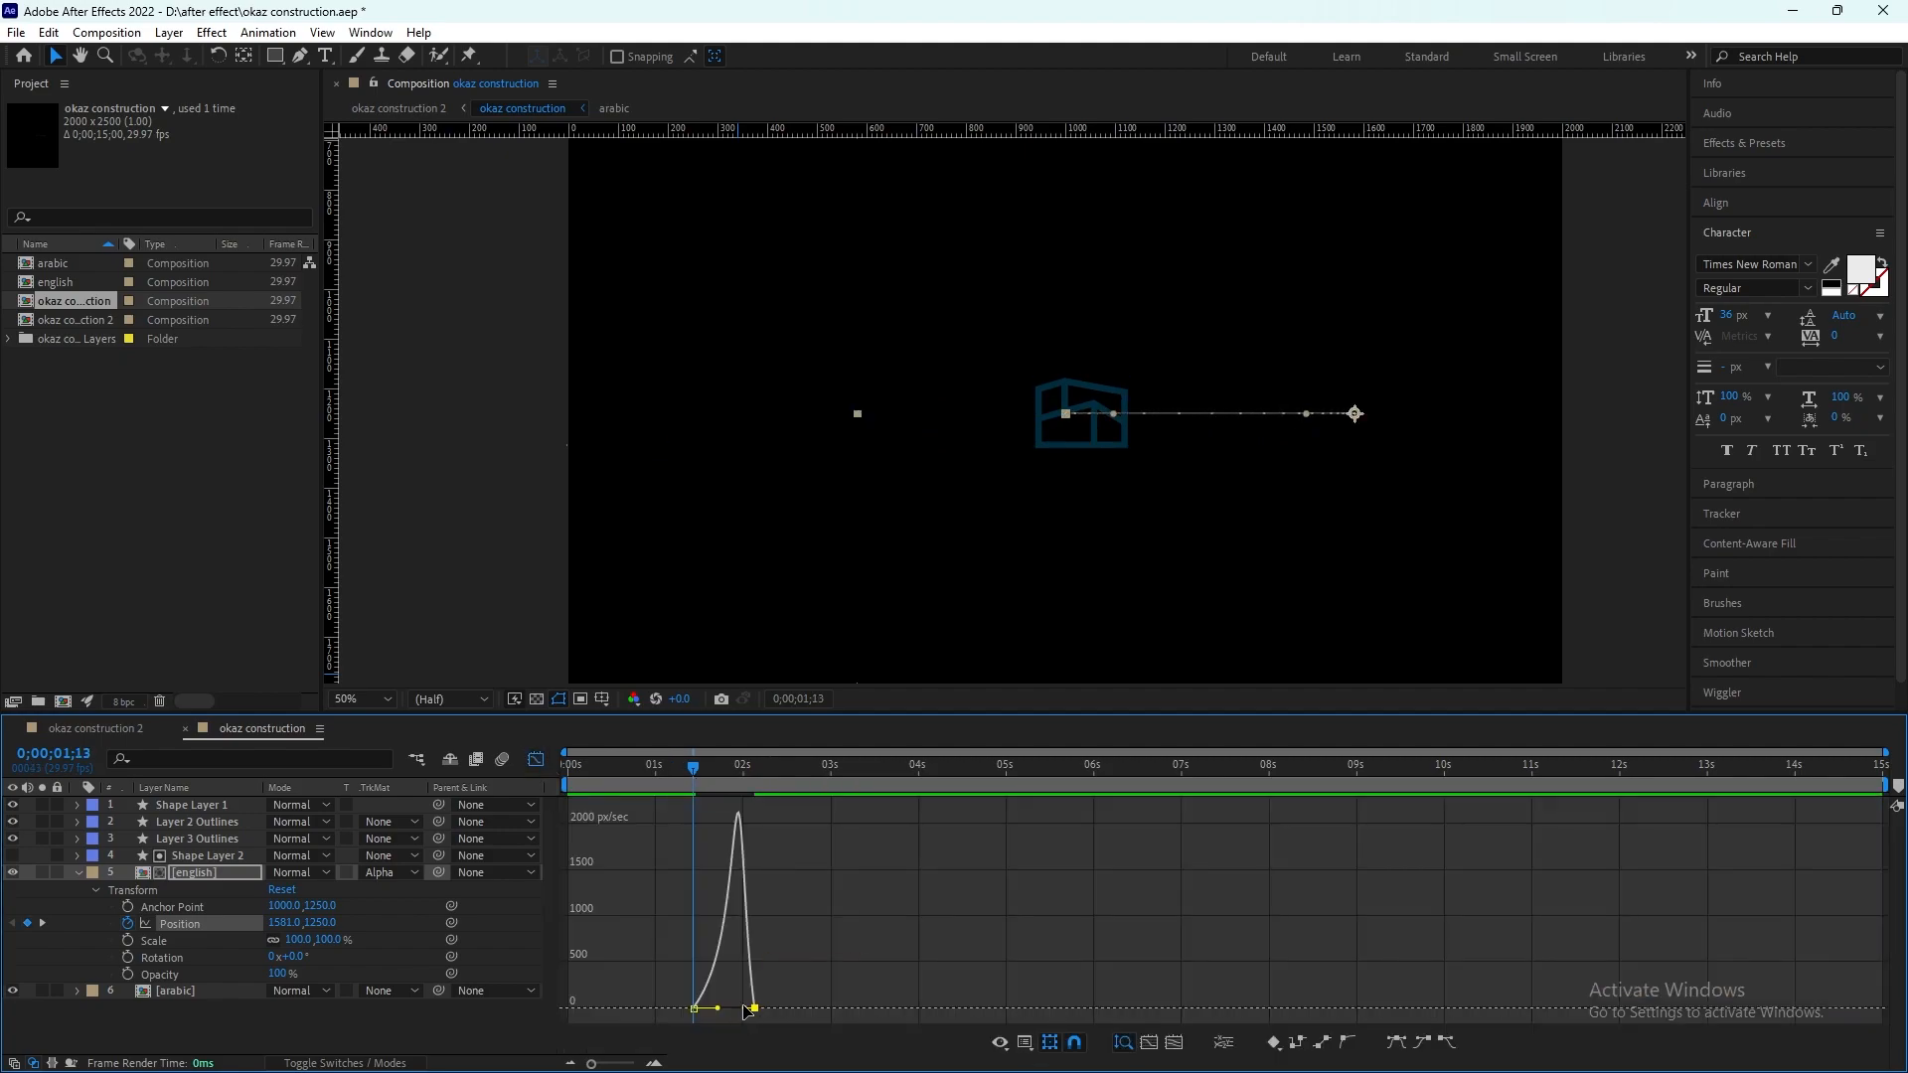
pyautogui.click(535, 763)
pyautogui.press('space')
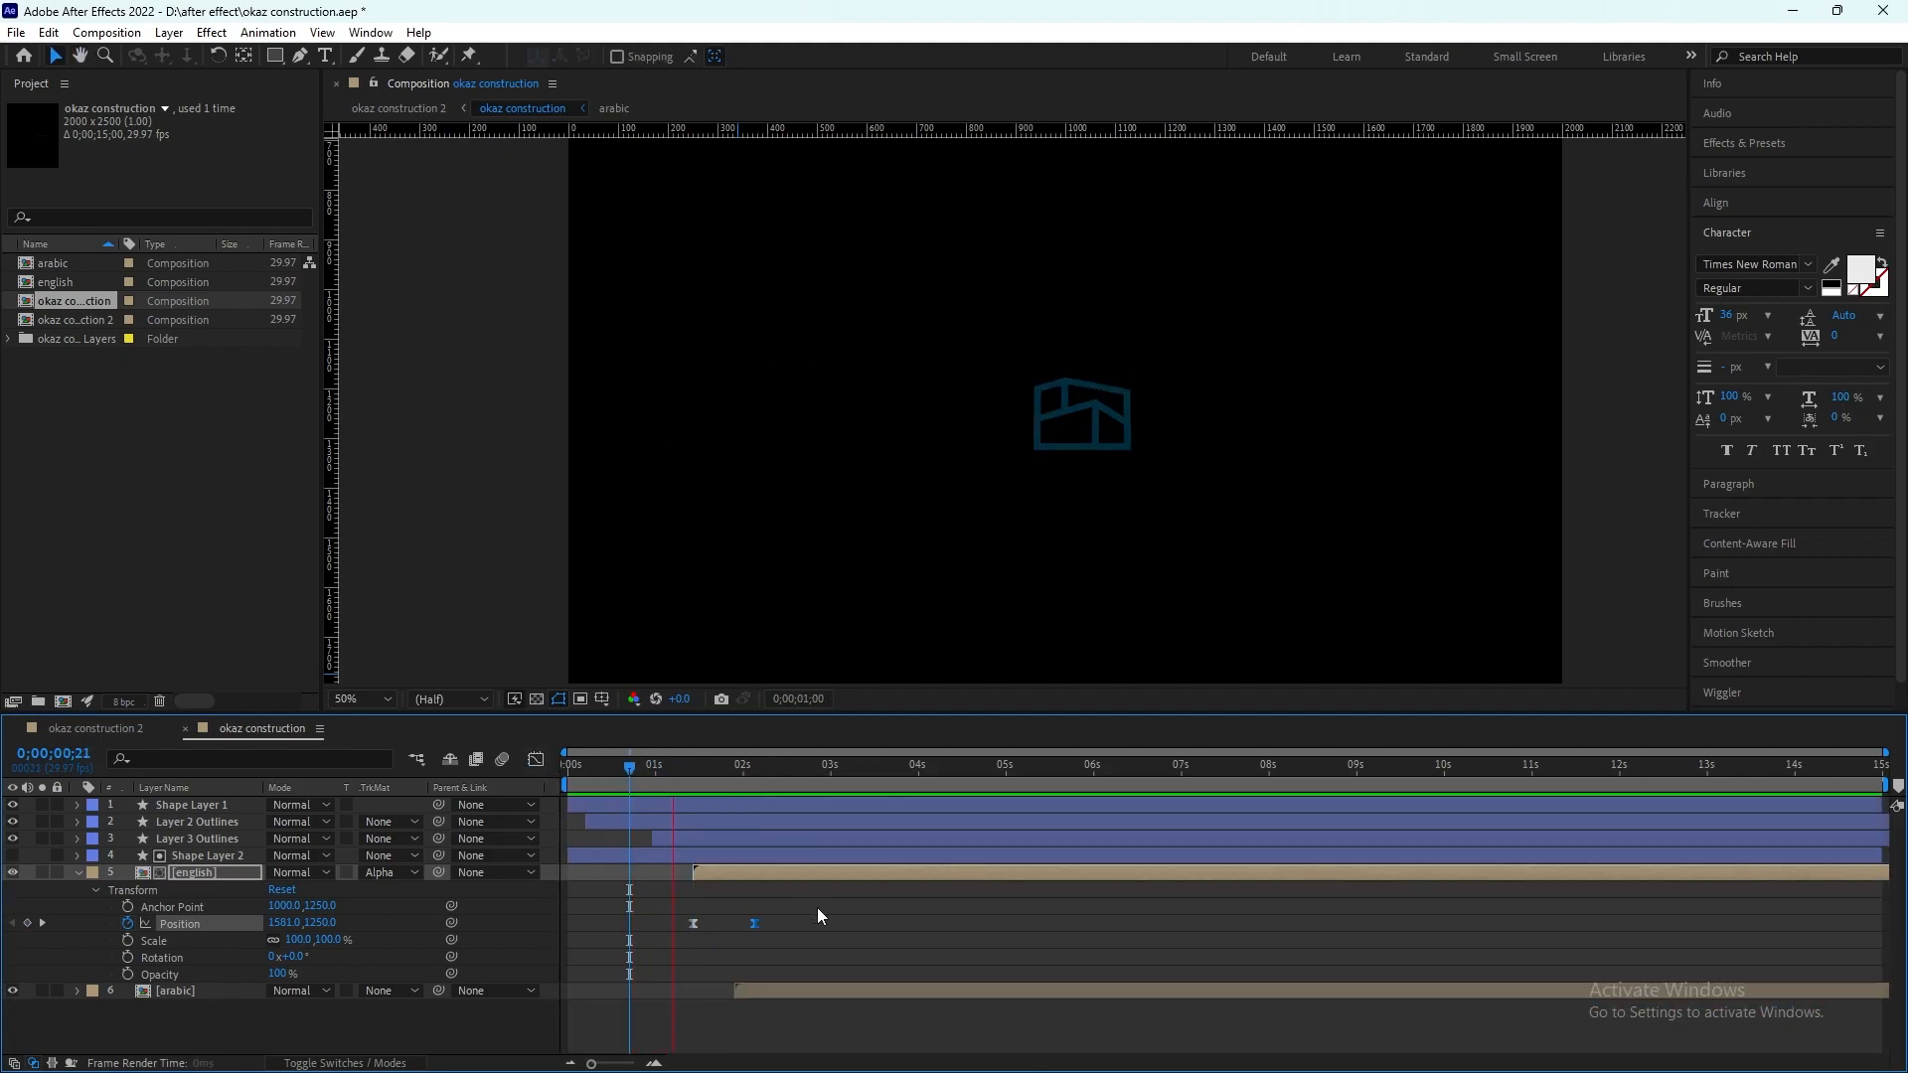
# Step: Draw a red rectangle covering the Arabic lettering, with its inner side flush against the house icon's outer edge
pyautogui.press('q')
pyautogui.scroll(4, 1332, 417)
pyautogui.moveTo(852, 279)
pyautogui.mouseDown()
pyautogui.moveTo(1260, 489)
pyautogui.moveTo(1830, 485)
pyautogui.moveTo(1802, 577)
pyautogui.mouseUp()
pyautogui.scroll(-2, 1033, 408)
pyautogui.scroll(3, 1044, 428)
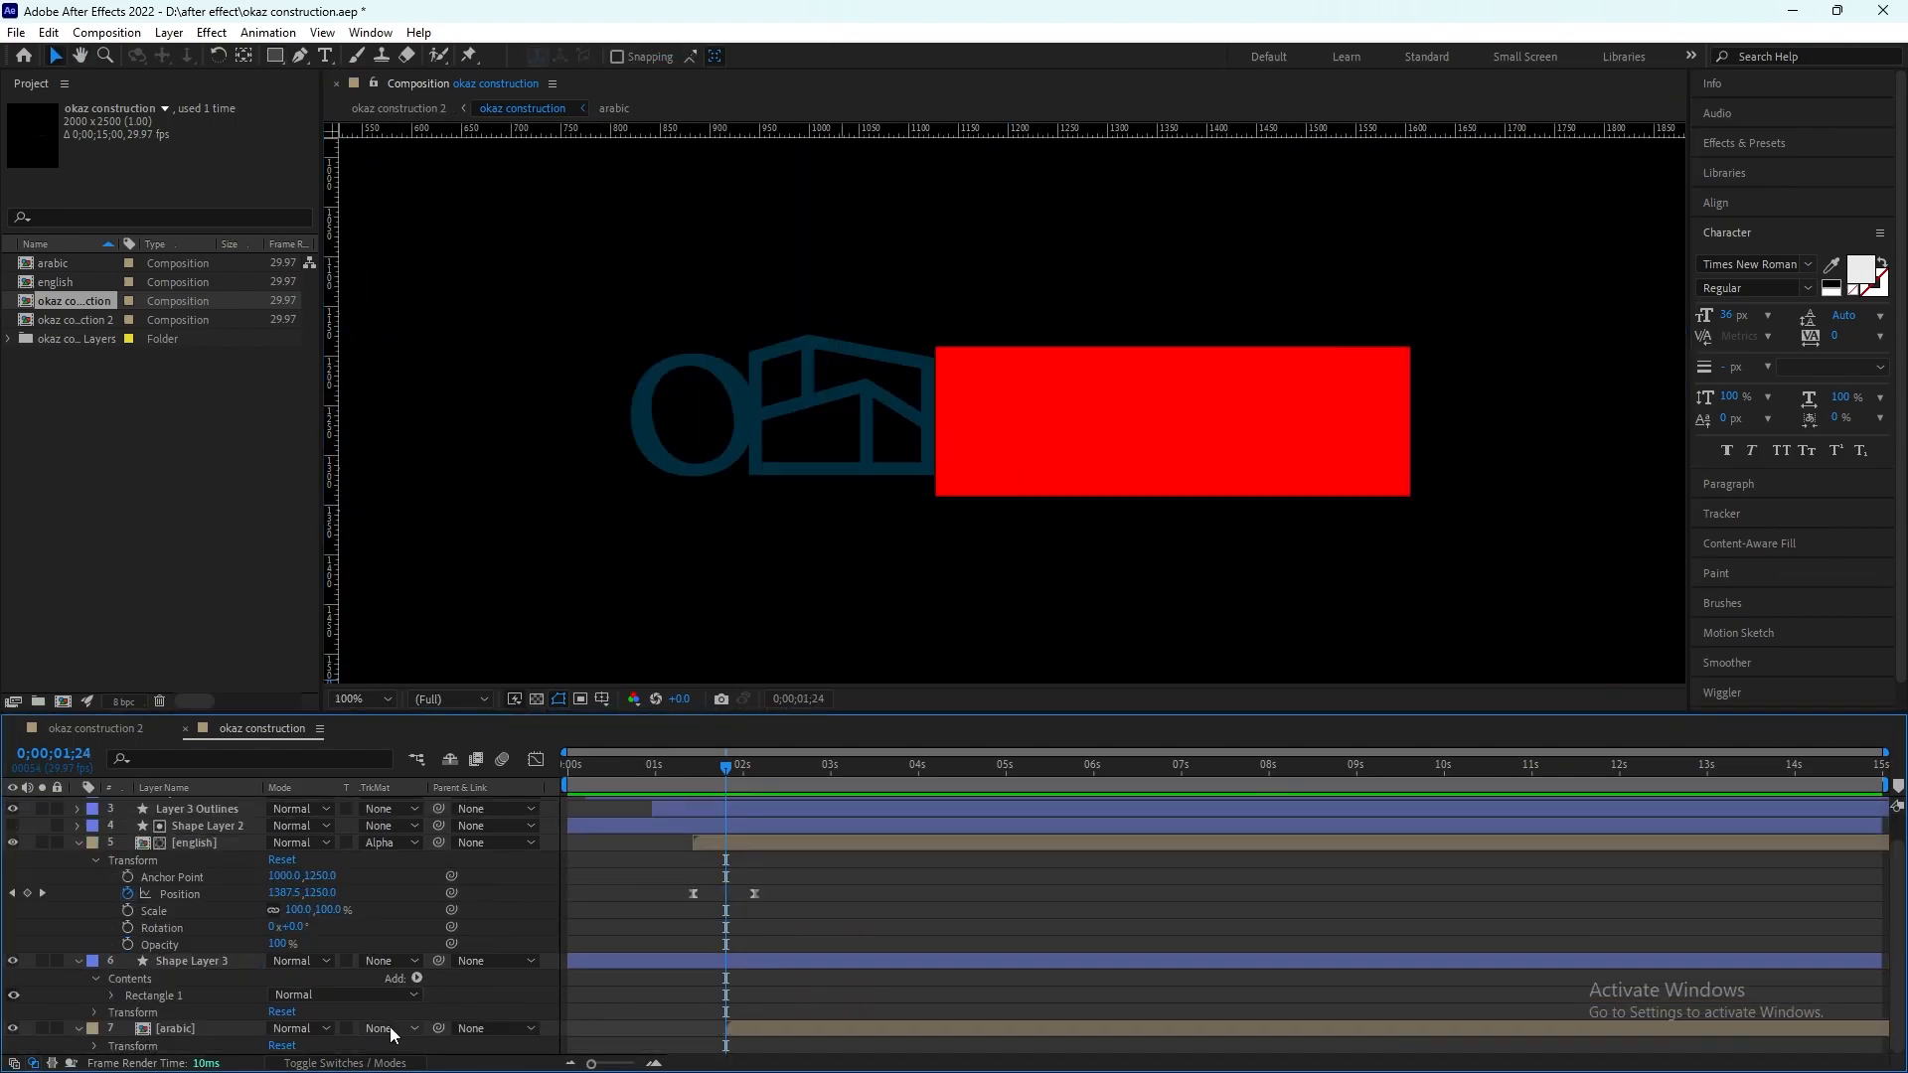
# Step: Place the new rectangle's layer directly above the arabic layer and set arabic's track matte to Alpha Matte "Shape Layer 3"
pyautogui.click(393, 1029)
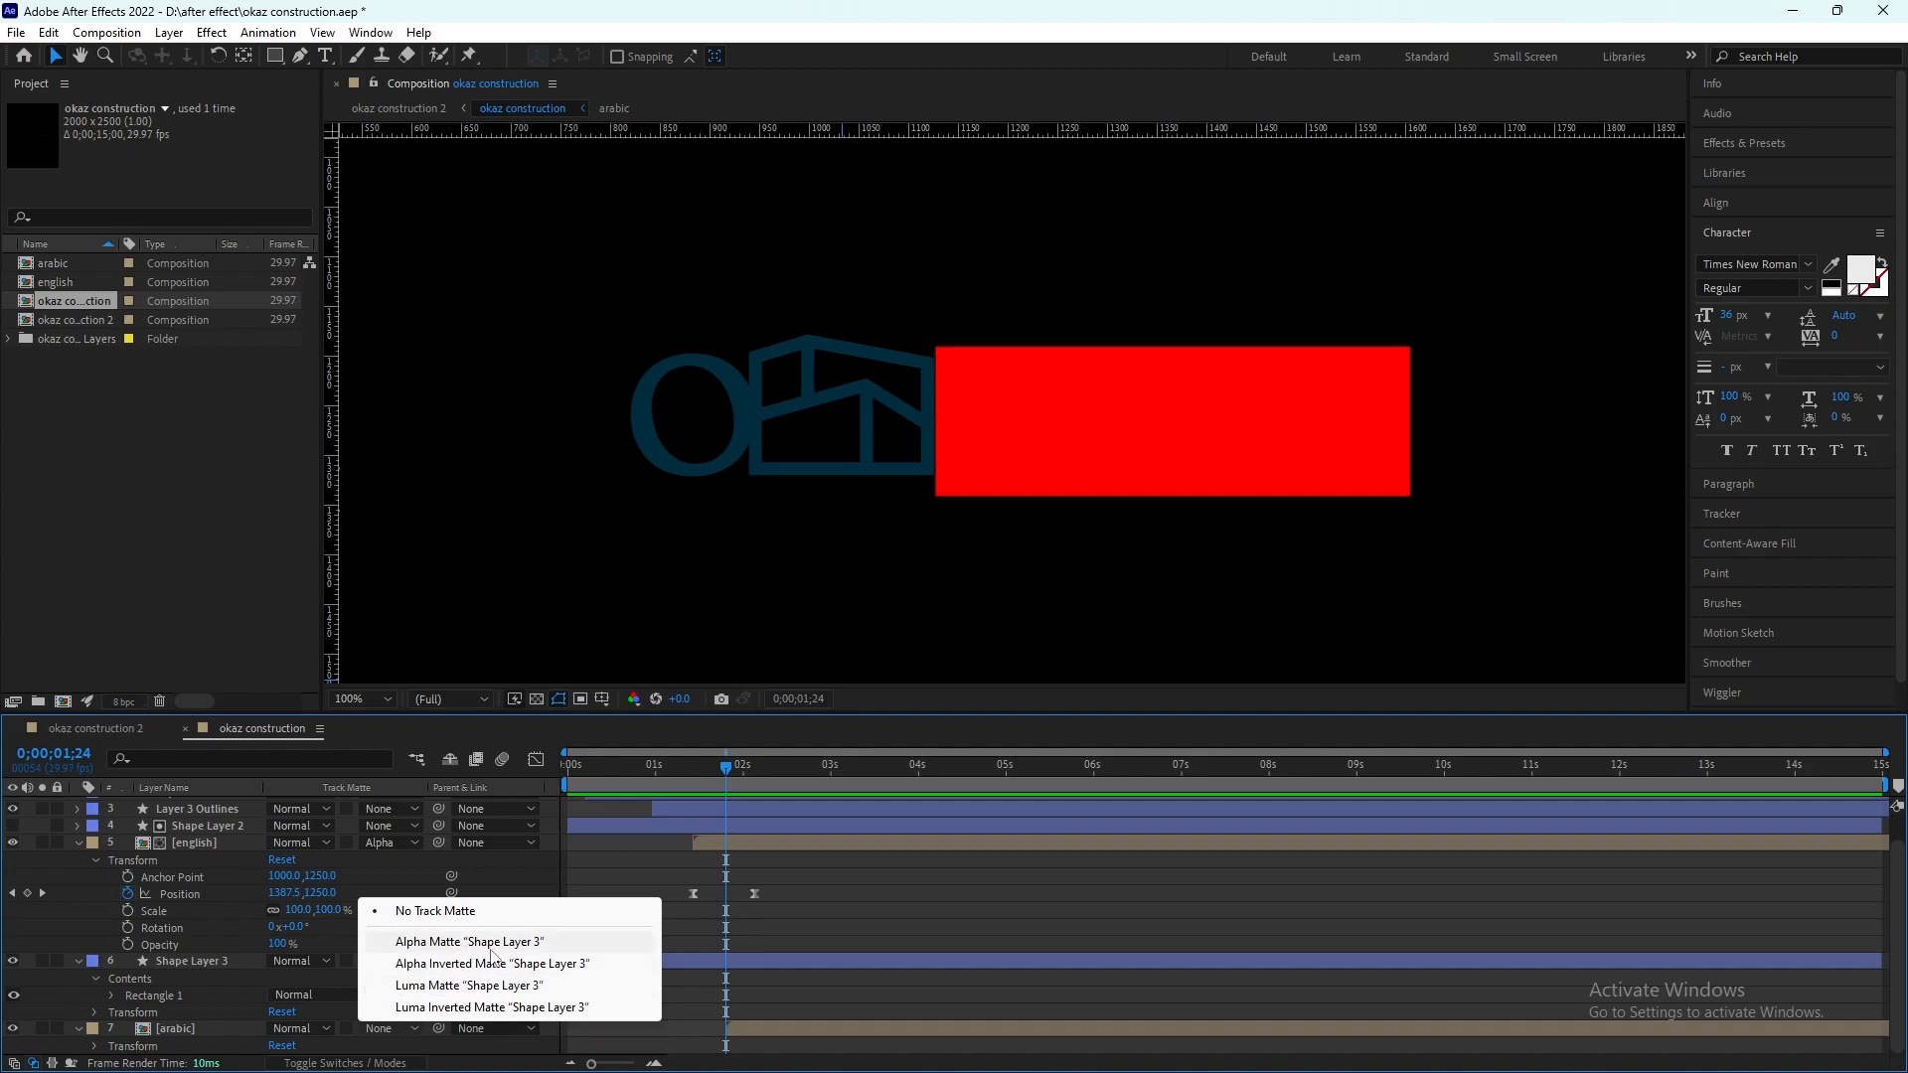
pyautogui.click(491, 946)
pyautogui.click(79, 1029)
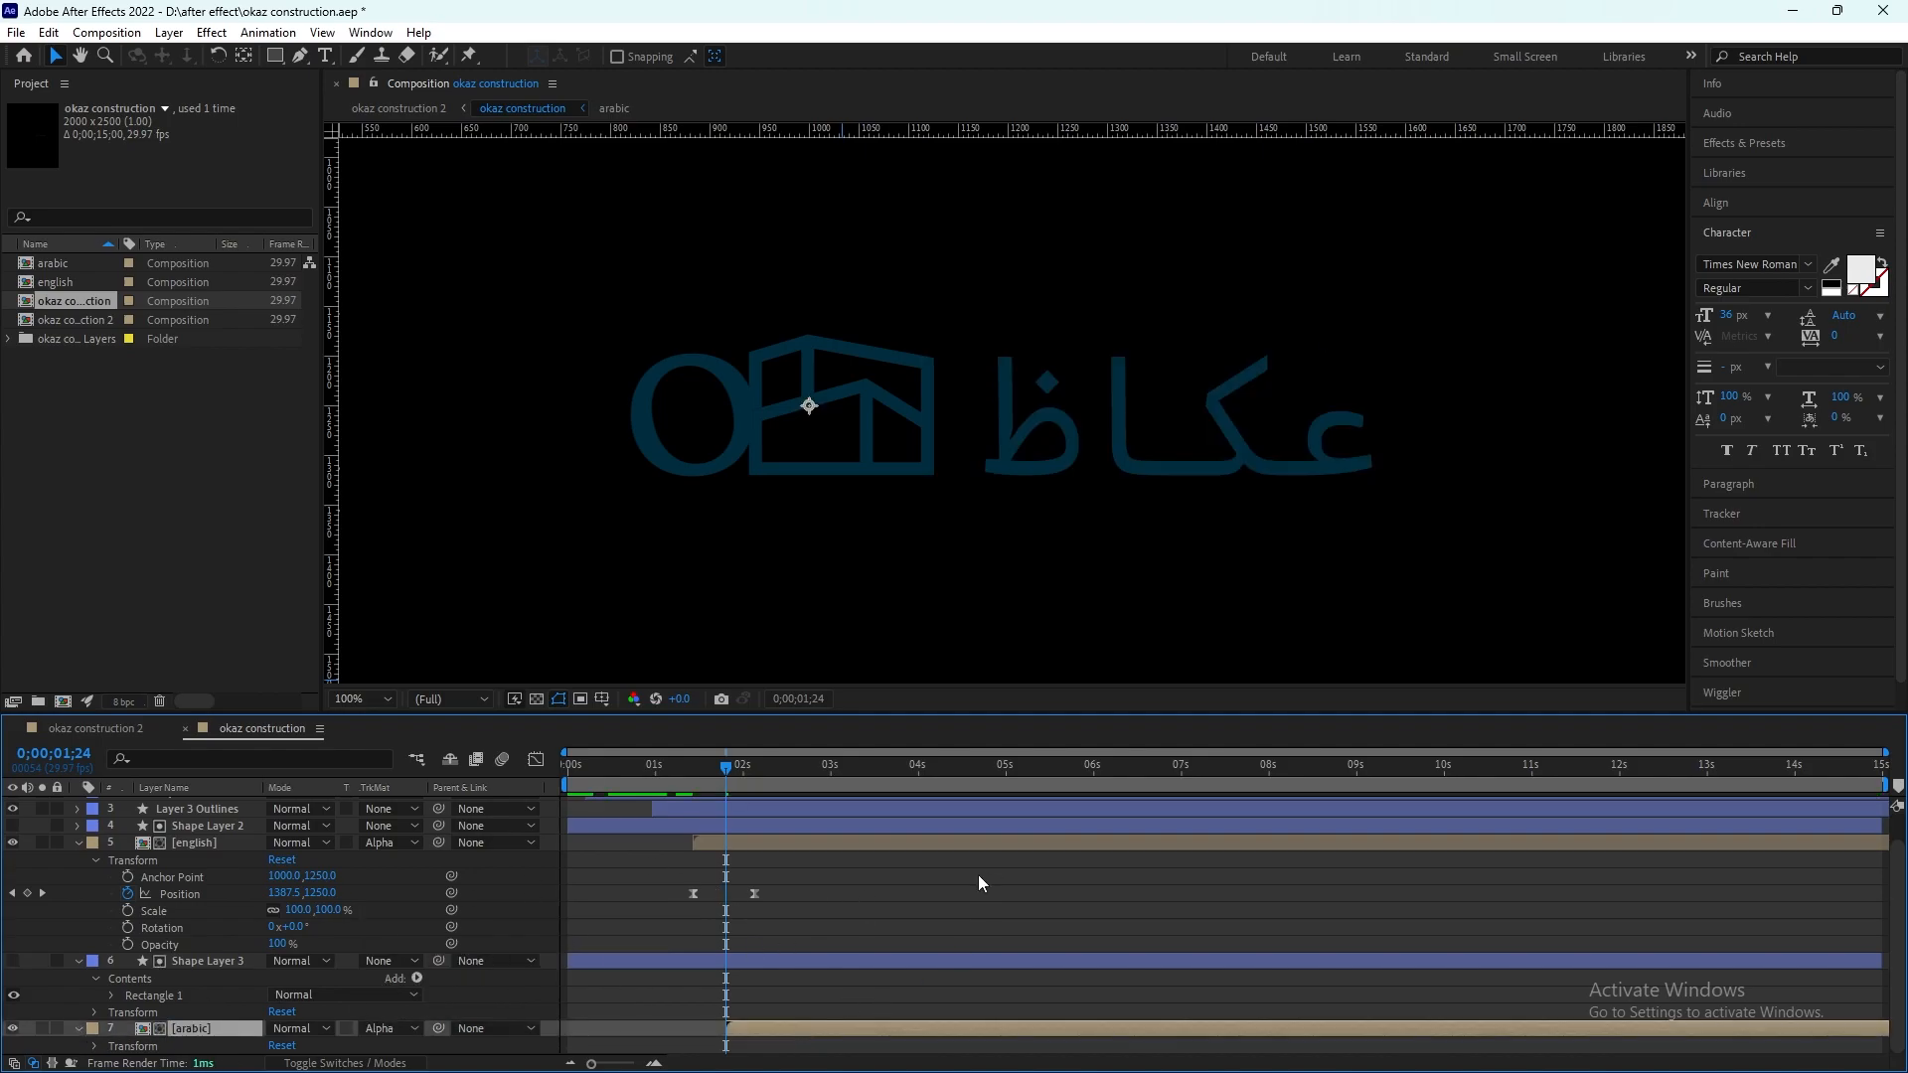
# Step: Add a Position keyframe of 1000,1250 to the arabic layer and move it to about 0;00;02;08
pyautogui.press('p')
pyautogui.moveTo(726, 1046); pyautogui.dragTo(767, 1048)
pyautogui.moveTo(726, 769); pyautogui.dragTo(692, 773)
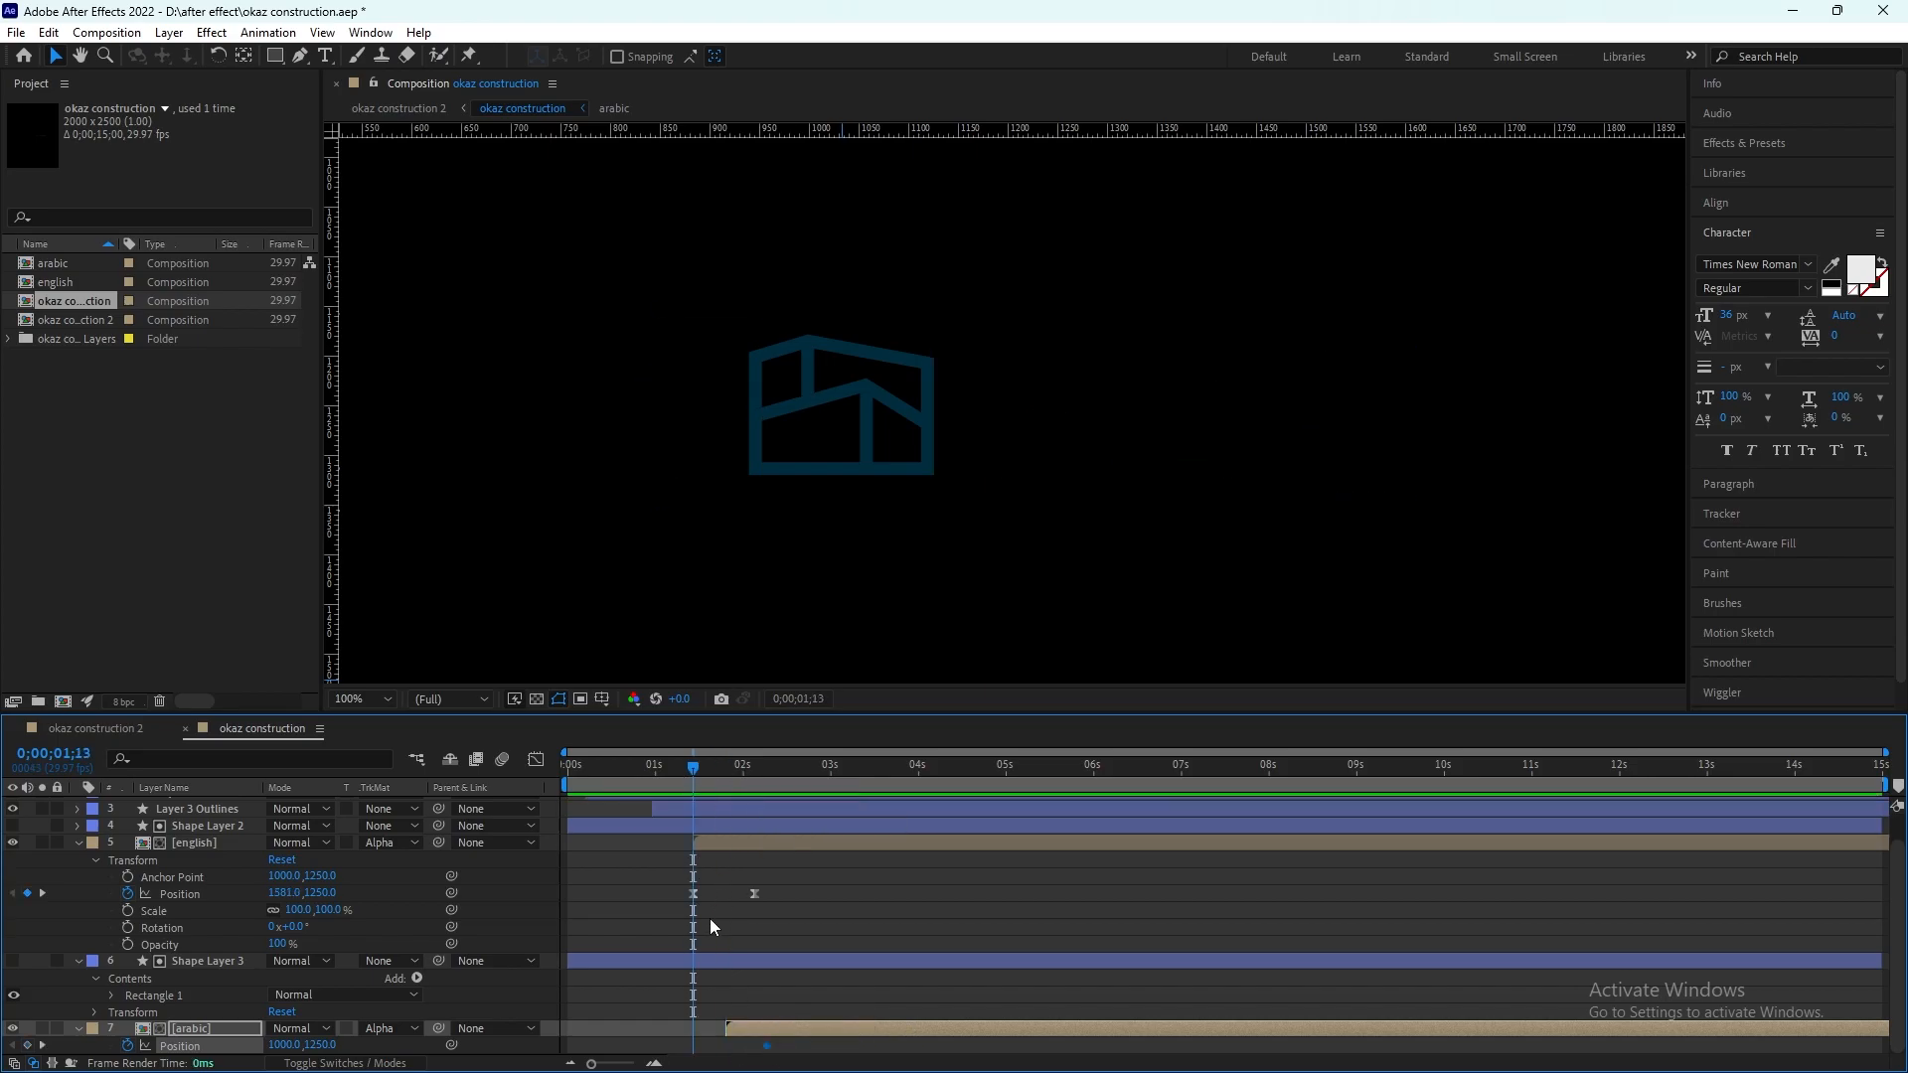
# Step: Move the english layer's last Position keyframe one frame earlier, to 0;00;02;03
pyautogui.press('k')
pyautogui.click(754, 893)
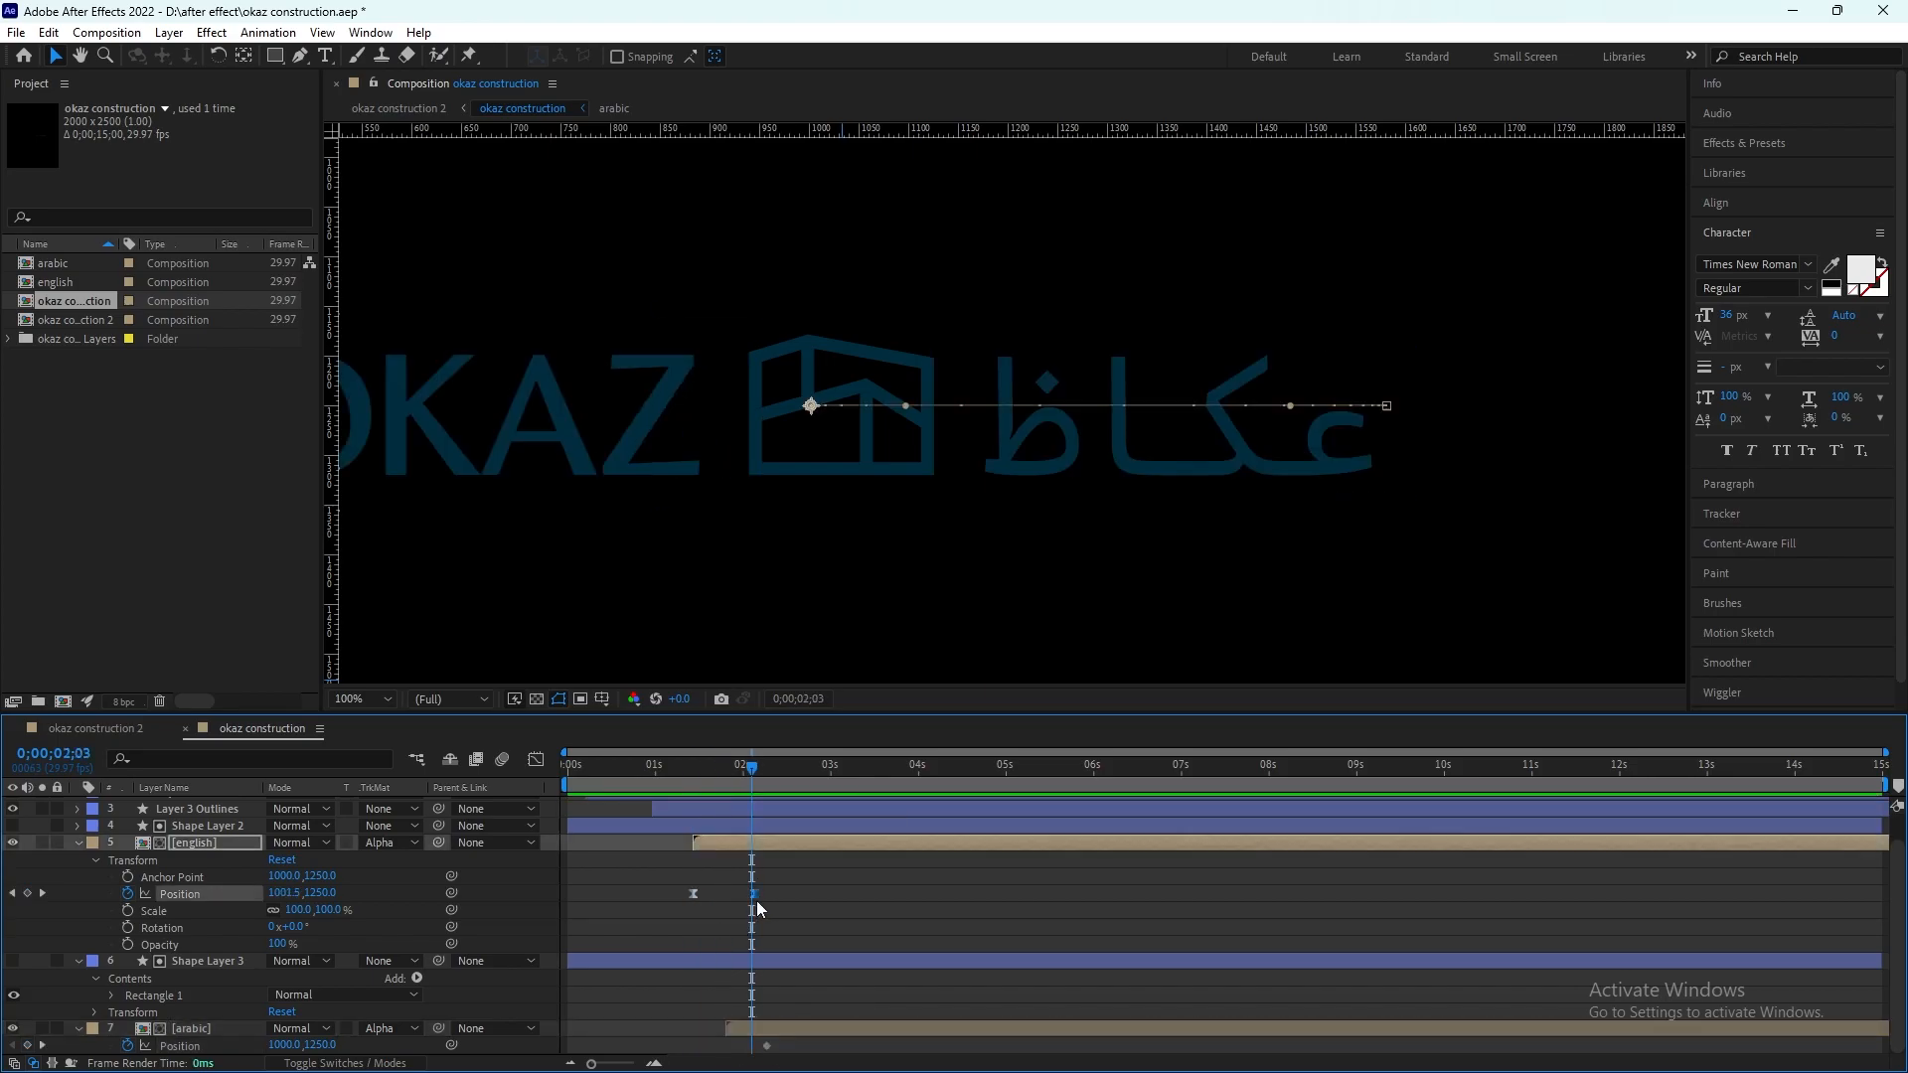
pyautogui.moveTo(755, 768); pyautogui.dragTo(727, 771)
pyautogui.hotkey('shift', 'pagedown')
pyautogui.hotkey('shift', 'pagedown')
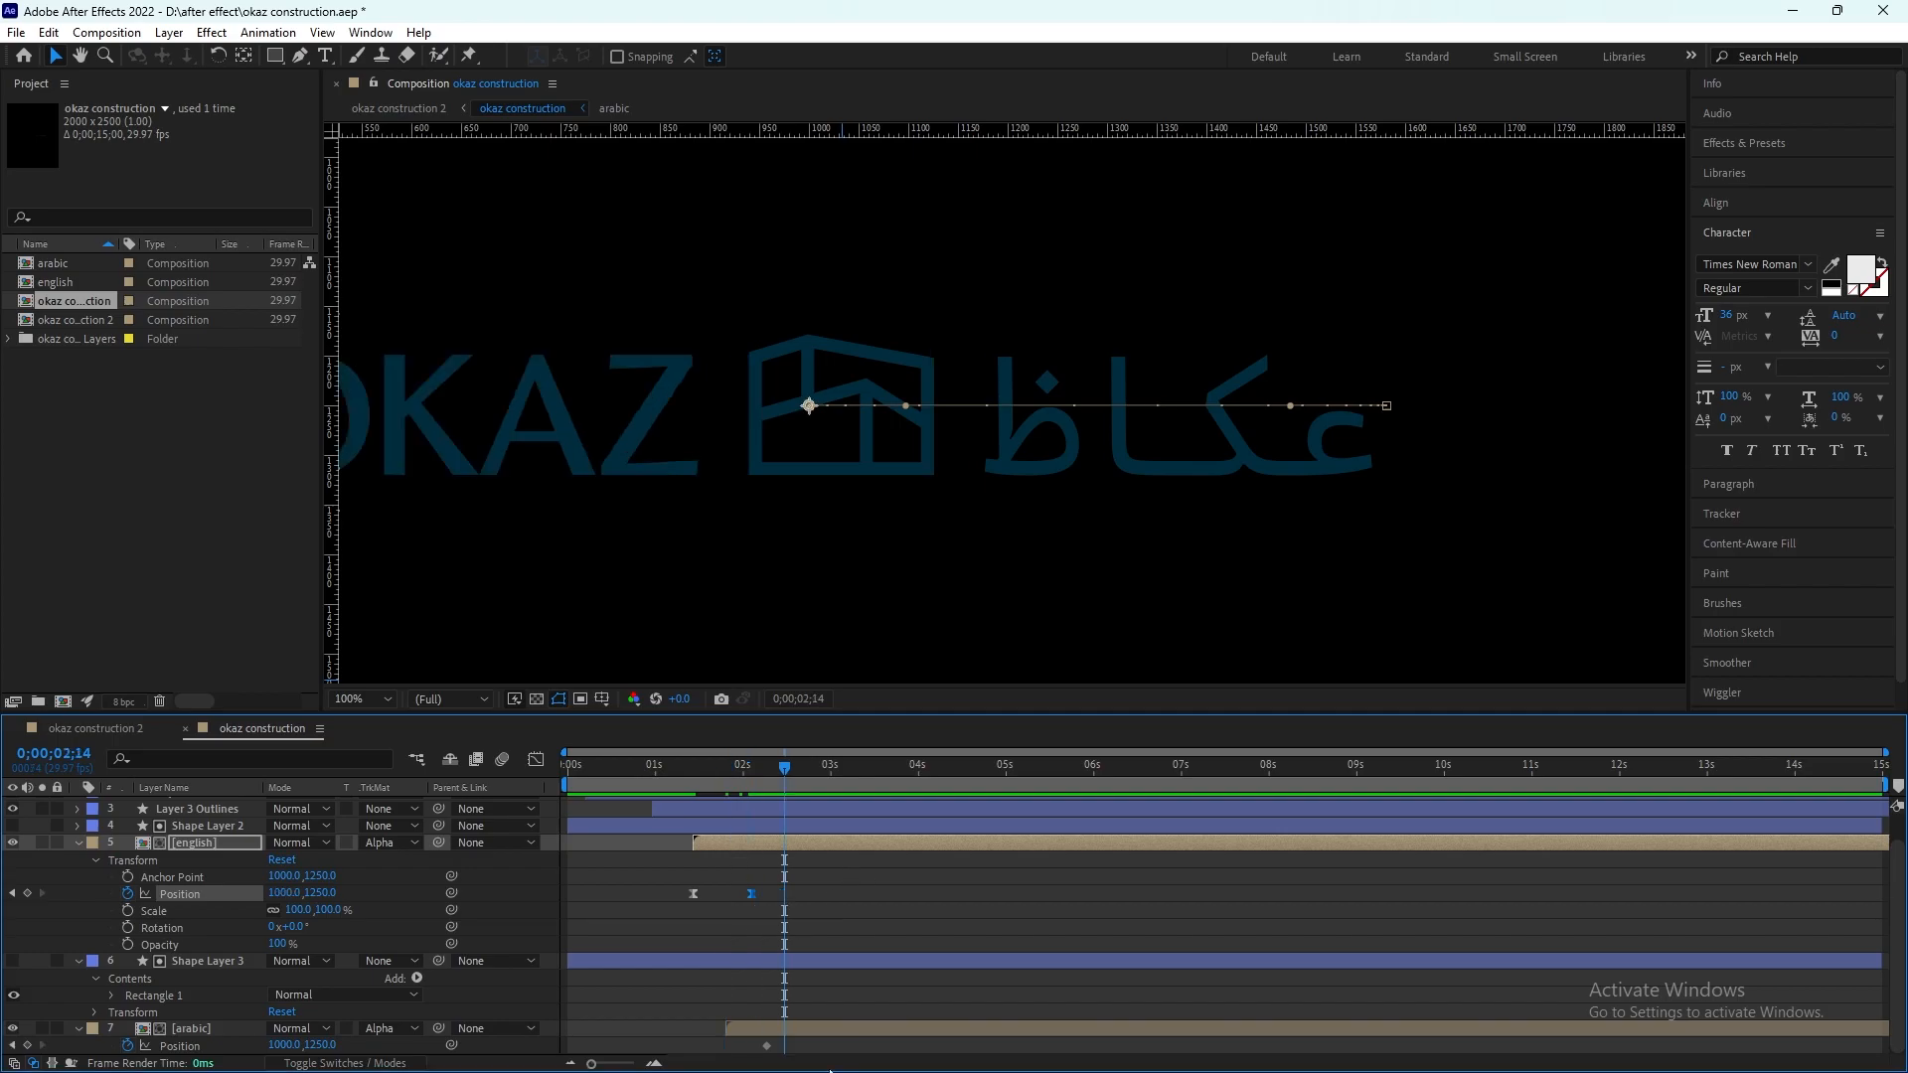
# Step: Move the arabic layer's end Position keyframe to 0;00;02;14 and set its Position to 554,1250 at 0;00;01;24
pyautogui.moveTo(767, 1046); pyautogui.dragTo(782, 1046)
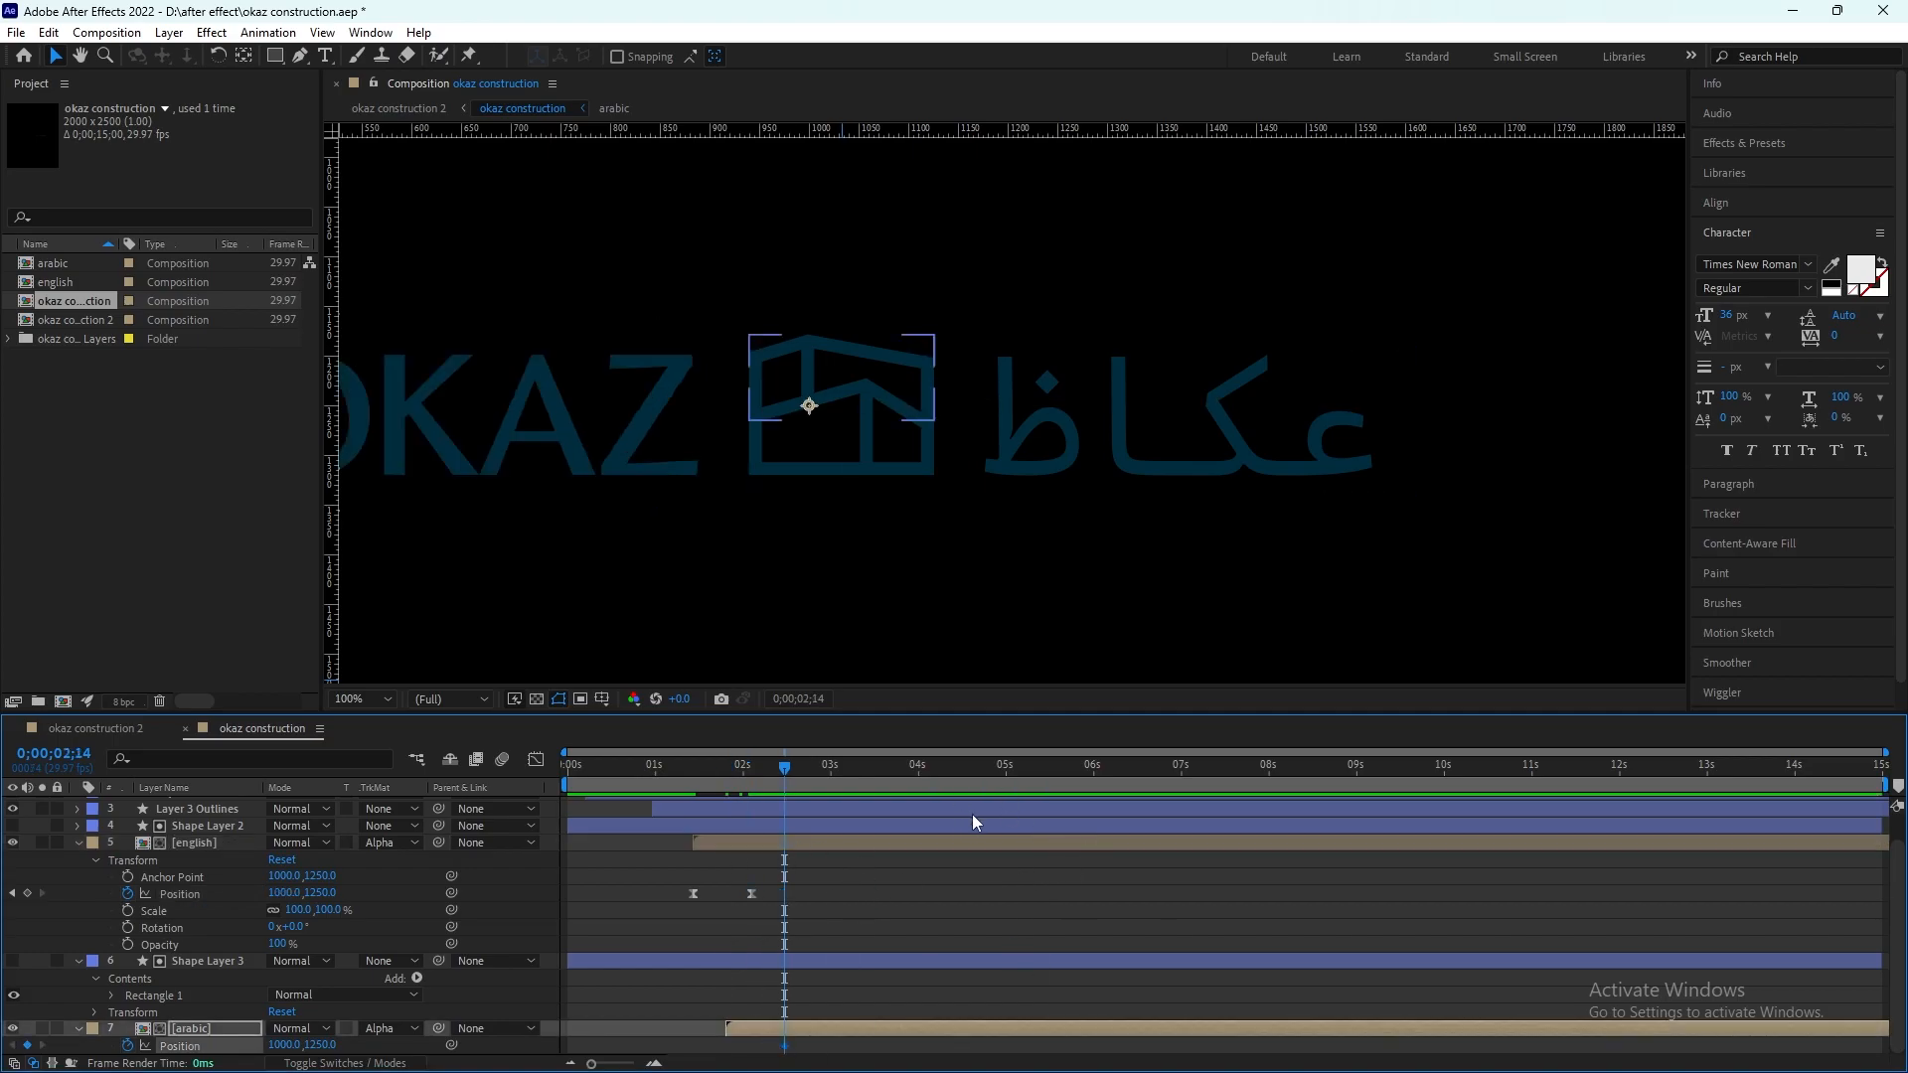
pyautogui.moveTo(784, 768); pyautogui.dragTo(726, 770)
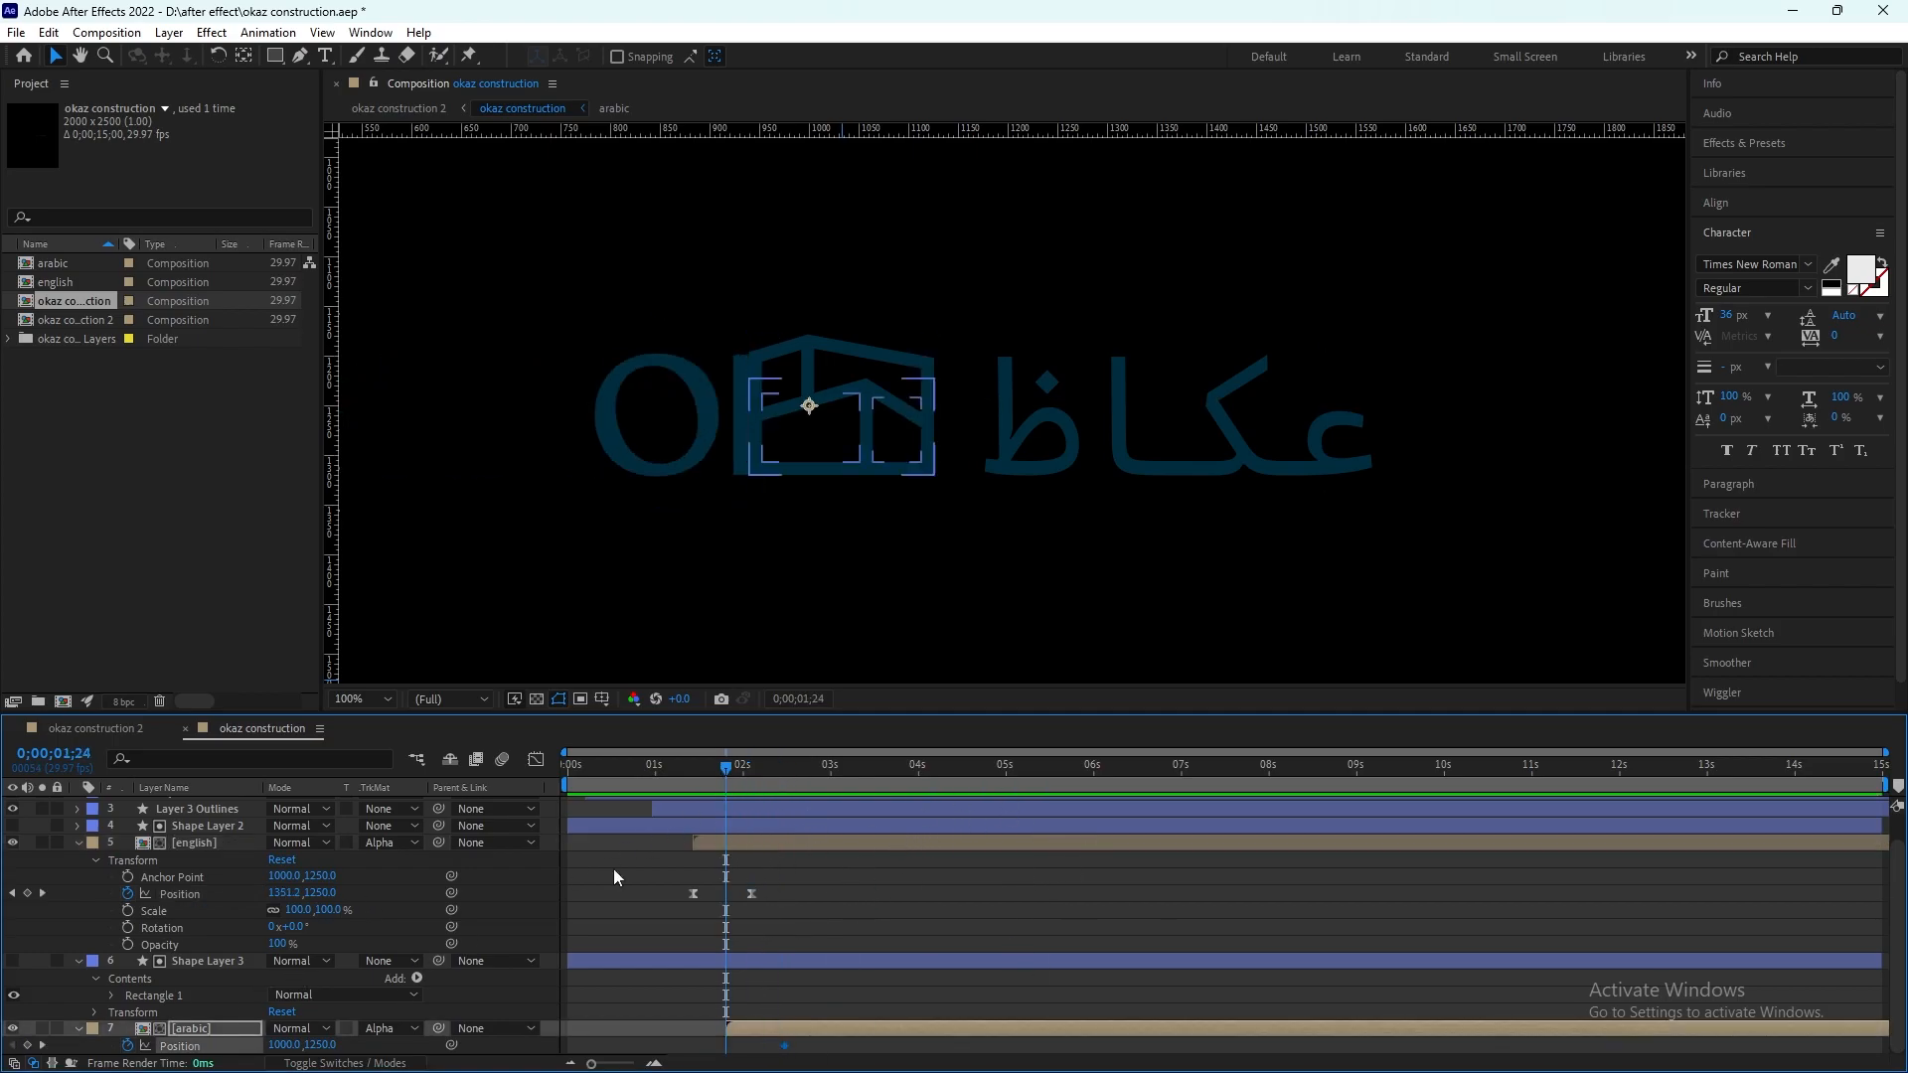
pyautogui.moveTo(283, 1045); pyautogui.dragTo(117, 1059)
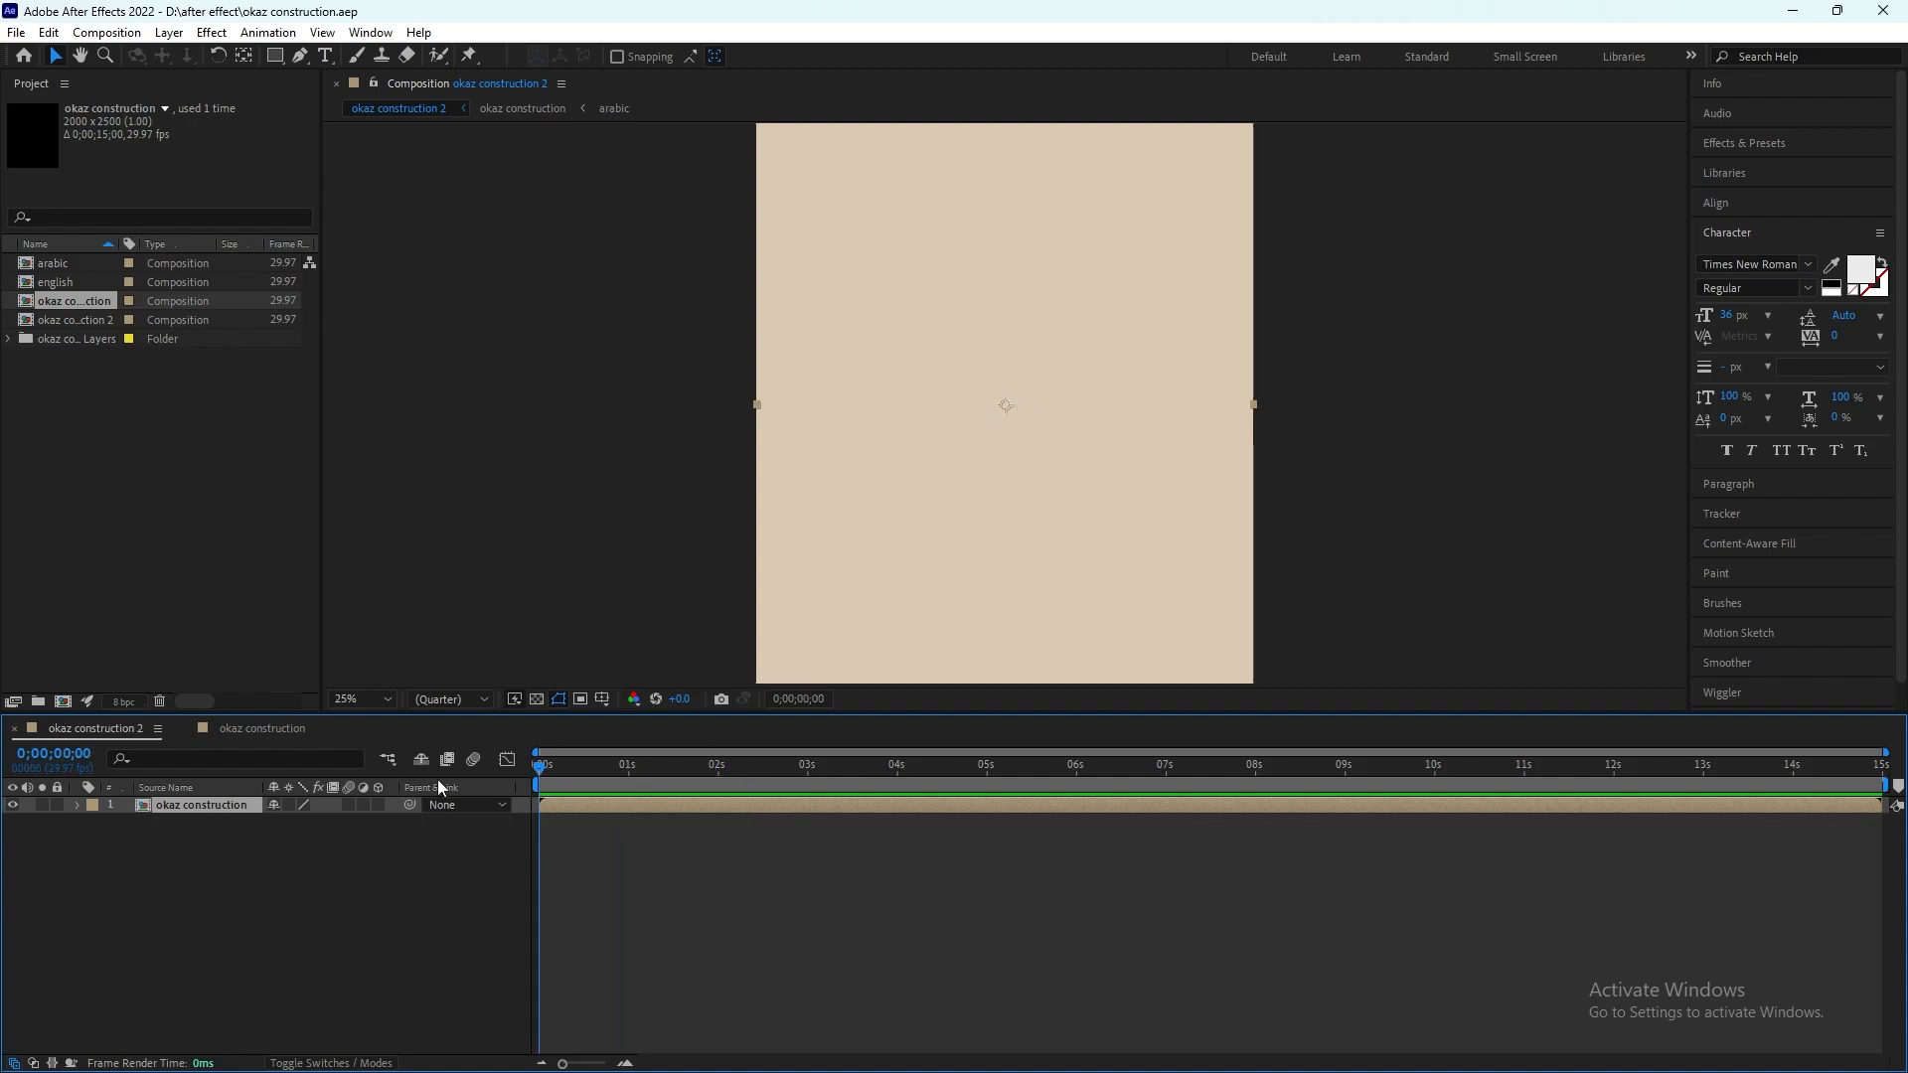
# Step: Preview the okaz construction 2 composition, set its okaz construction layer's Position to 973,1250, and replay the animation
pyautogui.press('space')
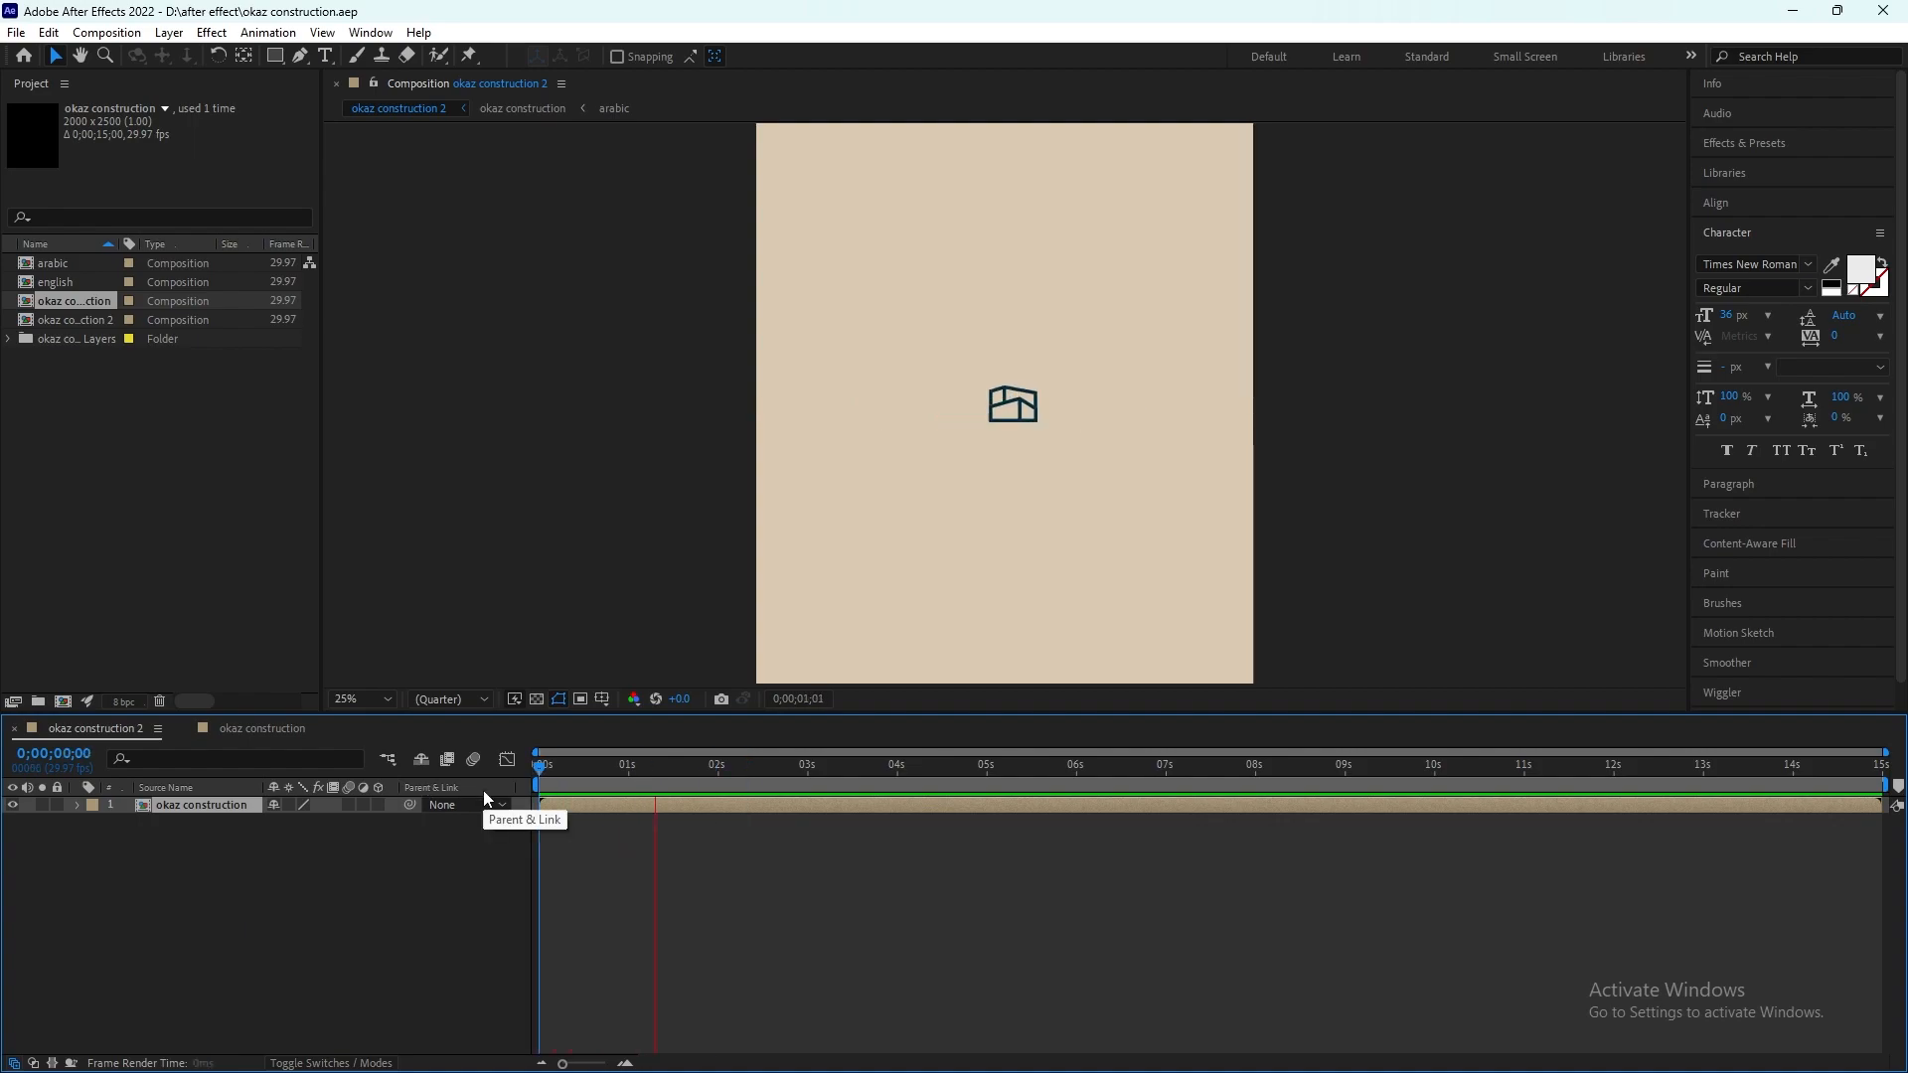
pyautogui.press('space')
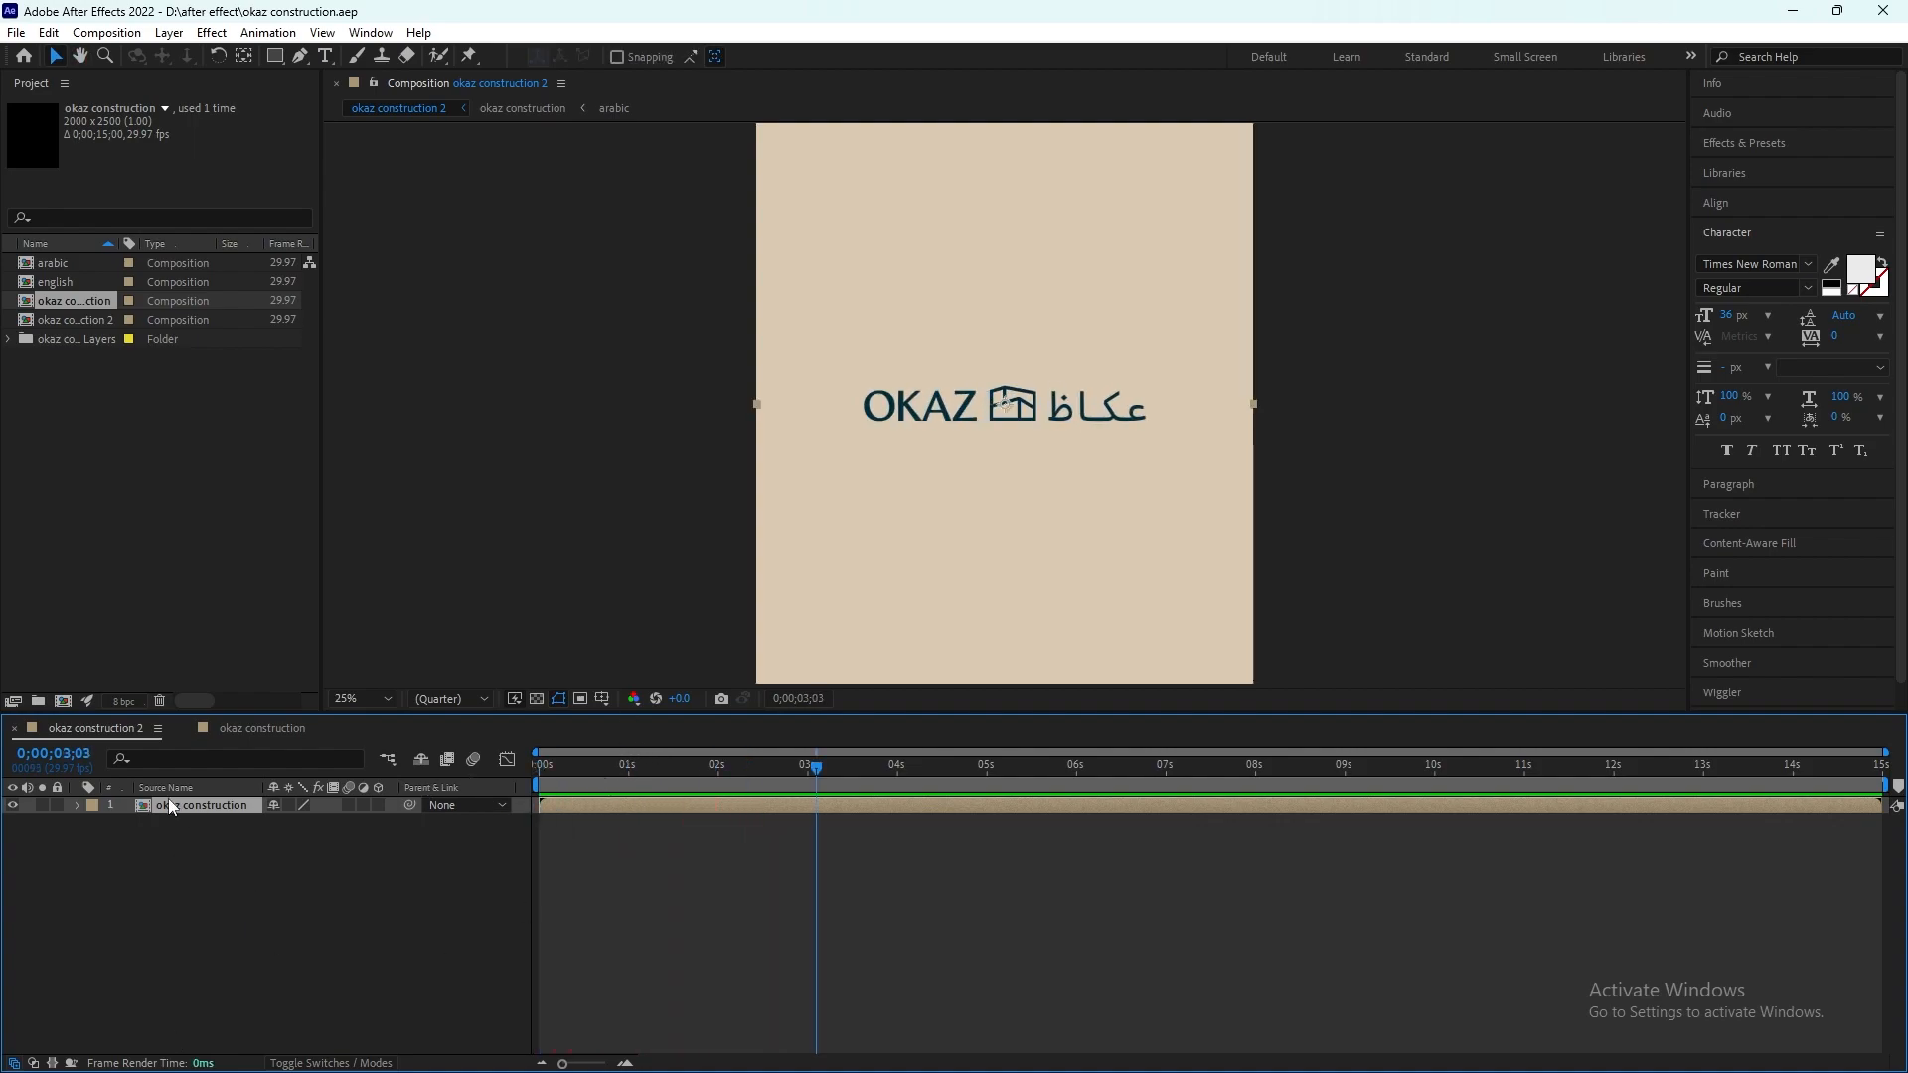
pyautogui.press('p')
pyautogui.moveTo(281, 822); pyautogui.dragTo(254, 822)
pyautogui.press('space')
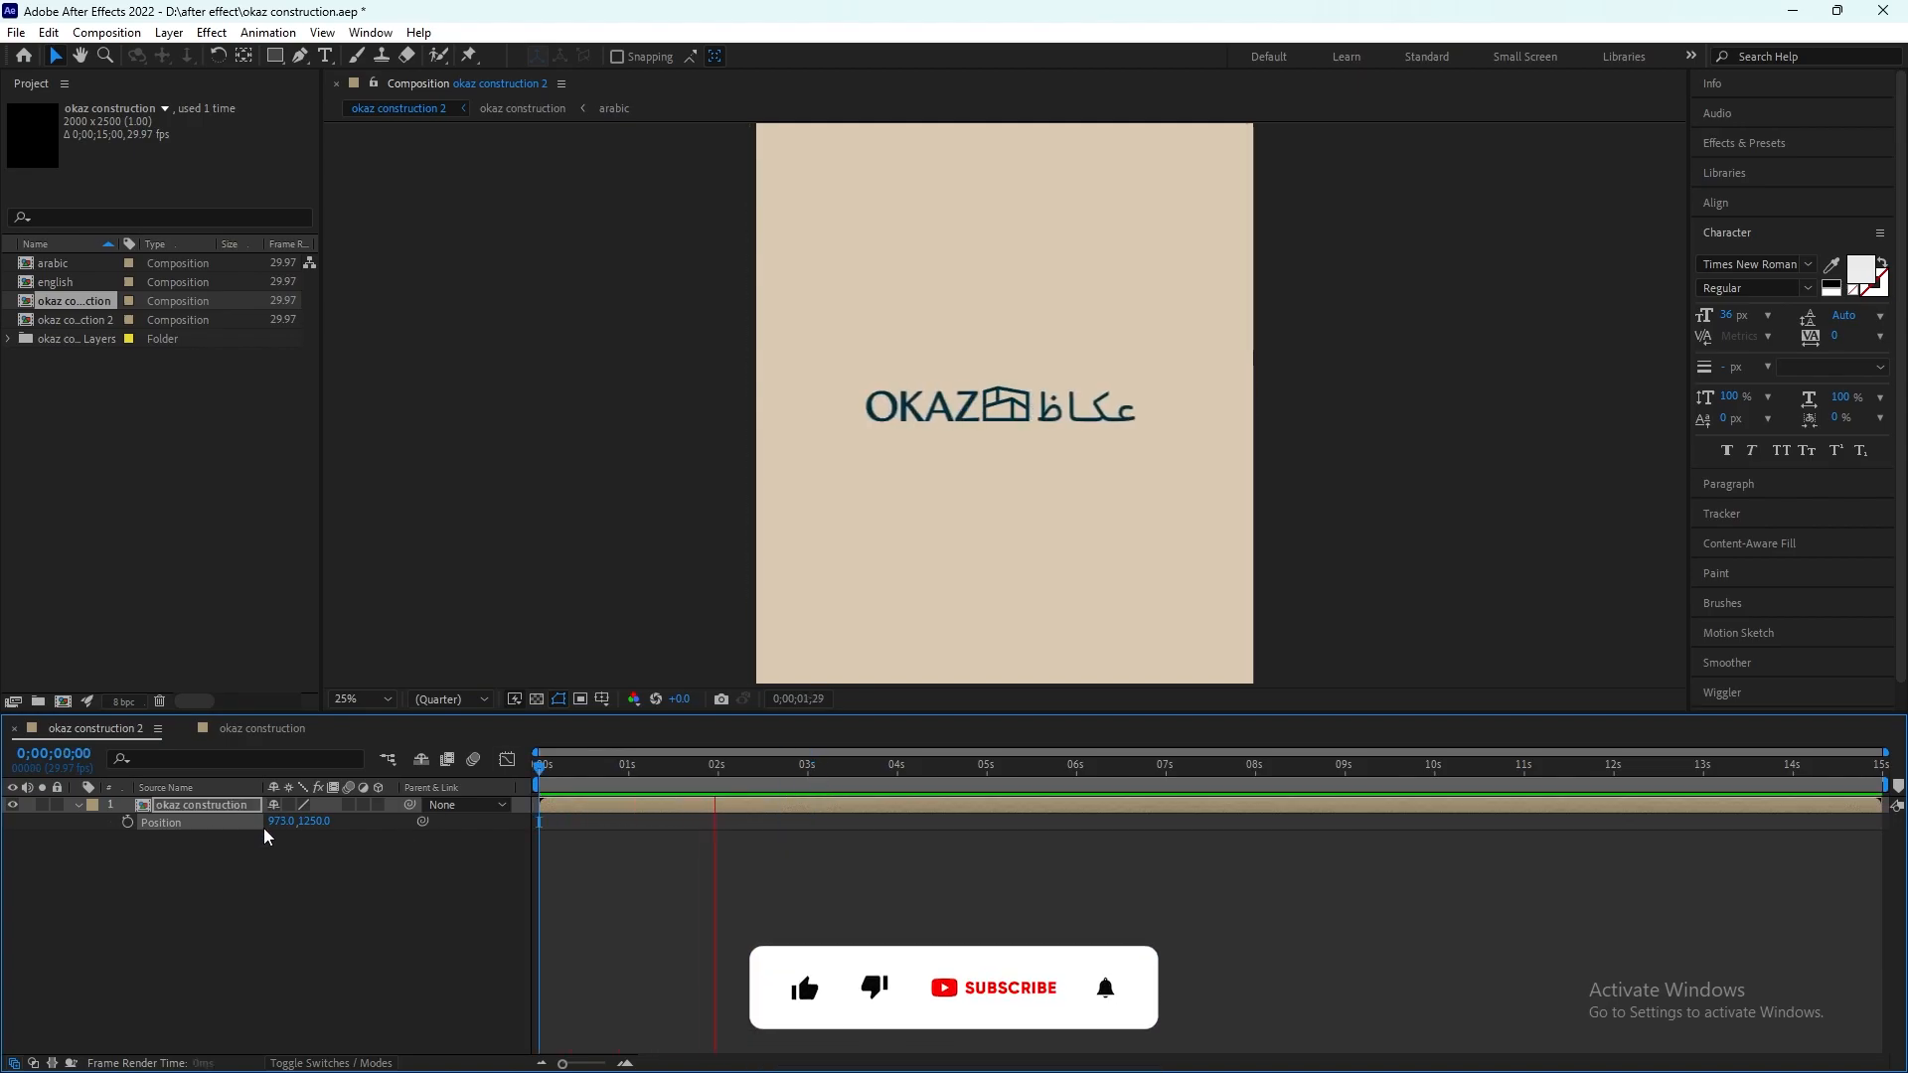